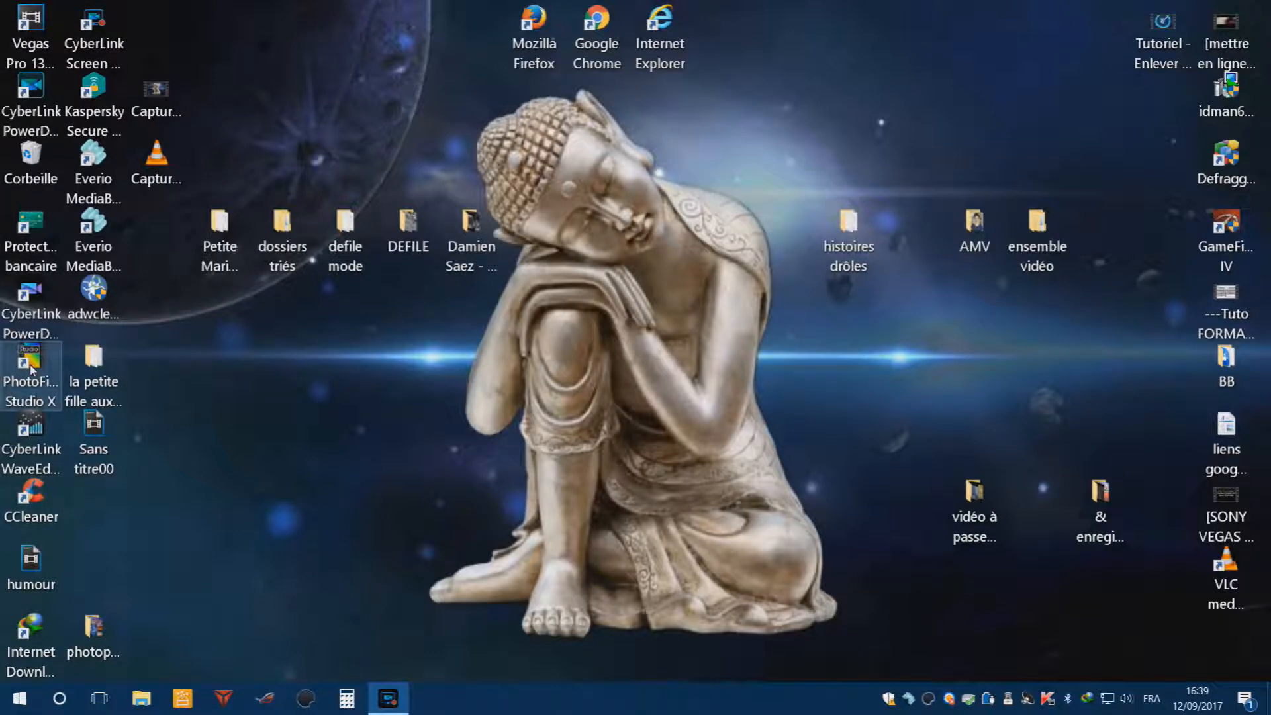
- Launch PhotoFiltre Studio X from the desktop
{"action": "double_click", "coordinate": [30, 365]}
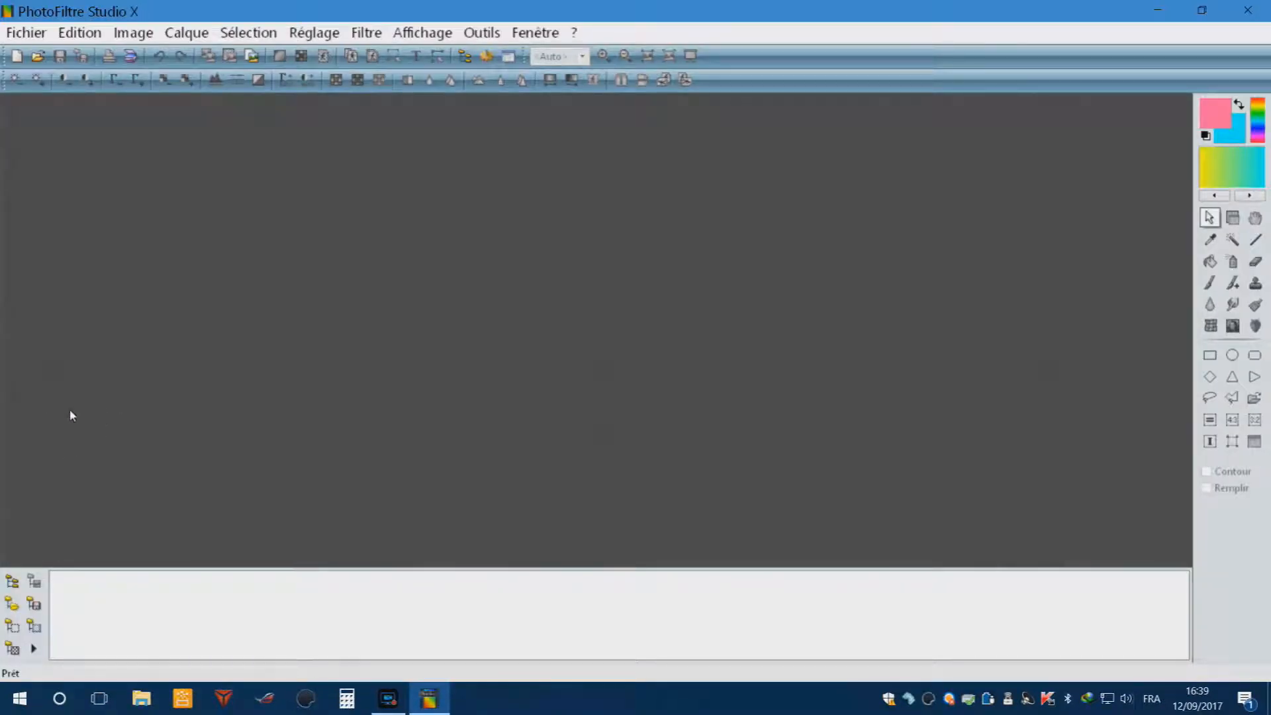
{"action": "left_click", "coordinate": [37, 34]}
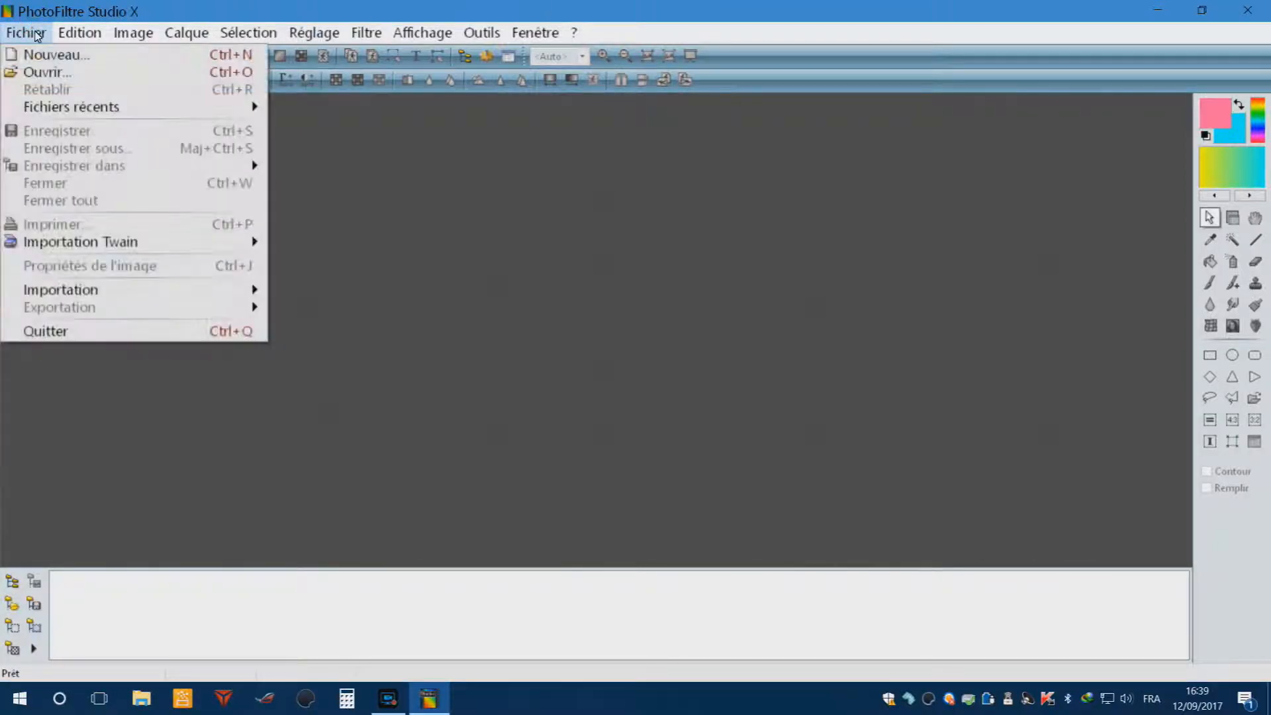
{"action": "left_click", "coordinate": [33, 33]}
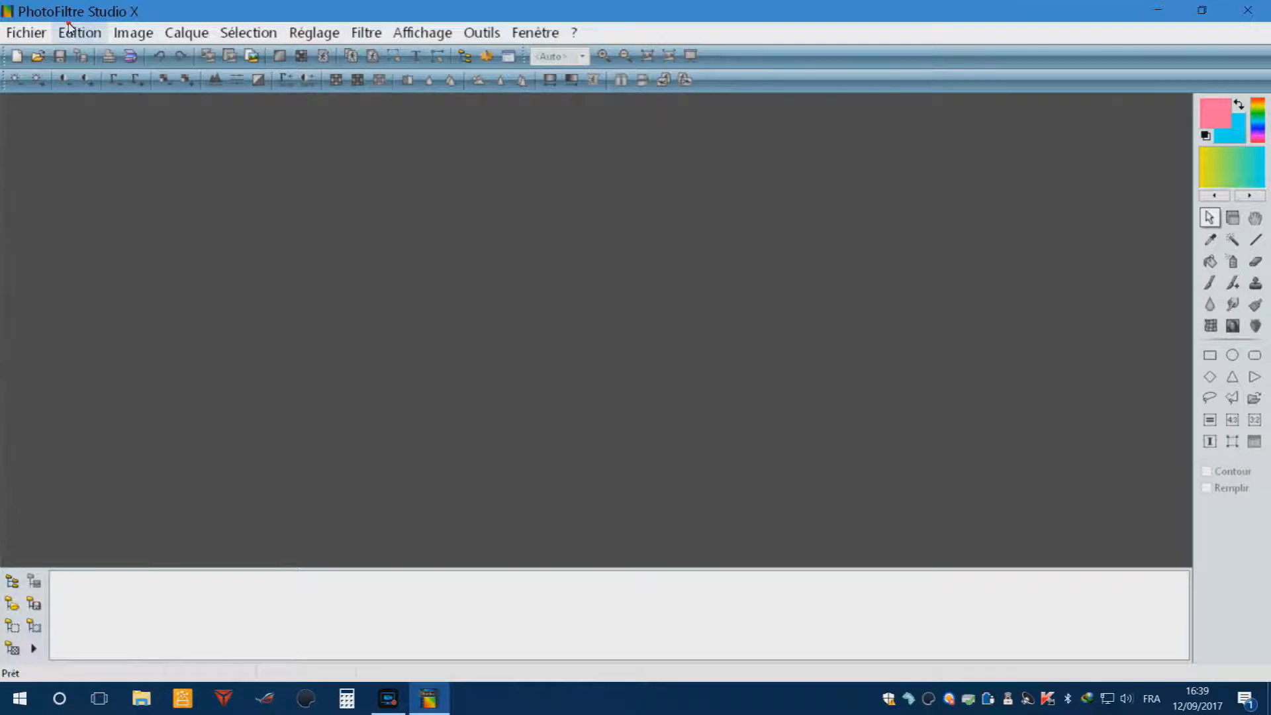
{"action": "left_click", "coordinate": [70, 27]}
{"action": "mouse_move", "coordinate": [129, 36]}
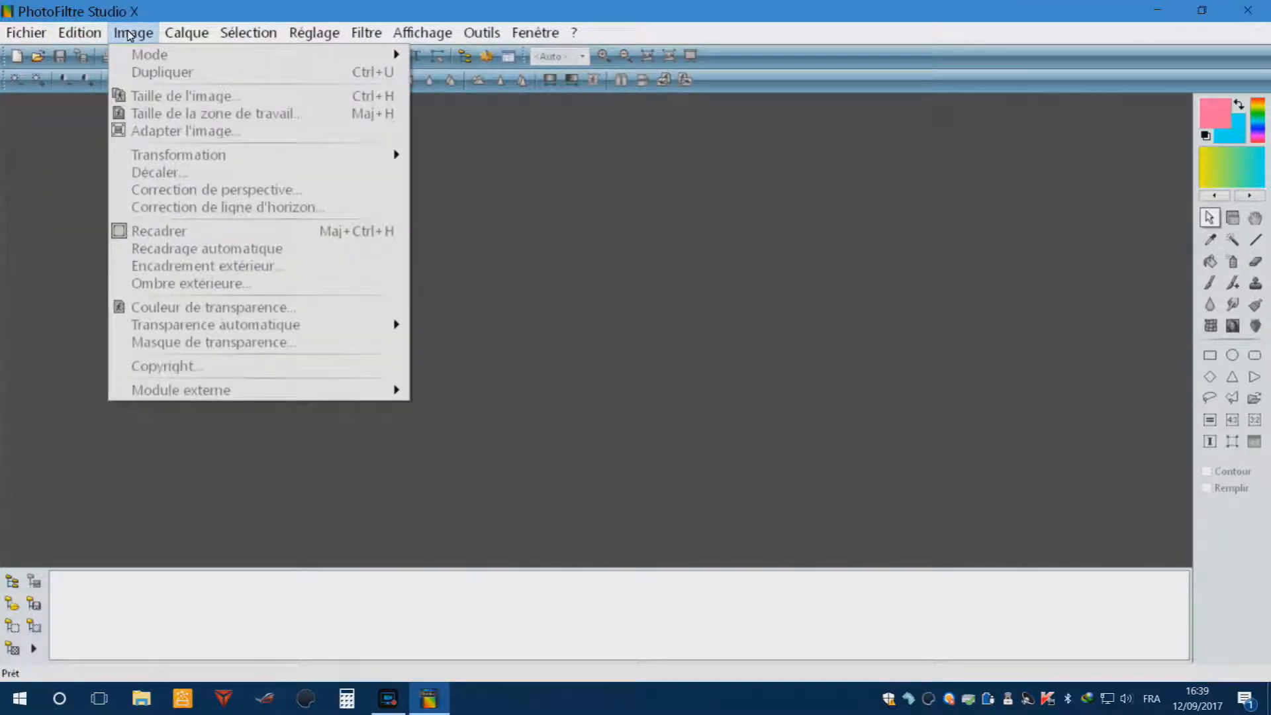
{"action": "mouse_move", "coordinate": [185, 37]}
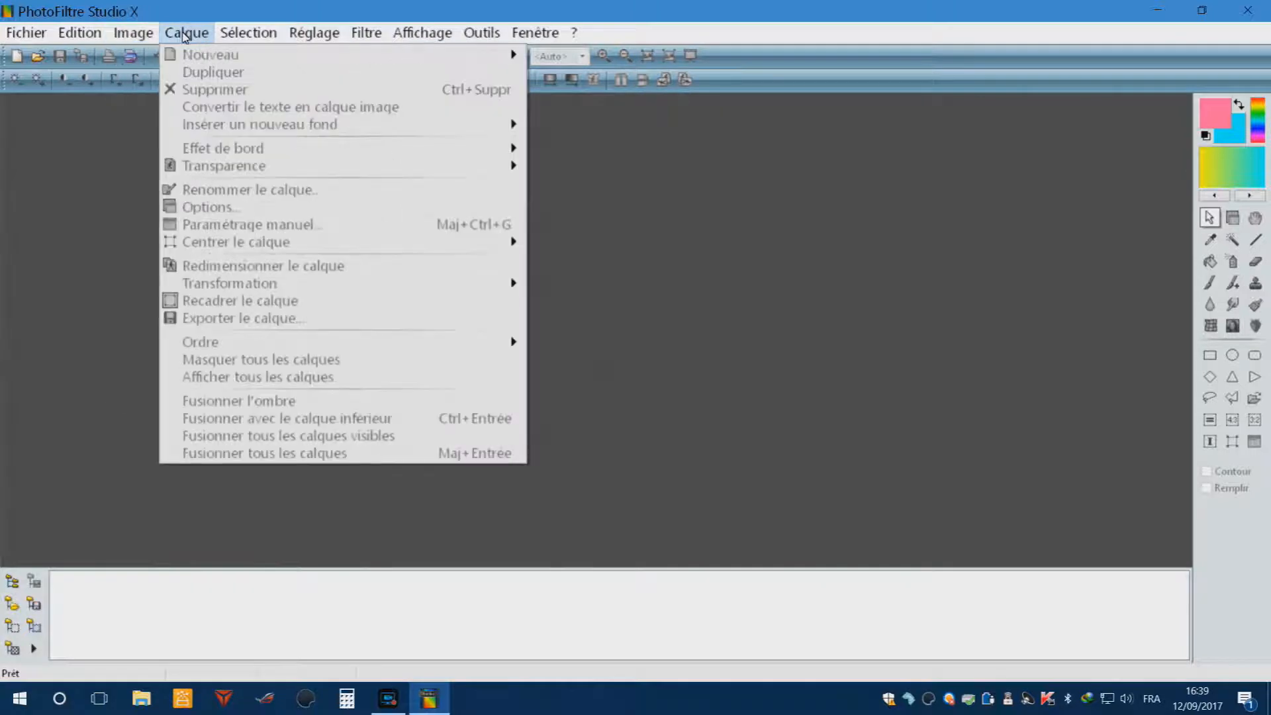
{"action": "mouse_move", "coordinate": [231, 37]}
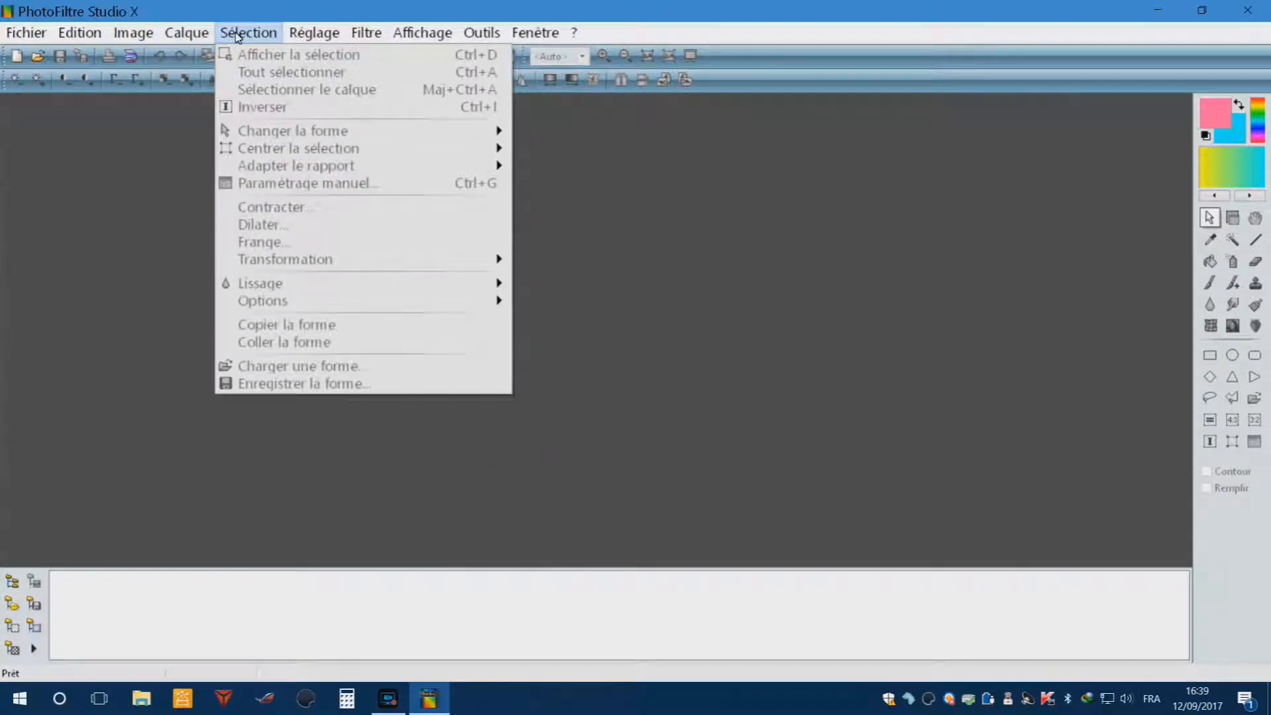
{"action": "mouse_move", "coordinate": [316, 37]}
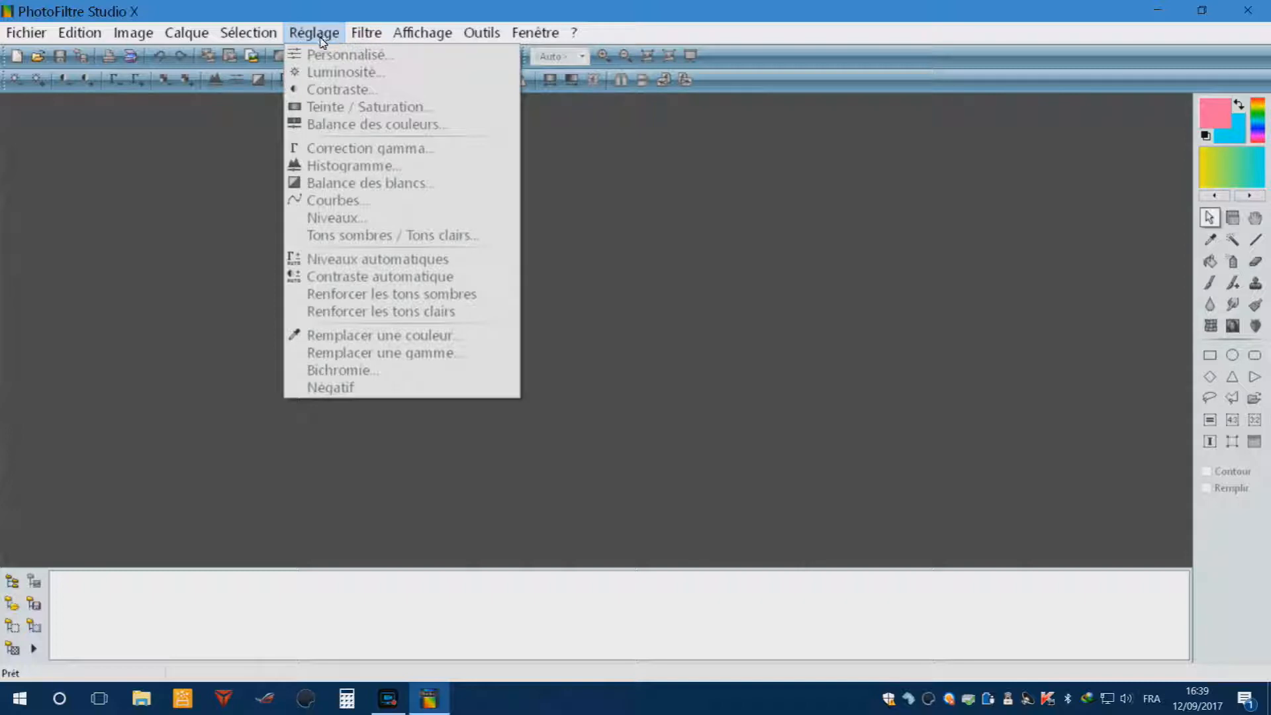
{"action": "mouse_move", "coordinate": [365, 37]}
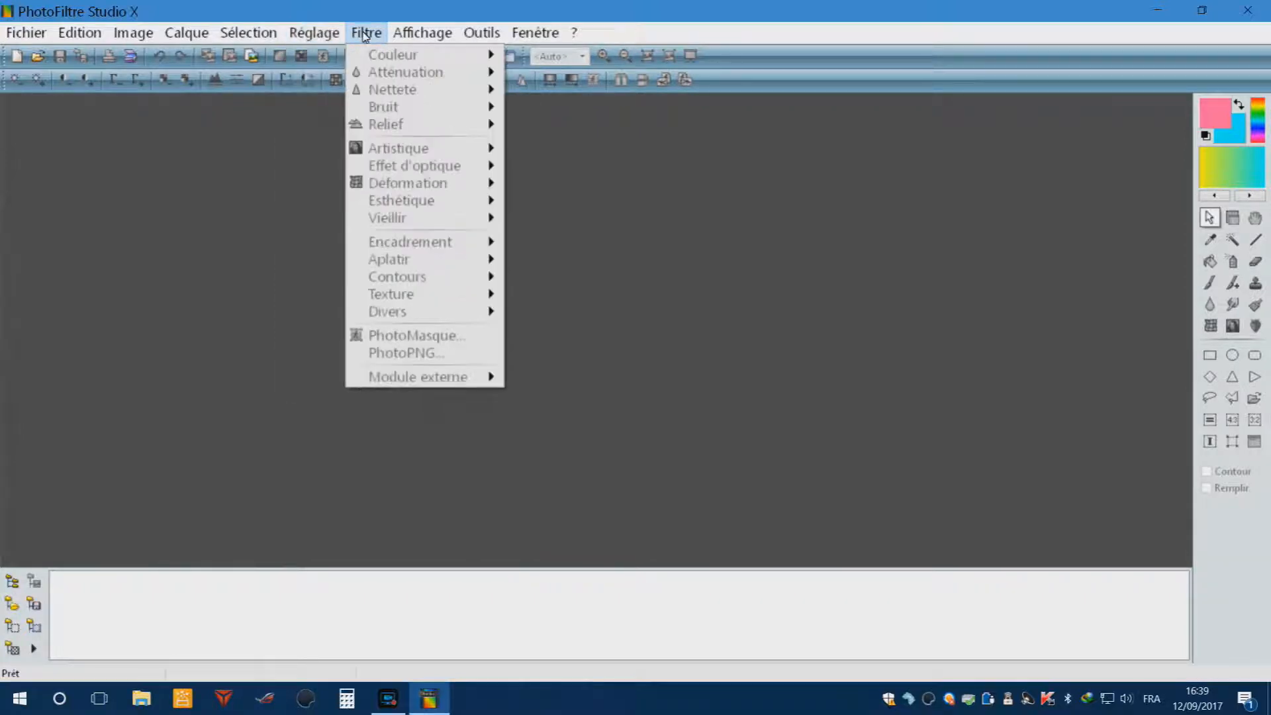
{"action": "mouse_move", "coordinate": [479, 34]}
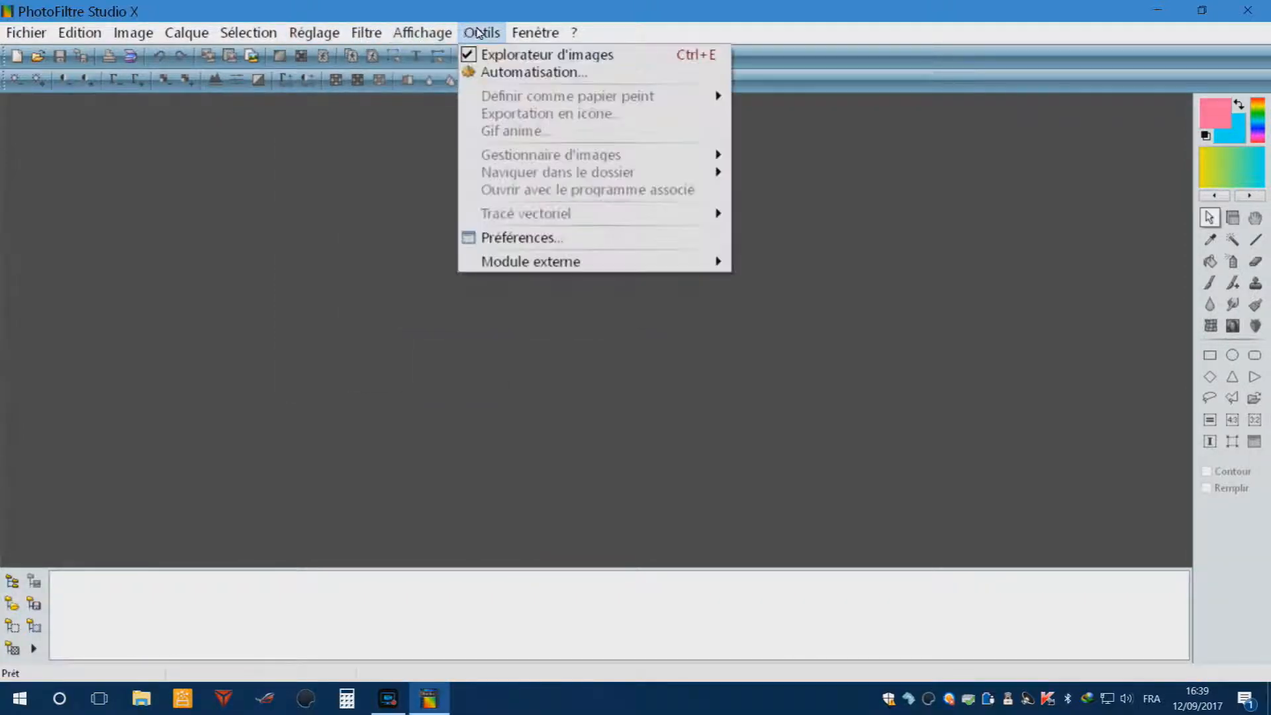
{"action": "mouse_move", "coordinate": [542, 260]}
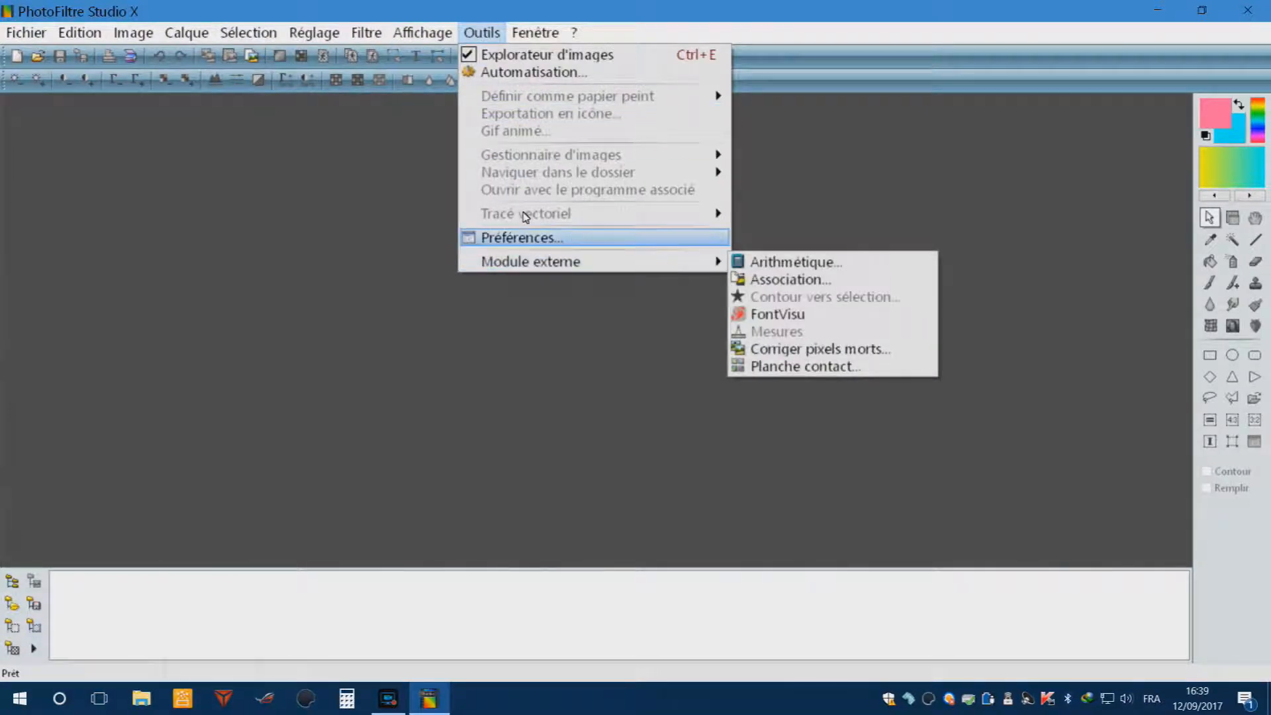
{"action": "mouse_move", "coordinate": [519, 36]}
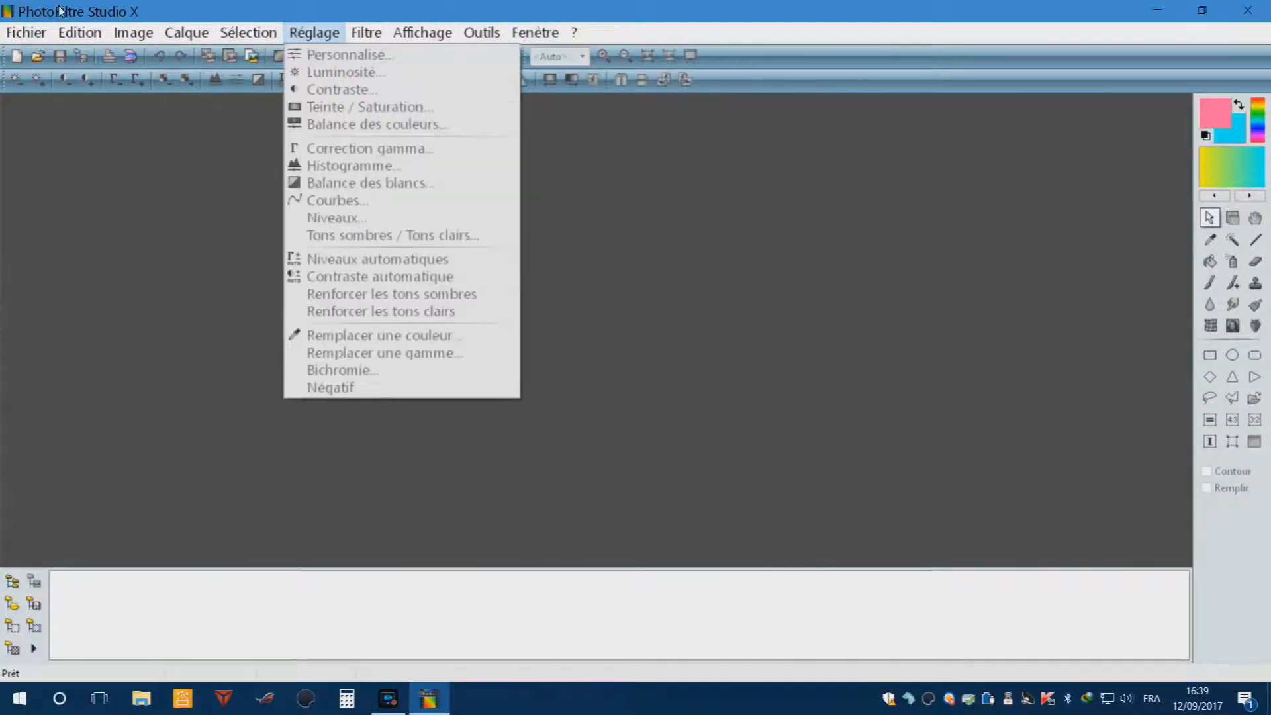
{"action": "mouse_move", "coordinate": [27, 34]}
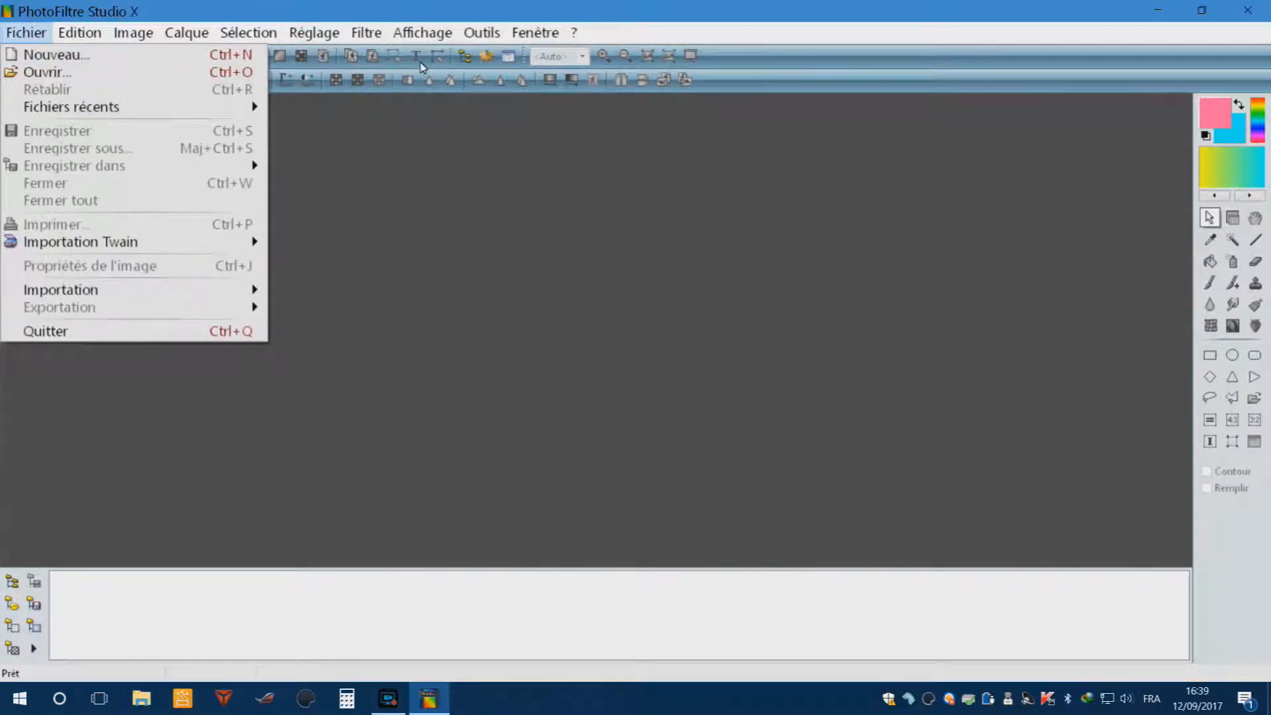
{"action": "left_click", "coordinate": [284, 108]}
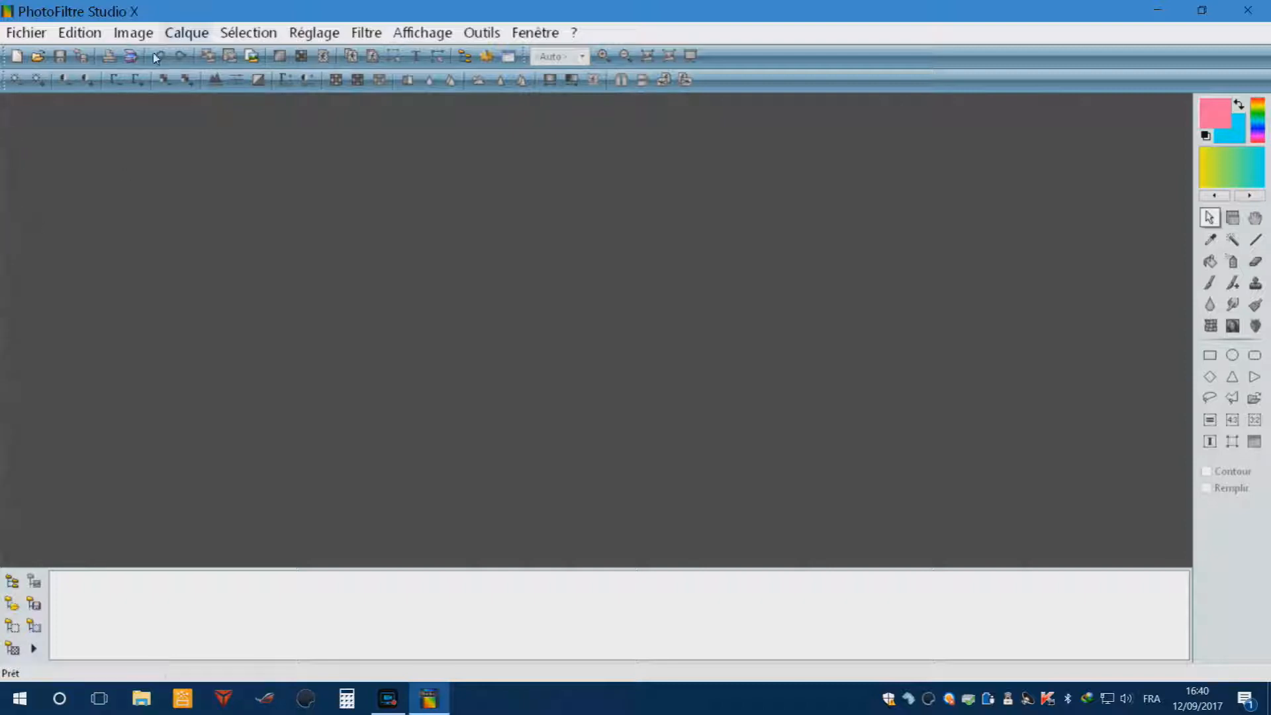
- Open the masked-eyes image f1dbbc51 from the photophiltre folder
{"action": "left_click", "coordinate": [28, 36]}
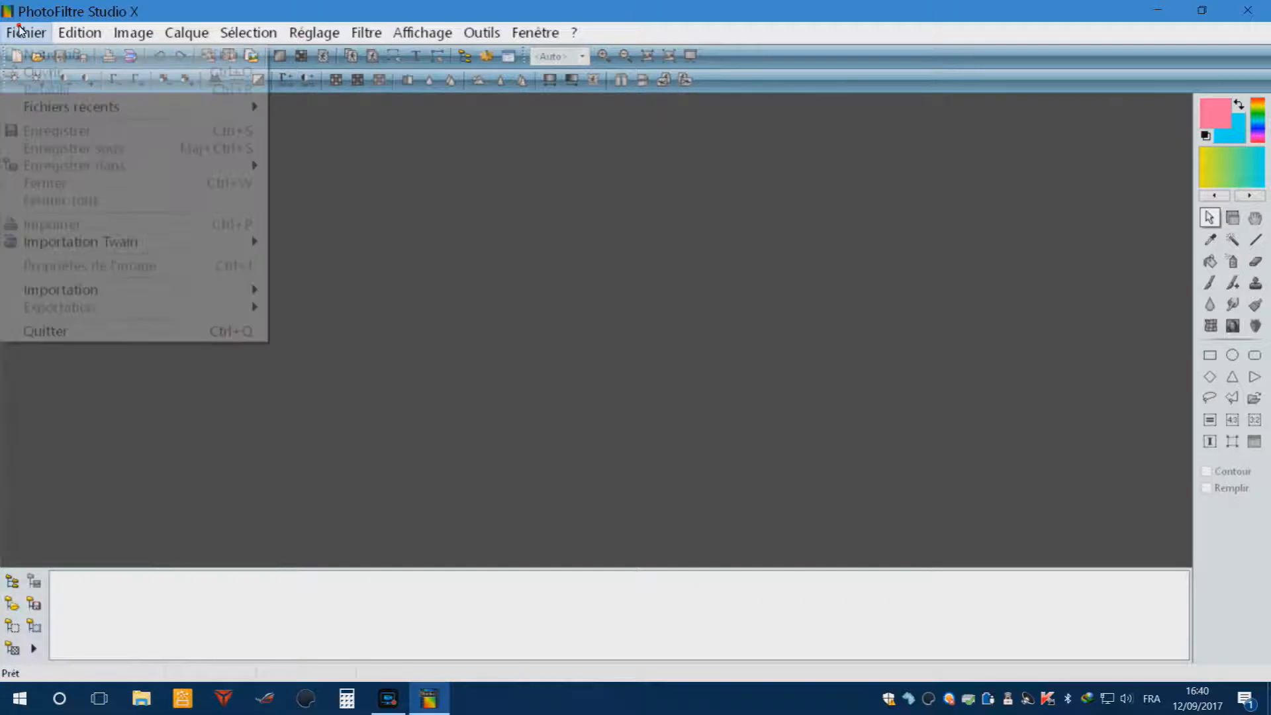
{"action": "left_click", "coordinate": [47, 71]}
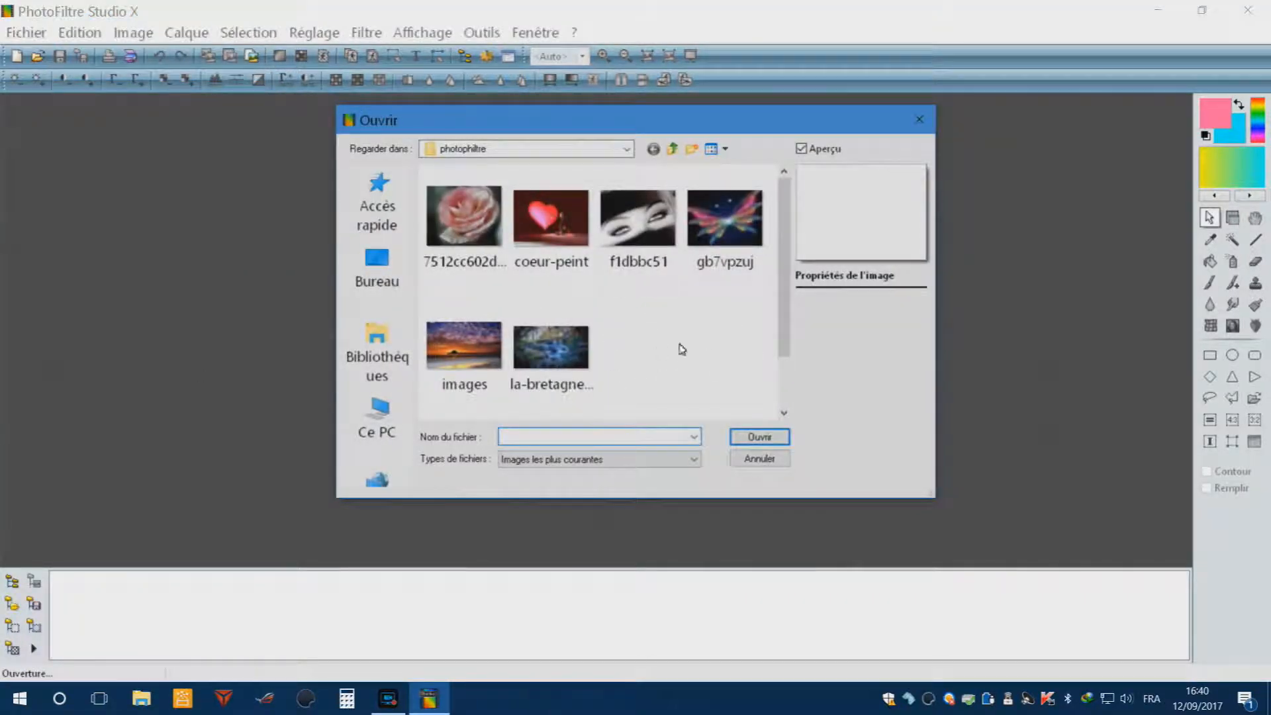
{"action": "double_click", "coordinate": [638, 225]}
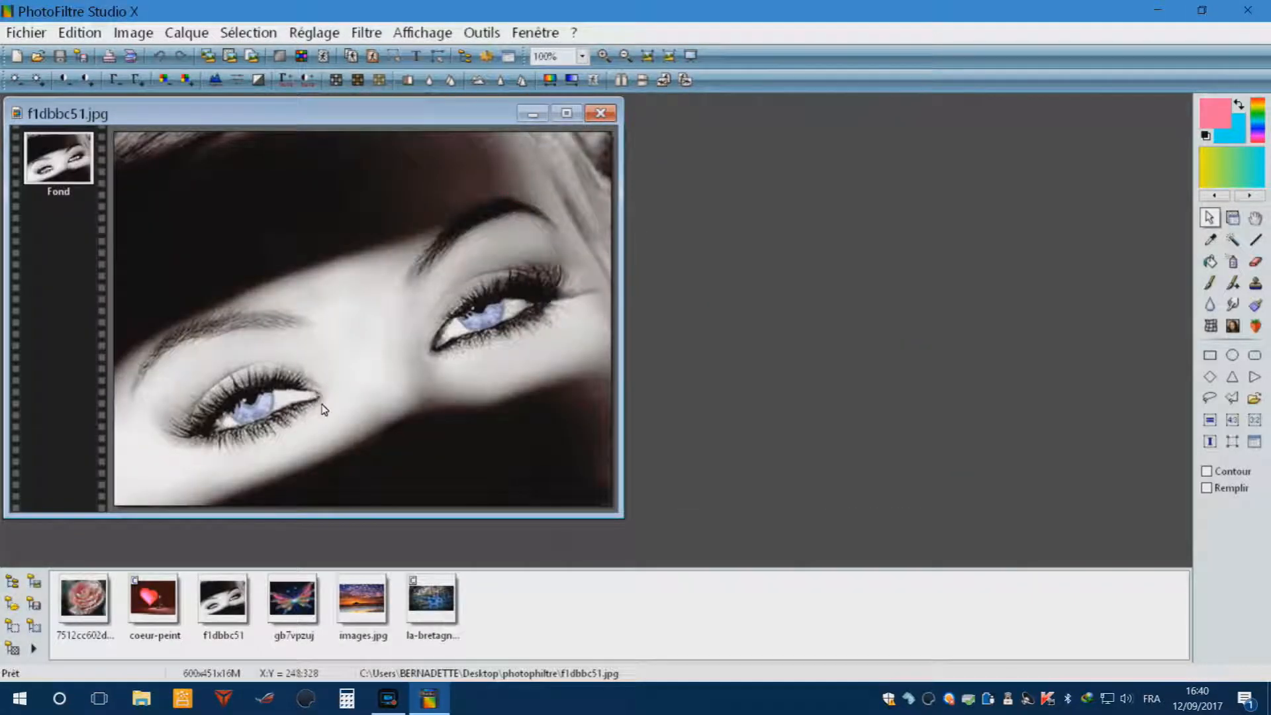
- Adapt the image to the predefined 640 x 480 limits
{"action": "left_click", "coordinate": [112, 33]}
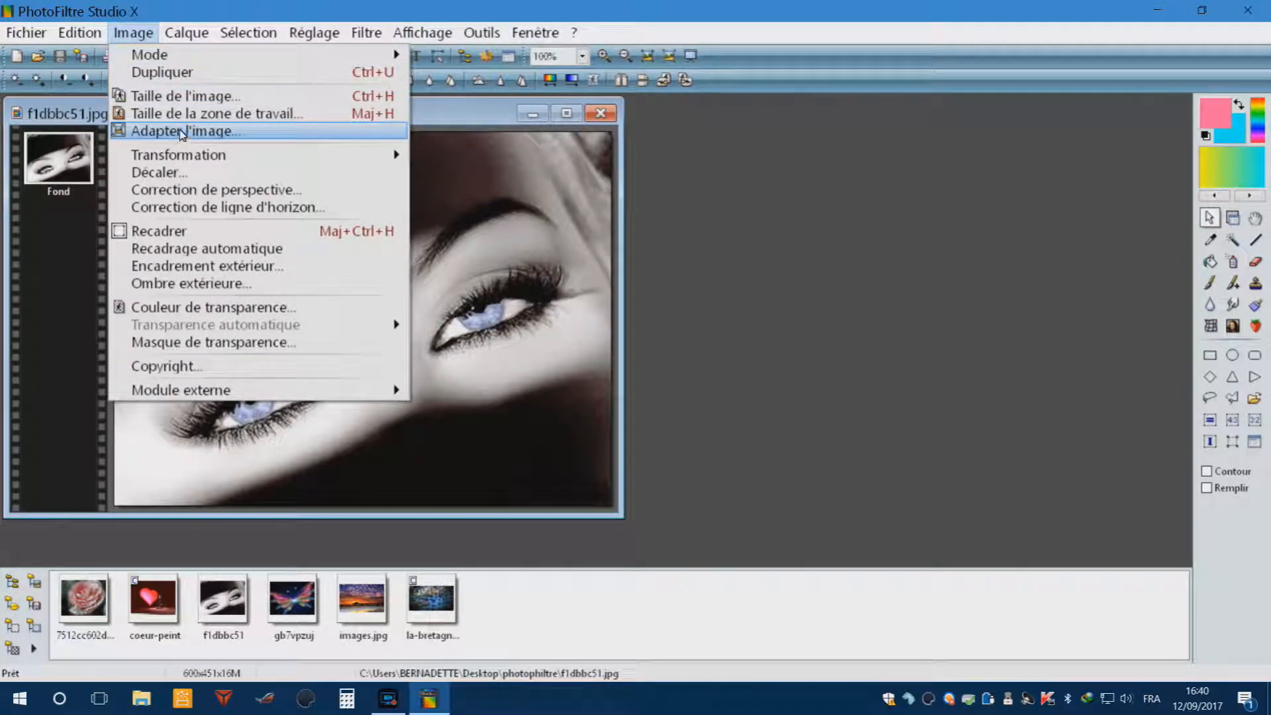
{"action": "left_click", "coordinate": [181, 132]}
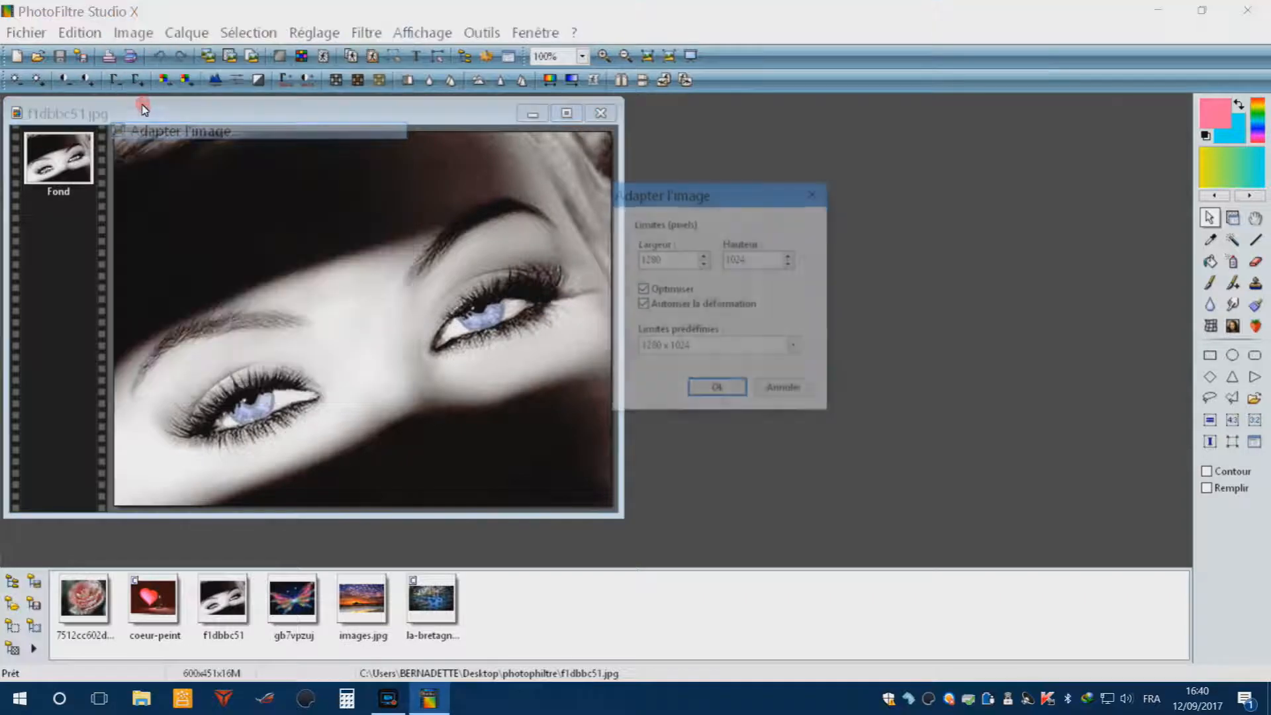
{"action": "left_click", "coordinate": [795, 347]}
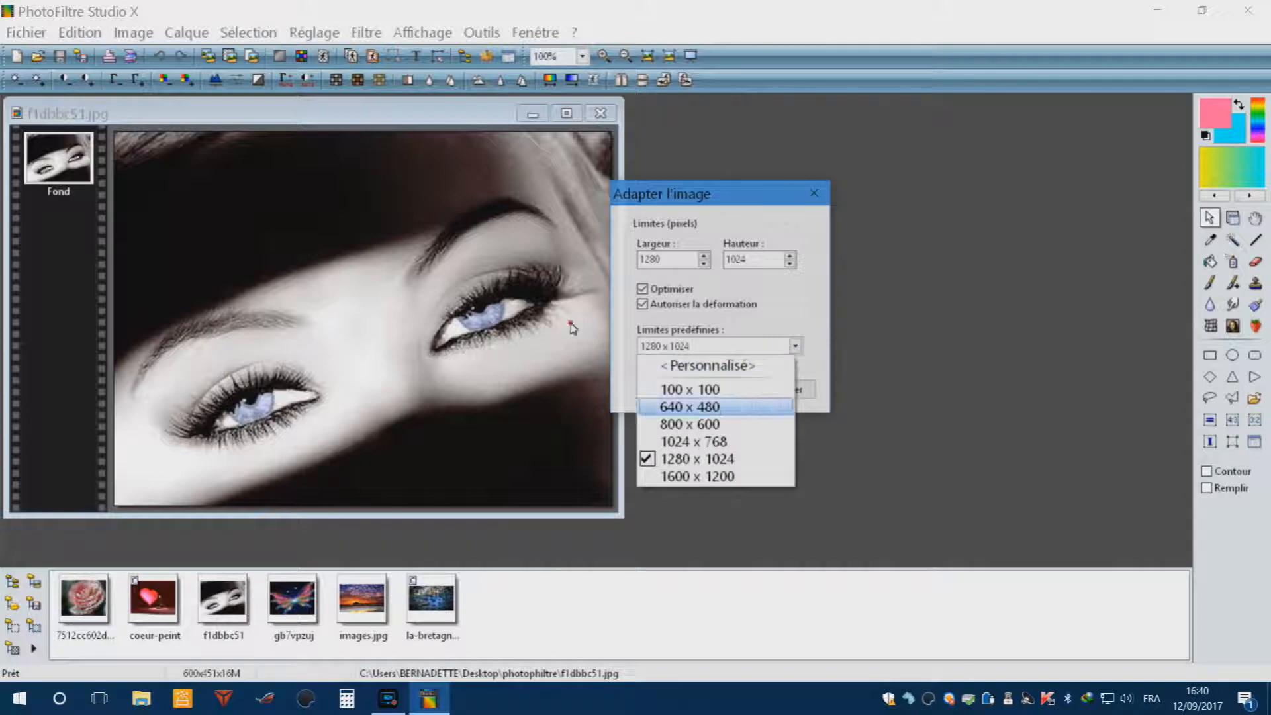
{"action": "left_click", "coordinate": [715, 408]}
{"action": "left_click", "coordinate": [725, 389]}
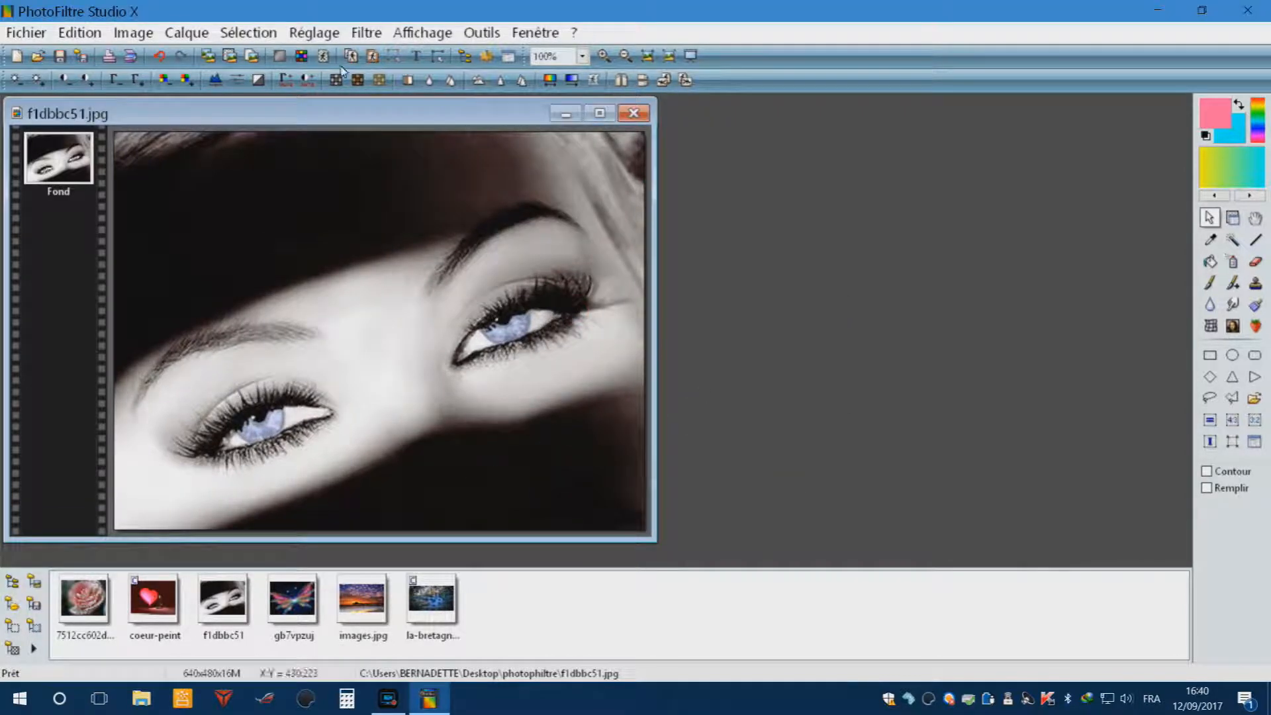
- Adapt the image to the predefined 1280 x 1024 limits
{"action": "left_click", "coordinate": [111, 30]}
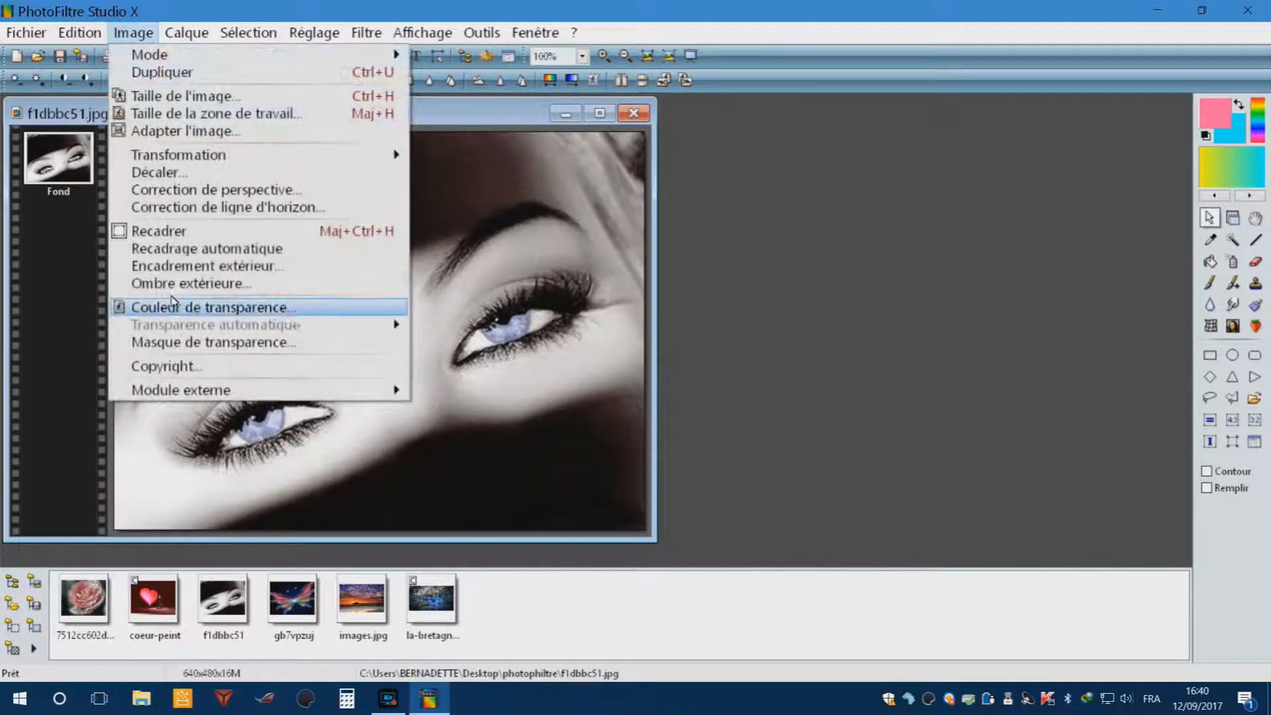
{"action": "left_click", "coordinate": [188, 132]}
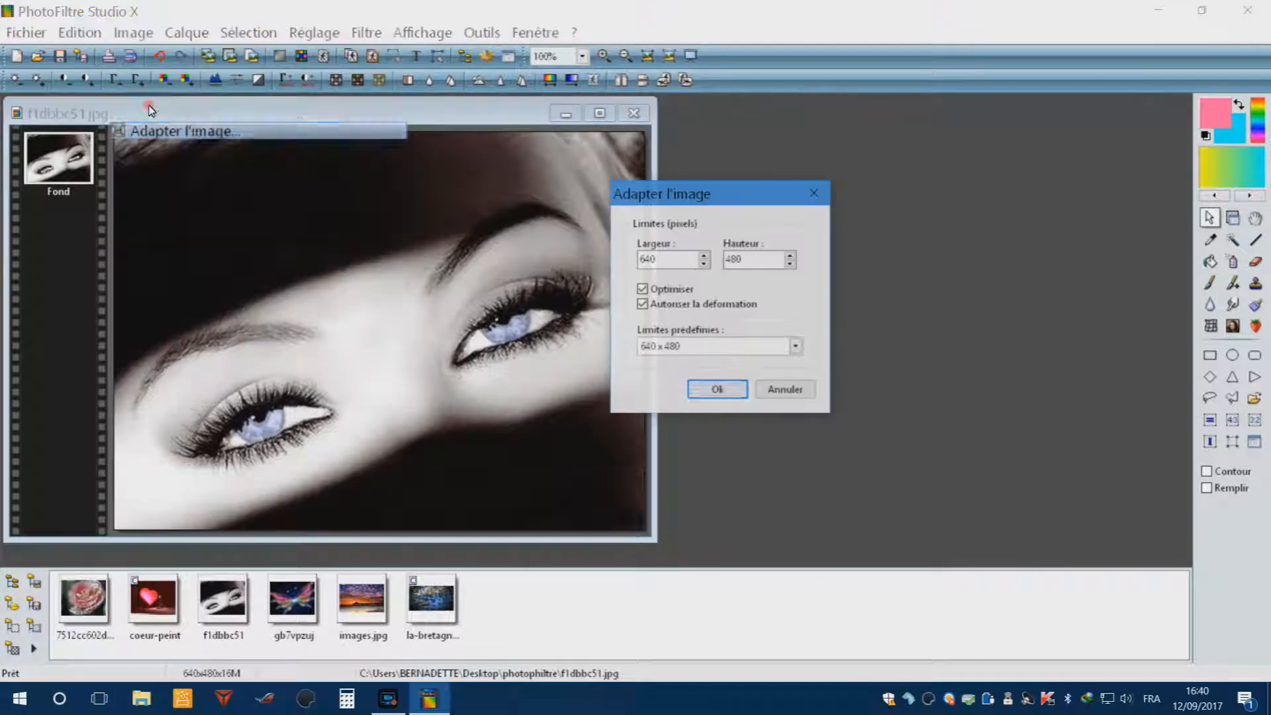
{"action": "left_click", "coordinate": [797, 346]}
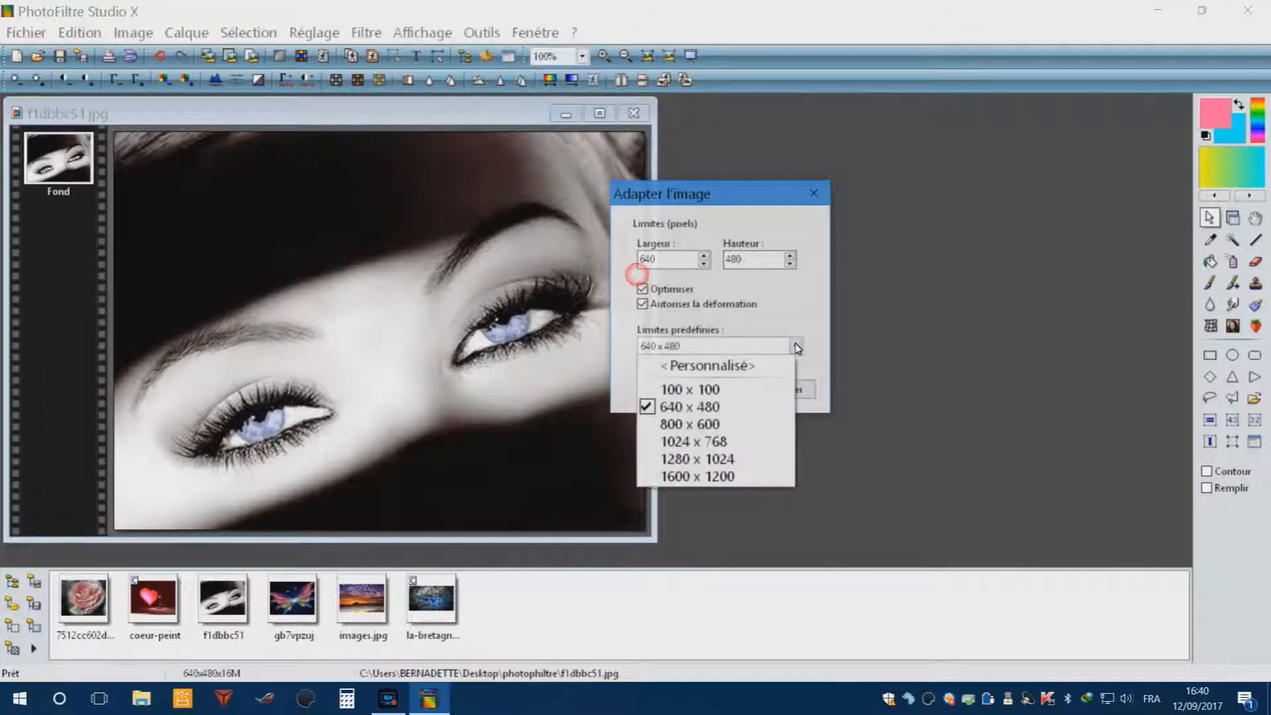
{"action": "left_click", "coordinate": [707, 458]}
{"action": "left_click", "coordinate": [721, 387]}
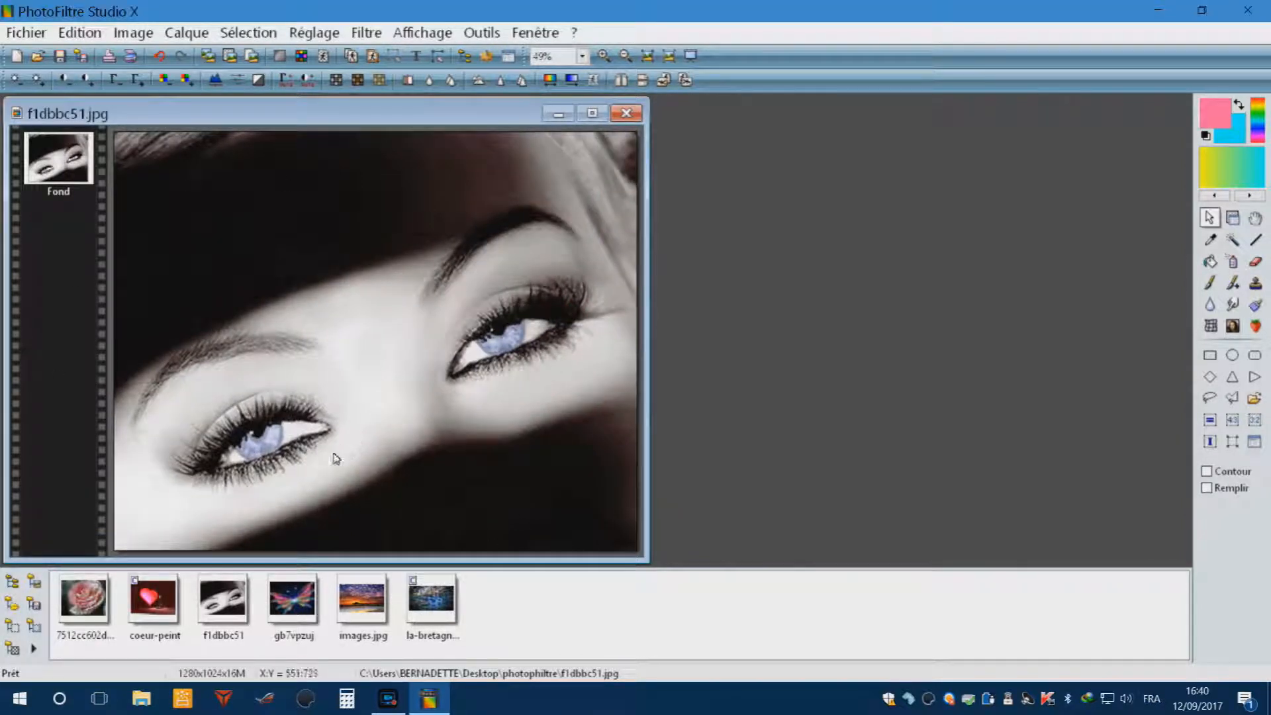
- Undo both size adaptations of the image
{"action": "left_click", "coordinate": [159, 57]}
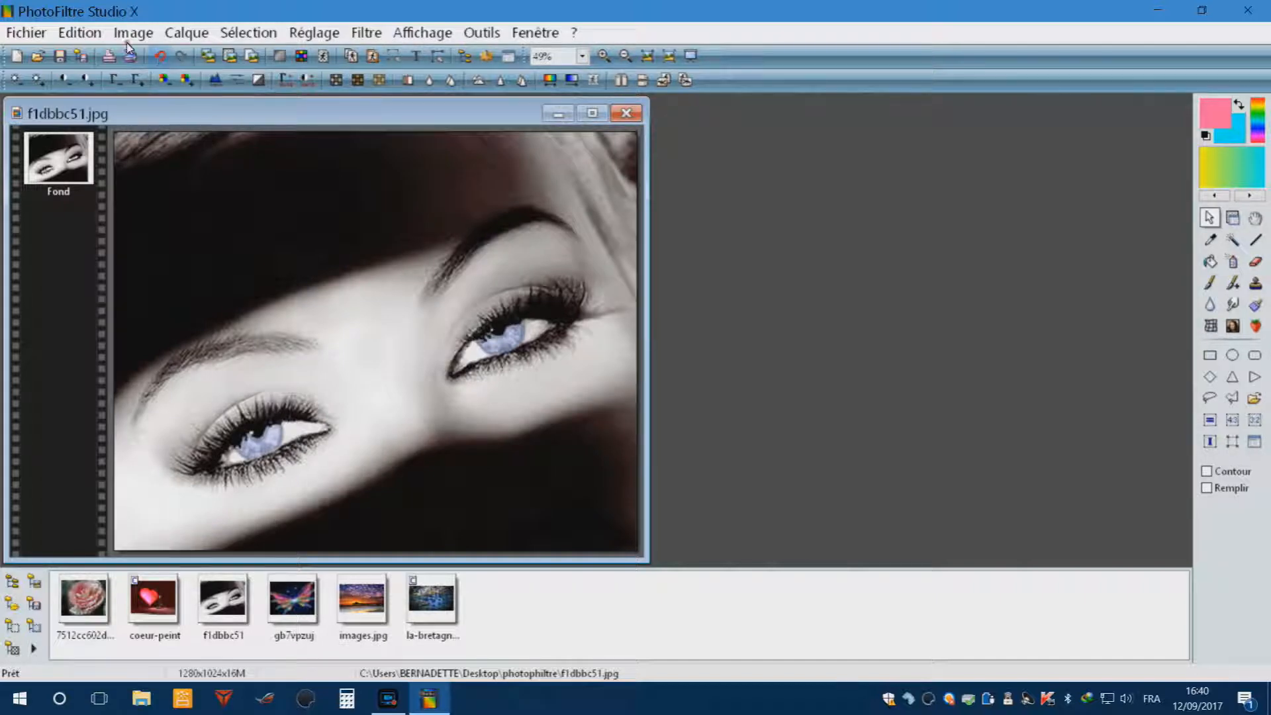
{"action": "left_click", "coordinate": [159, 57]}
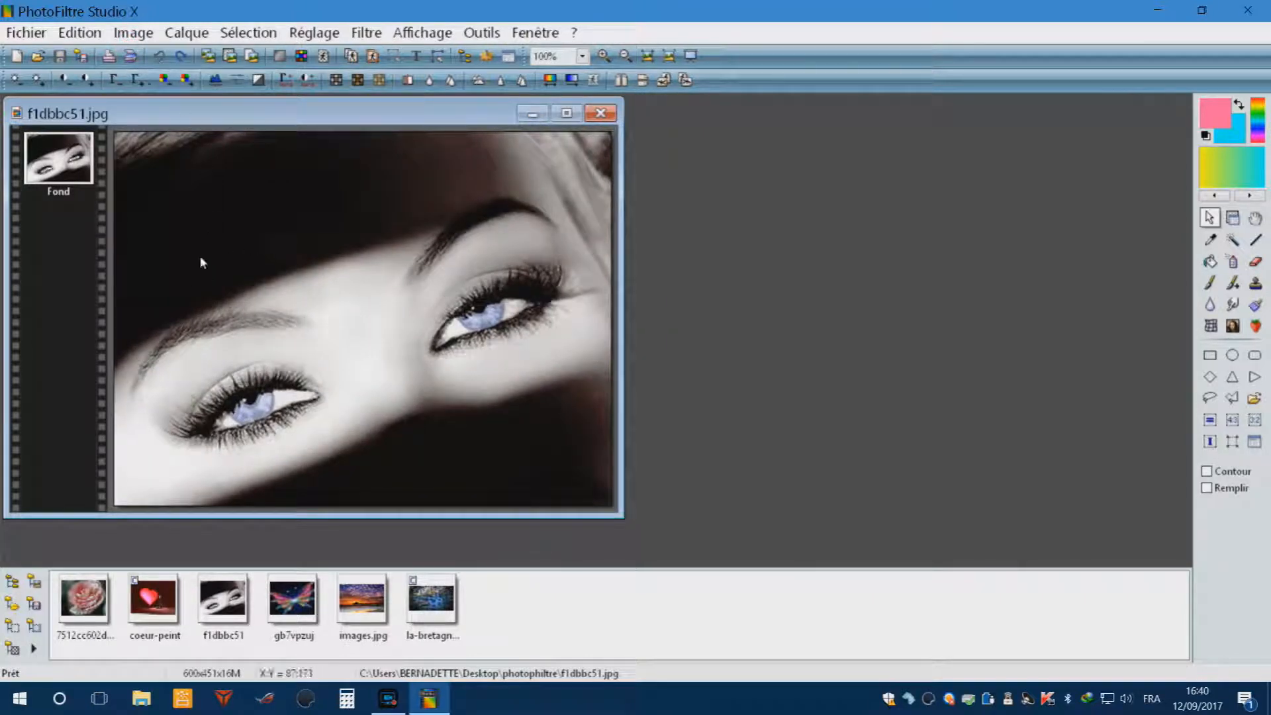
- Try to crop the image automatically with Recadrage automatique
{"action": "left_click", "coordinate": [136, 33]}
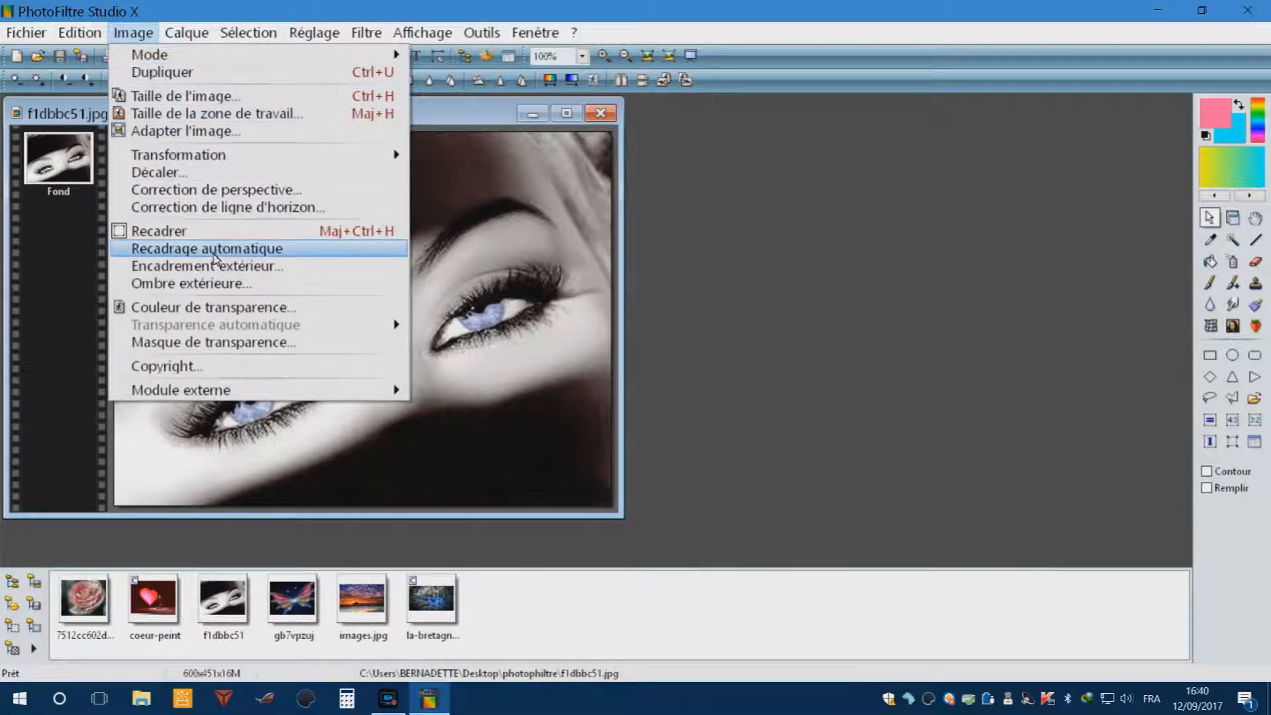
{"action": "left_click", "coordinate": [176, 249]}
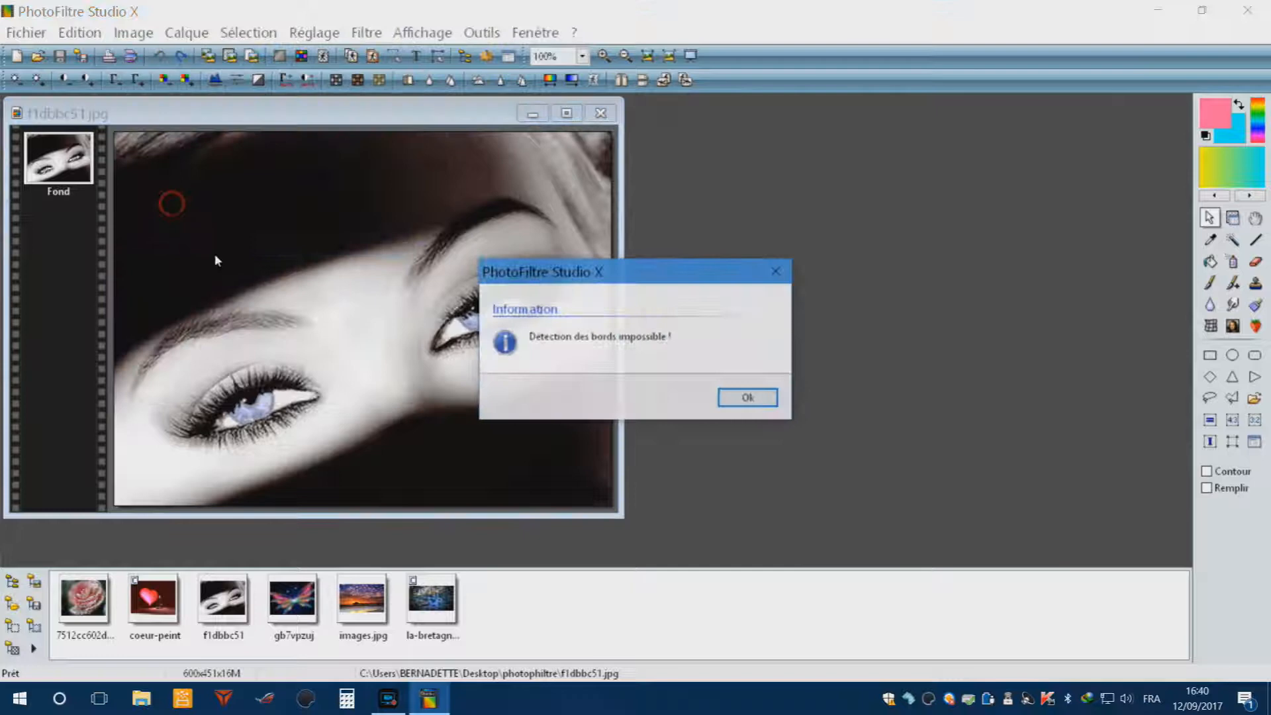
{"action": "left_click", "coordinate": [747, 397]}
- Apply an outer shadow (Ombre extérieure) with a width of 23 to the image, and undo it
{"action": "left_click", "coordinate": [143, 32]}
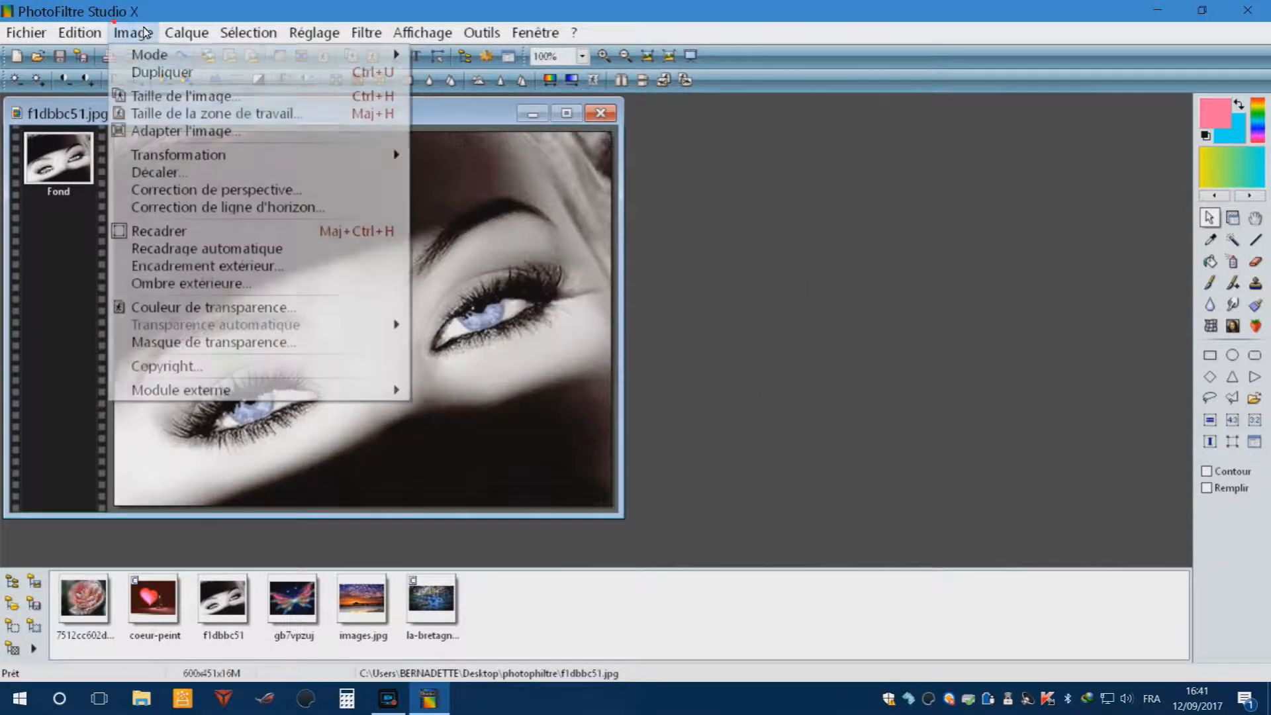
{"action": "left_click", "coordinate": [222, 283]}
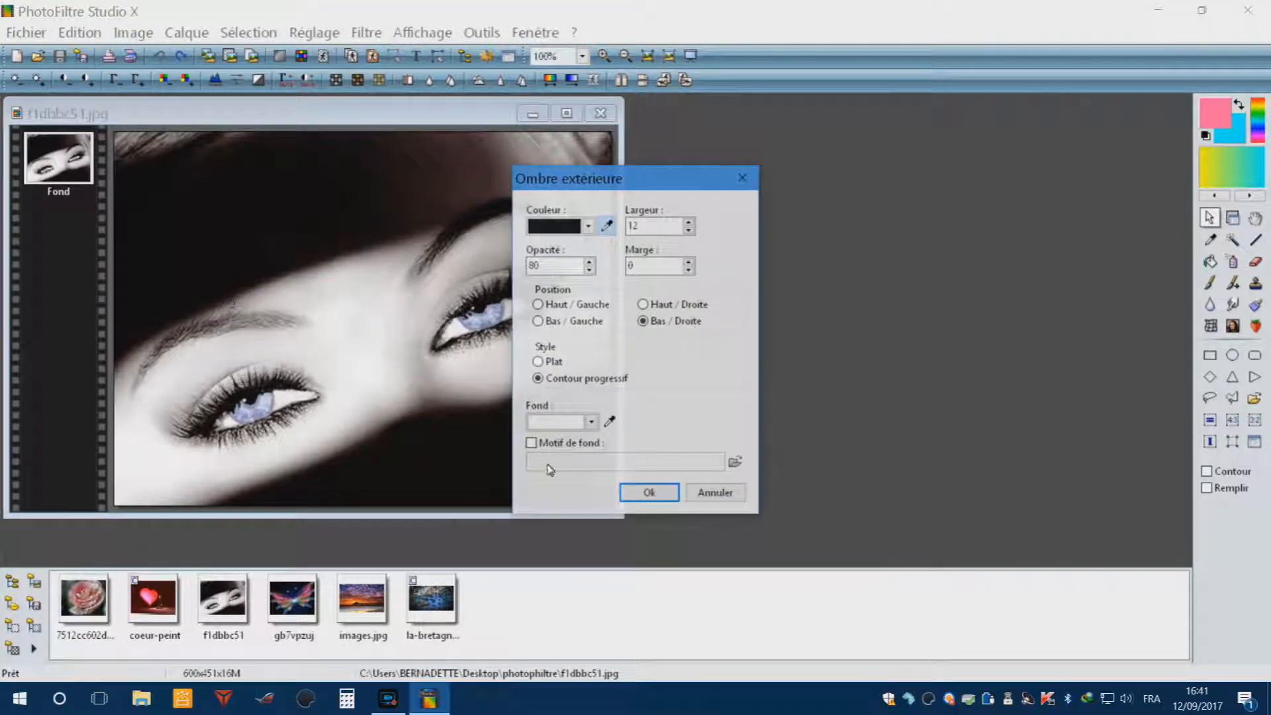
{"action": "left_click", "coordinate": [689, 231]}
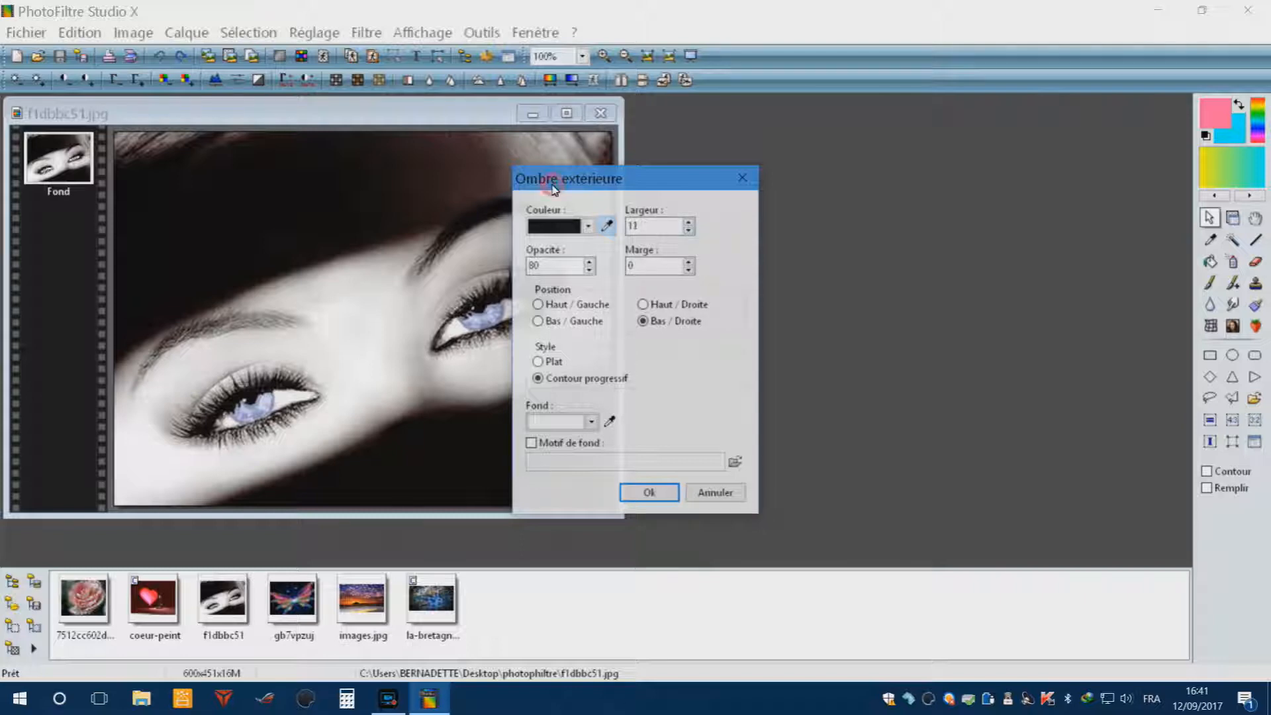
{"action": "left_click", "coordinate": [688, 231]}
{"action": "left_click", "coordinate": [689, 222]}
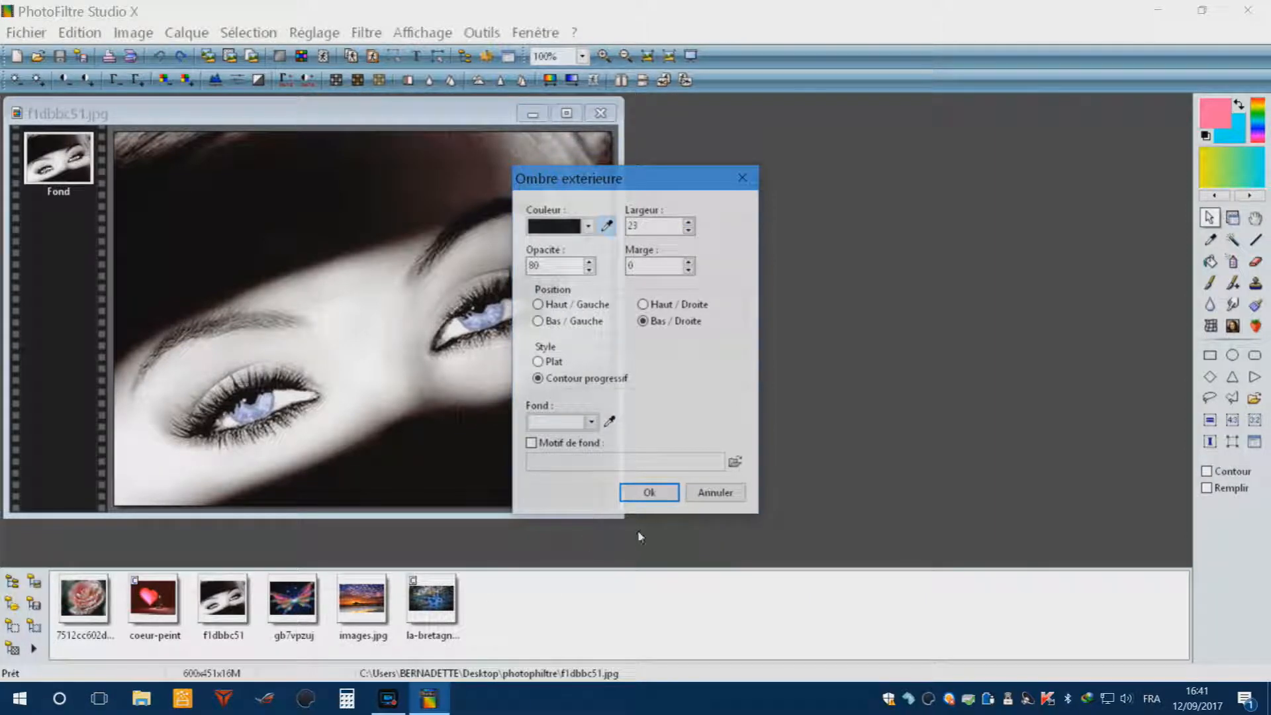
{"action": "left_click", "coordinate": [649, 492]}
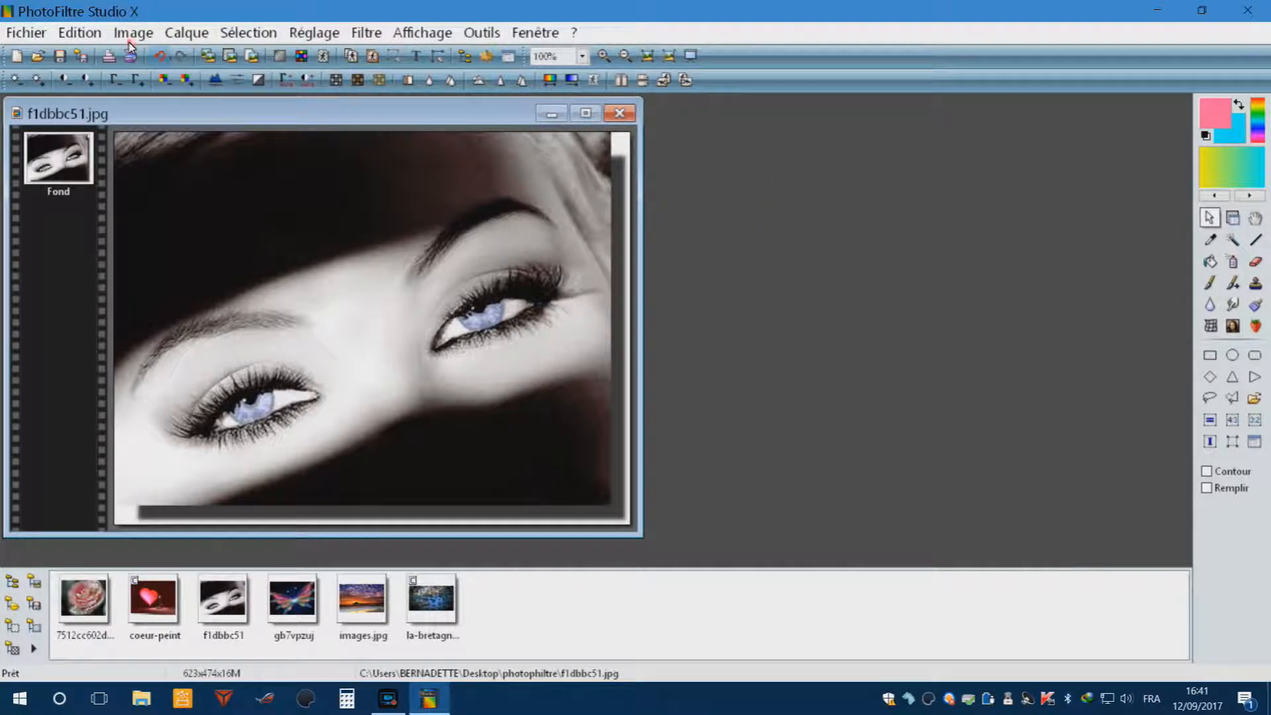
{"action": "left_click", "coordinate": [166, 56]}
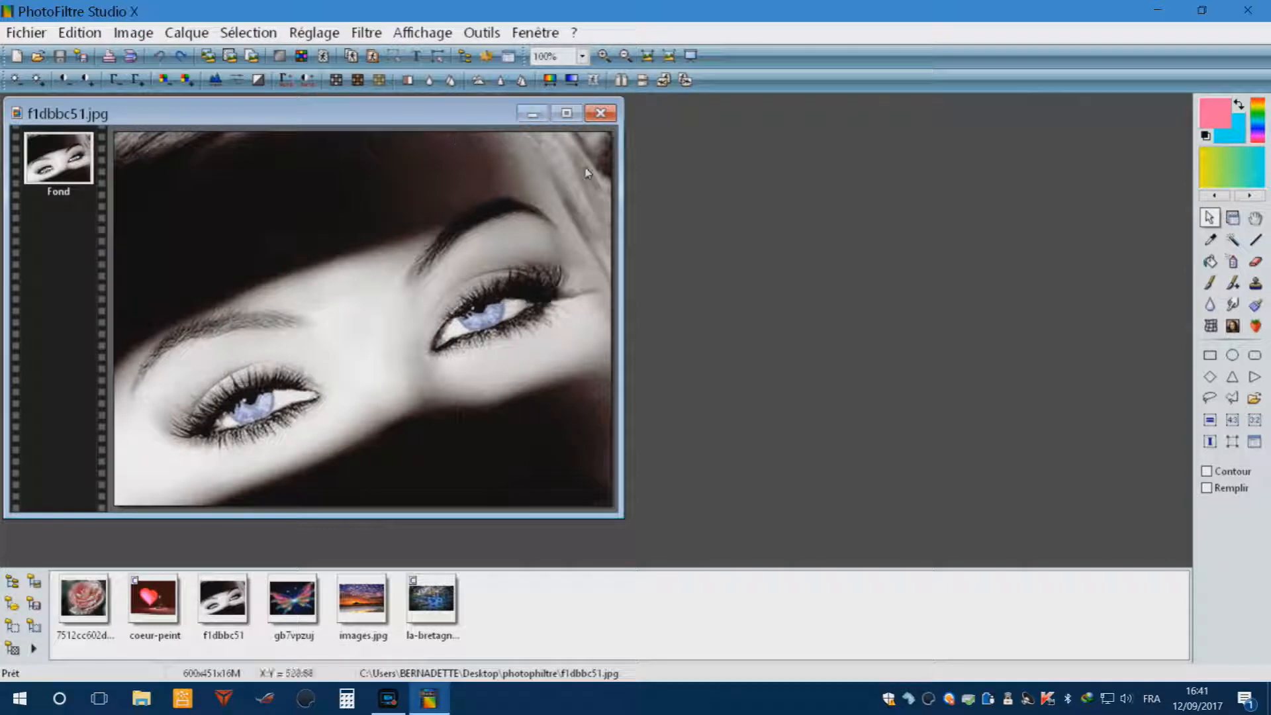
- Rotate the image 90° clockwise
{"action": "left_click", "coordinate": [685, 81]}
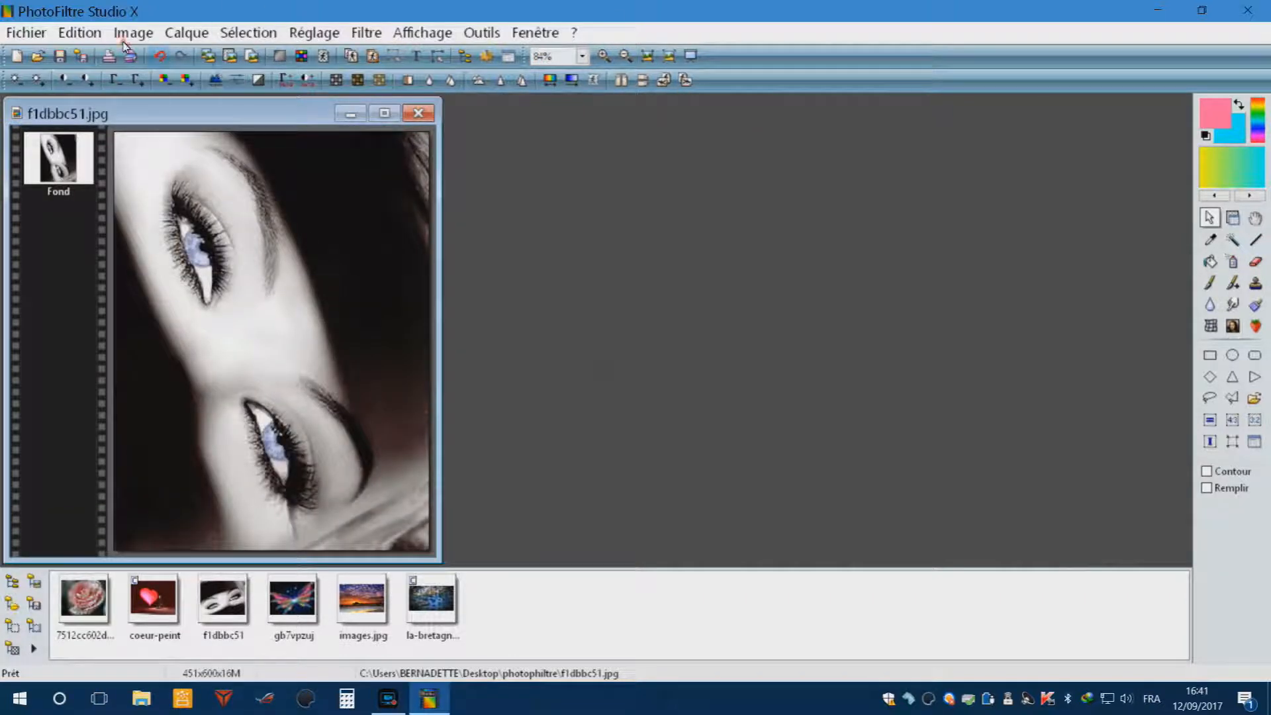
- Undo the clockwise rotation, then rotate the image 90° counter-clockwise and undo that rotation too
{"action": "key", "text": "ctrl+z"}
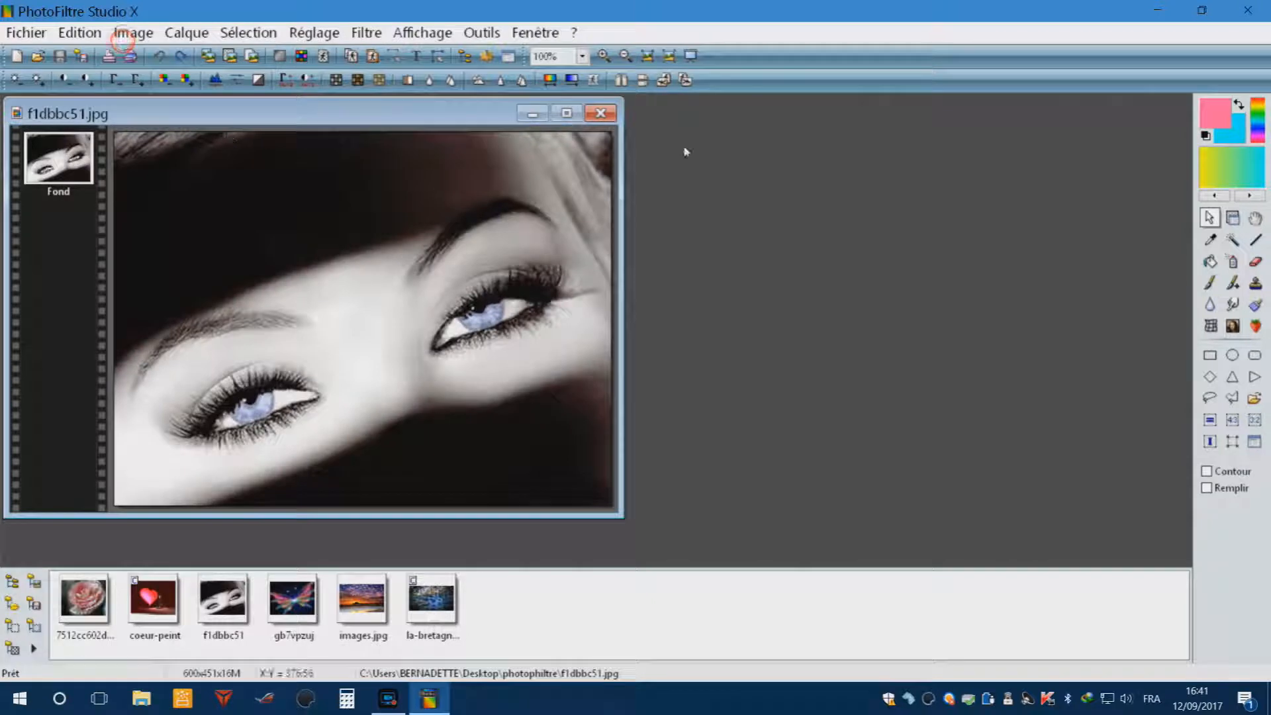
{"action": "left_click", "coordinate": [665, 80]}
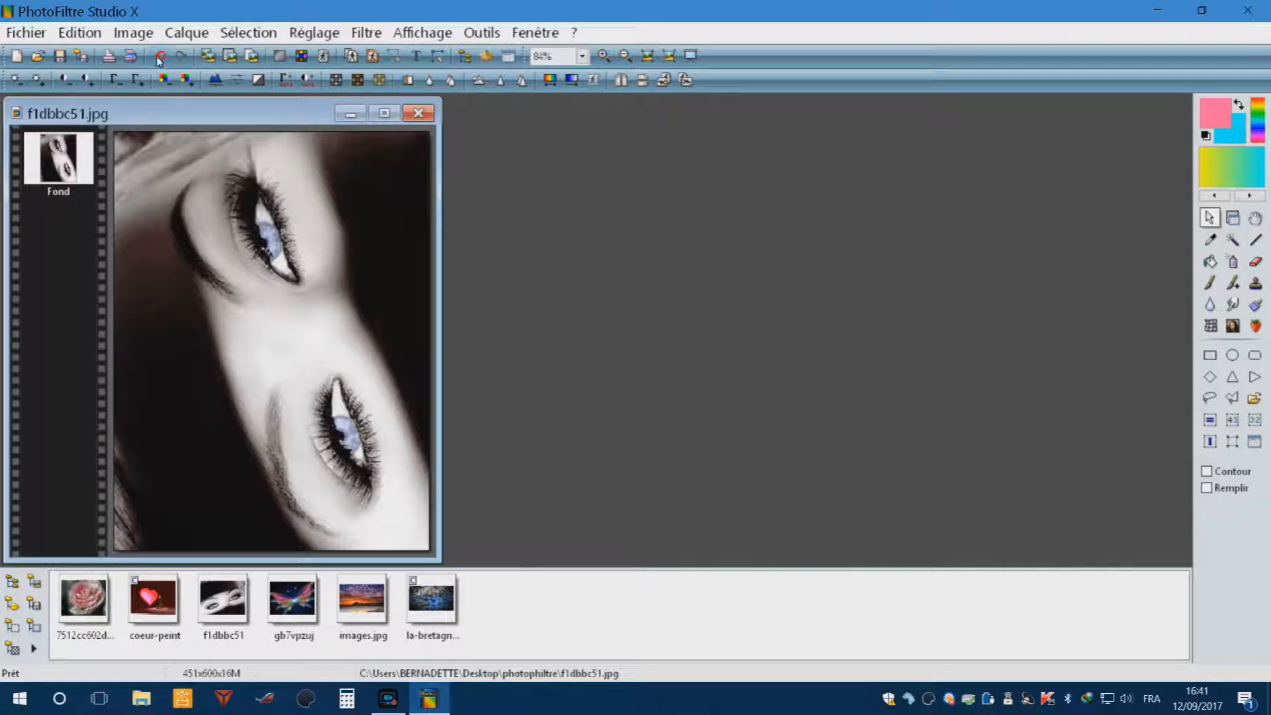
{"action": "key", "text": "ctrl+z"}
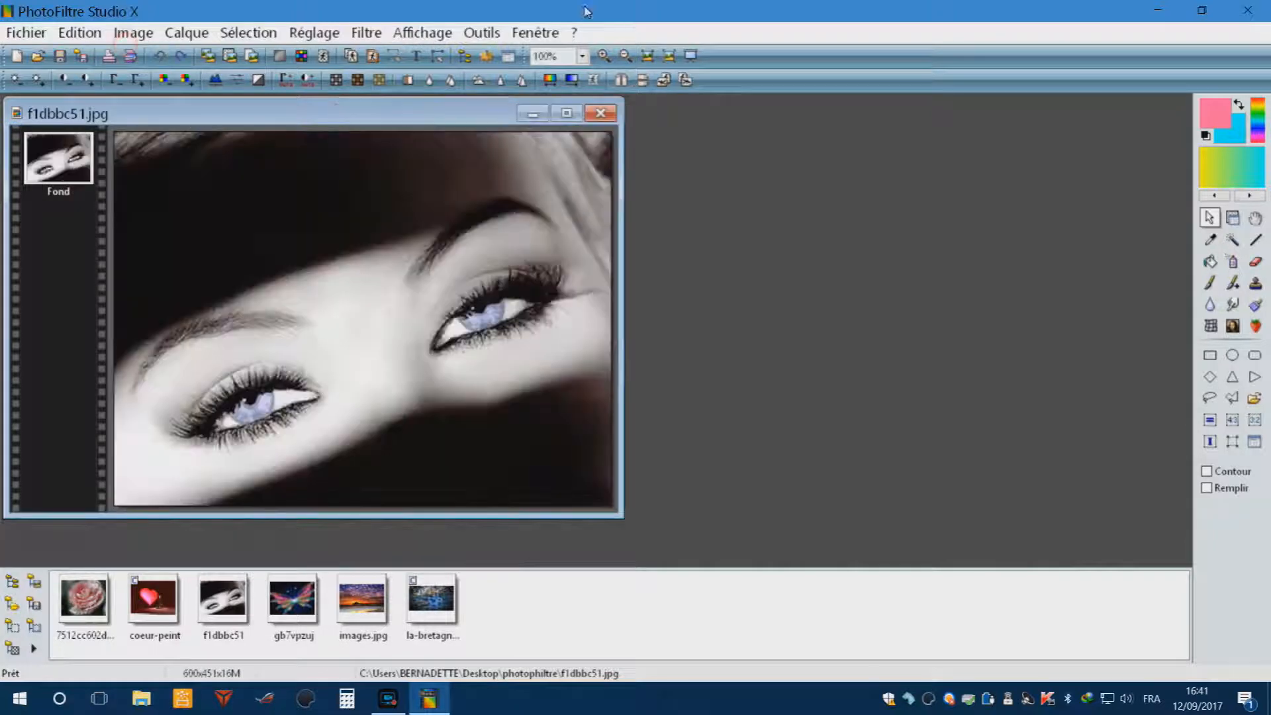
- Flip the image vertically, then horizontally (Symétrie horizontale), undoing each flip
{"action": "left_click", "coordinate": [642, 81]}
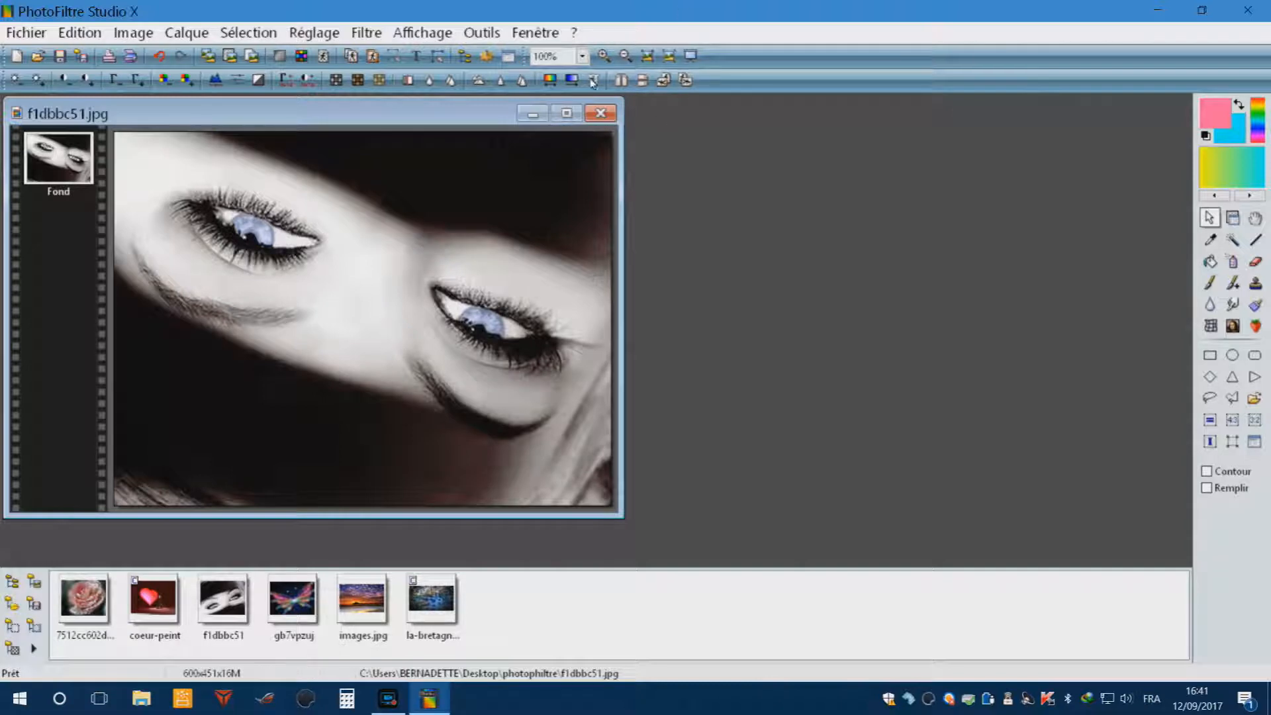
{"action": "left_click", "coordinate": [159, 55]}
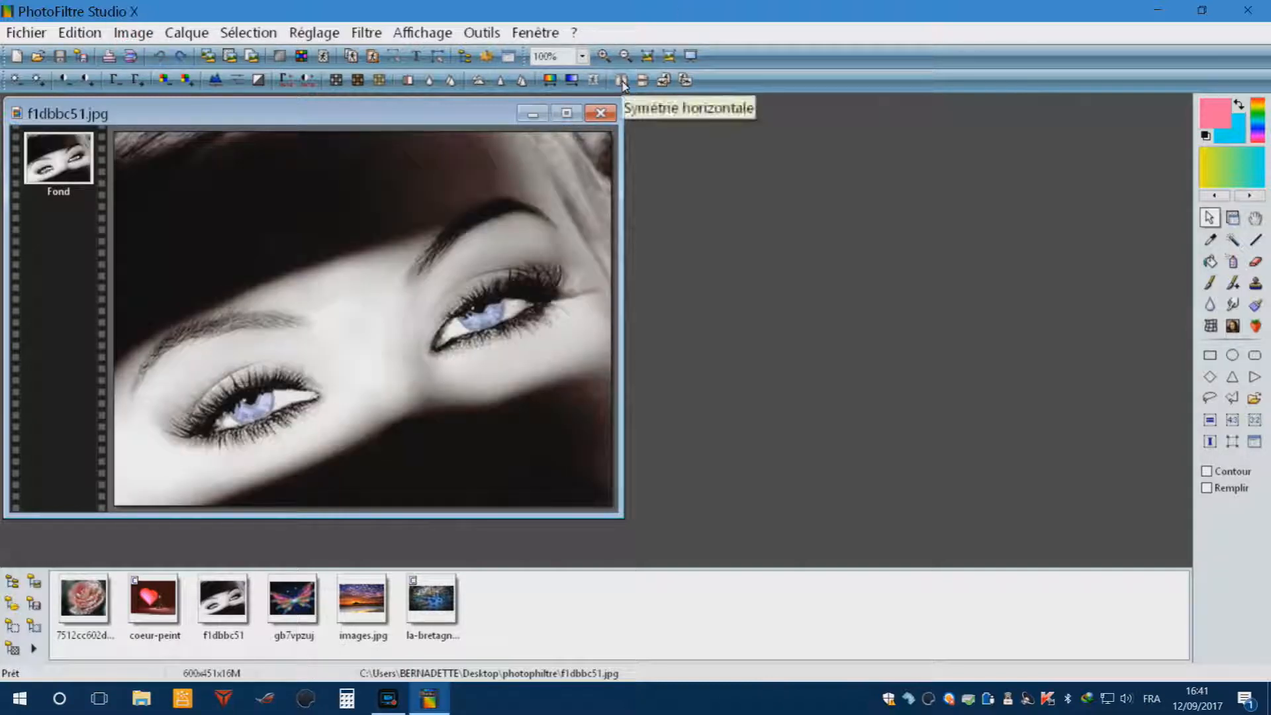
{"action": "left_click", "coordinate": [621, 81]}
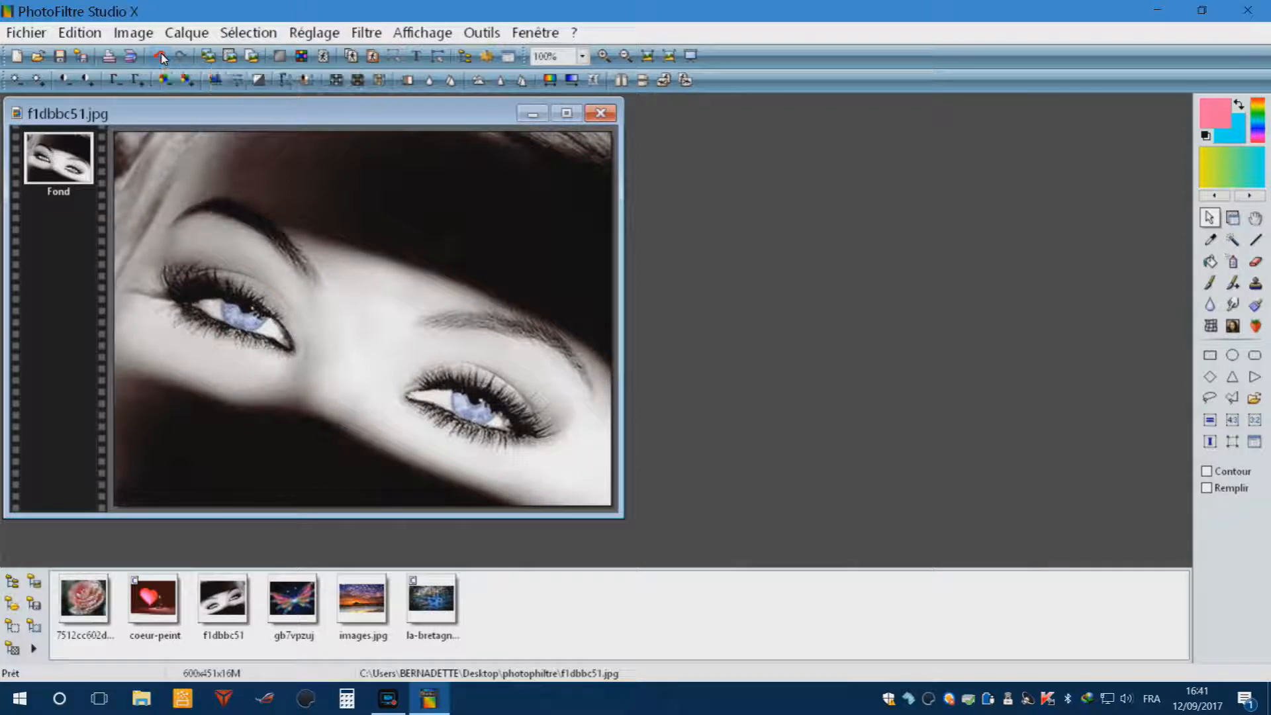
{"action": "key", "text": "ctrl+z"}
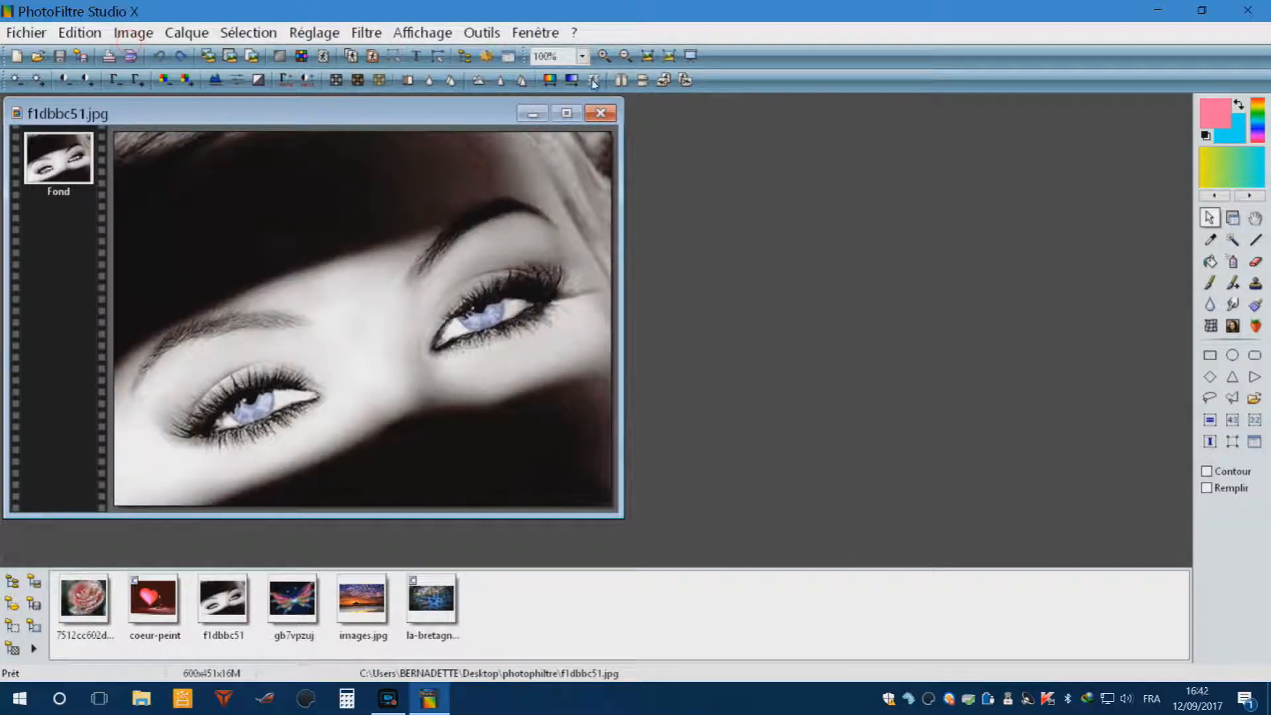
- View the PhotoMasque settings and close them without applying a mask
{"action": "left_click", "coordinate": [594, 81]}
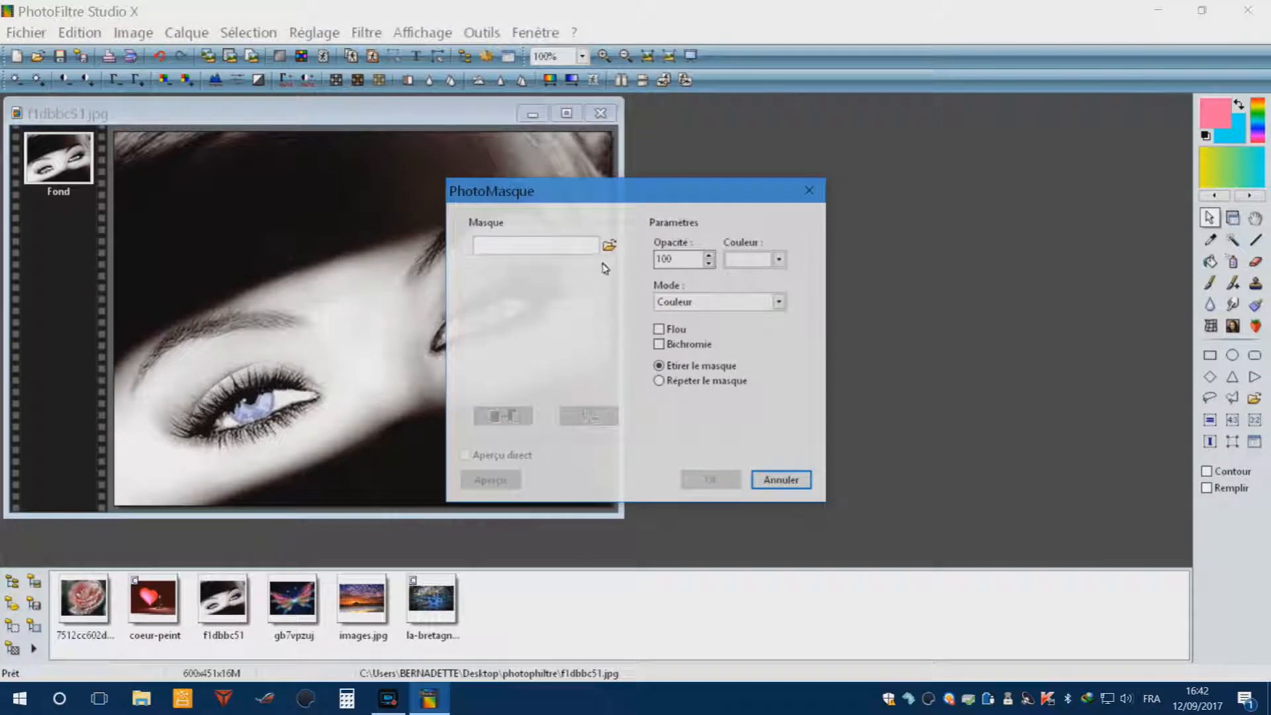
{"action": "left_click", "coordinate": [814, 193]}
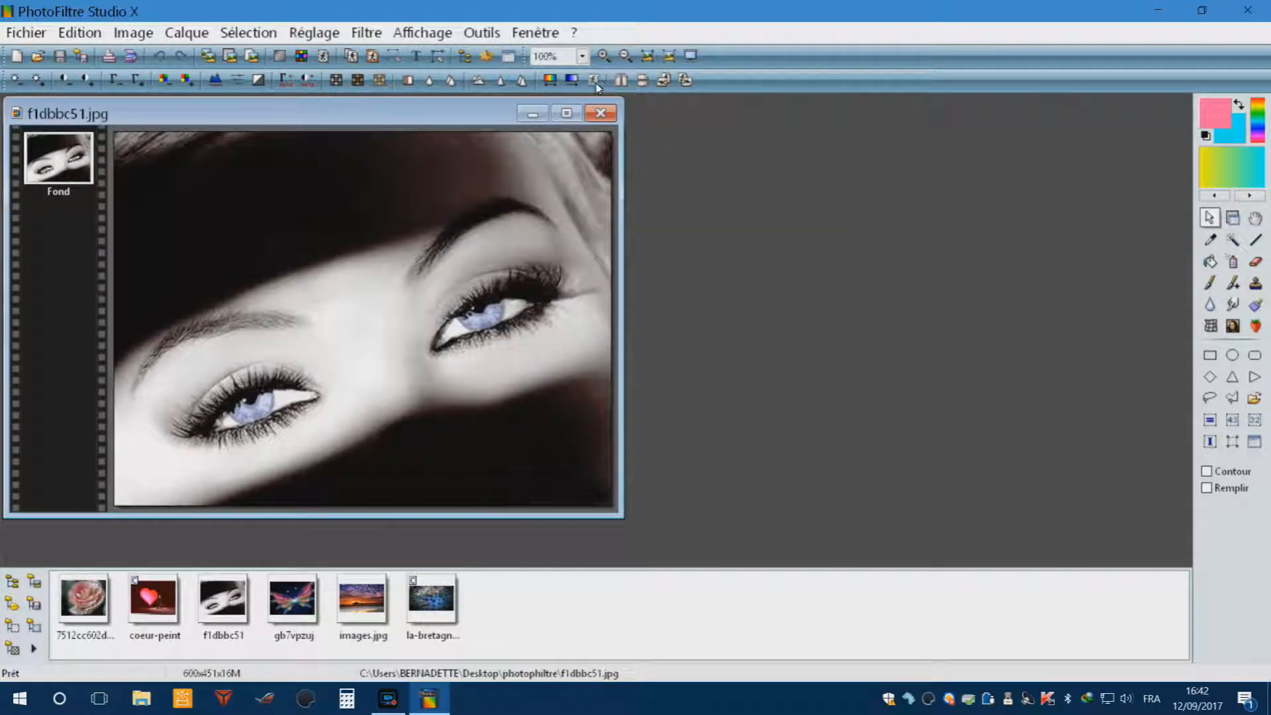
- Set up a Bichrome gradient (Dégradé) with light blue as Couleur 1 and magenta as Couleur 2, trying Monochrome first
{"action": "left_click", "coordinate": [571, 80]}
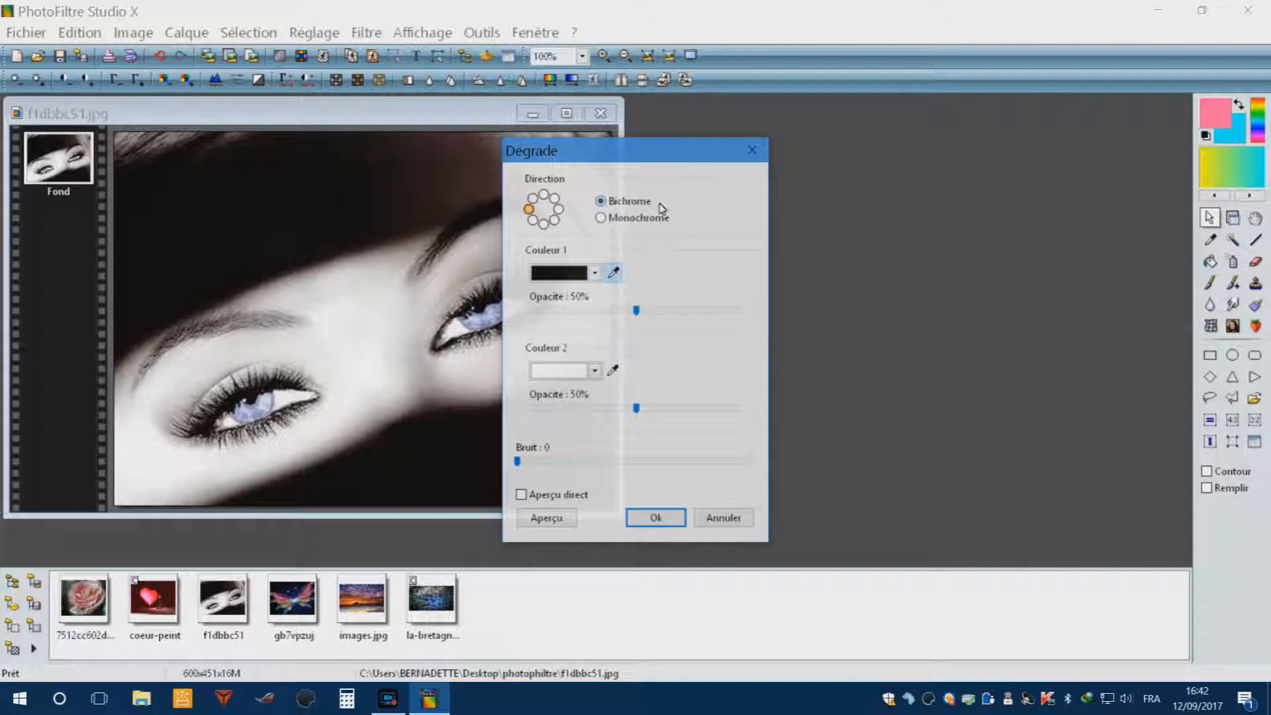
{"action": "left_click", "coordinate": [601, 219]}
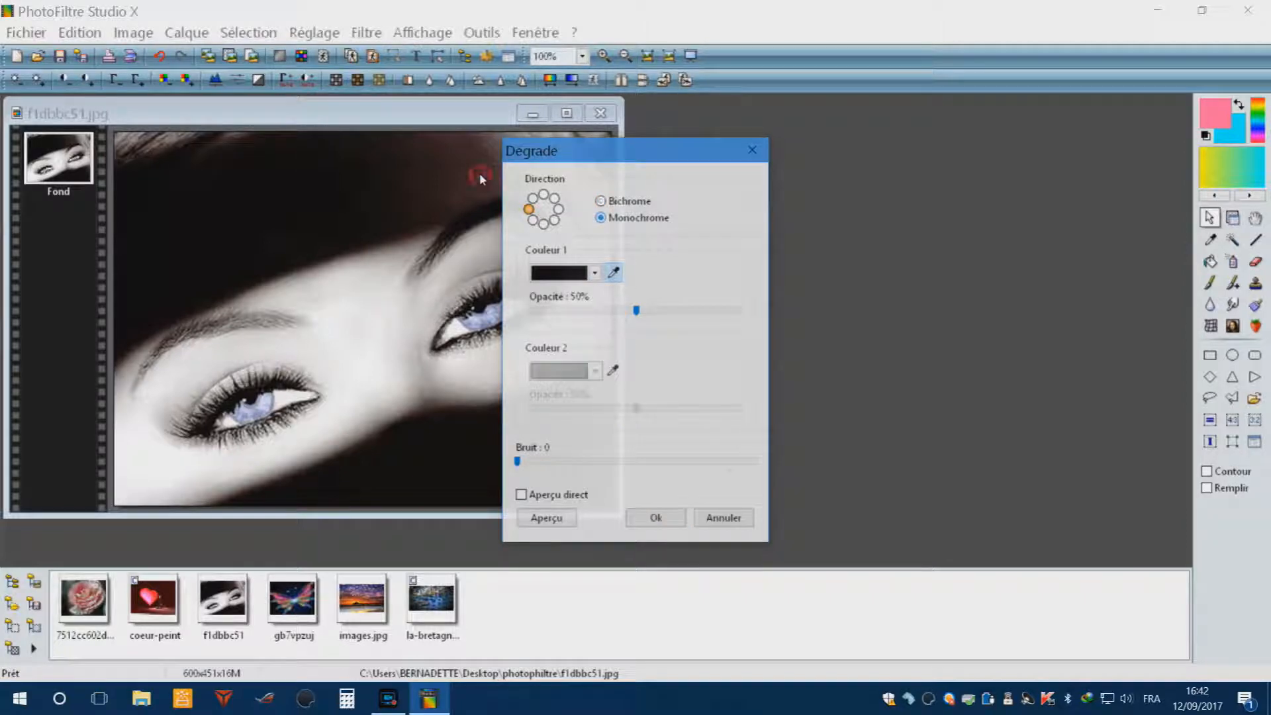
{"action": "left_click", "coordinate": [601, 202]}
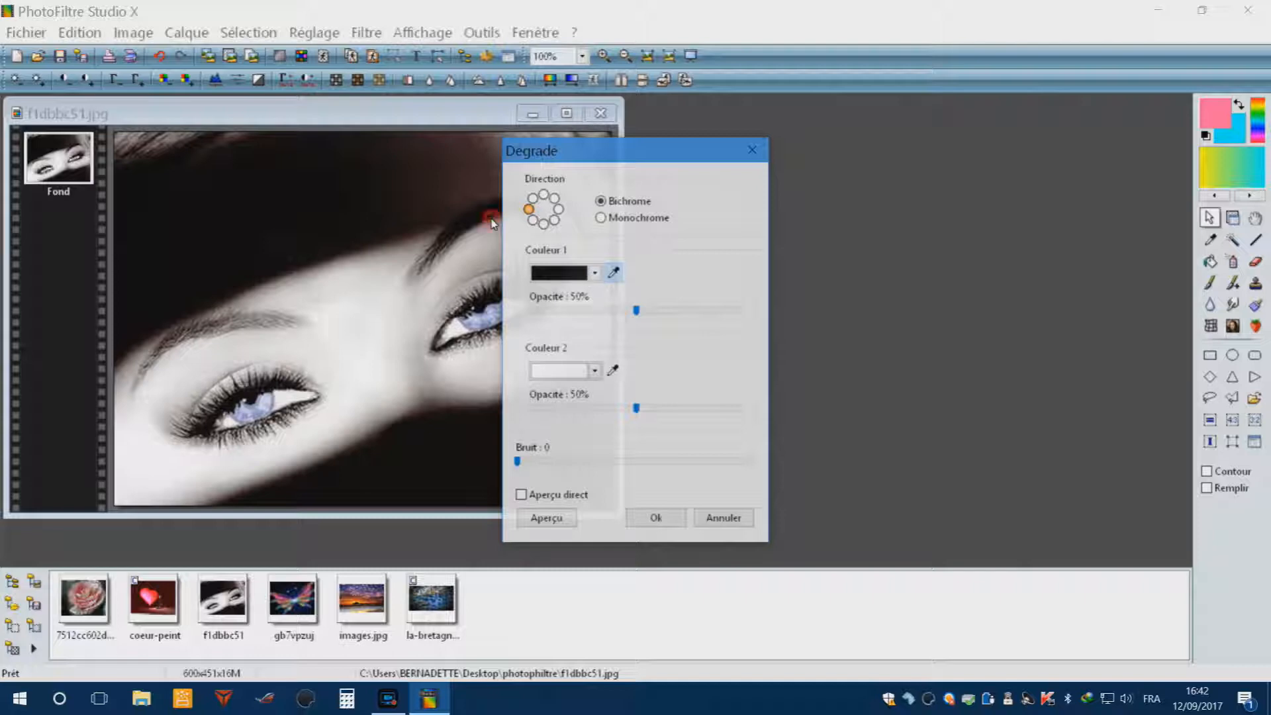
{"action": "left_click", "coordinate": [595, 272]}
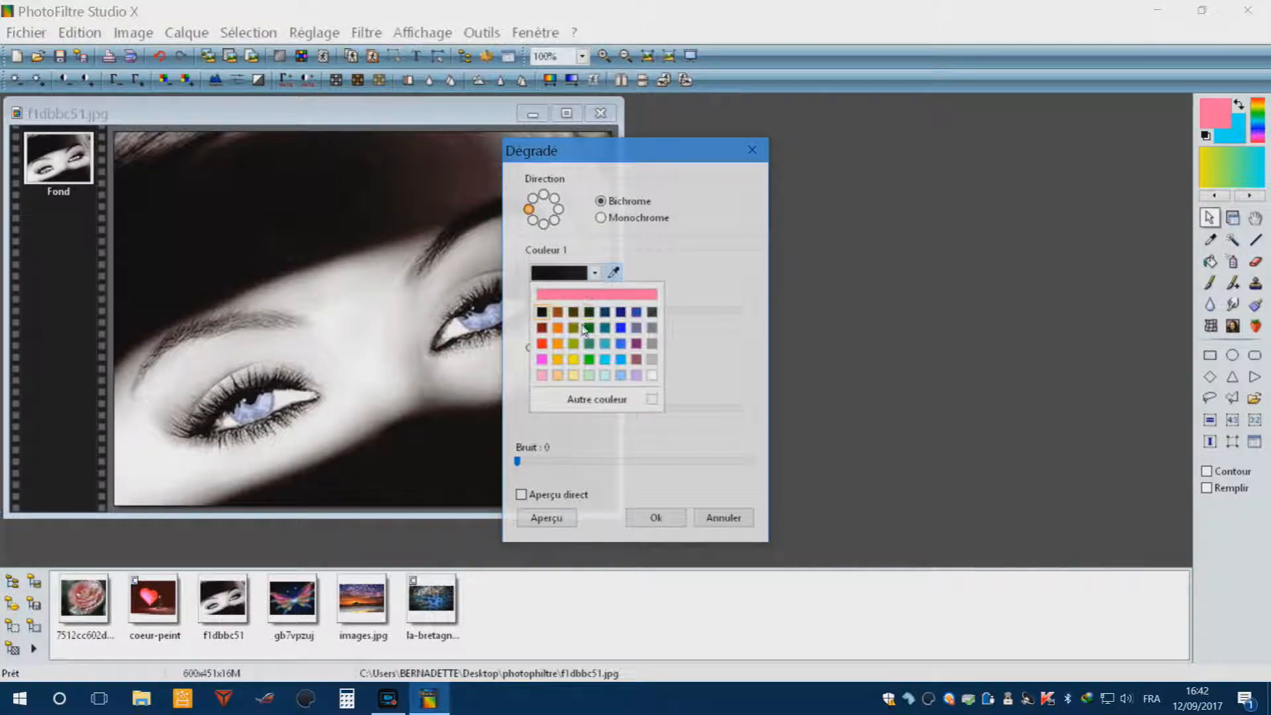
{"action": "left_click", "coordinate": [604, 359]}
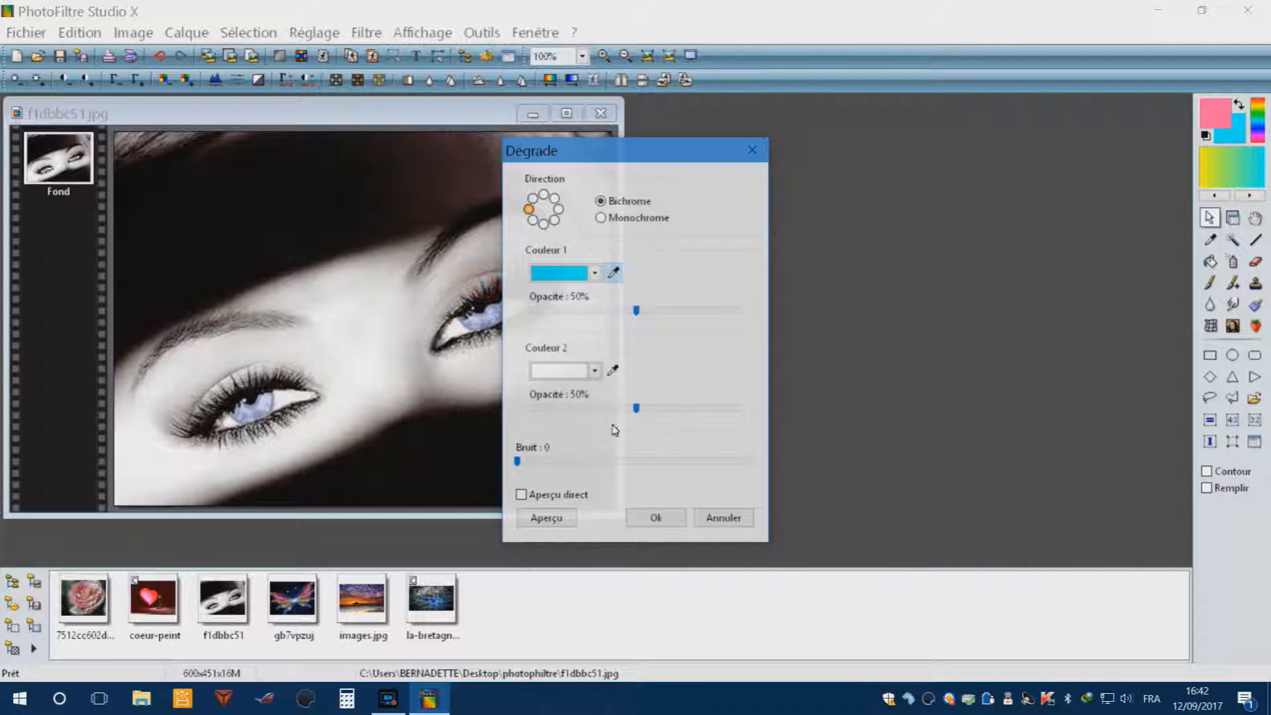
{"action": "left_click", "coordinate": [595, 370]}
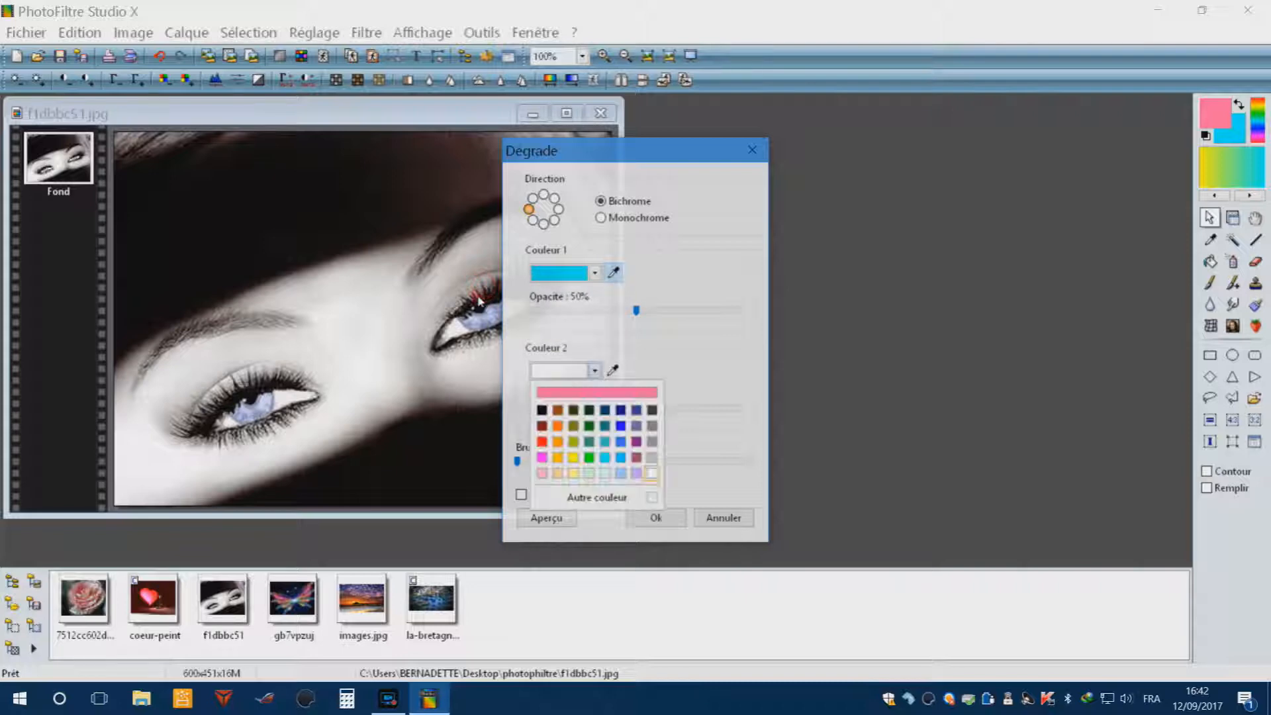
{"action": "left_click", "coordinate": [541, 457]}
- Set the gradient's noise (Bruit) to 6, preview it directly on the image, and cancel the gradient
{"action": "left_click_drag", "start_coordinate": [518, 461], "coordinate": [588, 462]}
{"action": "left_click", "coordinate": [522, 495]}
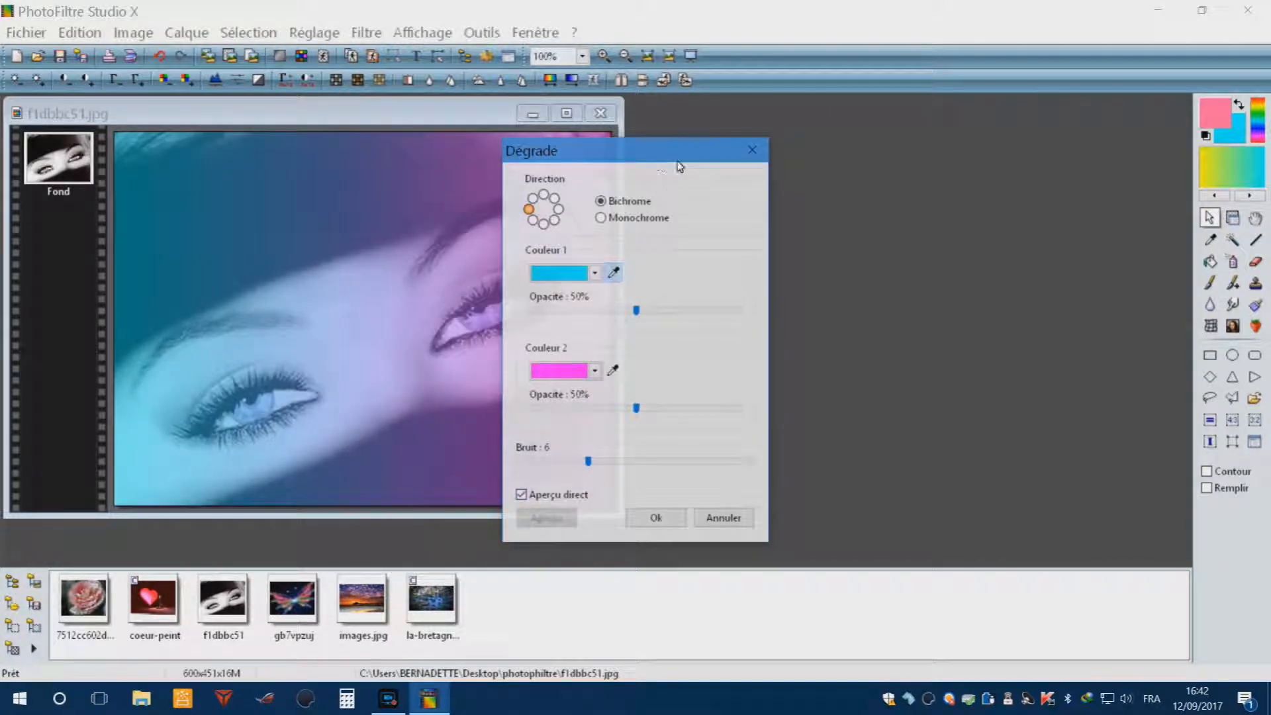
{"action": "left_click_drag", "start_coordinate": [670, 149], "coordinate": [754, 155]}
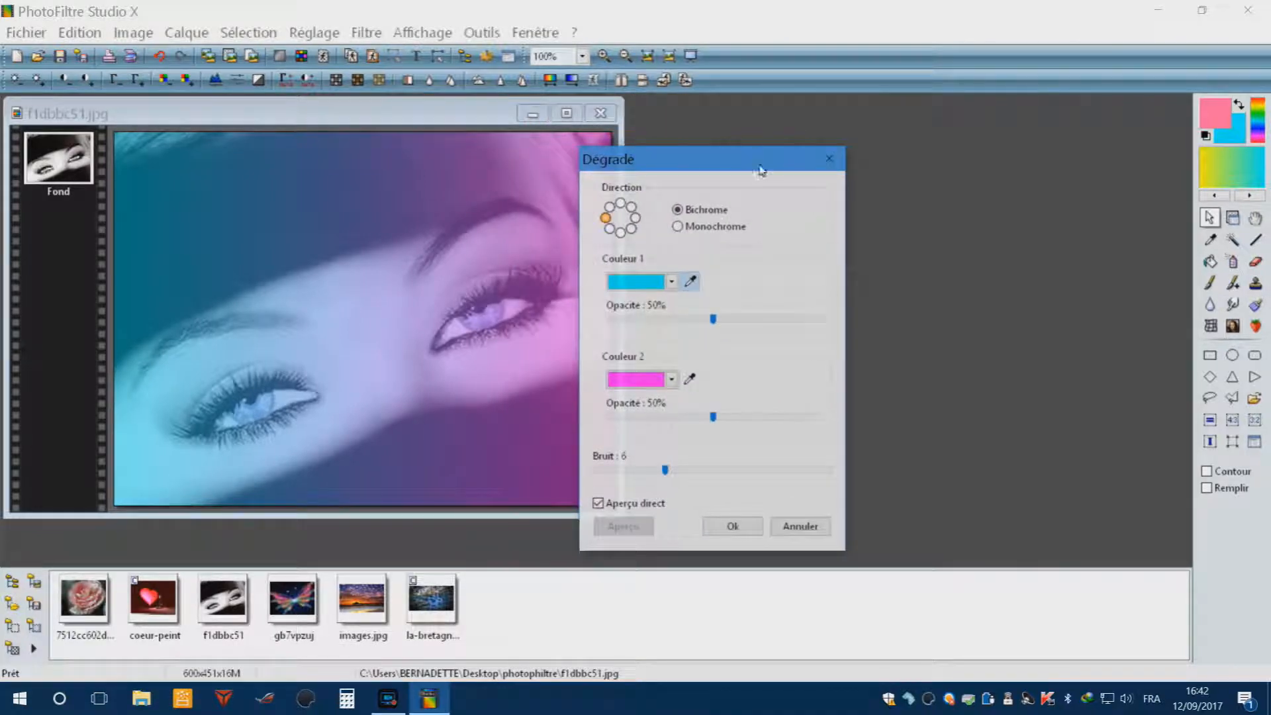
{"action": "left_click_drag", "start_coordinate": [758, 163], "coordinate": [907, 168]}
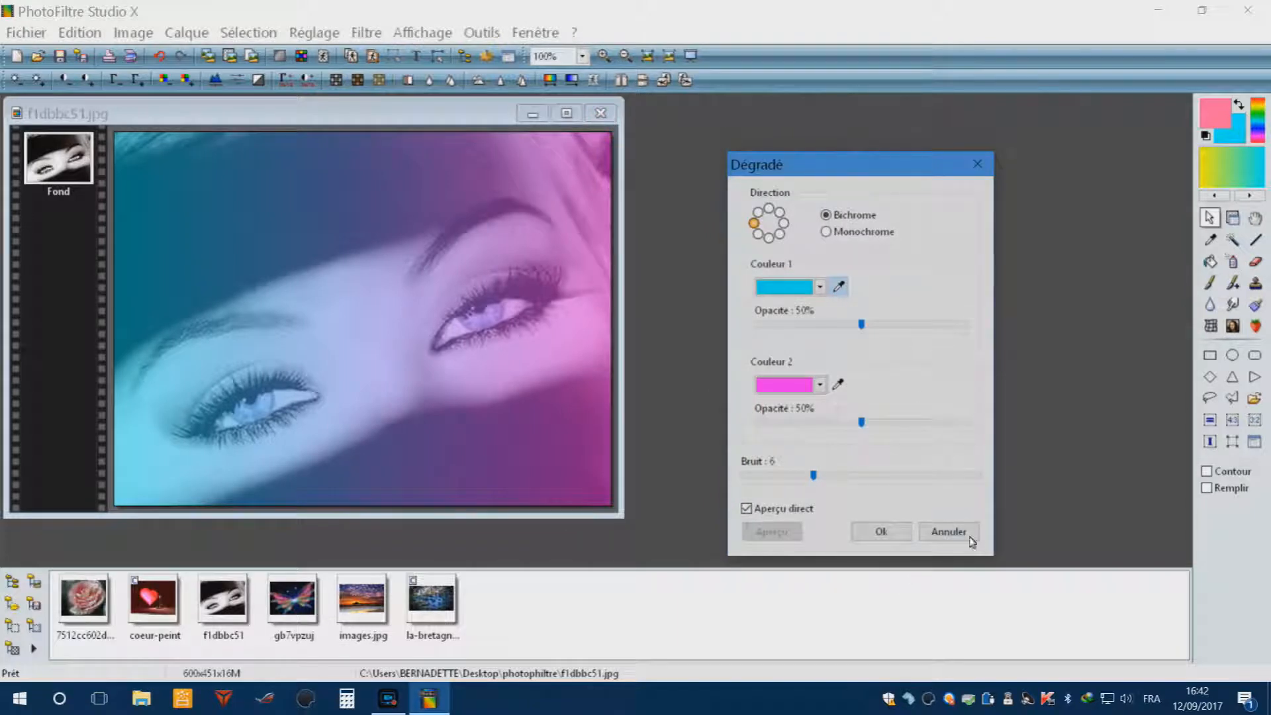
{"action": "left_click", "coordinate": [746, 508]}
{"action": "left_click", "coordinate": [956, 533]}
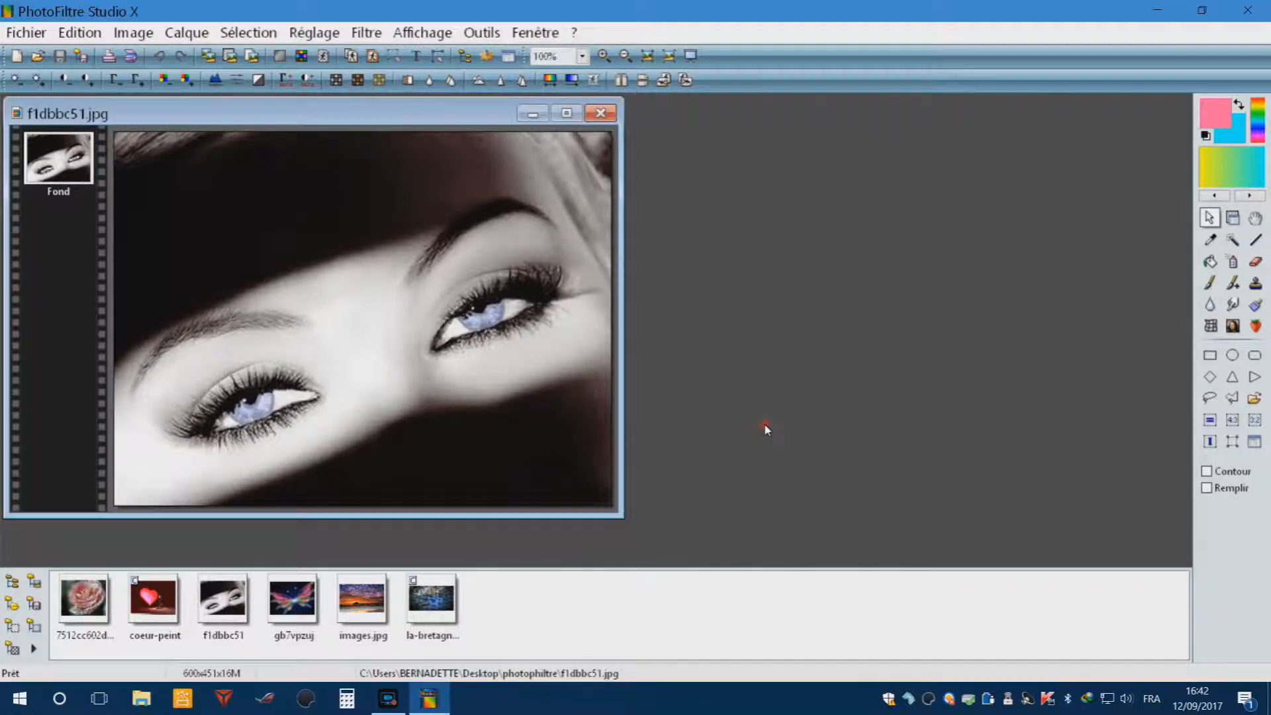
- Try the Coloriser and Teinte methods of Variation de teinte with hues of 123° and 207°, and cancel the change
{"action": "left_click", "coordinate": [551, 80]}
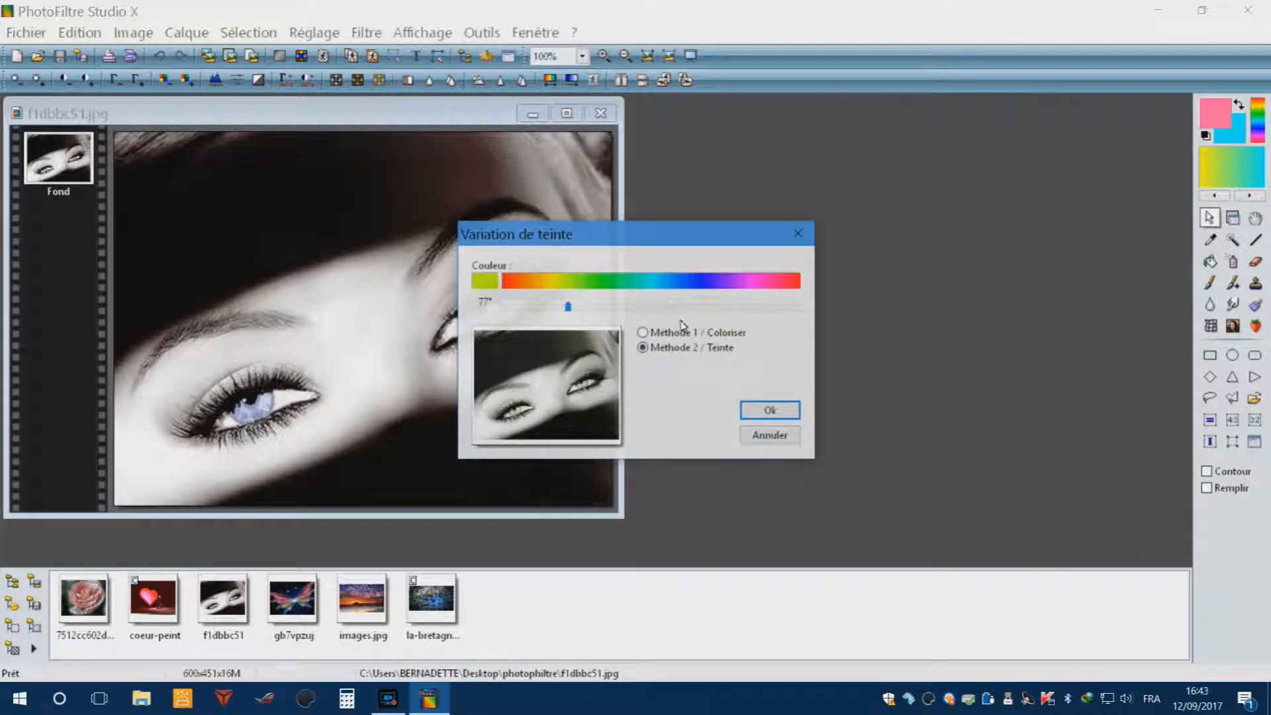
{"action": "left_click", "coordinate": [645, 334]}
{"action": "left_click_drag", "start_coordinate": [571, 306], "coordinate": [605, 306]}
{"action": "left_click", "coordinate": [643, 349]}
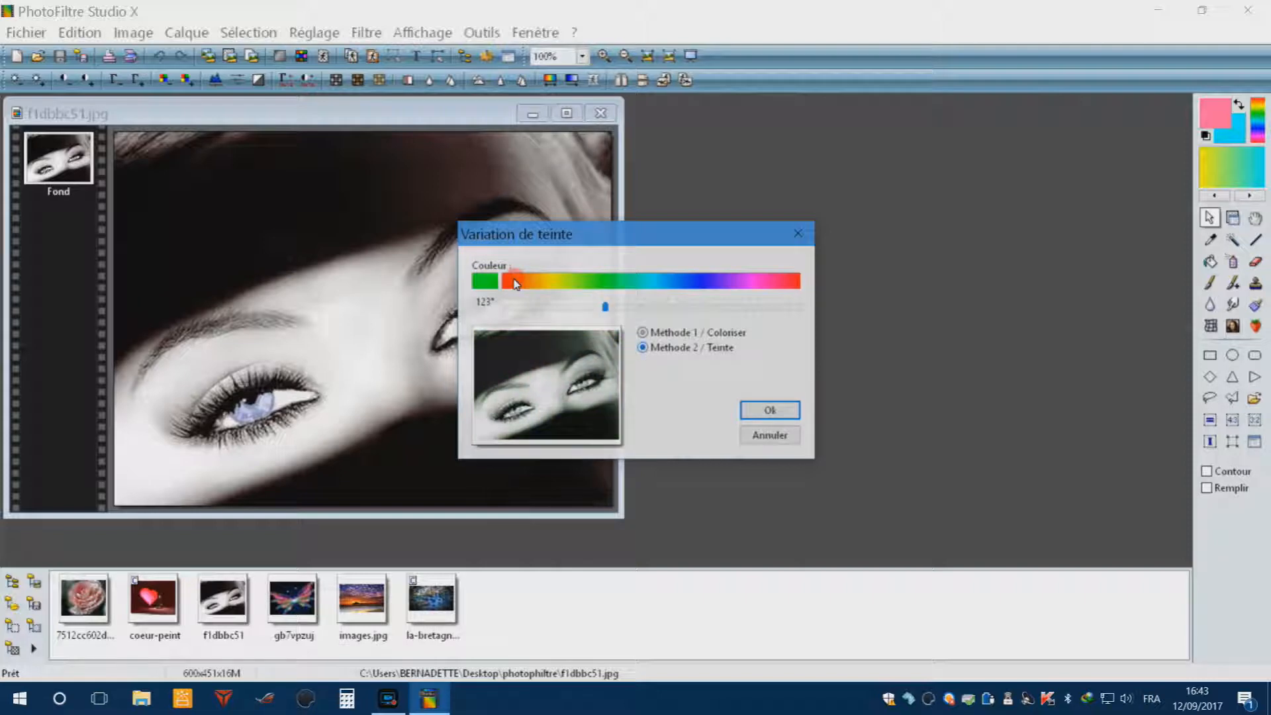
{"action": "left_click", "coordinate": [595, 305]}
{"action": "left_click", "coordinate": [684, 307]}
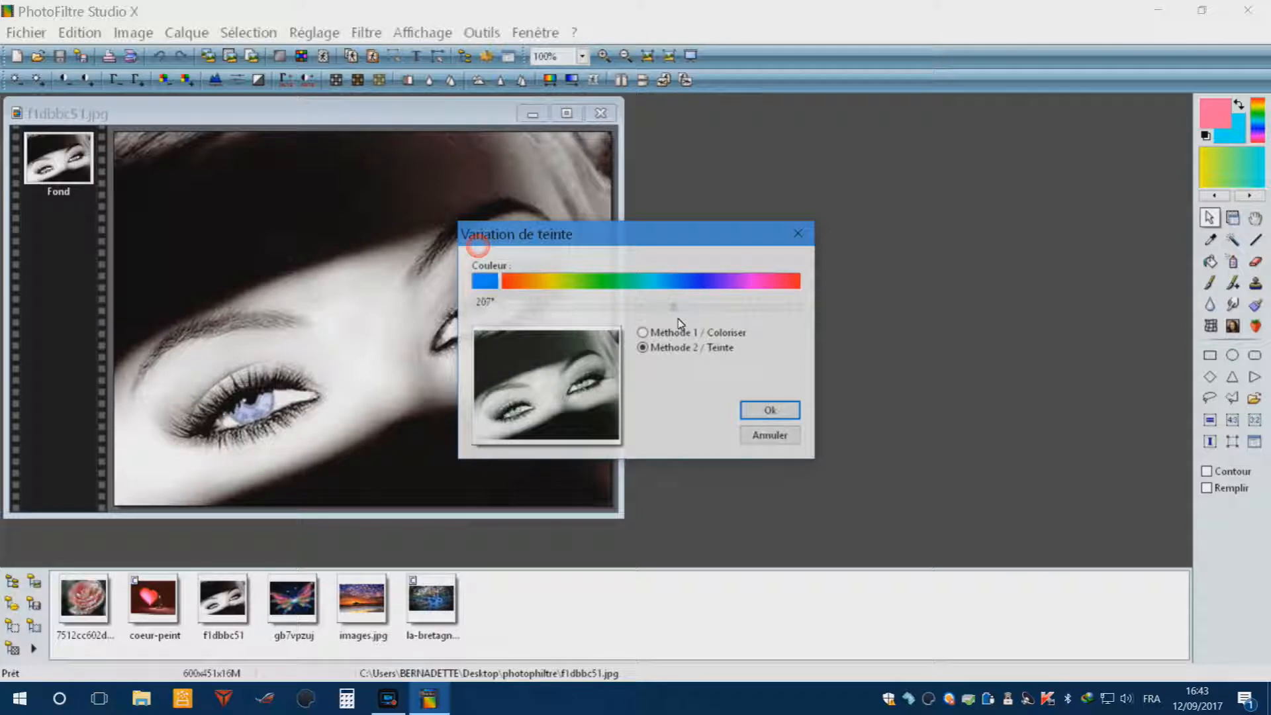
{"action": "left_click", "coordinate": [770, 434]}
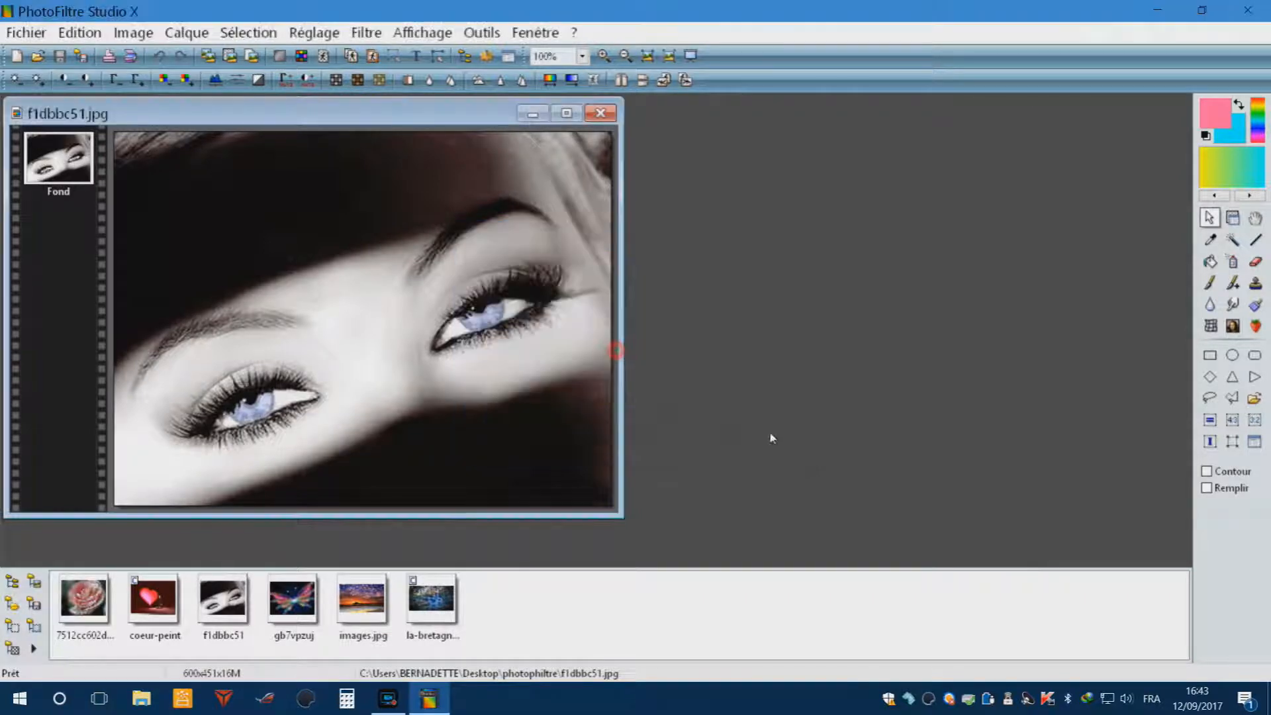
- Try Renforcement with a radius of 10 pixels and a gain of 193%, preview it directly, and cancel
{"action": "left_click", "coordinate": [522, 81]}
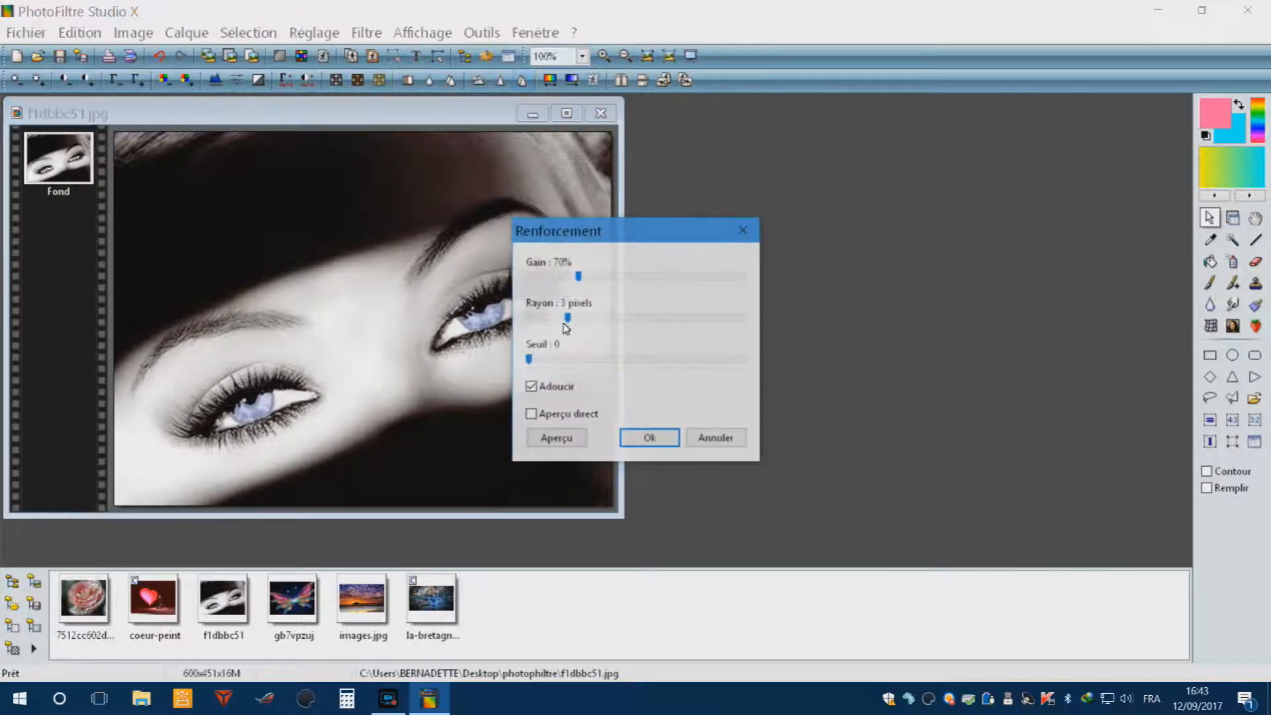
{"action": "left_click_drag", "start_coordinate": [567, 323], "coordinate": [705, 323]}
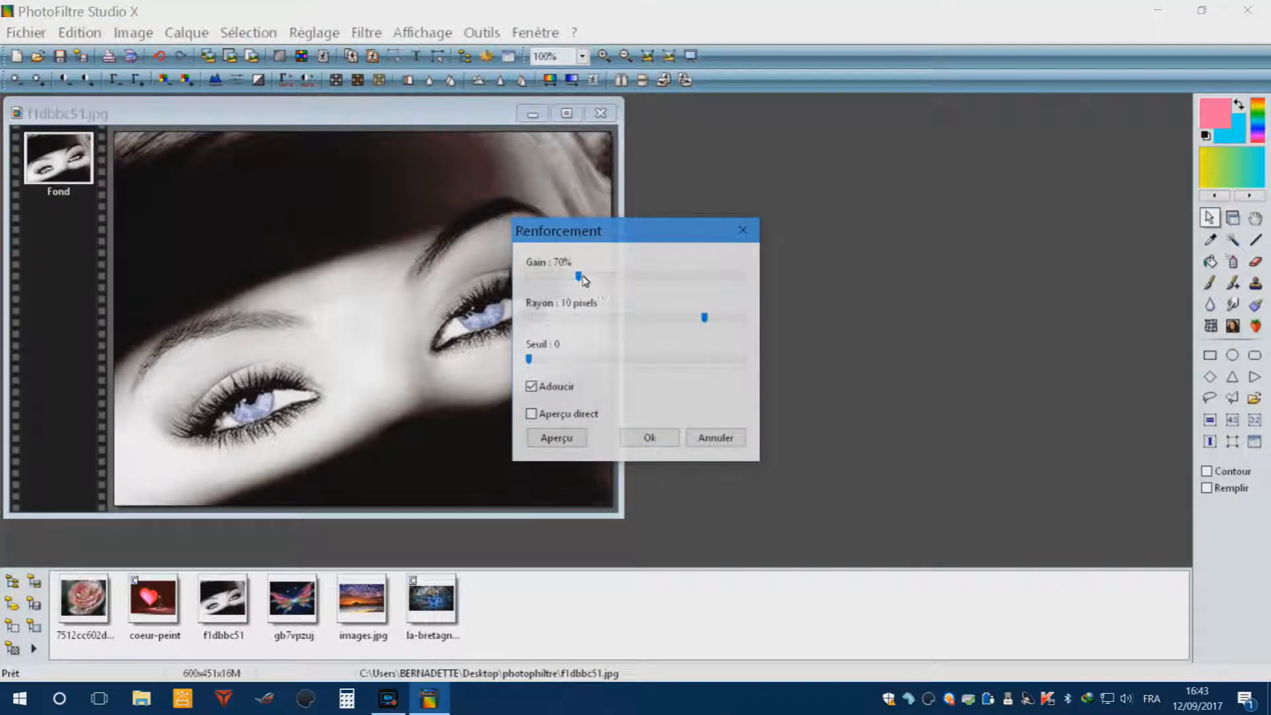
{"action": "left_click_drag", "start_coordinate": [579, 280], "coordinate": [669, 295]}
{"action": "left_click", "coordinate": [532, 414]}
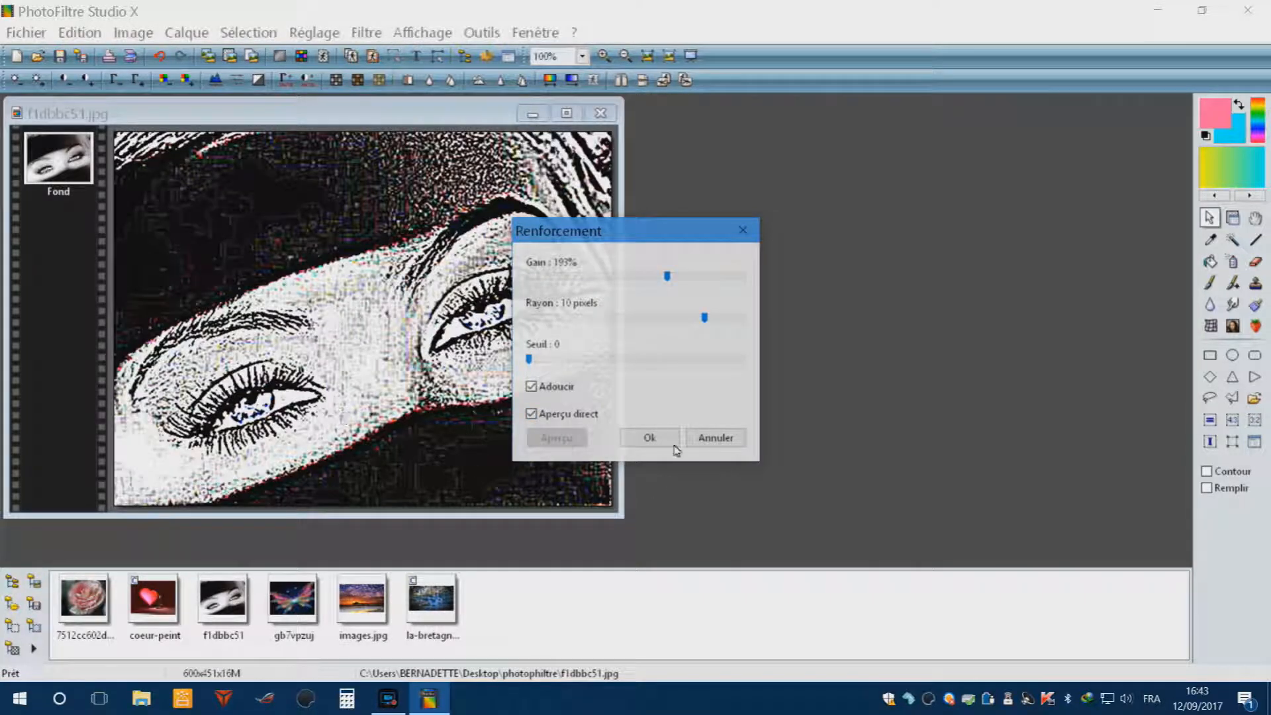
{"action": "left_click", "coordinate": [714, 438]}
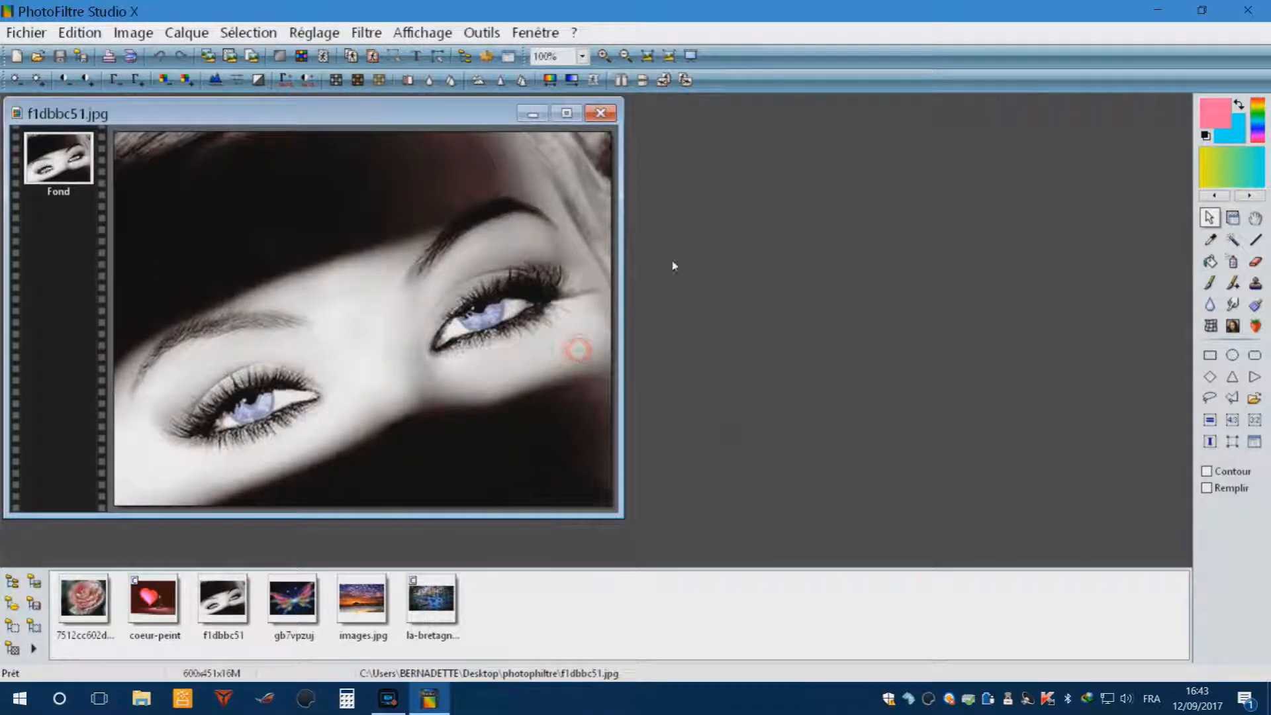
- Soften the image with the Adoucir filter
{"action": "left_click", "coordinate": [477, 81]}
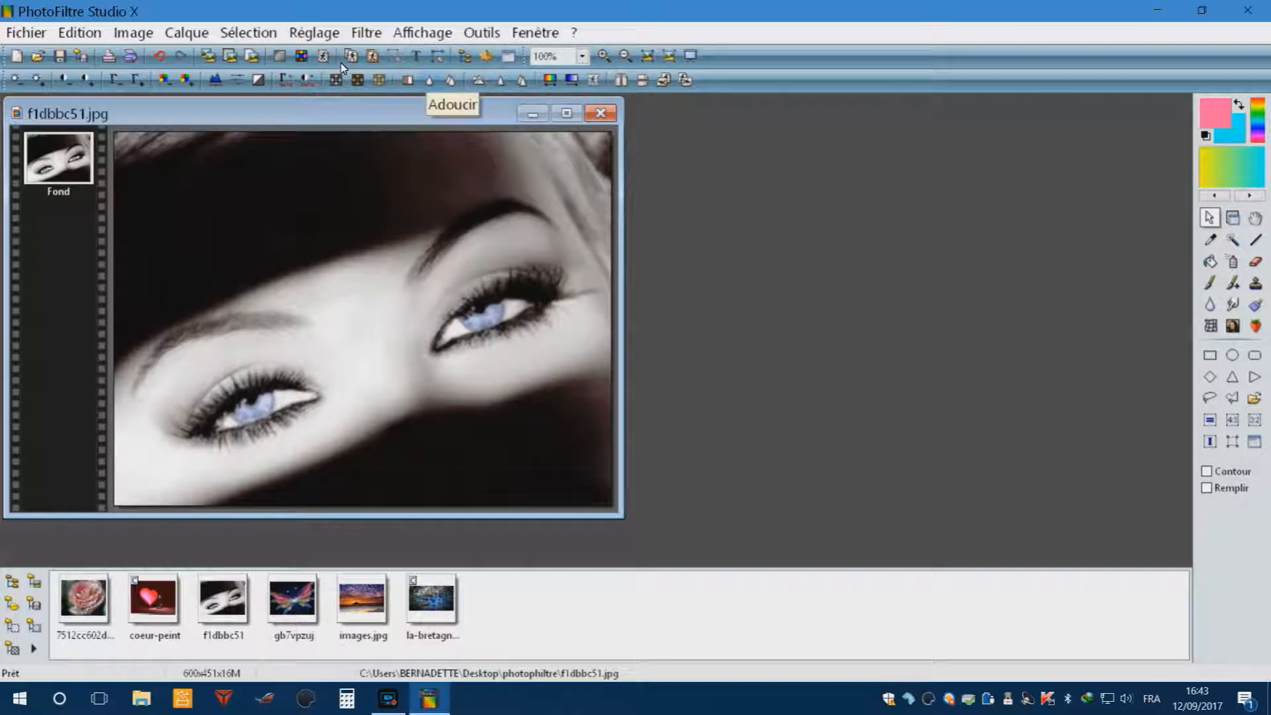
- Try the Antipoussière filter in Luminosité and Couleur modes on the image, and cancel it
{"action": "left_click", "coordinate": [410, 82]}
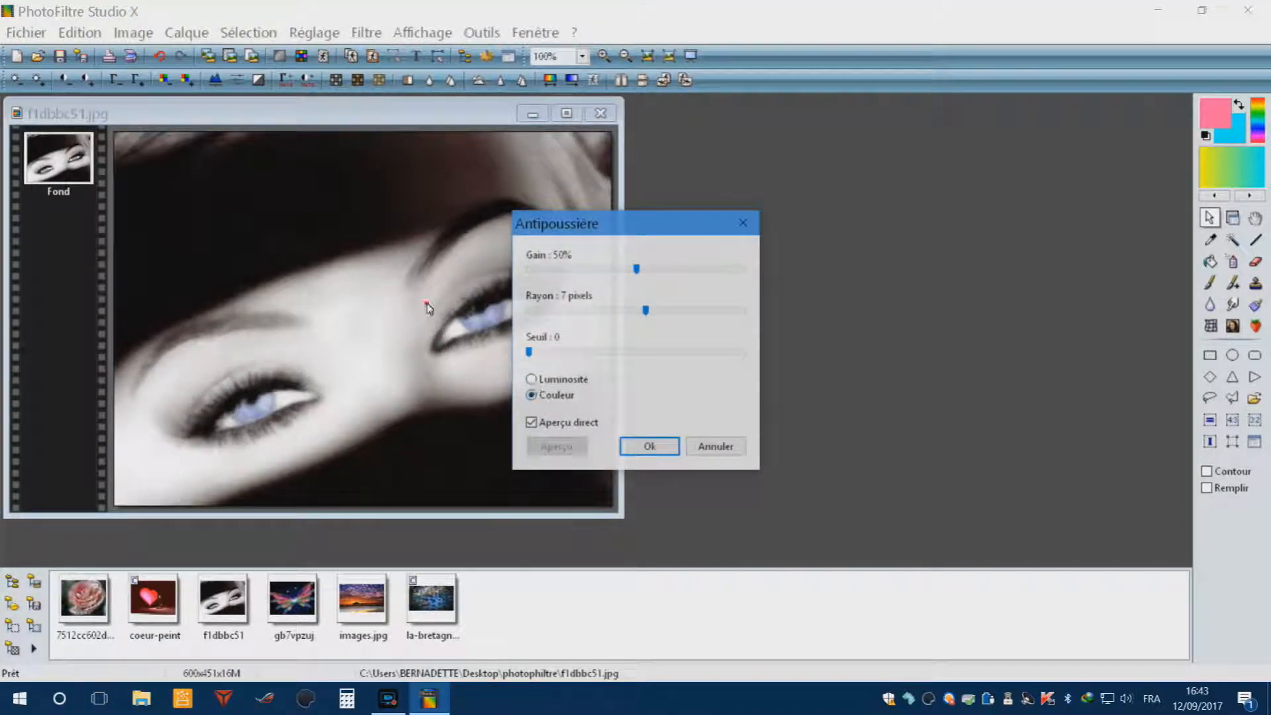
{"action": "left_click", "coordinate": [533, 381]}
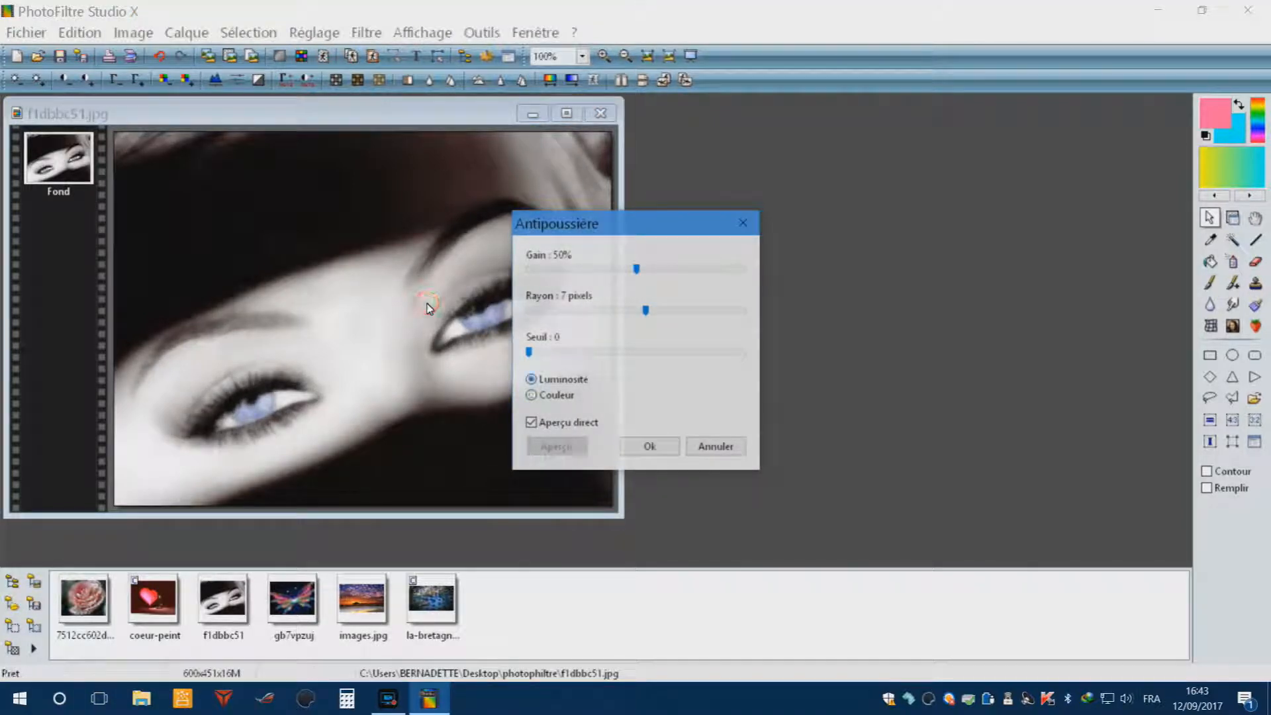
{"action": "left_click", "coordinate": [532, 395]}
{"action": "left_click", "coordinate": [717, 448]}
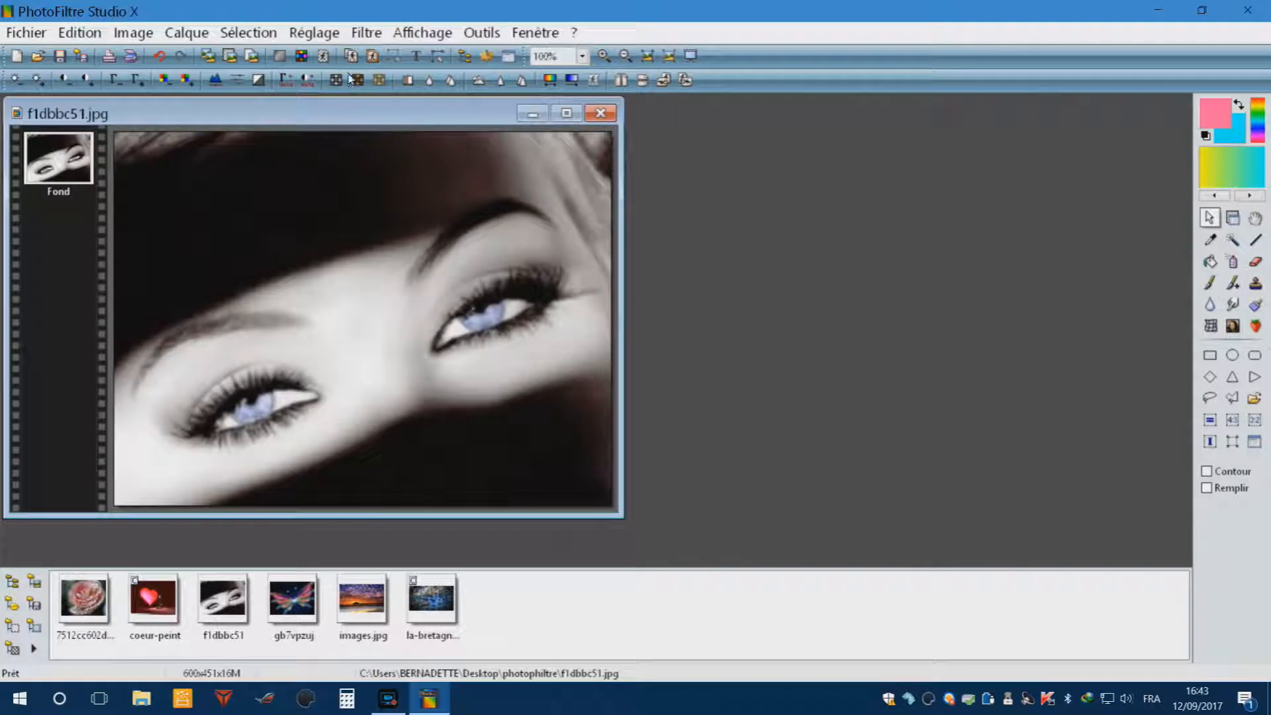
- Apply the Photo ancienne effect to the image twice, and undo both applications
{"action": "left_click", "coordinate": [379, 80]}
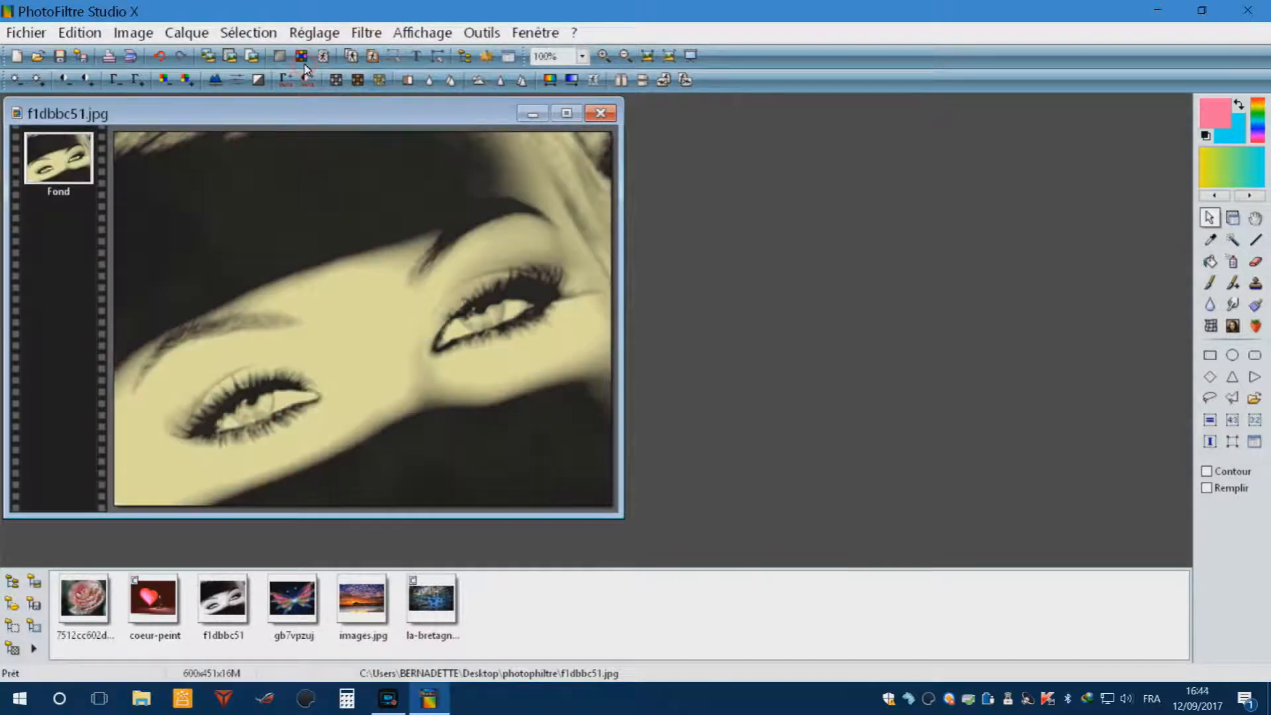
{"action": "left_click", "coordinate": [380, 80]}
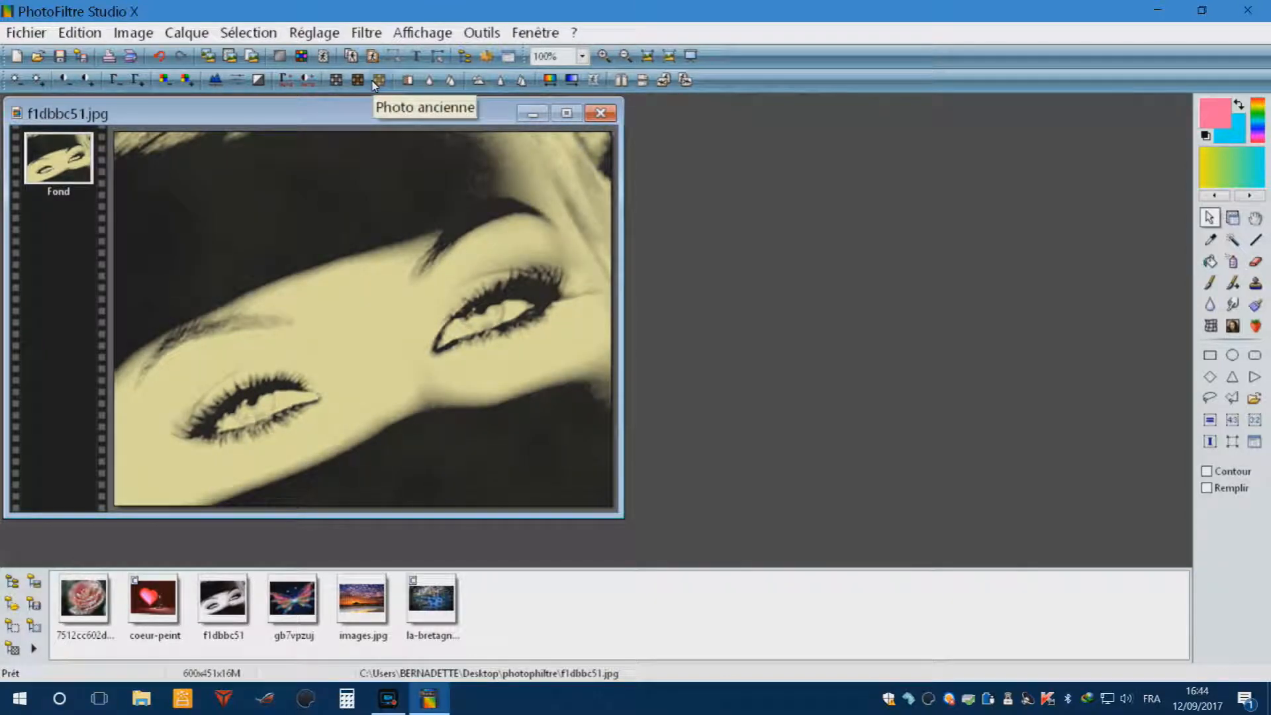
{"action": "left_click", "coordinate": [159, 56]}
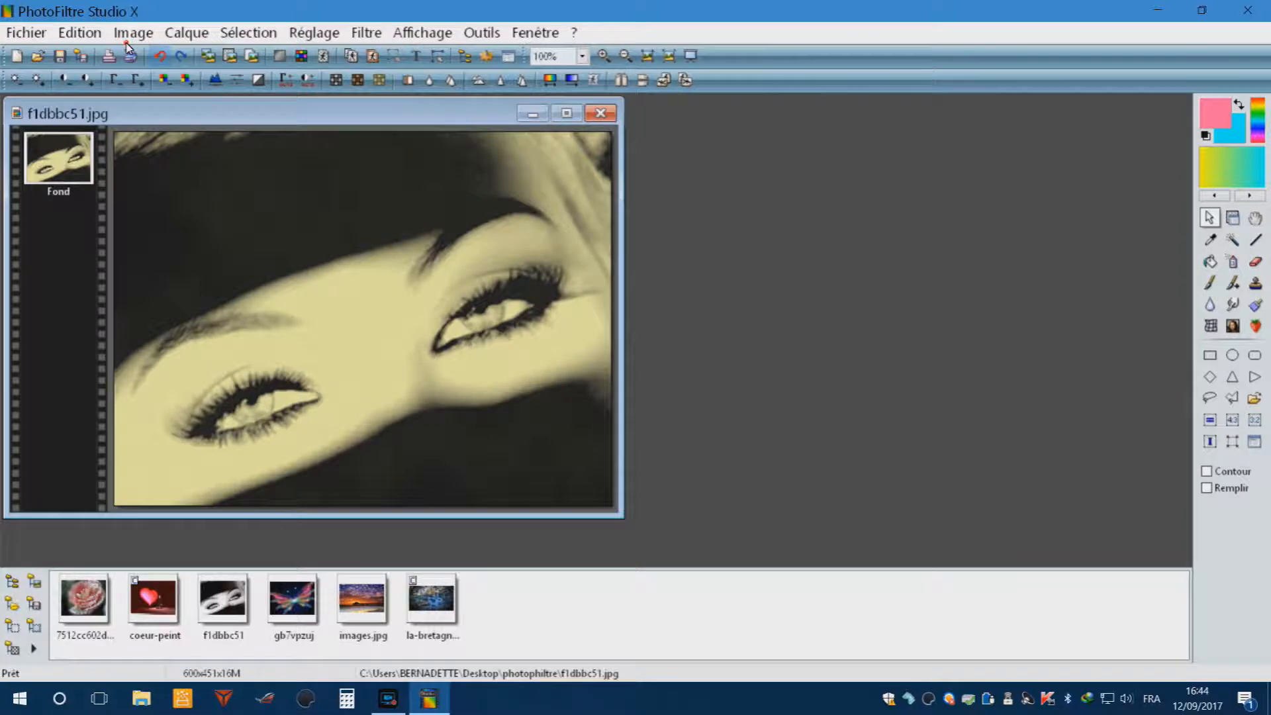
{"action": "left_click", "coordinate": [159, 56]}
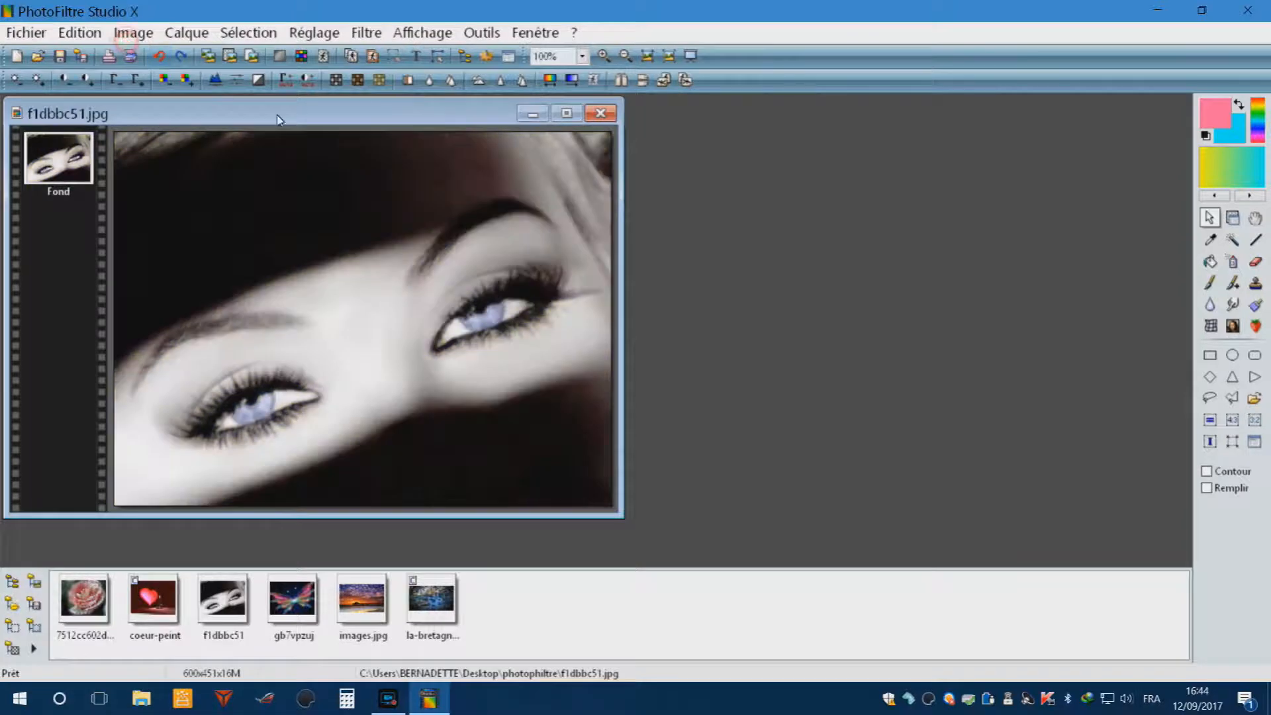
- Try the Niveaux de gris conversion with Moyenne and Rouge, preview the Rouge version directly, and cancel
{"action": "left_click", "coordinate": [336, 80]}
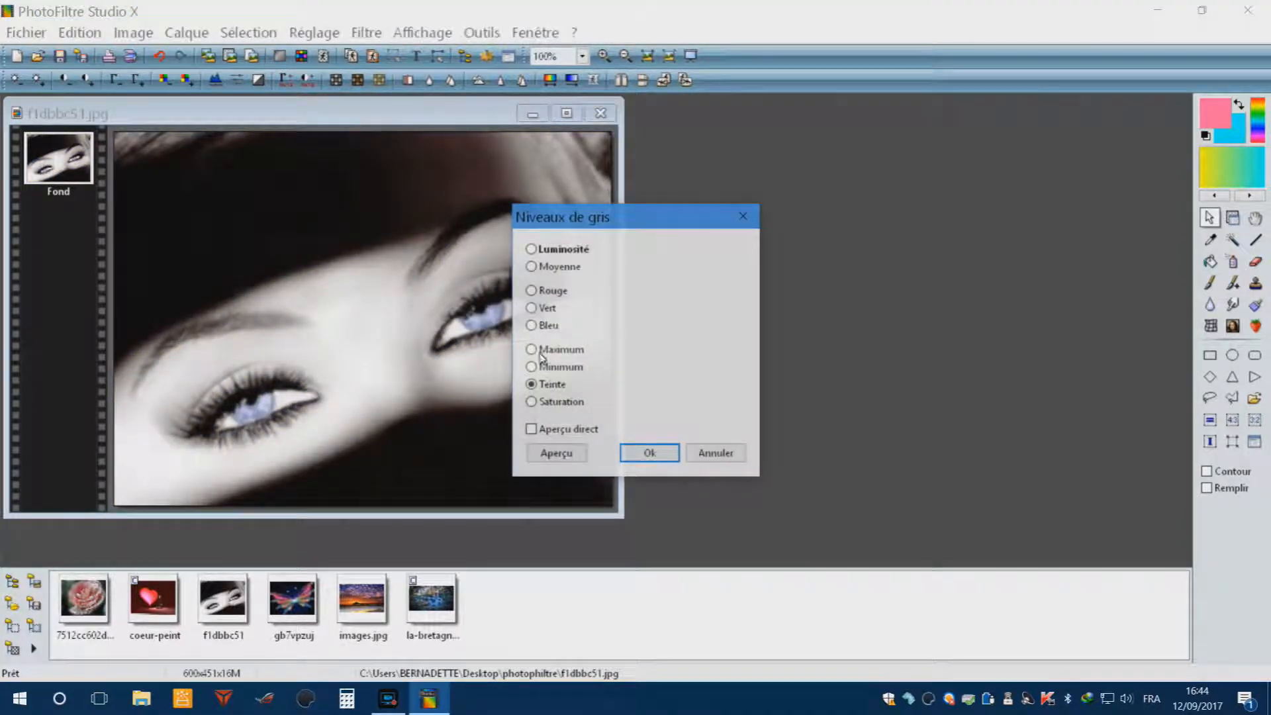
{"action": "left_click", "coordinate": [532, 267]}
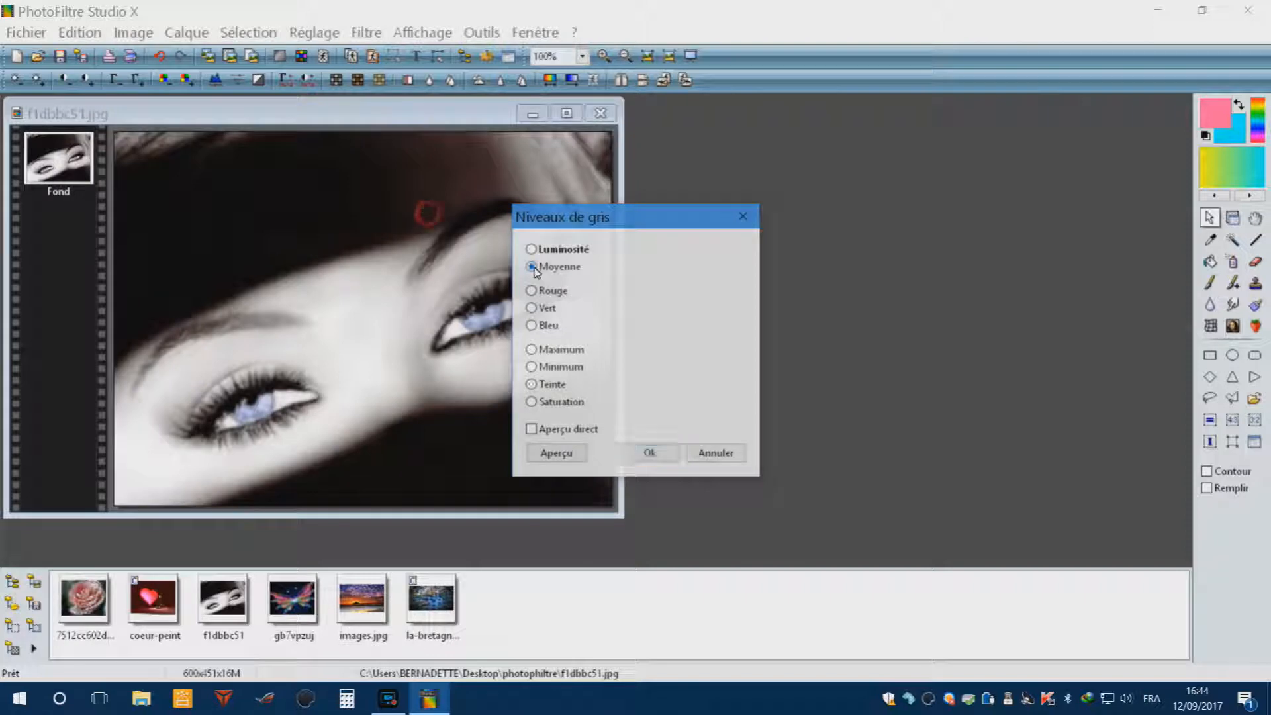
{"action": "left_click", "coordinate": [532, 291]}
{"action": "left_click", "coordinate": [556, 453]}
{"action": "left_click", "coordinate": [531, 429]}
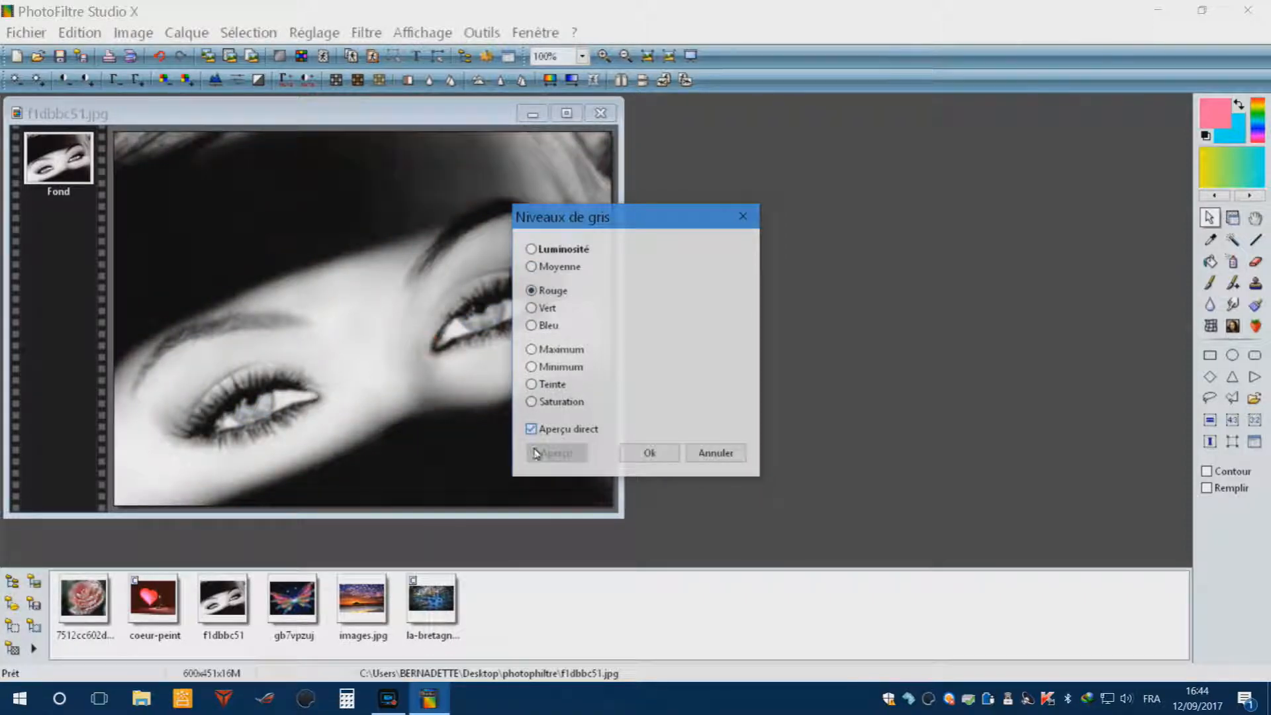
{"action": "left_click", "coordinate": [715, 453]}
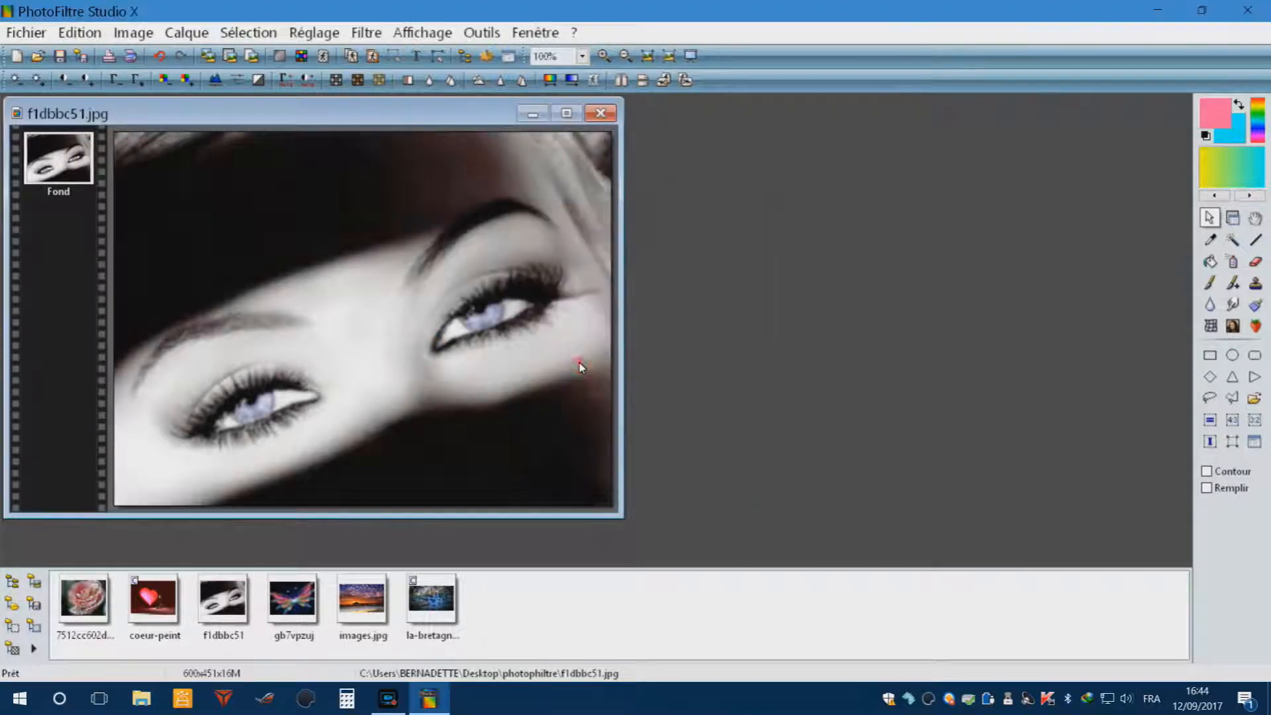
{"action": "left_click", "coordinate": [158, 60]}
- Try Balance des blancs with direct preview, using pink and green light tones and a teal dark tone, and cancel
{"action": "left_click", "coordinate": [258, 81]}
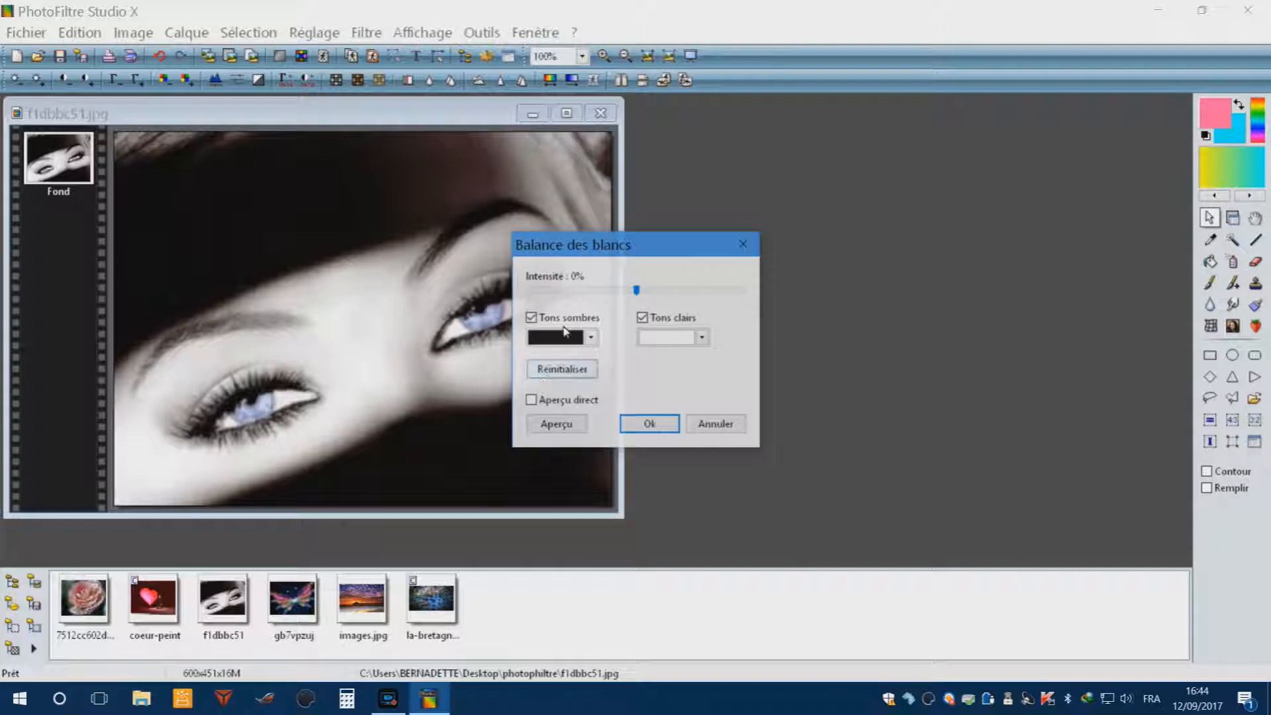
{"action": "left_click", "coordinate": [531, 401]}
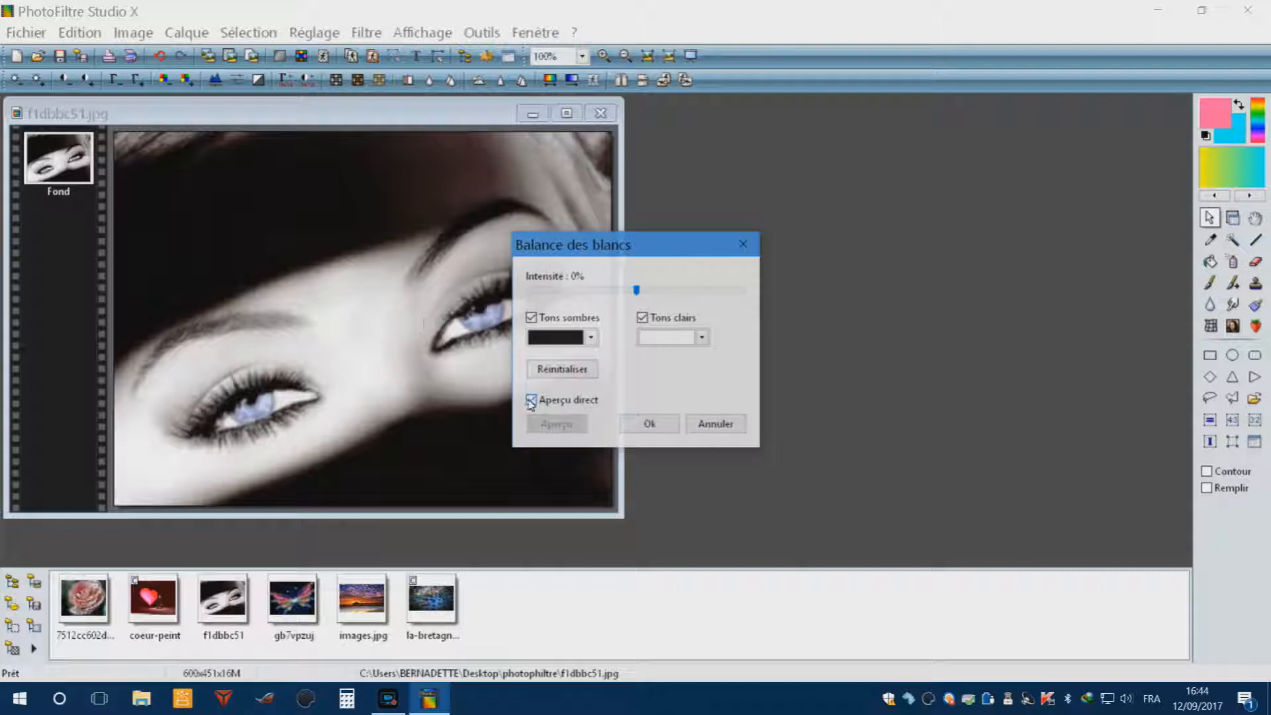
{"action": "left_click", "coordinate": [701, 338]}
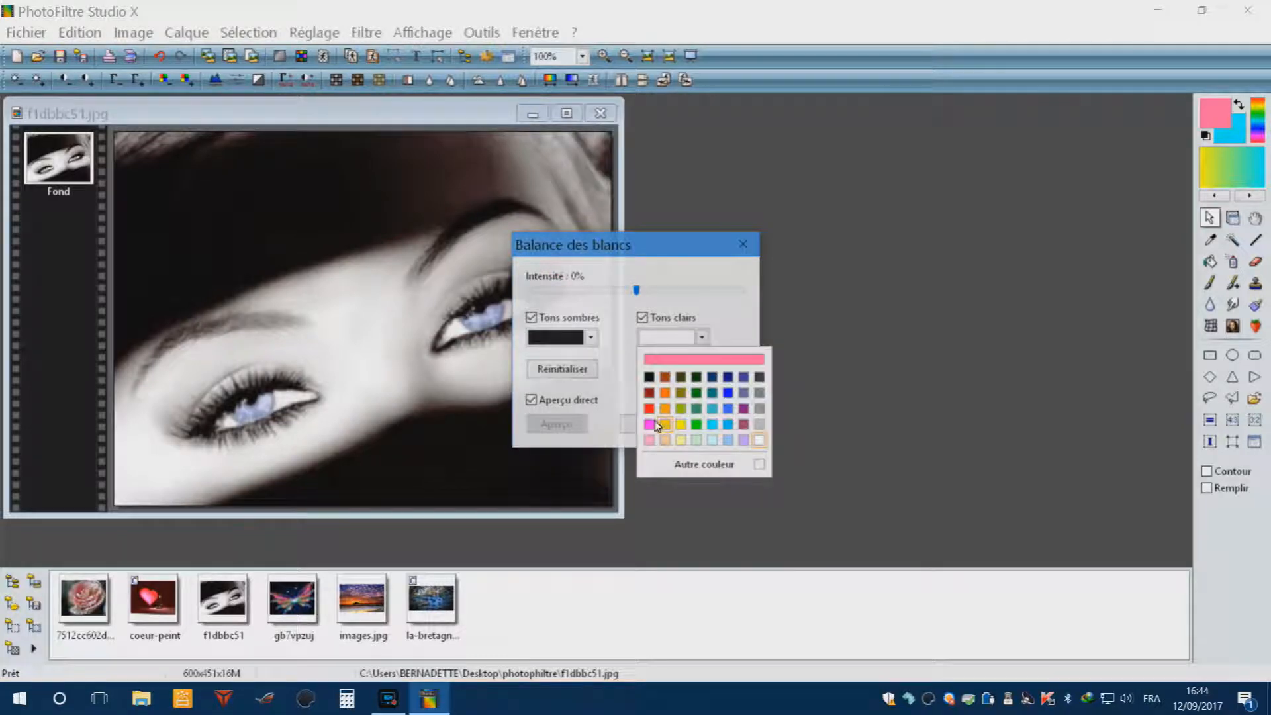
{"action": "left_click", "coordinate": [649, 439]}
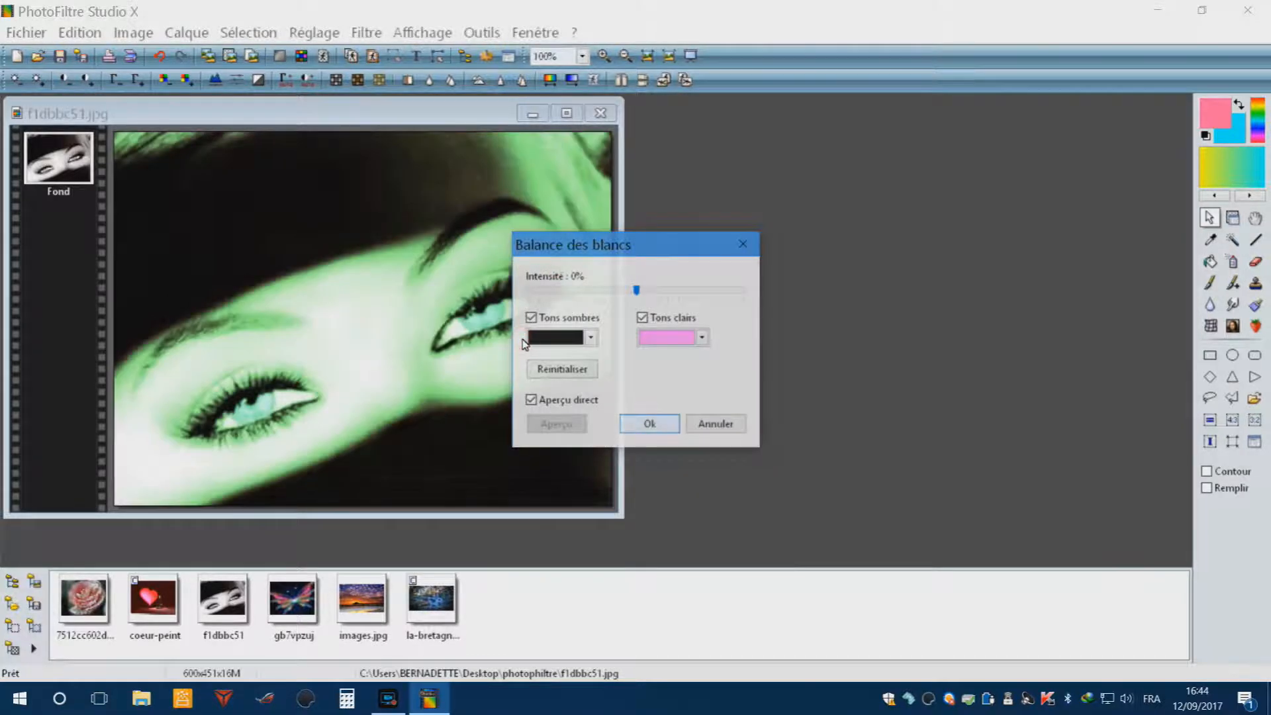
{"action": "left_click", "coordinate": [701, 337]}
{"action": "left_click", "coordinate": [545, 326]}
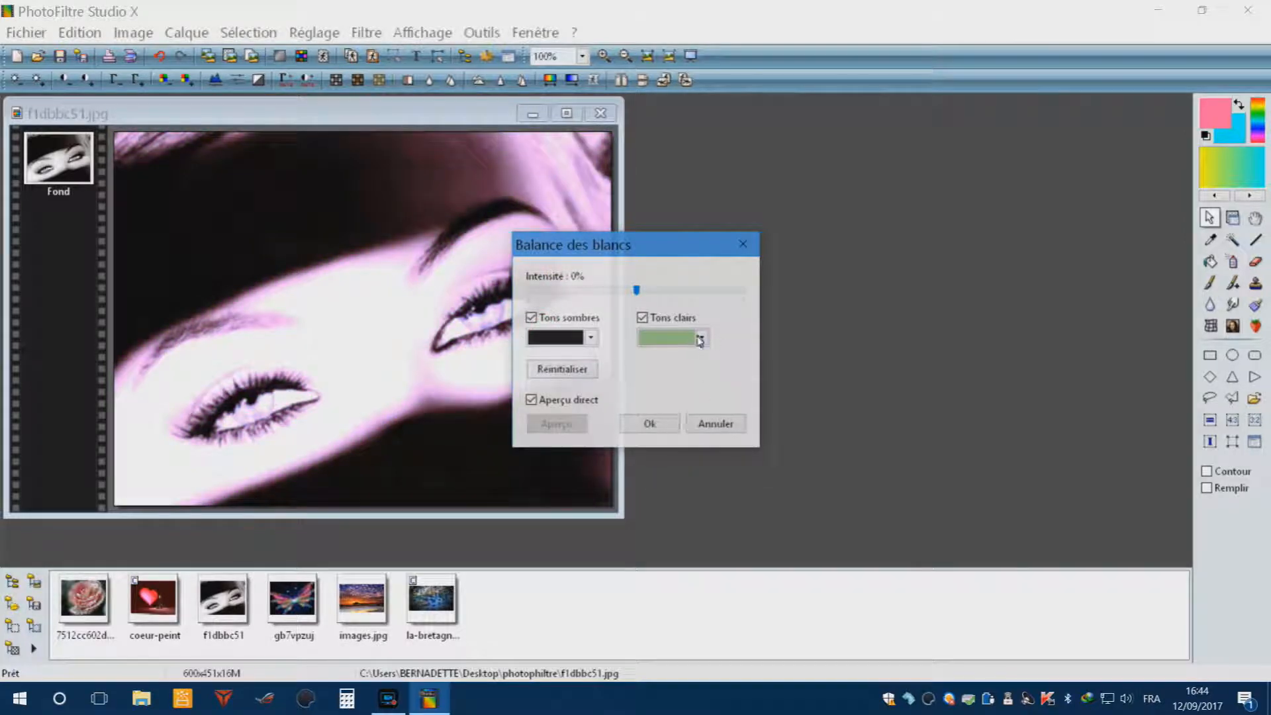
{"action": "left_click", "coordinate": [591, 338]}
{"action": "left_click", "coordinate": [602, 409]}
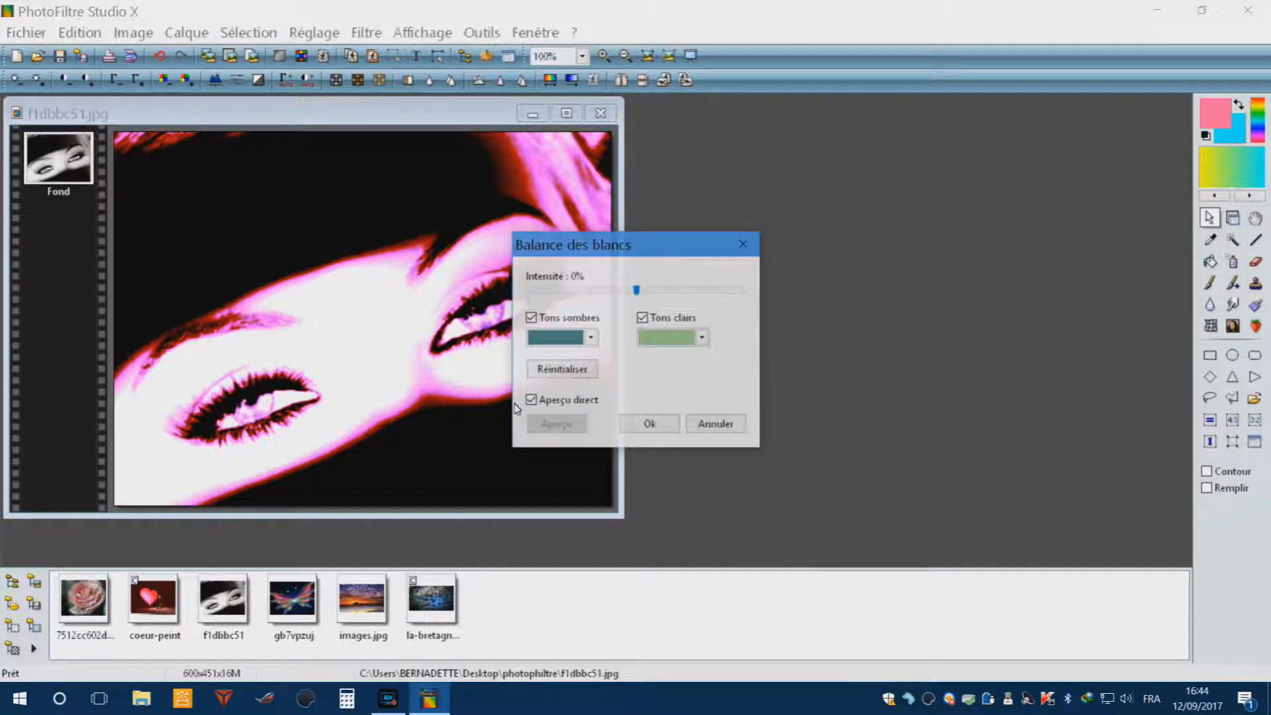
{"action": "left_click", "coordinate": [536, 402]}
{"action": "left_click", "coordinate": [721, 423]}
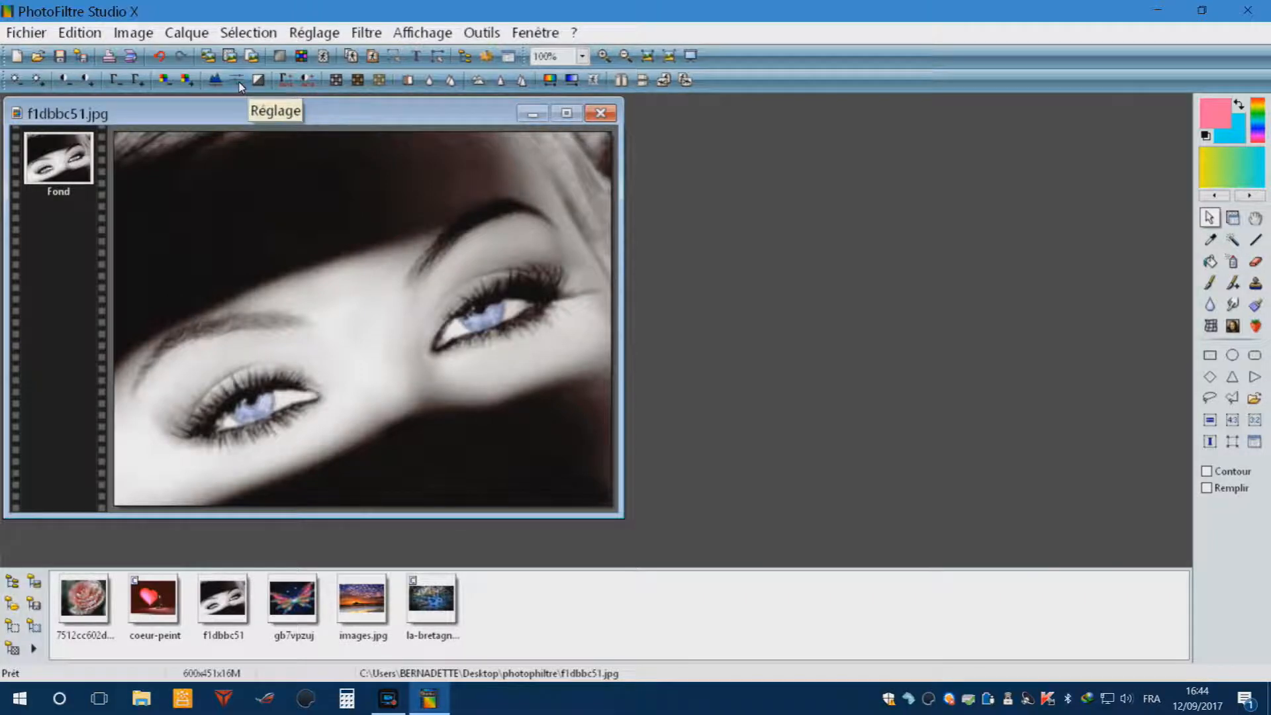
- Try Réglage with hue 12°, saturation -77%, contrast 95% and brightness 16% in direct preview, and cancel
{"action": "left_click", "coordinate": [238, 83]}
{"action": "mouse_move", "coordinate": [637, 333]}
{"action": "left_mouse_down"}
{"action": "mouse_move", "coordinate": [692, 334]}
{"action": "mouse_move", "coordinate": [556, 324]}
{"action": "mouse_move", "coordinate": [643, 333]}
{"action": "left_mouse_up"}
{"action": "left_click", "coordinate": [531, 483]}
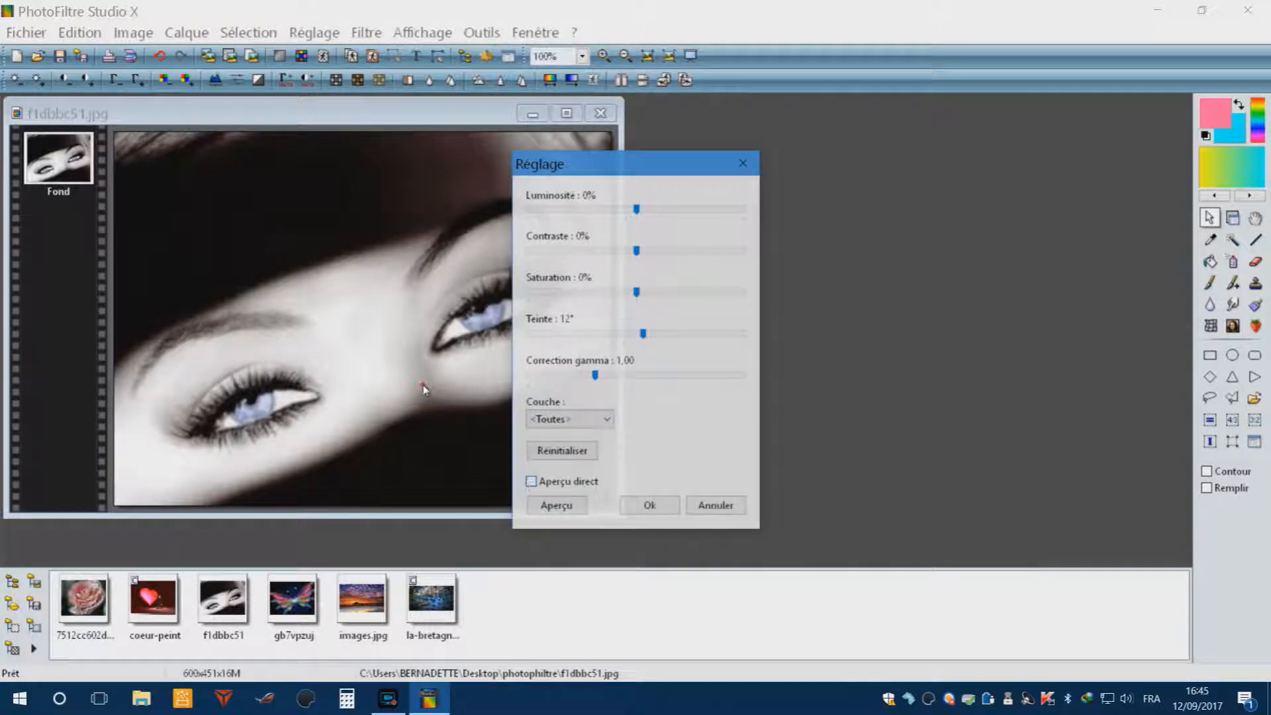
{"action": "left_click_drag", "start_coordinate": [636, 292], "coordinate": [553, 291]}
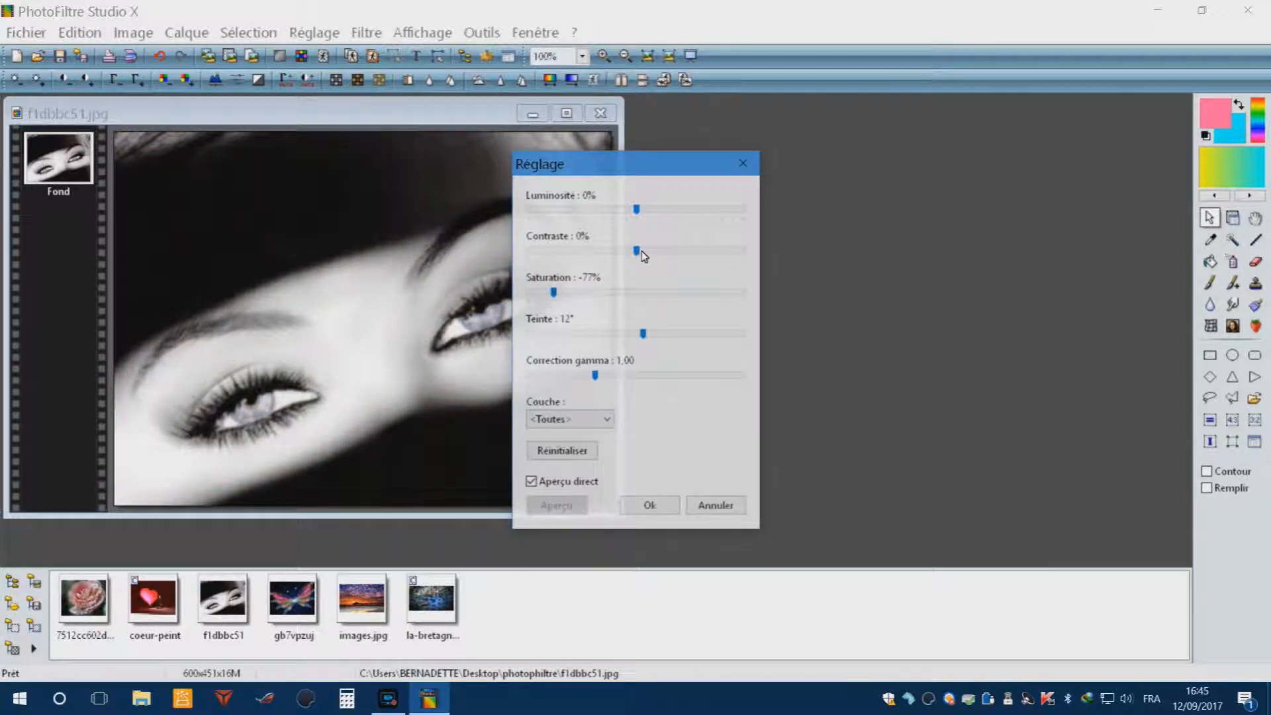
{"action": "left_click_drag", "start_coordinate": [636, 251], "coordinate": [742, 261]}
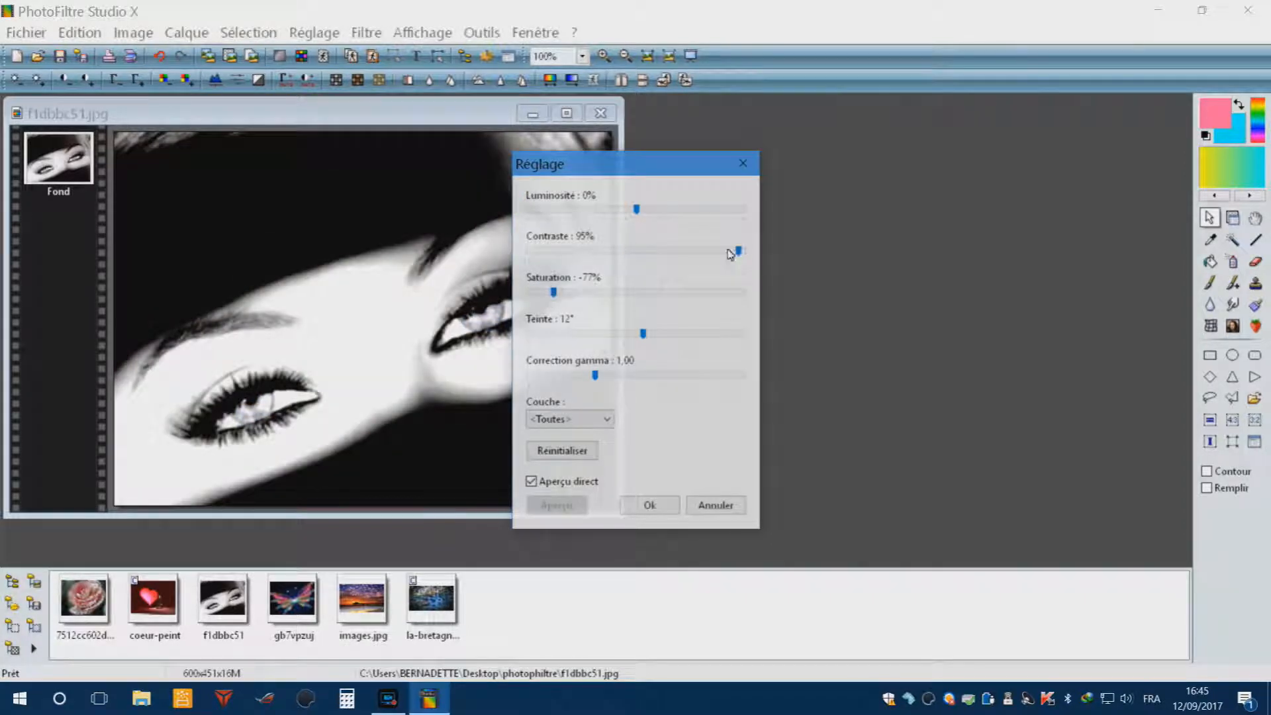
{"action": "mouse_move", "coordinate": [637, 210]}
{"action": "left_mouse_down"}
{"action": "mouse_move", "coordinate": [590, 215]}
{"action": "mouse_move", "coordinate": [652, 212]}
{"action": "left_mouse_up"}
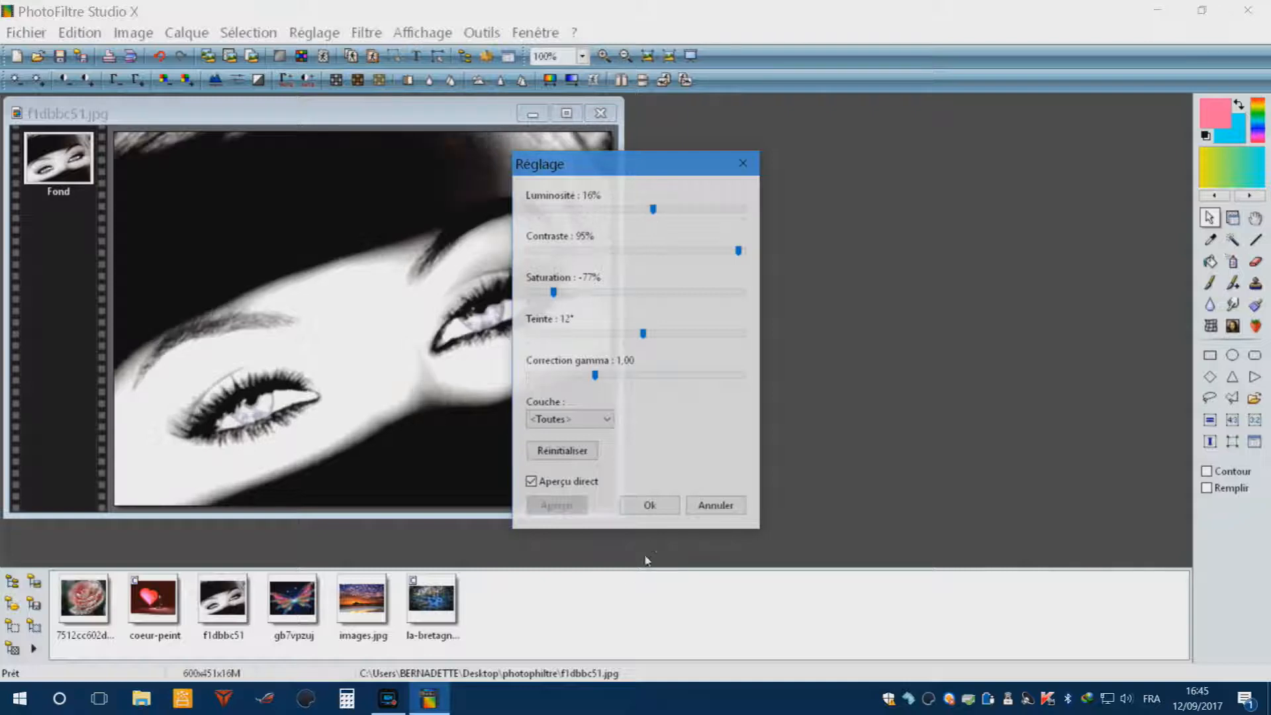
{"action": "left_click", "coordinate": [530, 482]}
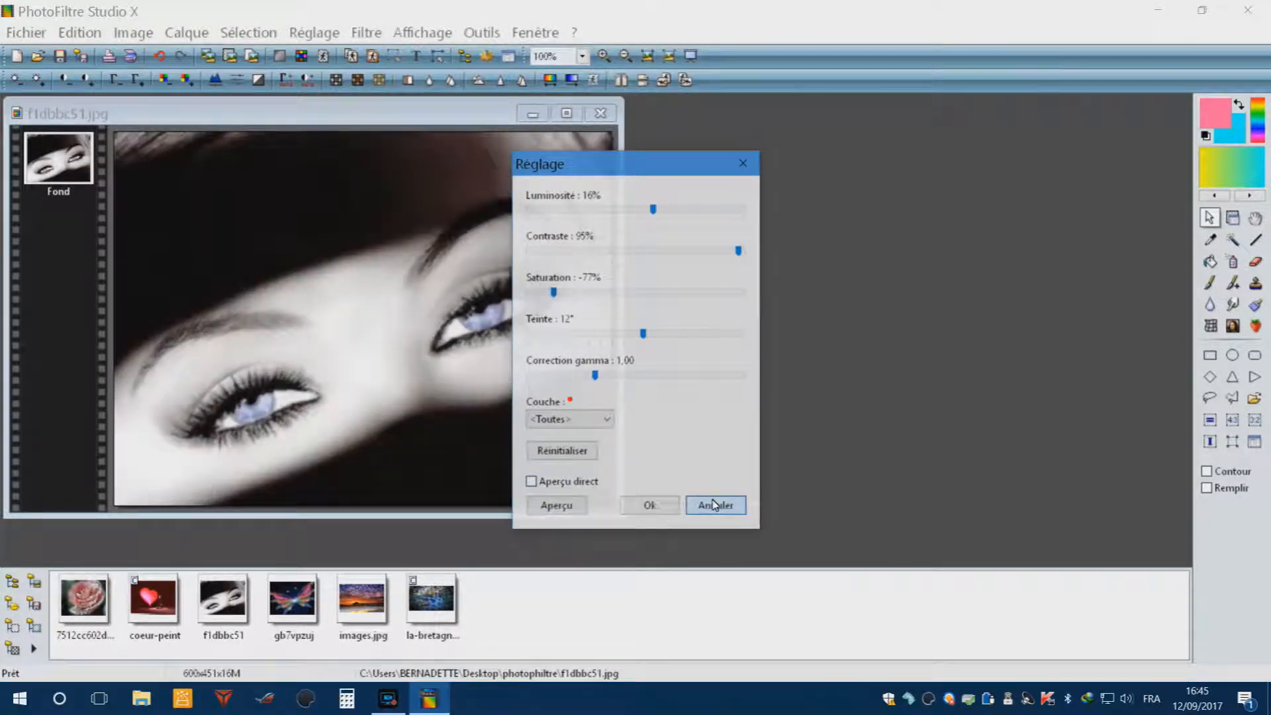
{"action": "left_click", "coordinate": [714, 505]}
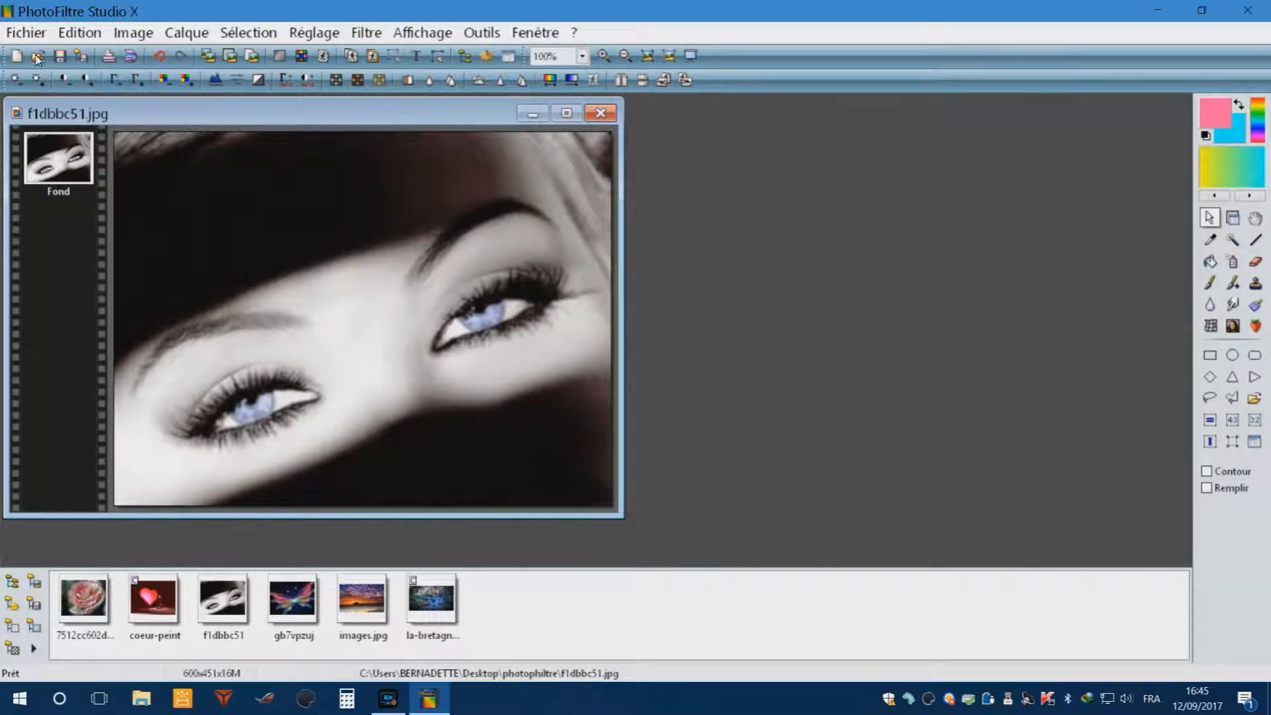
- Add the text "yeux bleus" to the image in orange-red bold italic Impact at size 72
{"action": "left_click", "coordinate": [417, 57]}
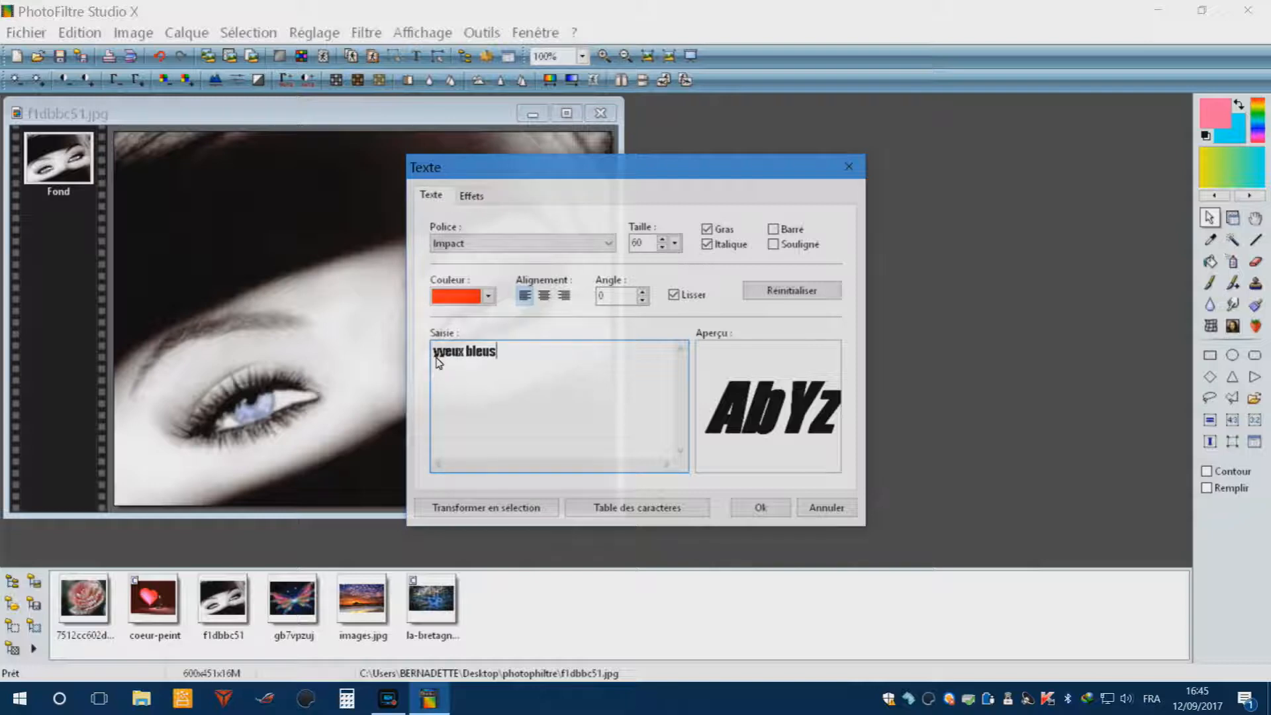
{"action": "left_click_drag", "start_coordinate": [440, 354], "coordinate": [427, 360]}
{"action": "key", "text": "Delete"}
{"action": "left_click", "coordinate": [675, 243]}
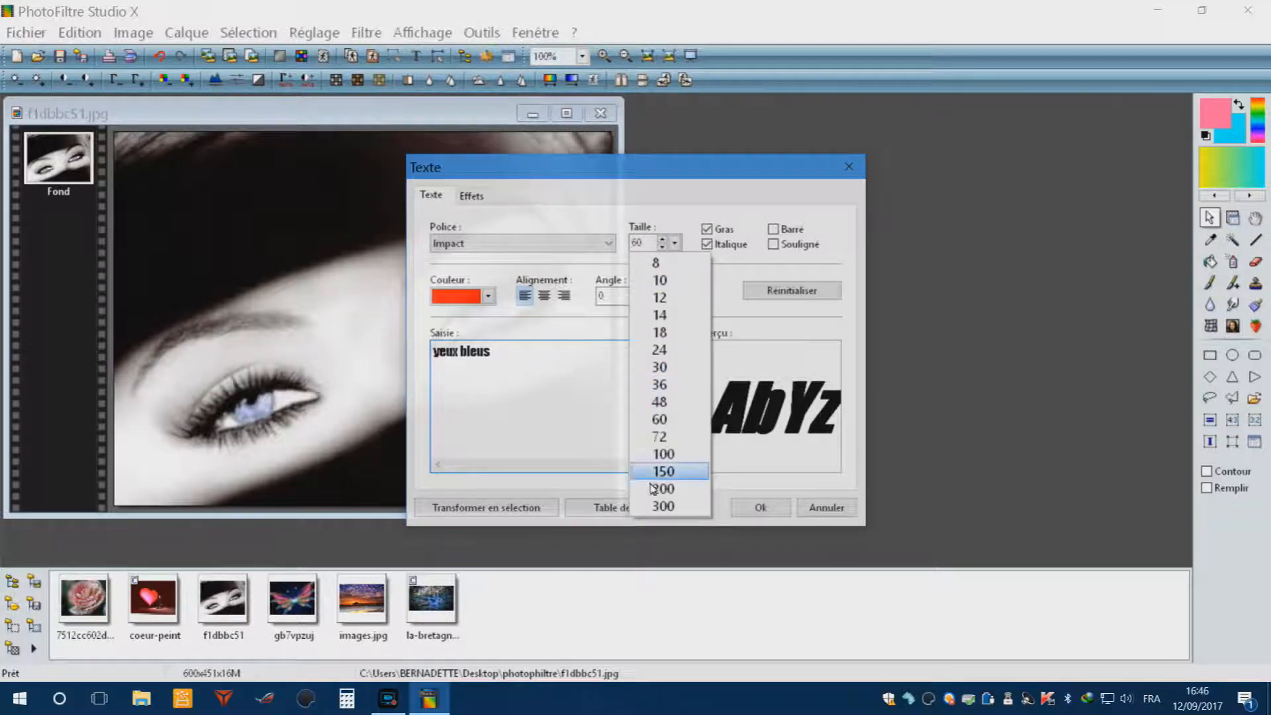
{"action": "left_click", "coordinate": [665, 440]}
{"action": "left_click", "coordinate": [761, 509]}
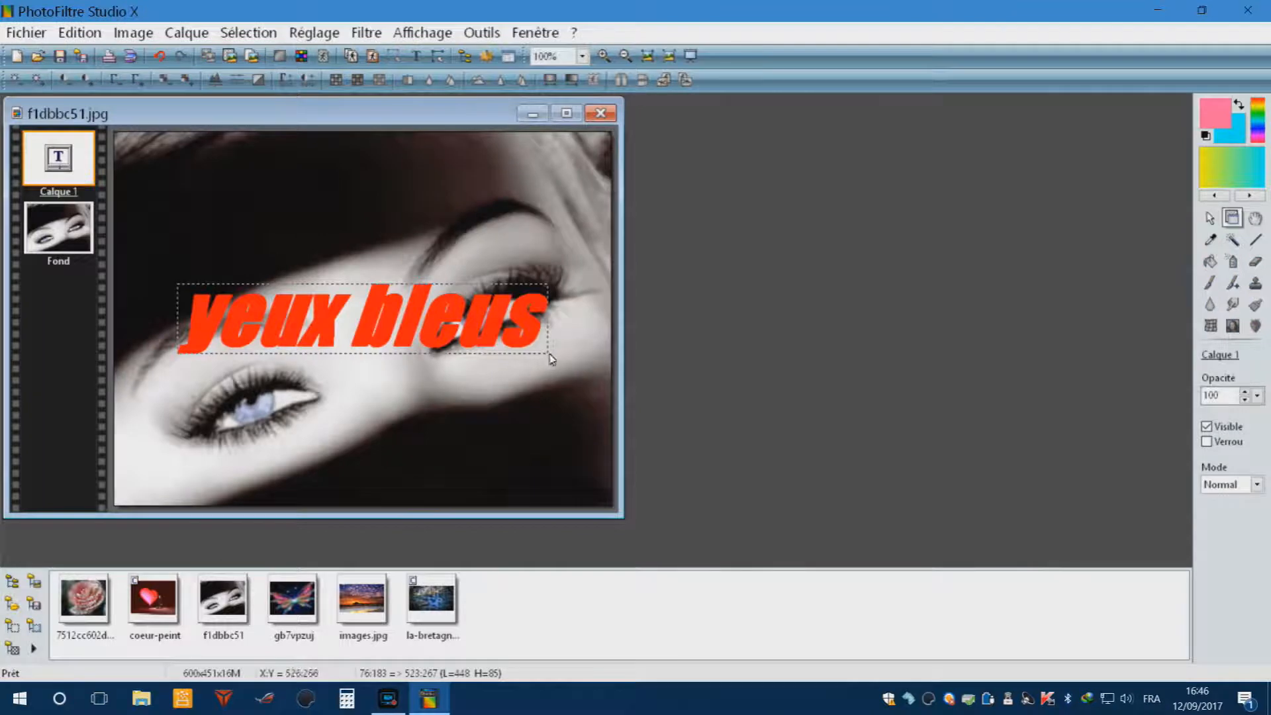
- Shrink the text layer to about 214 by 41 pixels, place it in the image's upper-left corner, and validate the resize
{"action": "left_click", "coordinate": [316, 266]}
{"action": "left_click_drag", "start_coordinate": [372, 329], "coordinate": [359, 314]}
{"action": "right_click", "coordinate": [359, 306]}
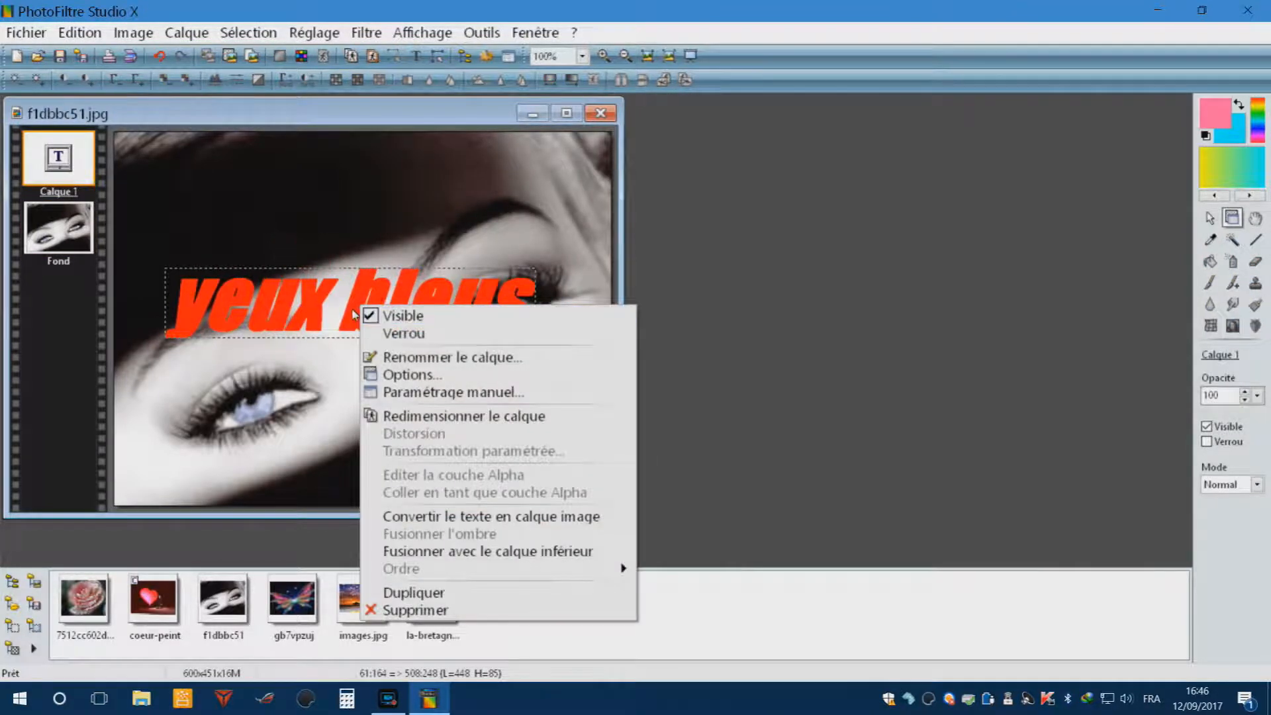
{"action": "left_click", "coordinate": [563, 416]}
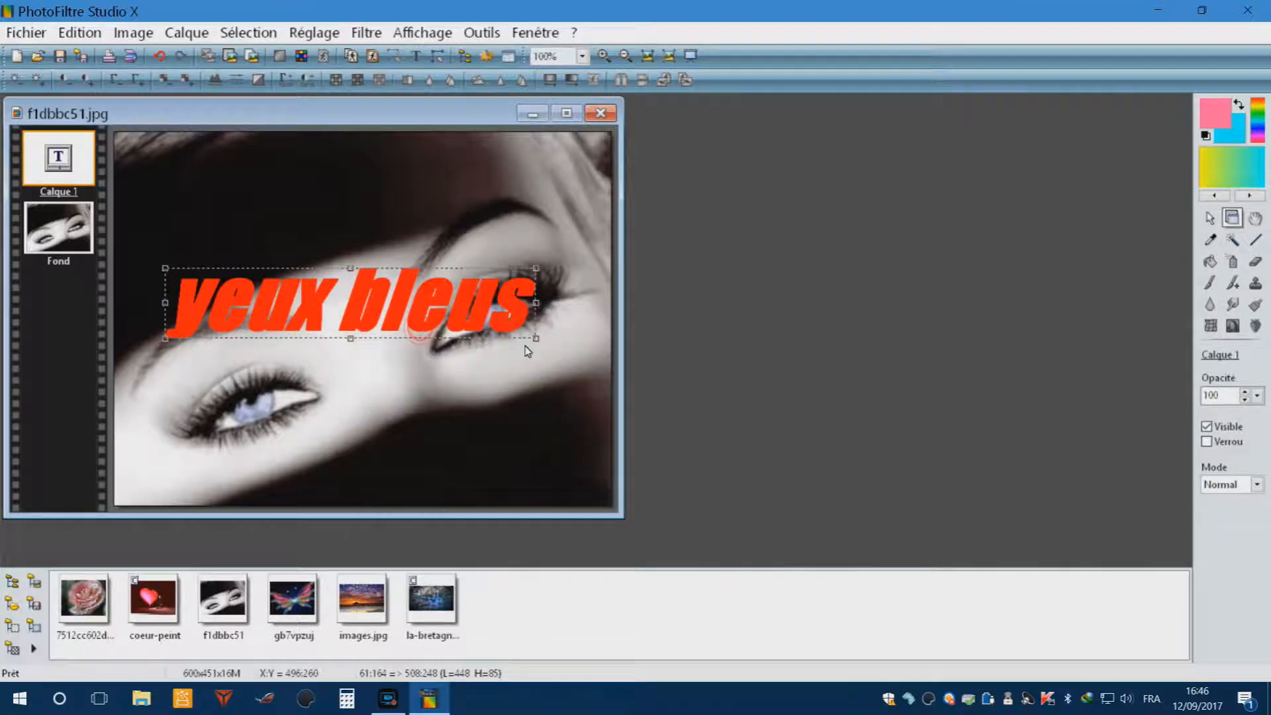
{"action": "left_click_drag", "start_coordinate": [536, 338], "coordinate": [342, 303]}
{"action": "left_click_drag", "start_coordinate": [260, 270], "coordinate": [226, 144]}
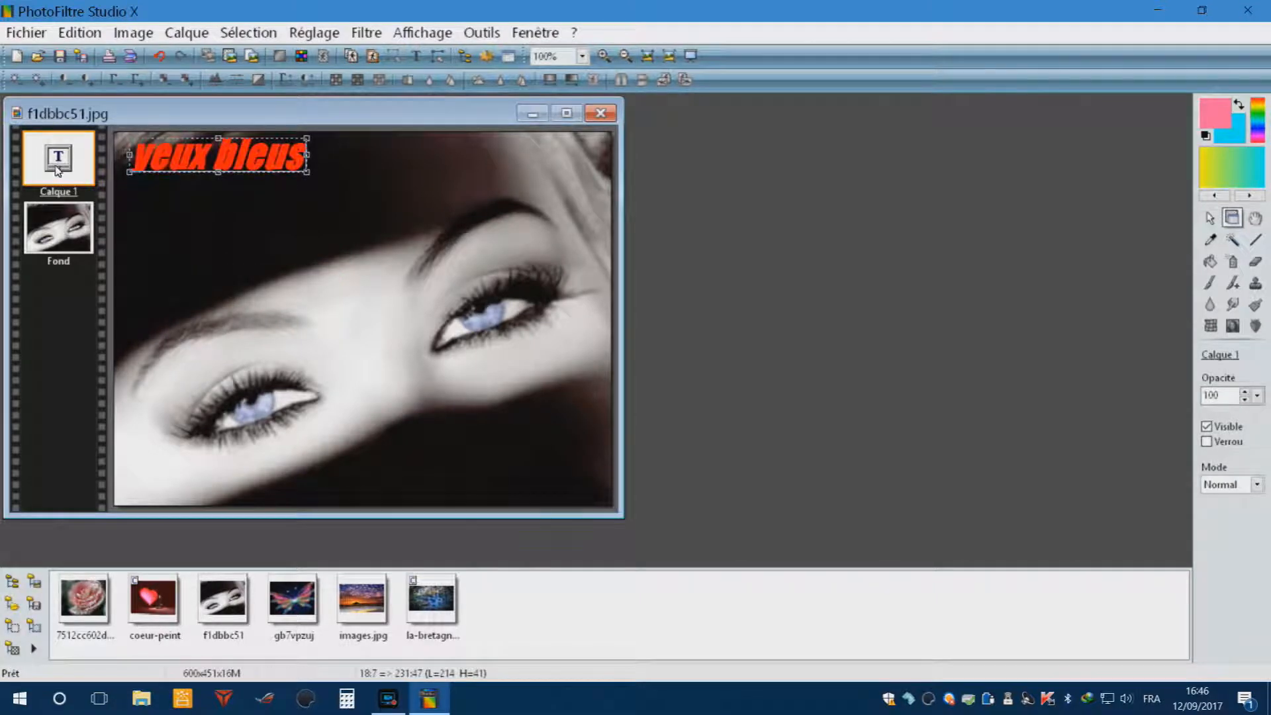
{"action": "right_click", "coordinate": [184, 149]}
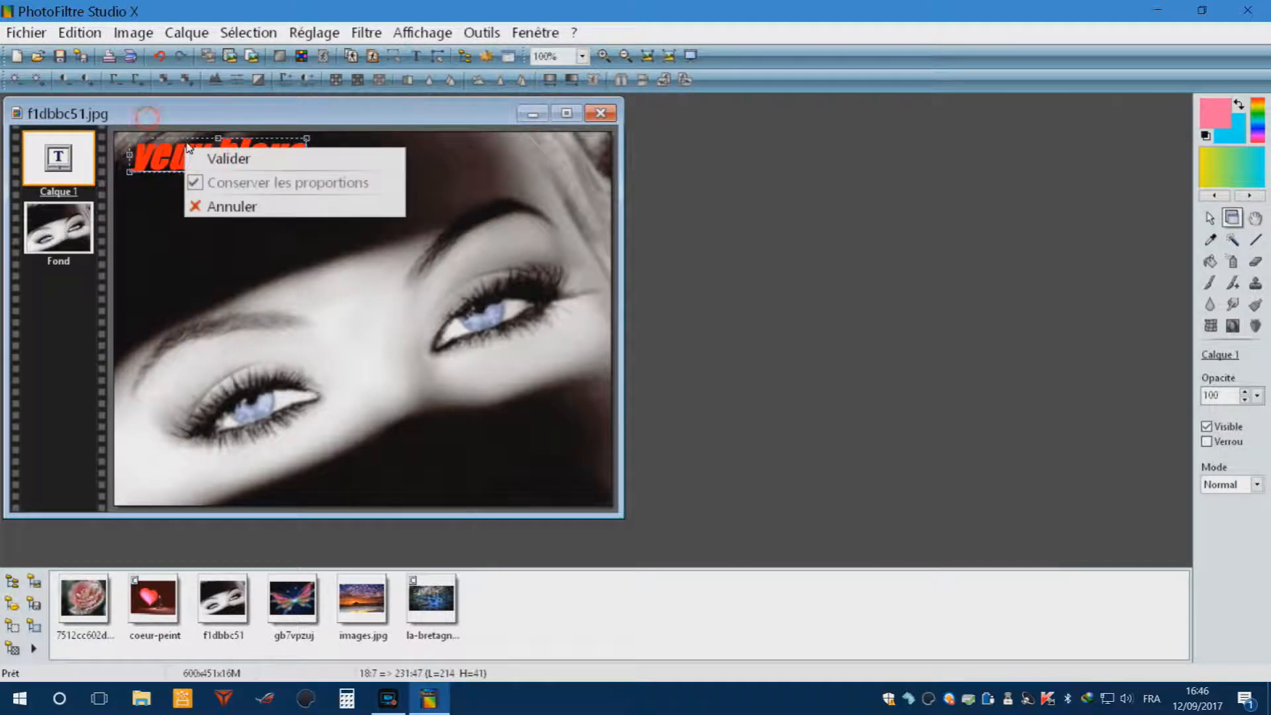
{"action": "left_click", "coordinate": [238, 157]}
{"action": "left_click", "coordinate": [233, 227]}
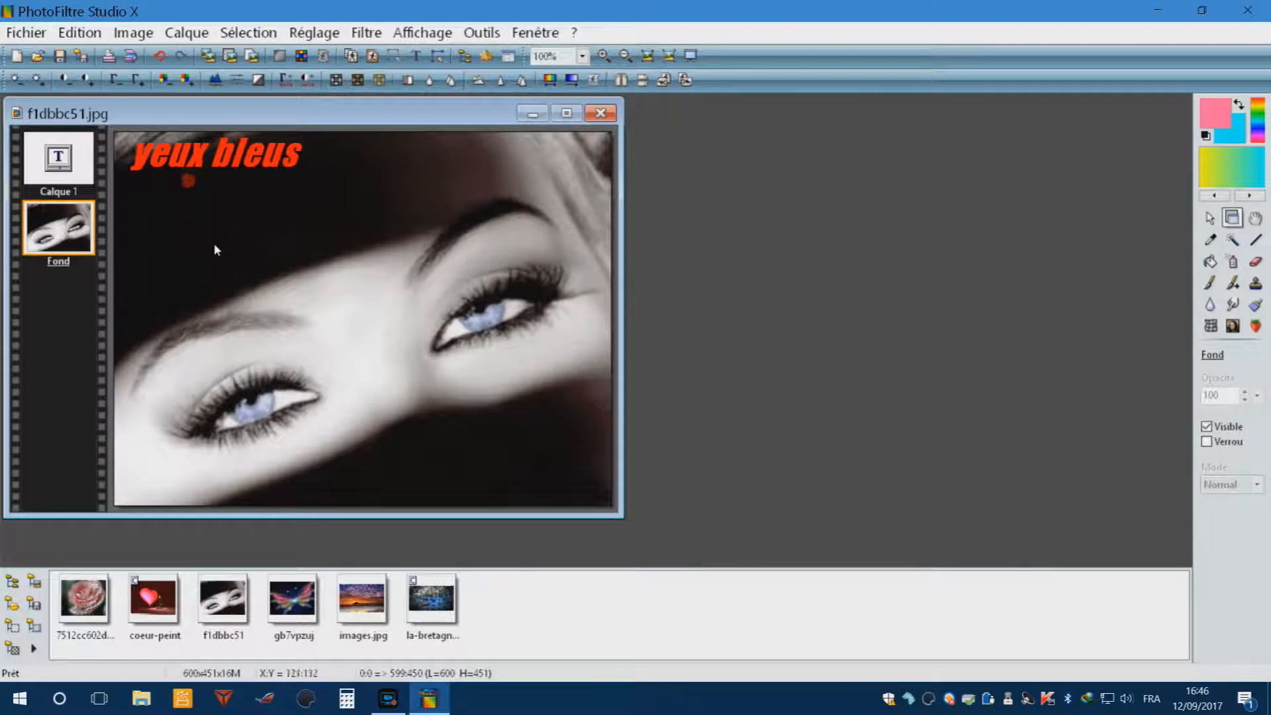
- Convert the text layer to an image layer, nudge it slightly down, and merge it with the layer below
{"action": "right_click", "coordinate": [59, 159]}
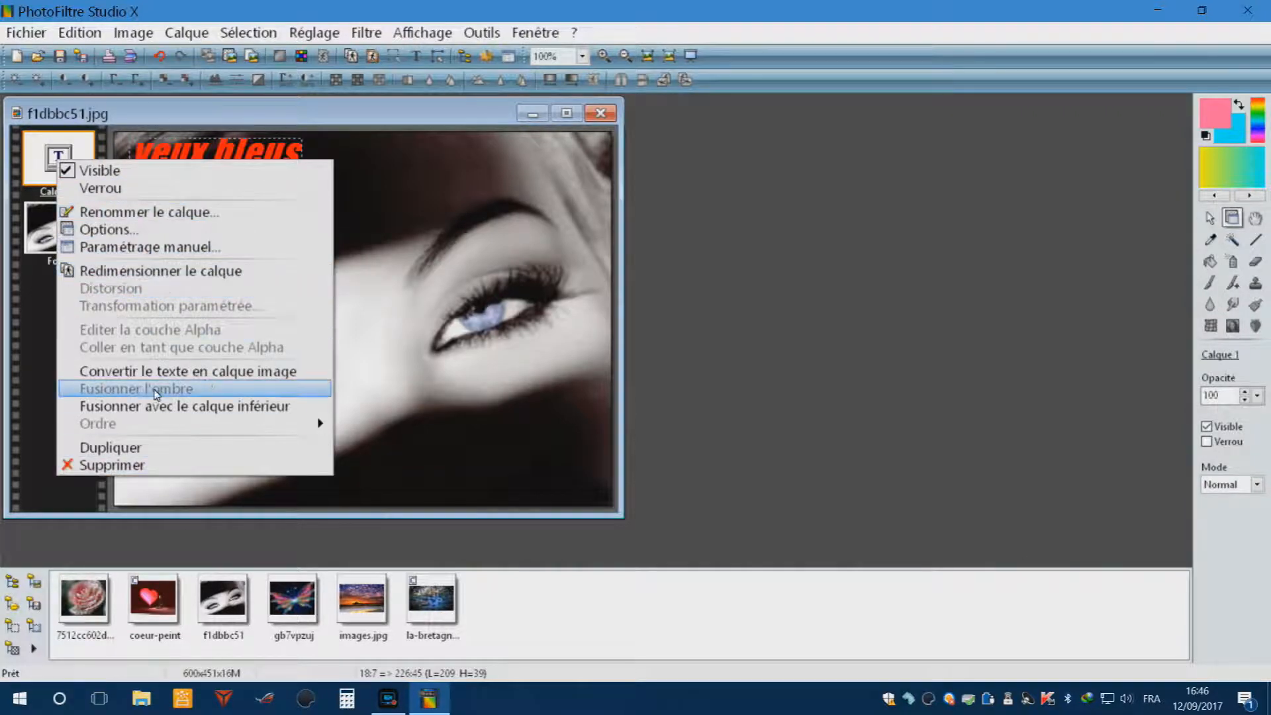
{"action": "left_click", "coordinate": [210, 372]}
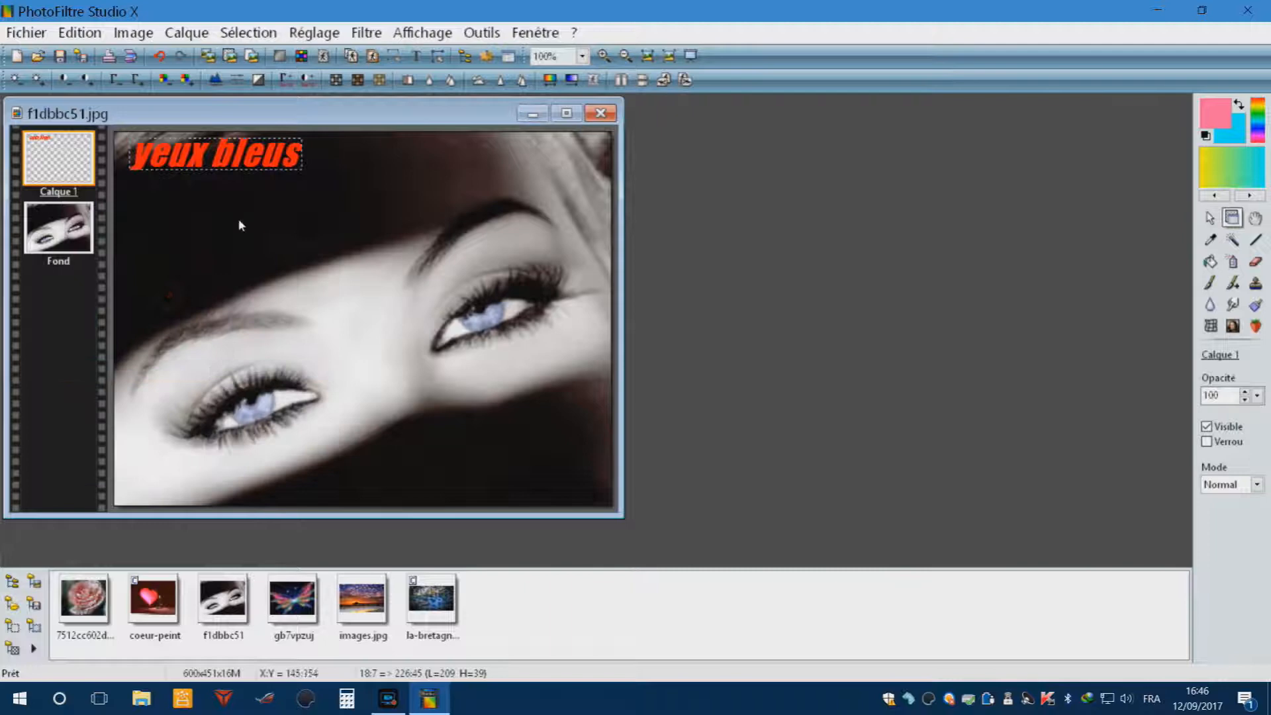
{"action": "left_click_drag", "start_coordinate": [237, 168], "coordinate": [238, 174]}
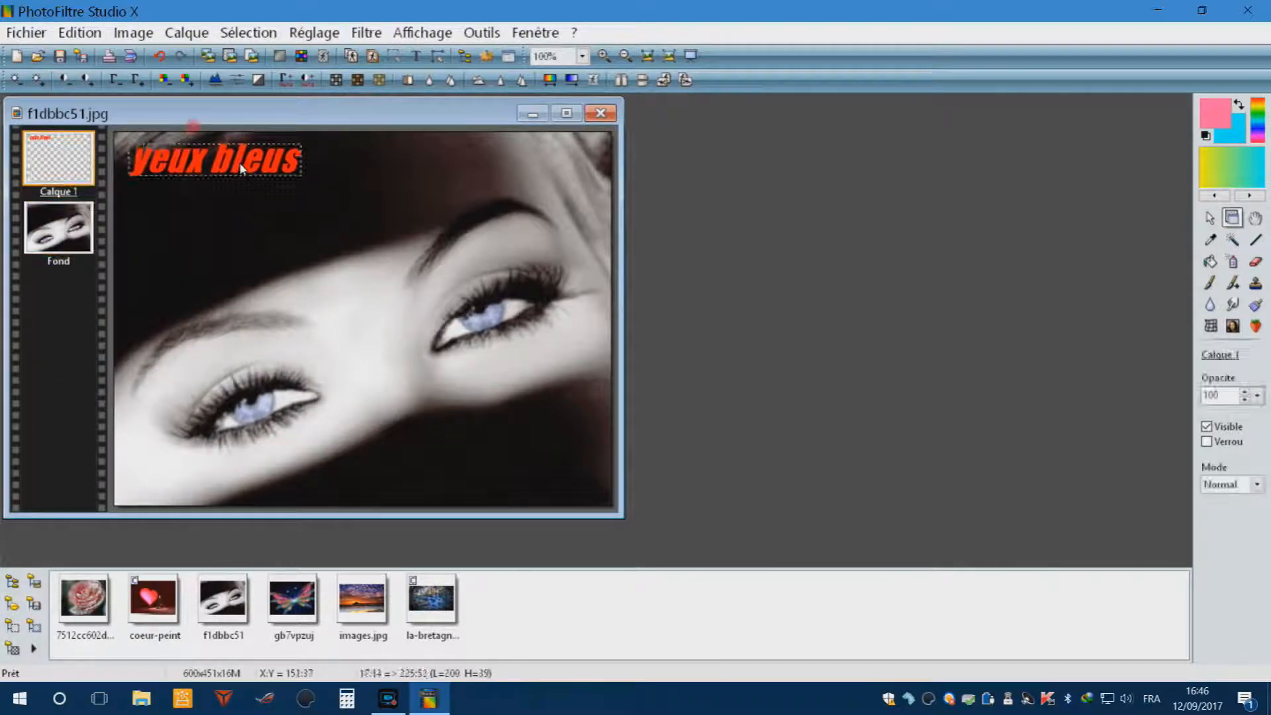
{"action": "right_click", "coordinate": [164, 164]}
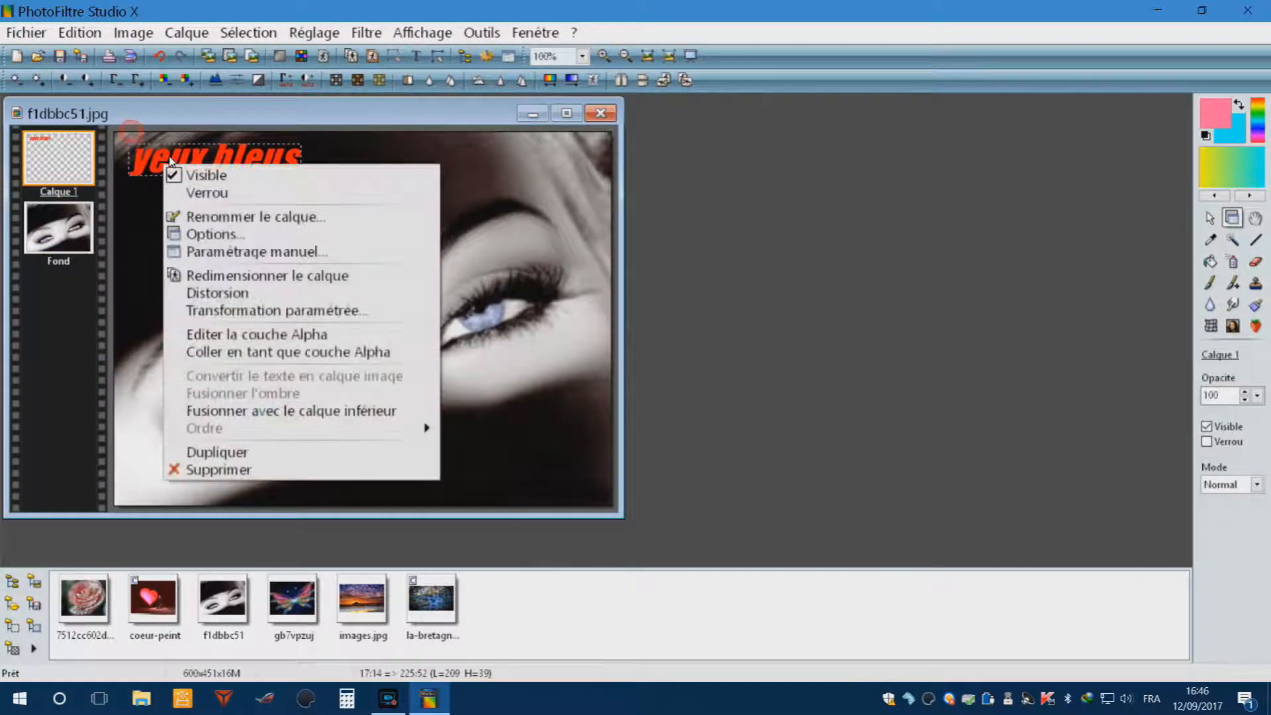
{"action": "left_click", "coordinate": [263, 414]}
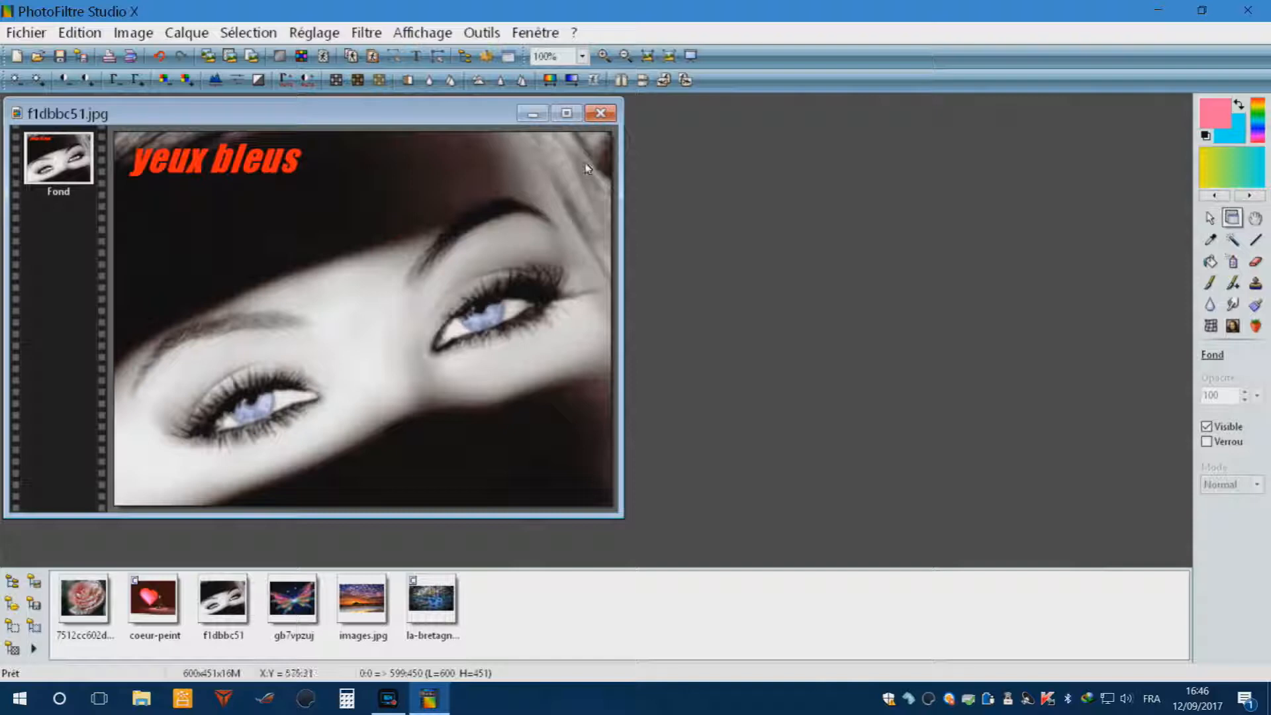
- View the file types offered by Enregistrer sous for the image, and leave without saving
{"action": "left_click", "coordinate": [26, 37]}
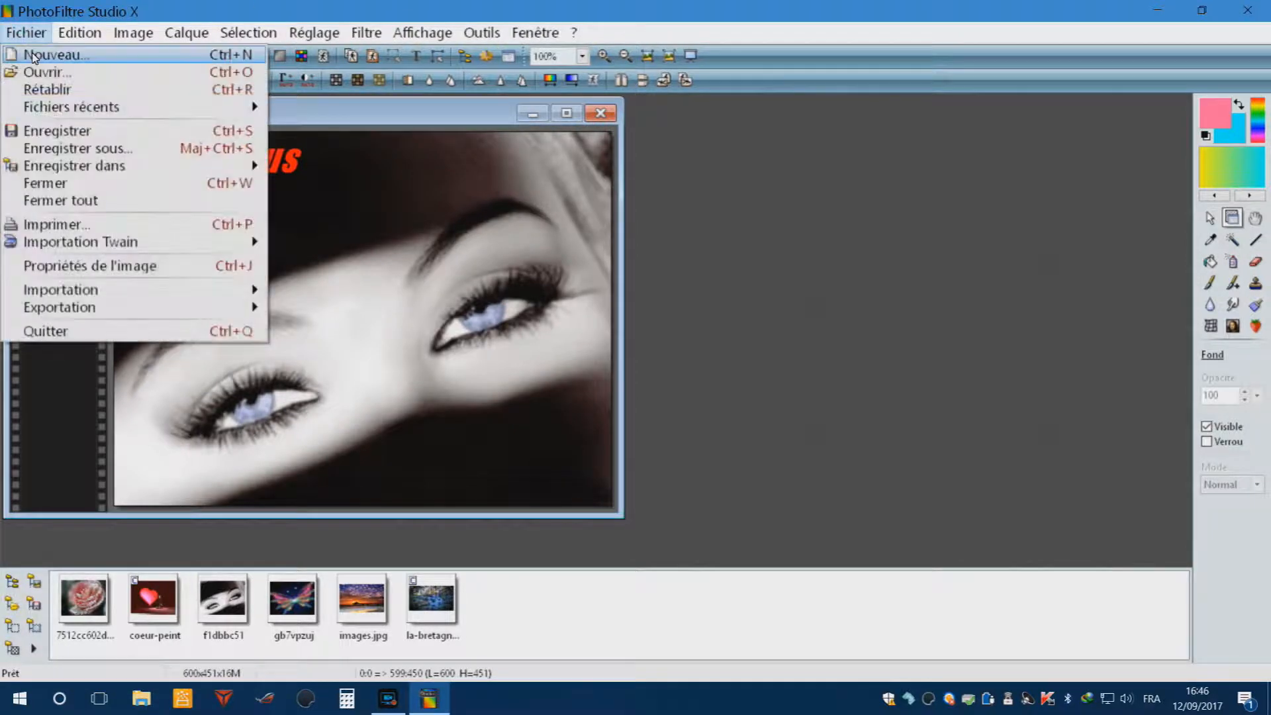
{"action": "left_click", "coordinate": [53, 148]}
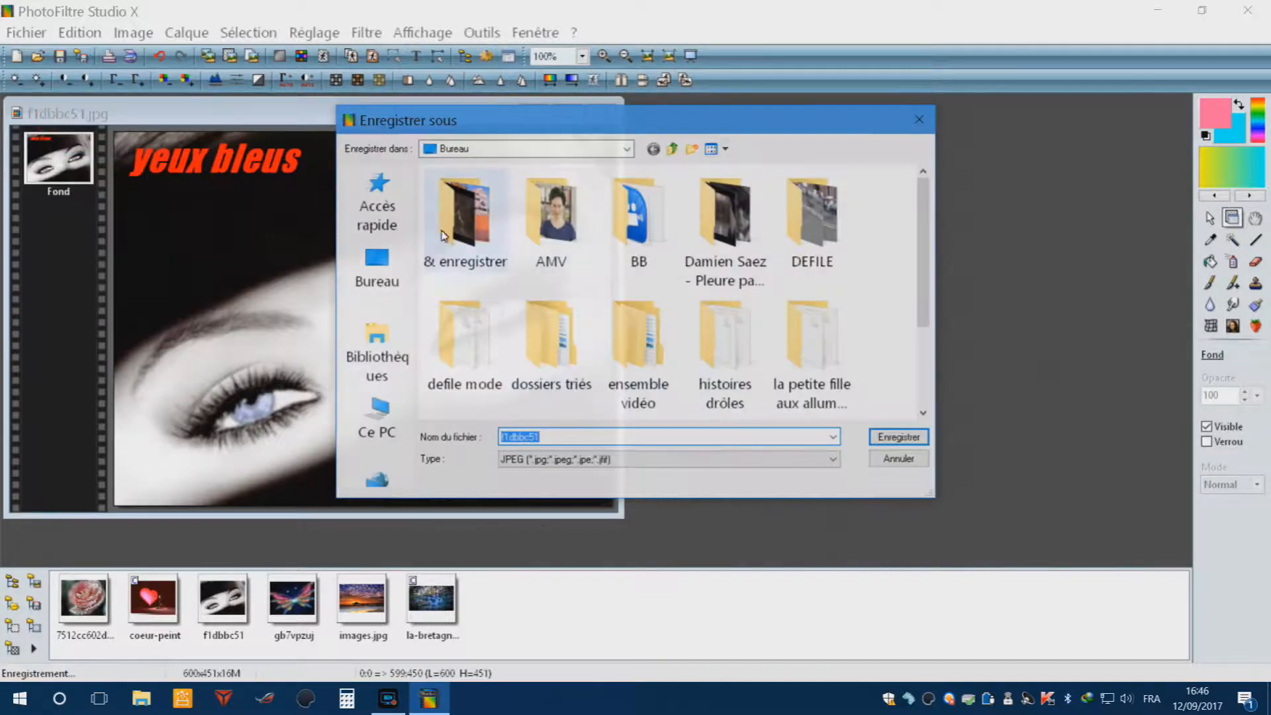
{"action": "left_click", "coordinate": [835, 461]}
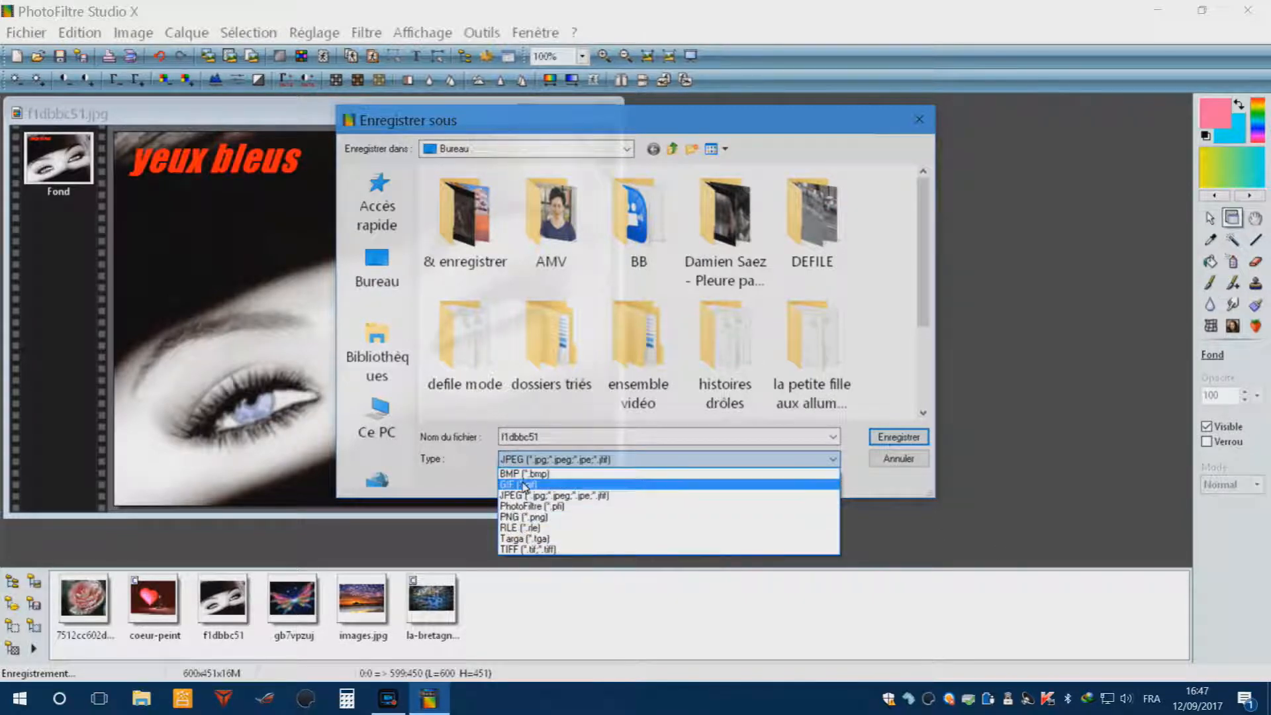
{"action": "left_click", "coordinate": [1019, 556]}
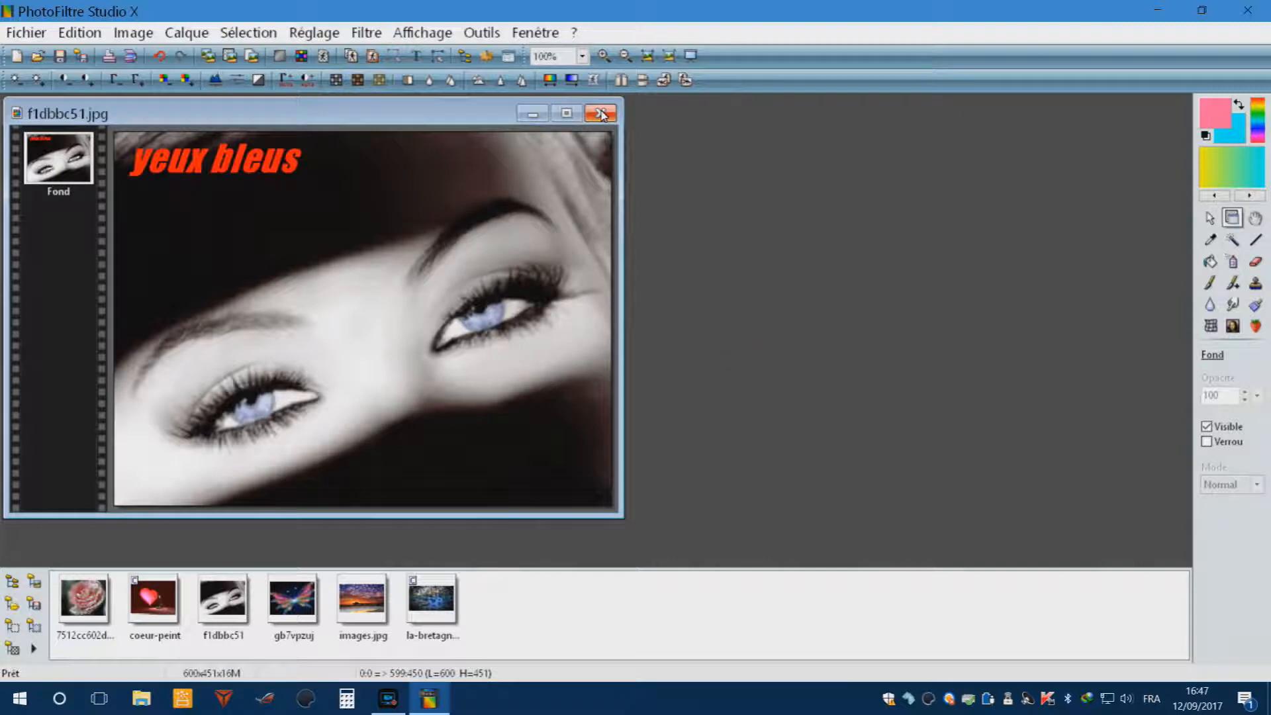
- Close f1dbbc51.jpg without saving it and create a new 1280 x 1024 pixel image with automatic transparency
{"action": "left_click", "coordinate": [600, 114]}
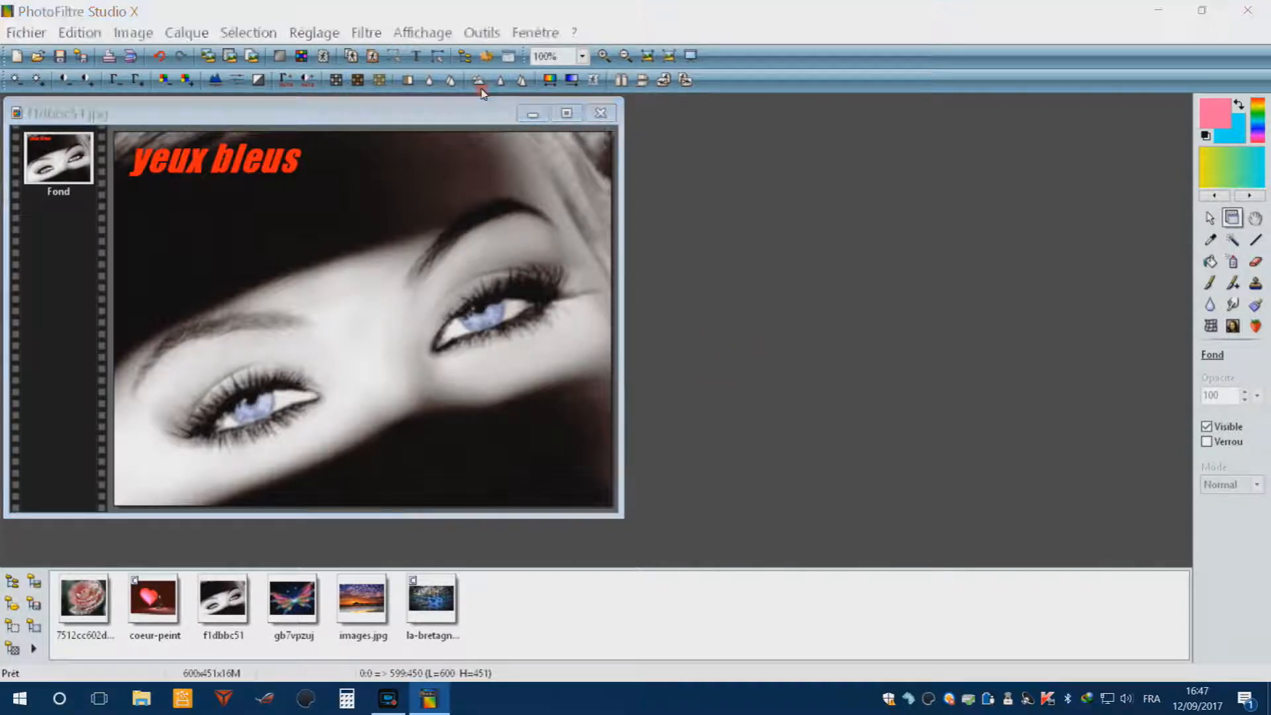
{"action": "left_click", "coordinate": [695, 397]}
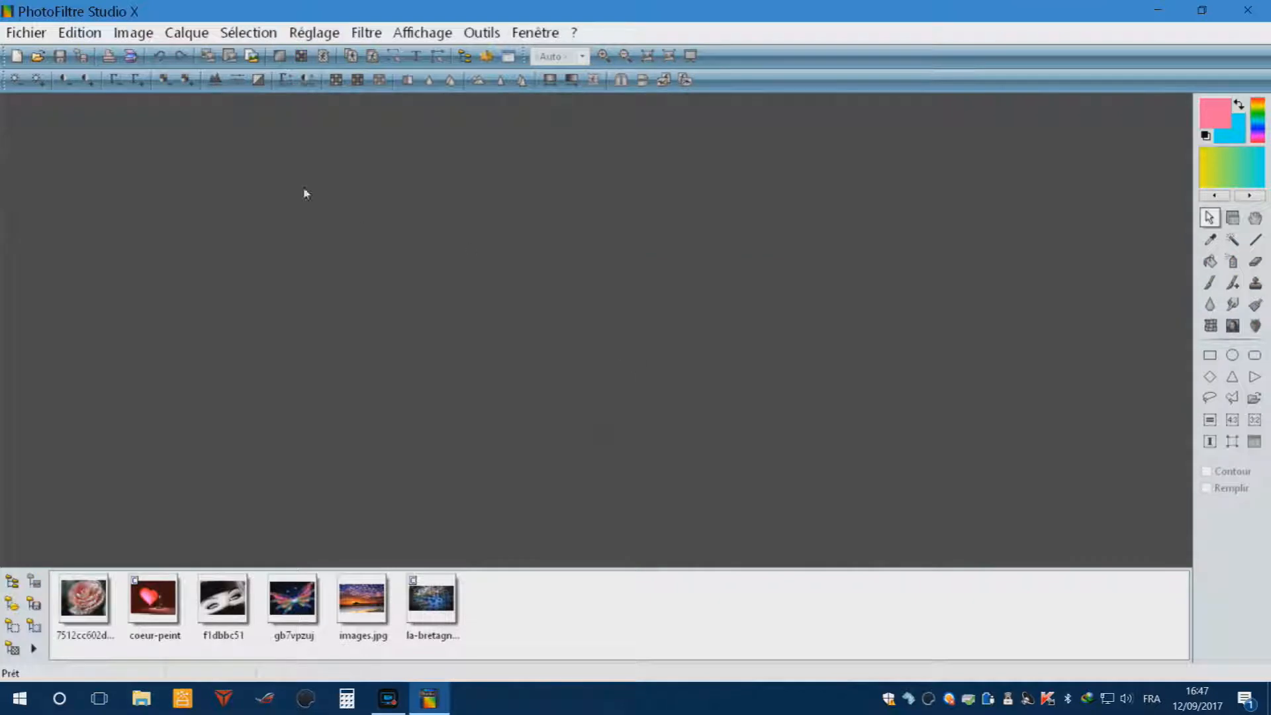
{"action": "left_click", "coordinate": [26, 30]}
{"action": "left_click", "coordinate": [41, 54]}
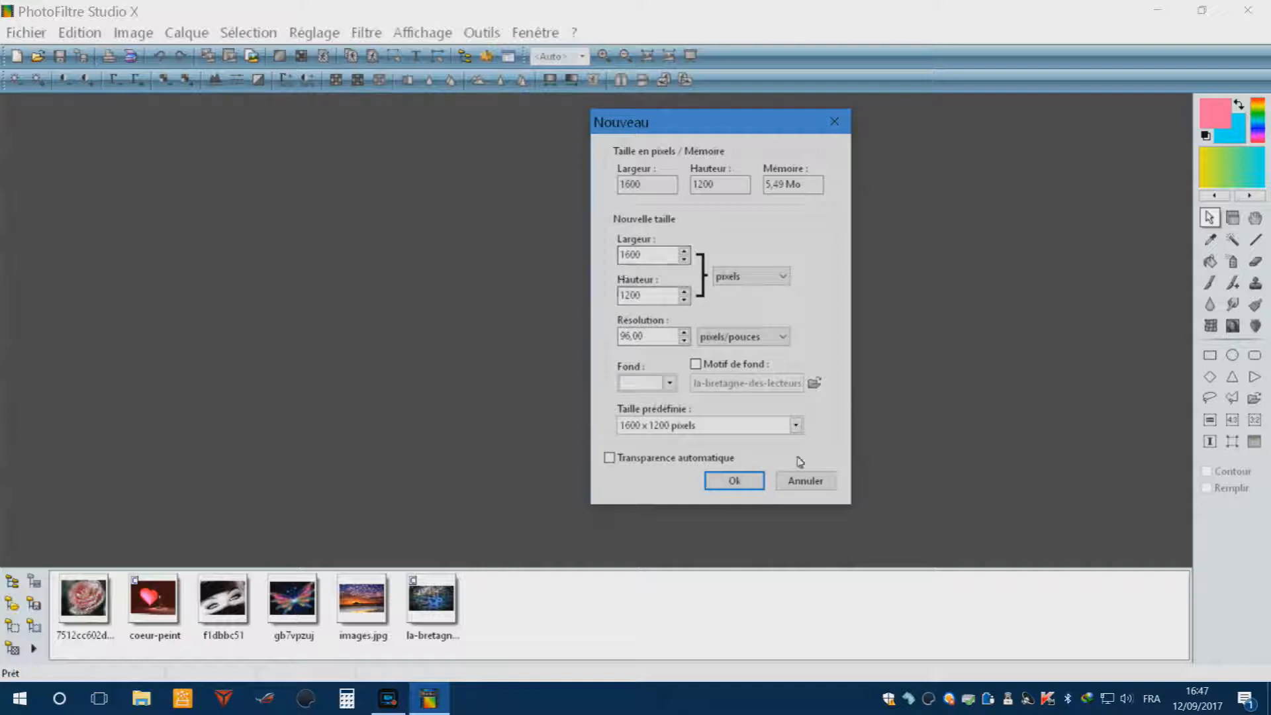
{"action": "left_click", "coordinate": [638, 424]}
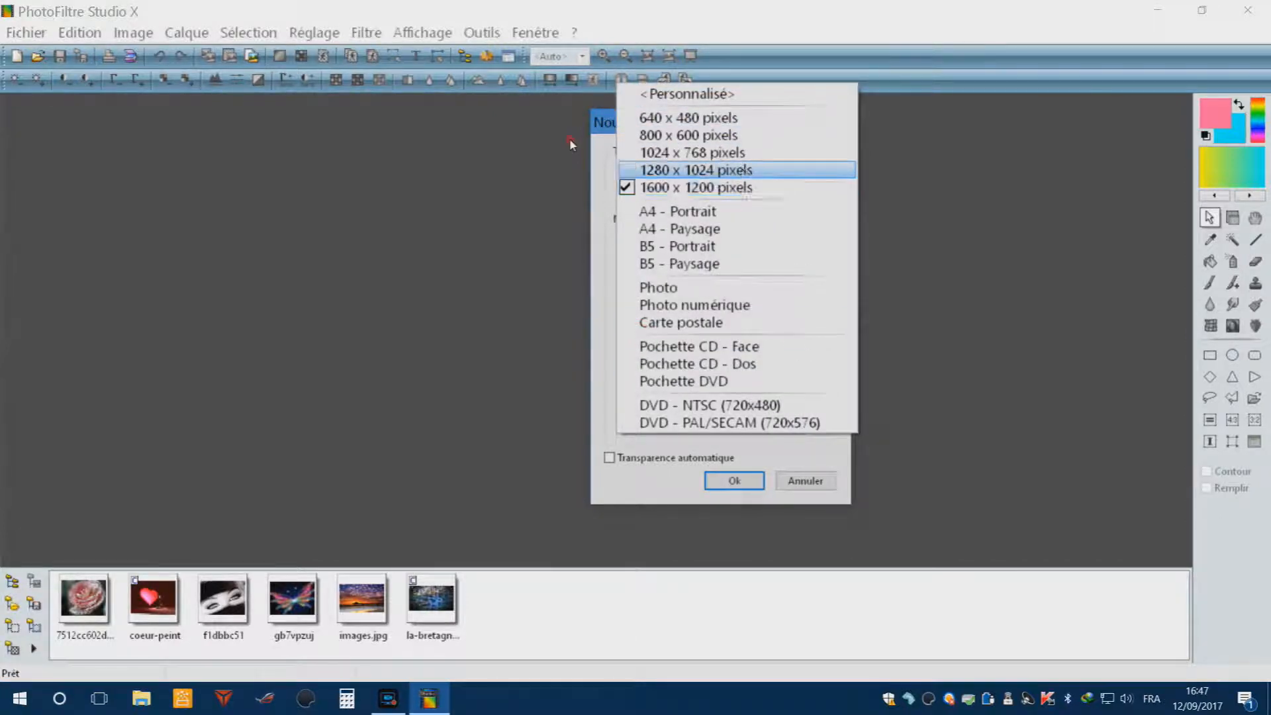
{"action": "left_click", "coordinate": [725, 170]}
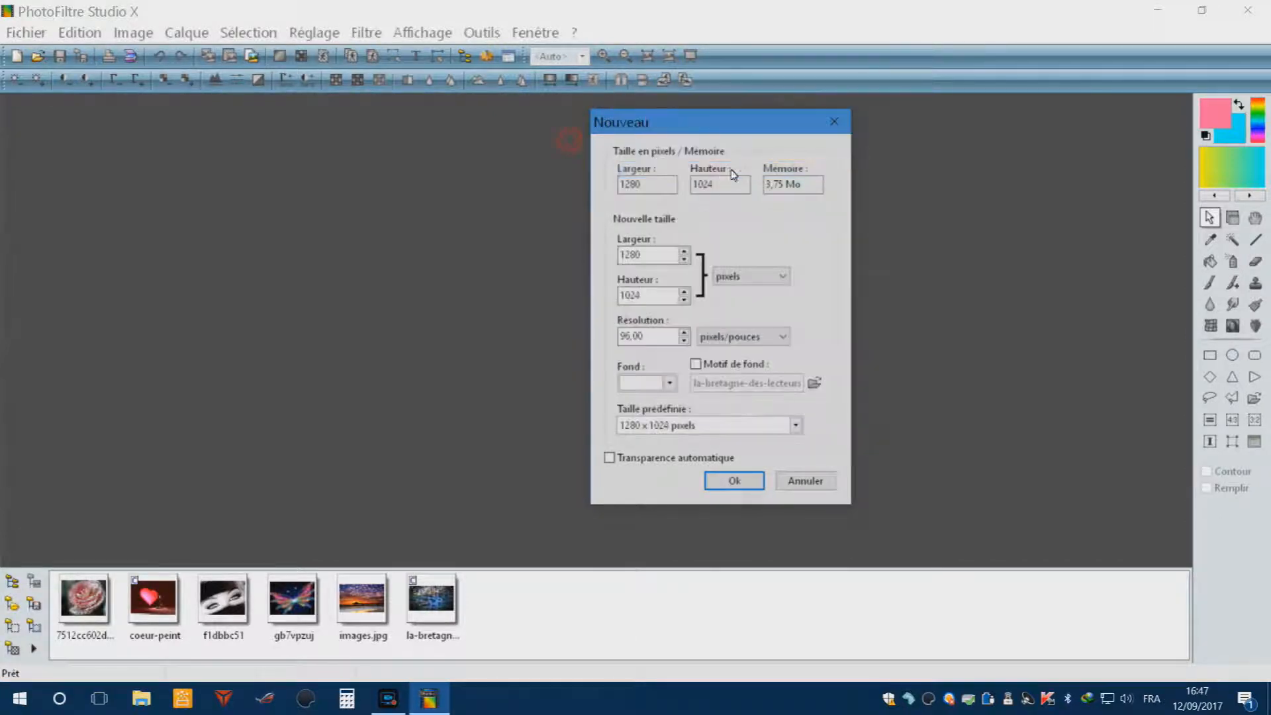
{"action": "left_click", "coordinate": [609, 457]}
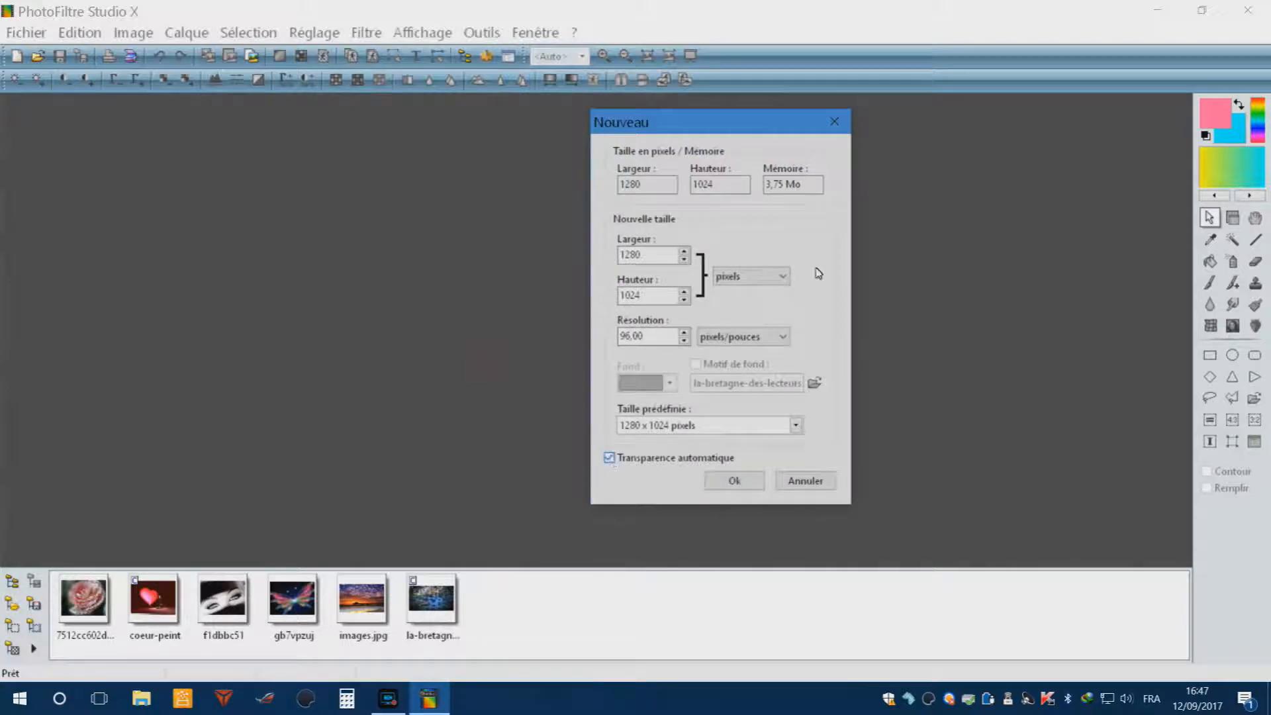
{"action": "left_click", "coordinate": [735, 480]}
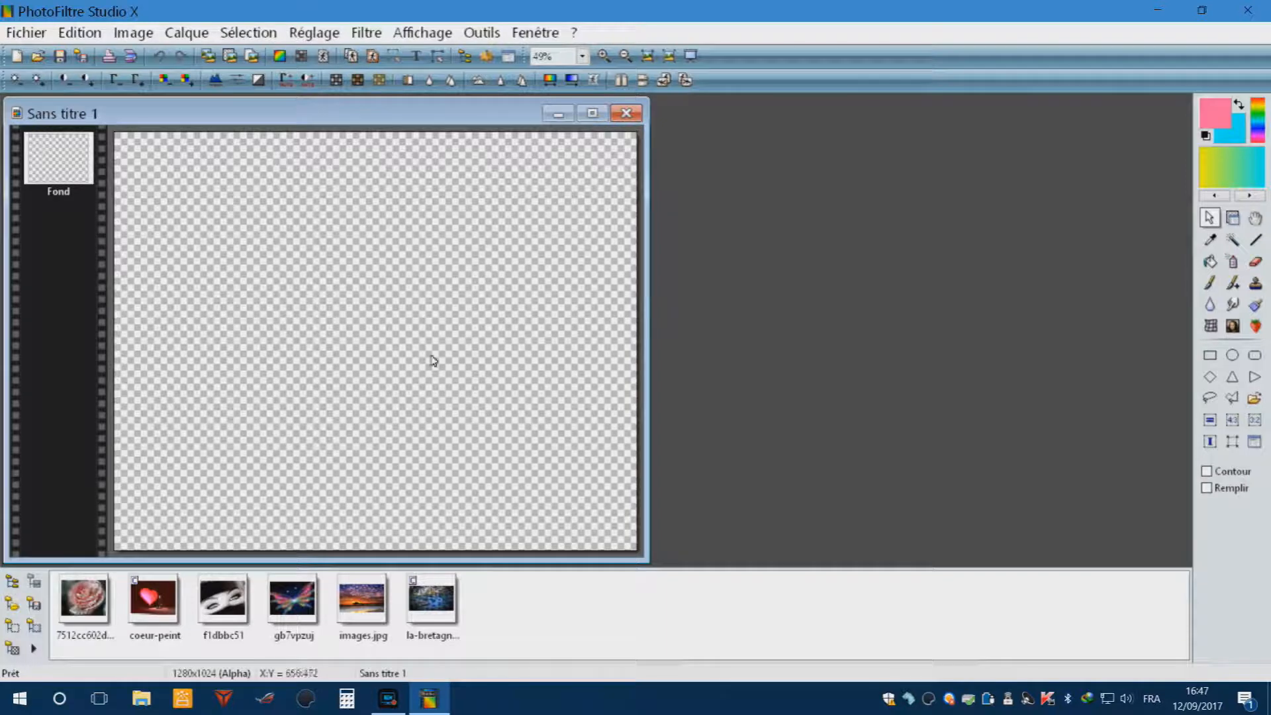
- Discard the transparent image and create a white 1280 x 1024 pixel image with automatic transparency off
{"action": "left_click", "coordinate": [626, 113]}
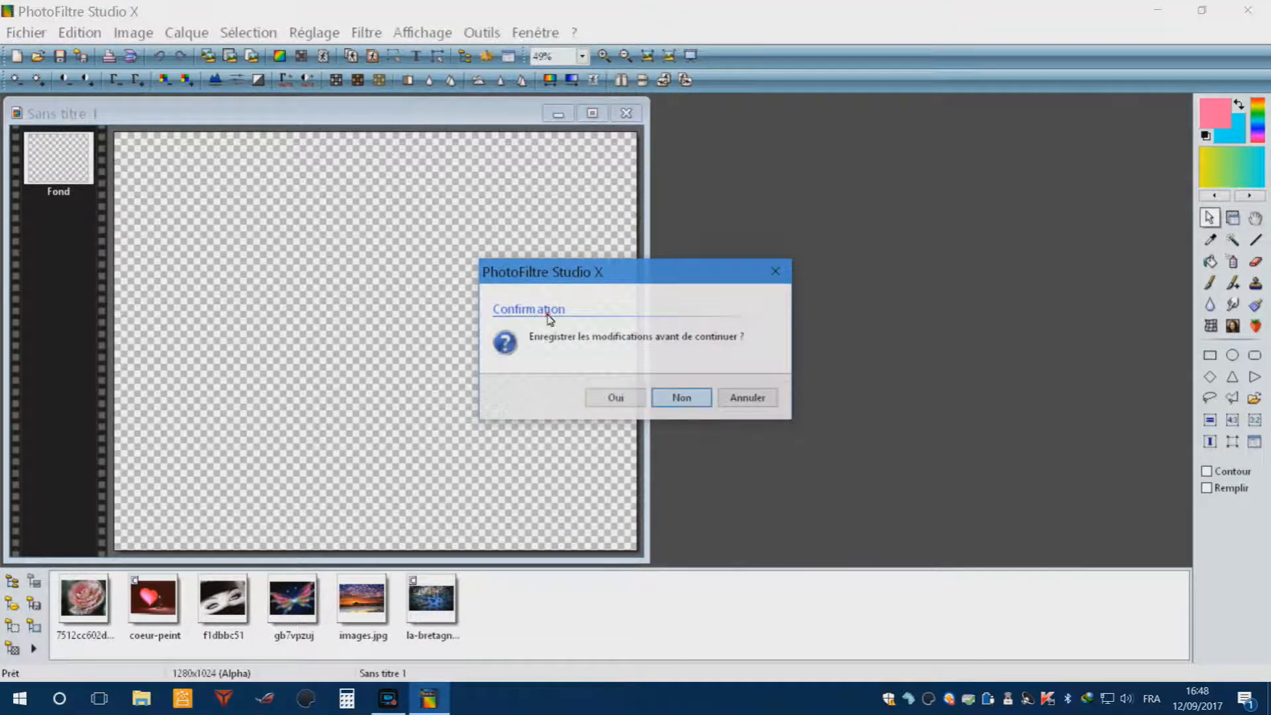
{"action": "key", "text": "Return"}
{"action": "left_click", "coordinate": [26, 33]}
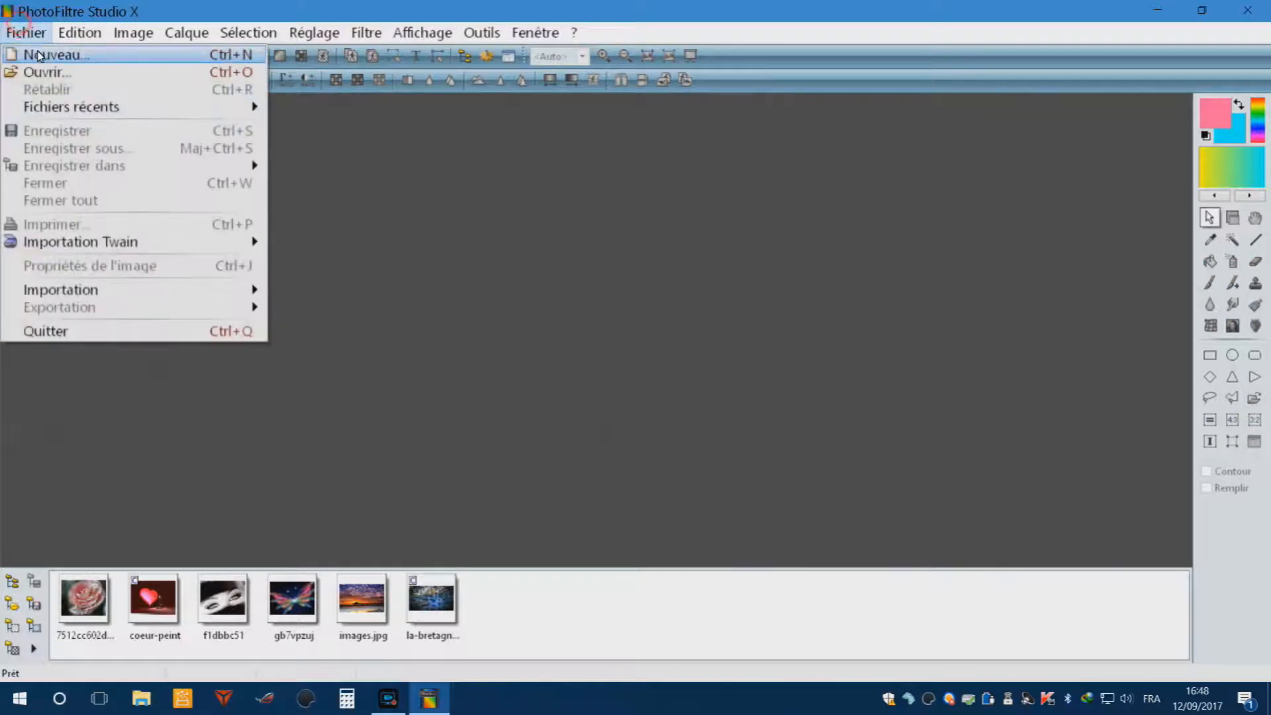
{"action": "left_click", "coordinate": [39, 56]}
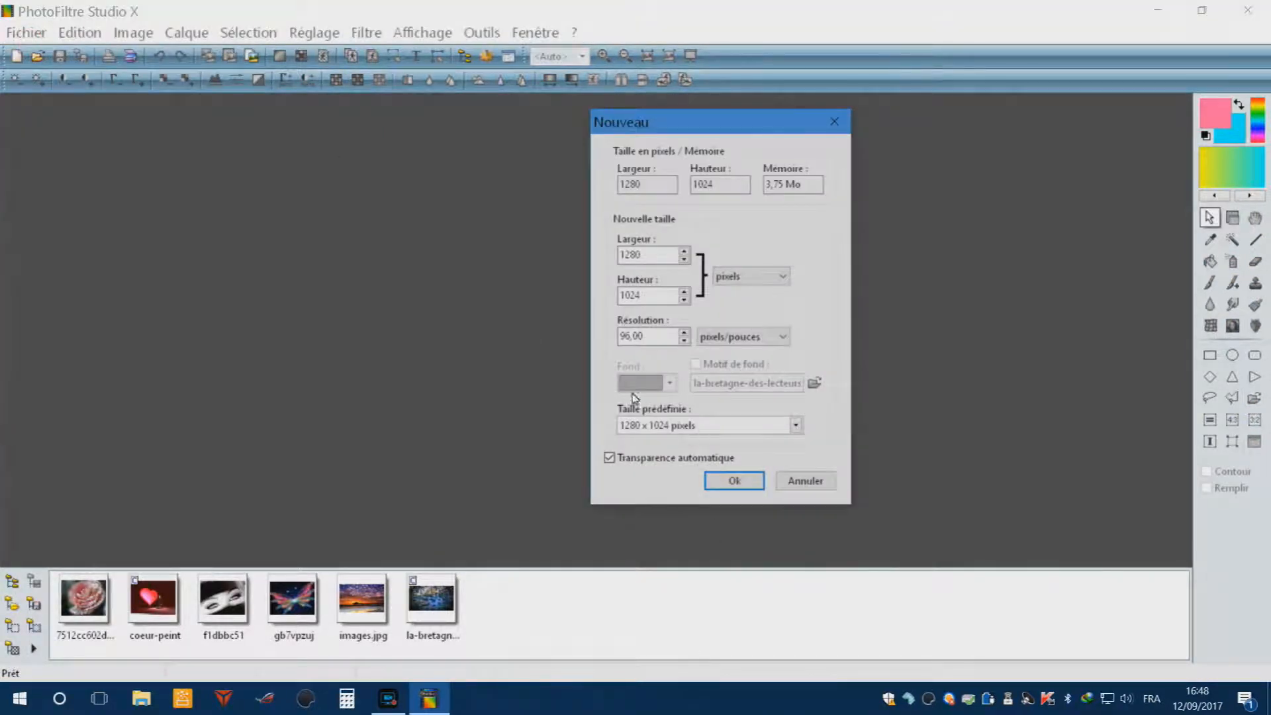
{"action": "left_click", "coordinate": [609, 458]}
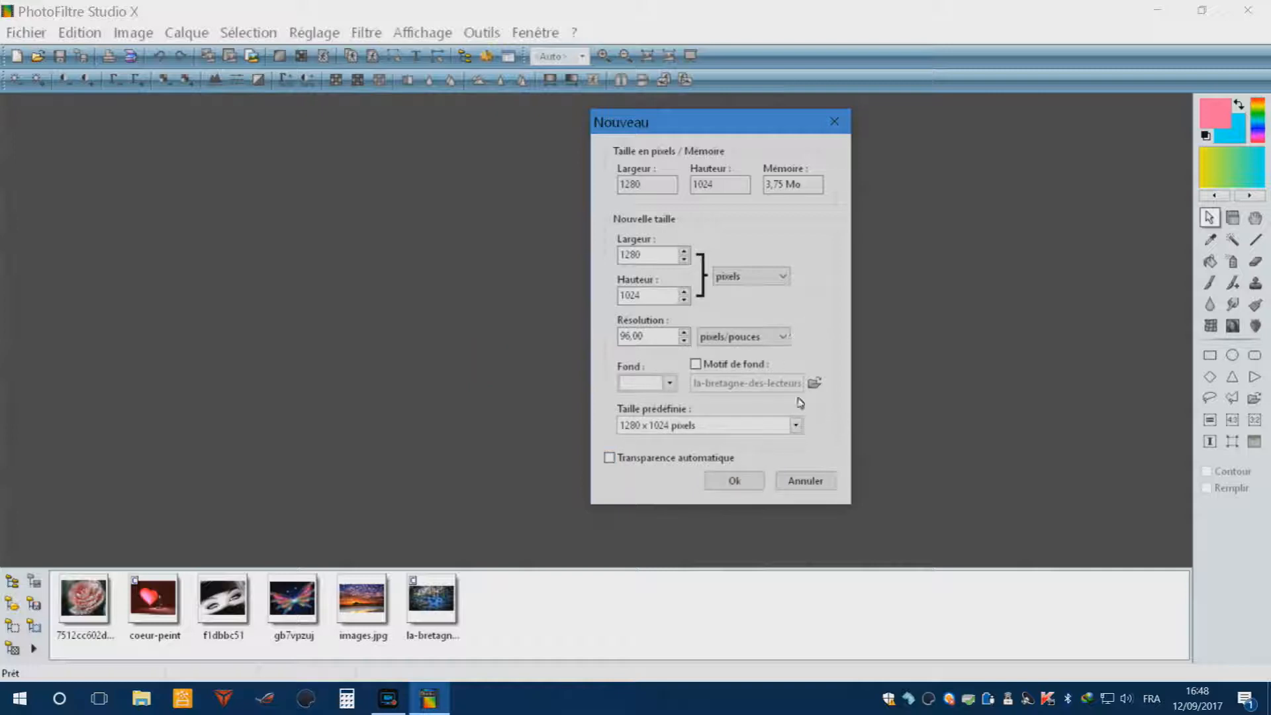
{"action": "left_click", "coordinate": [735, 482]}
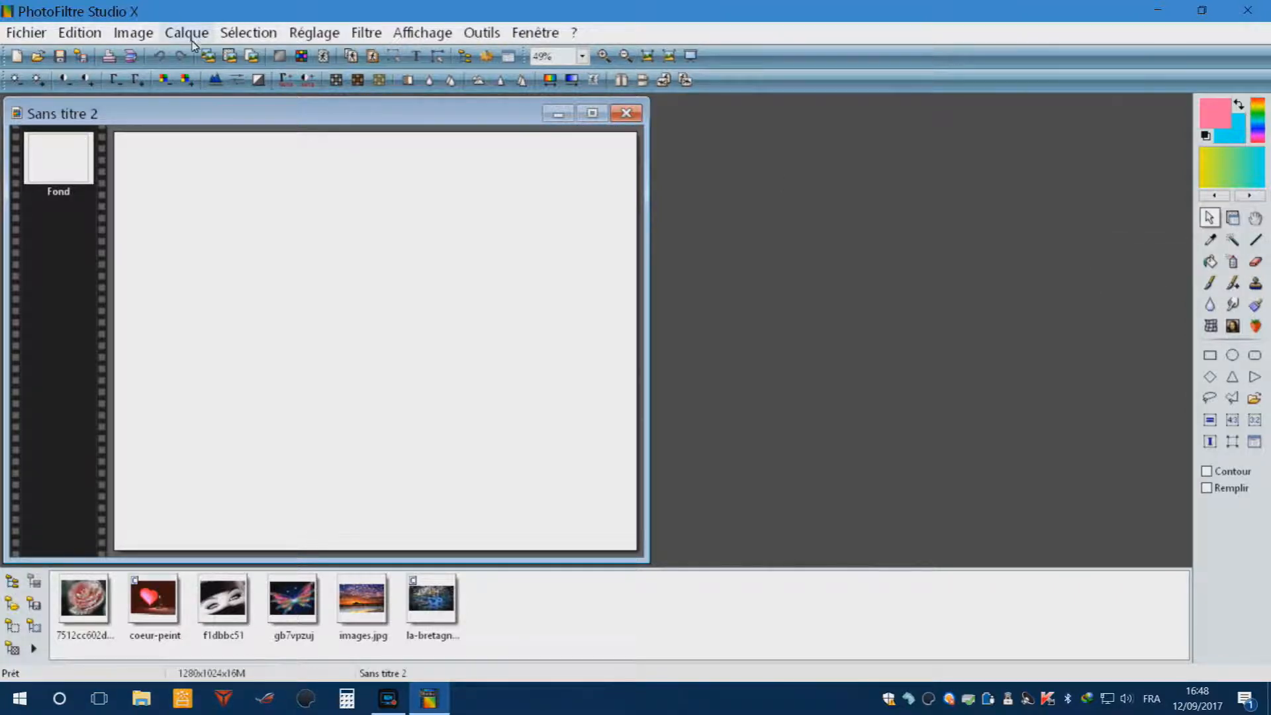
- Add the coeur-peint picture as a new layer over the white background and nudge it slightly up and left
{"action": "left_click", "coordinate": [151, 28]}
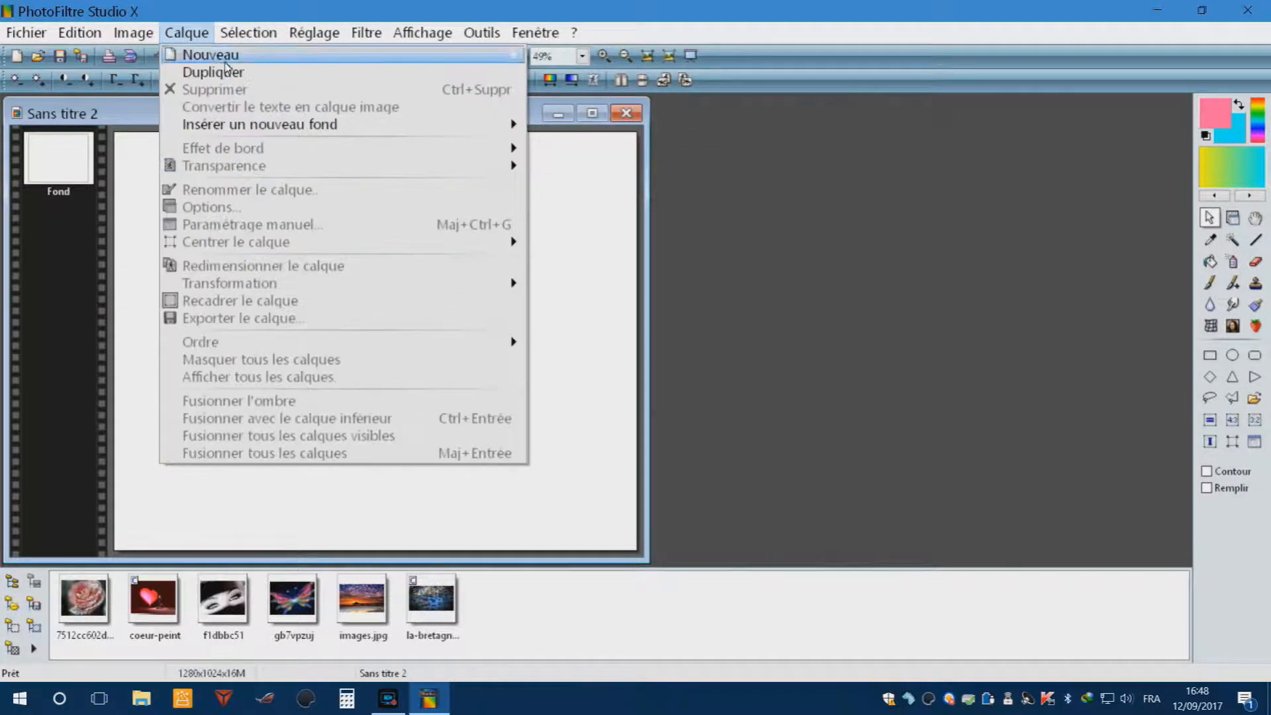
{"action": "left_click", "coordinate": [602, 109]}
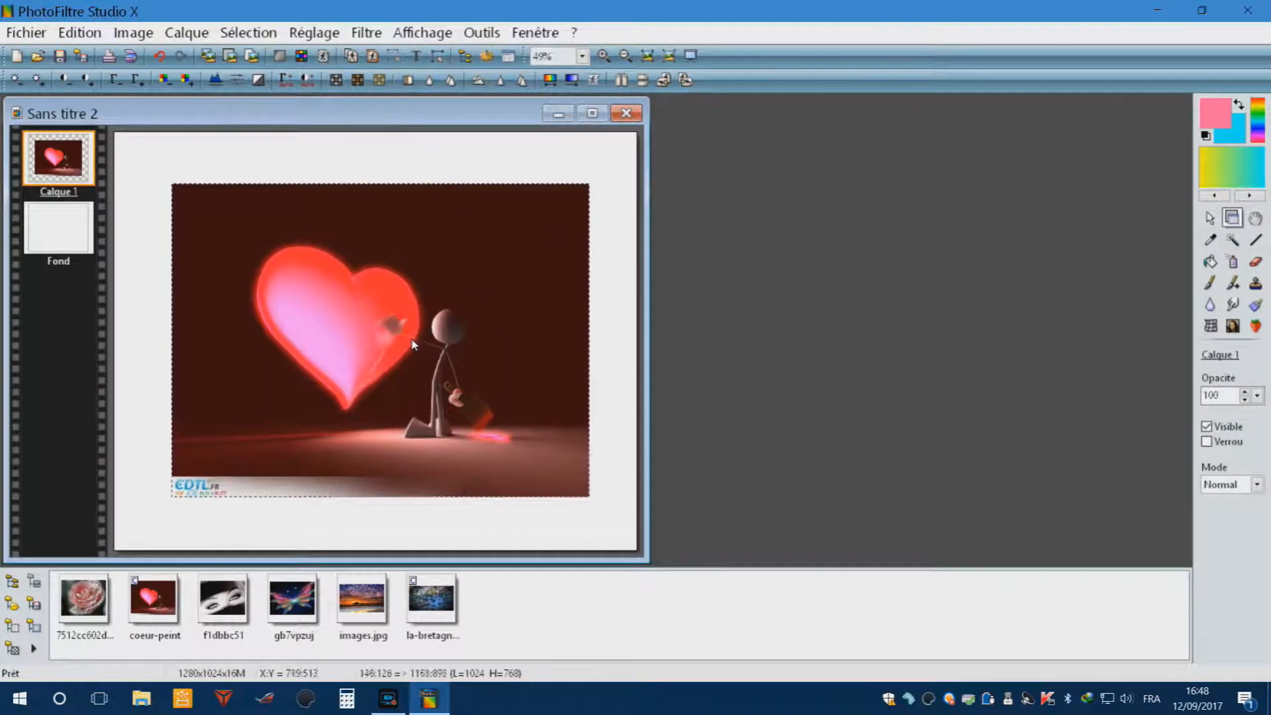
{"action": "left_click_drag", "start_coordinate": [411, 340], "coordinate": [408, 332]}
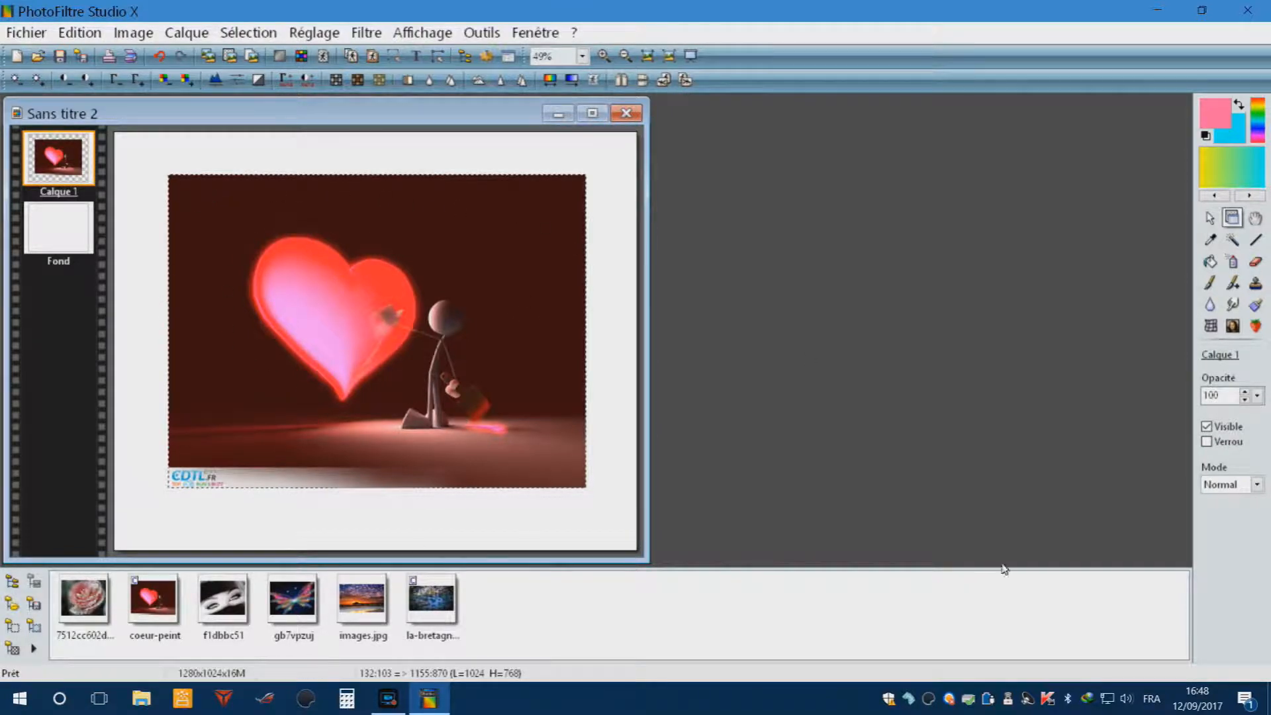
- Select the dark background around the heart with the magic wand at tolerance 100 and cut it from the layer
{"action": "left_click", "coordinate": [1233, 241]}
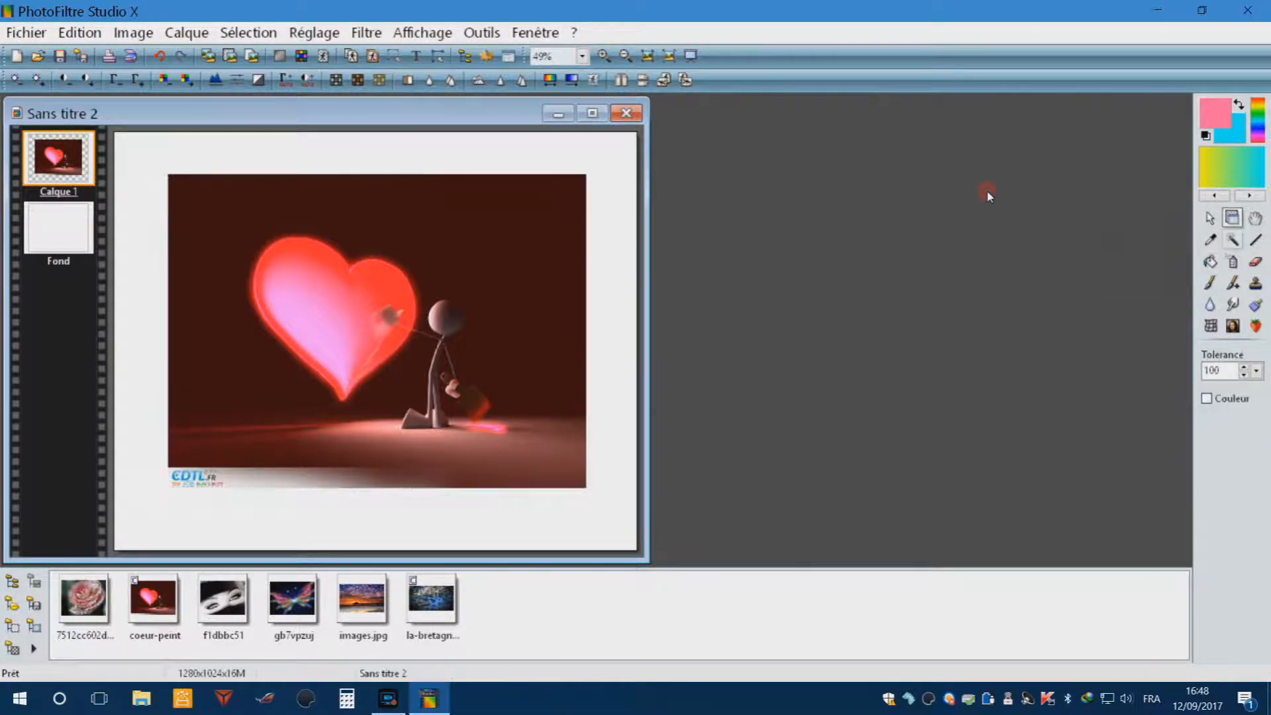
{"action": "left_click", "coordinate": [505, 262]}
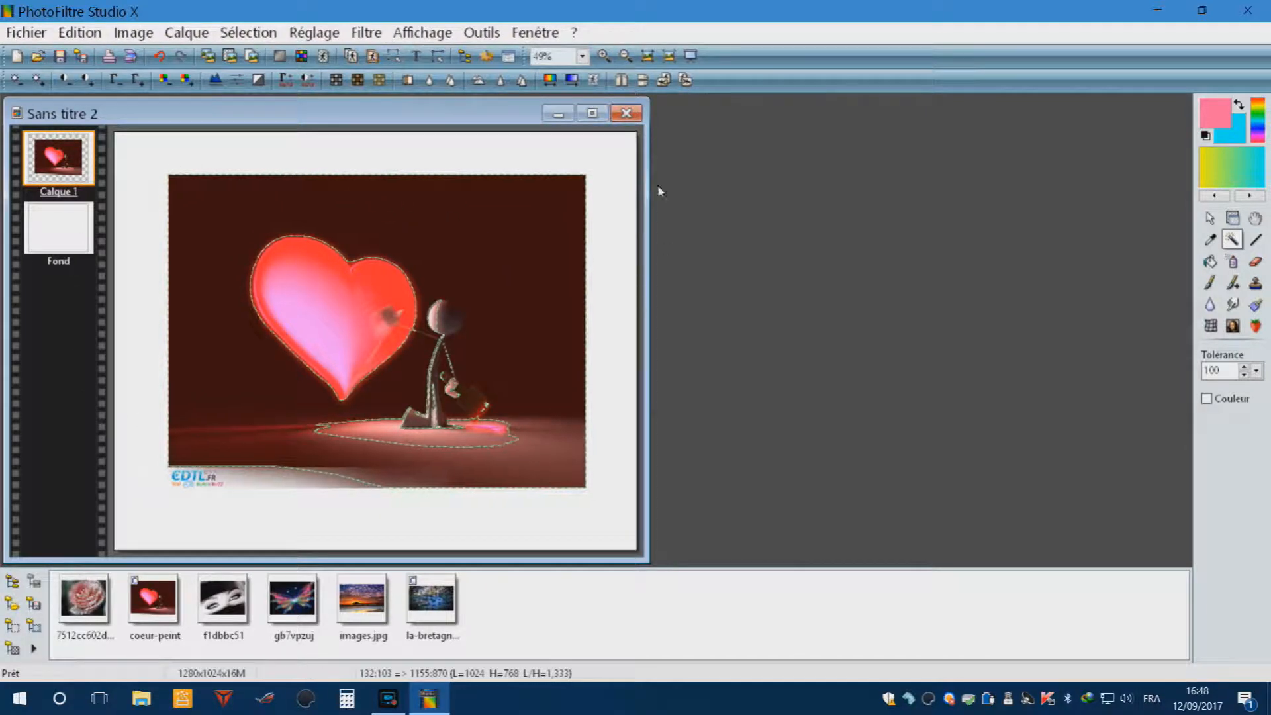
{"action": "right_click", "coordinate": [488, 369]}
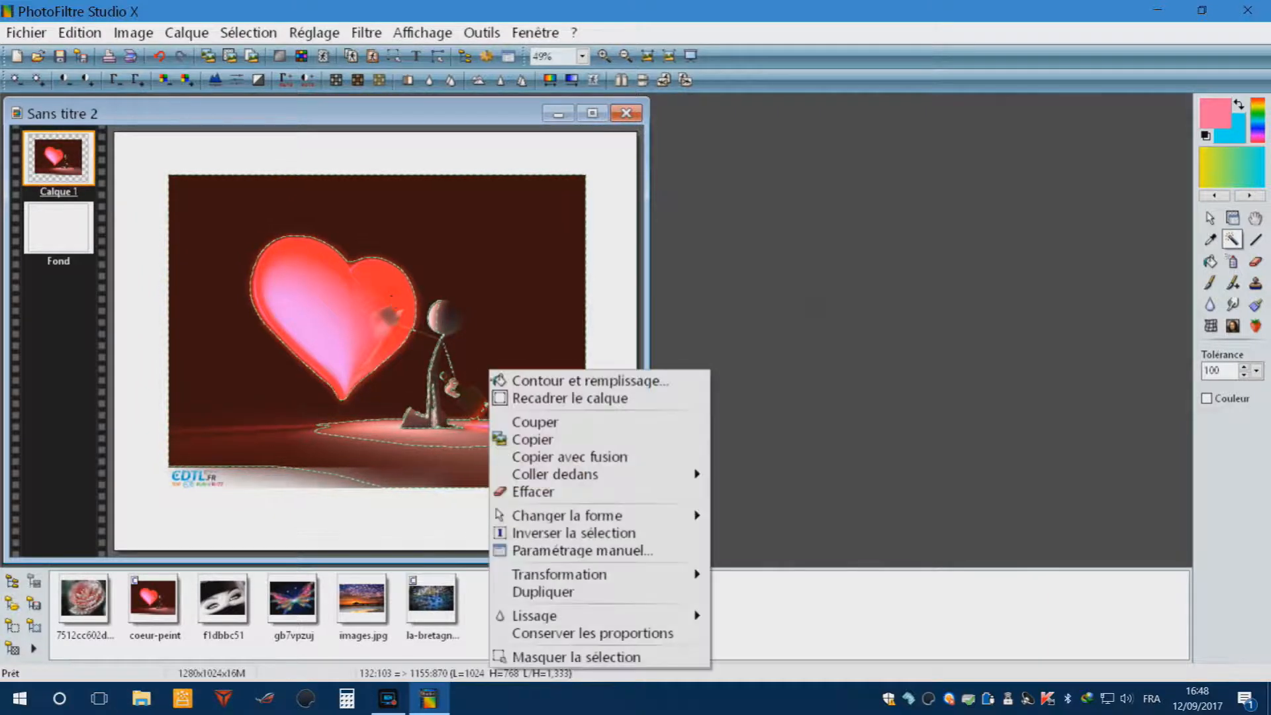
{"action": "left_click", "coordinate": [548, 421]}
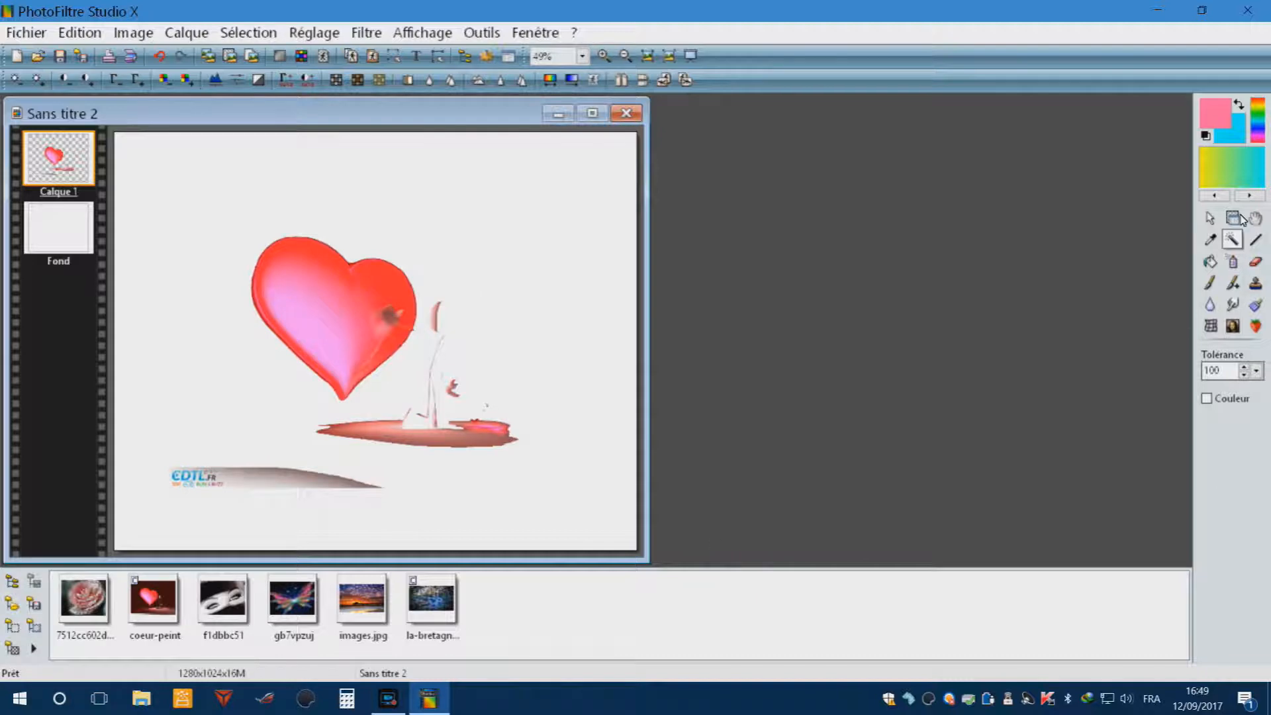
- Lasso the remaining figure, floor and logo fragments beside and below the heart and erase them from the layer
{"action": "left_click", "coordinate": [1209, 219]}
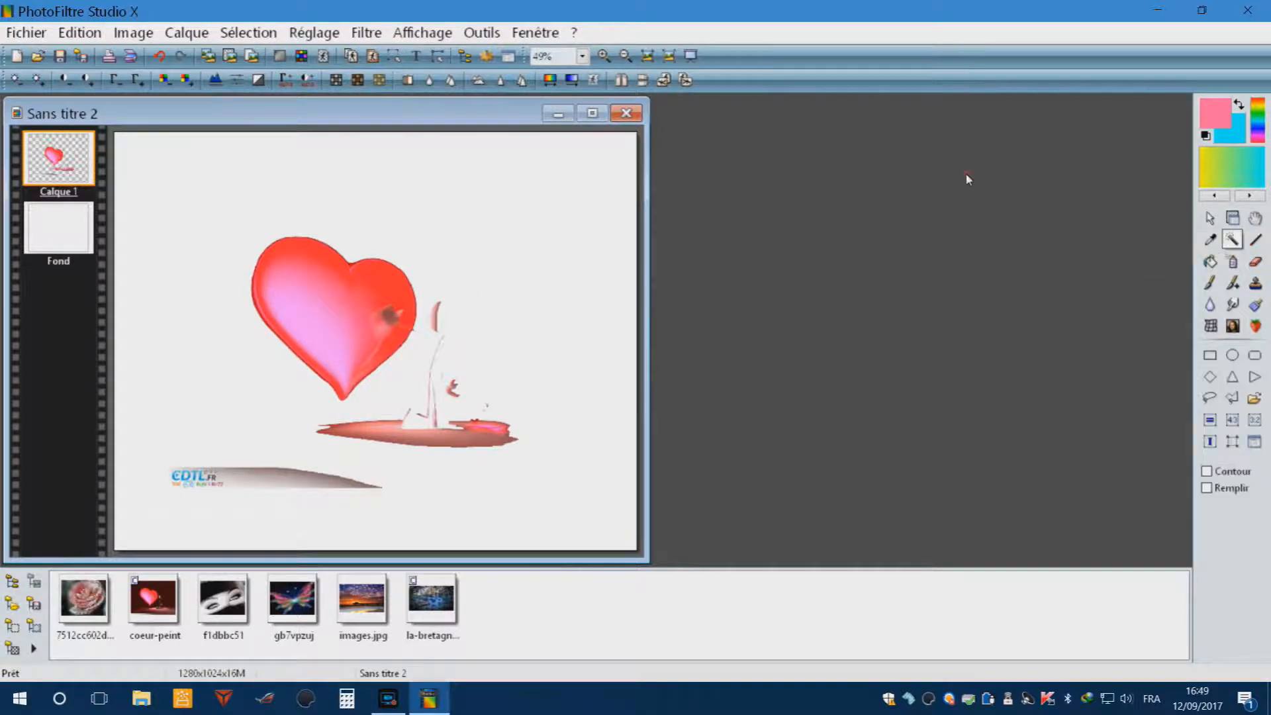
{"action": "left_click", "coordinate": [1209, 398]}
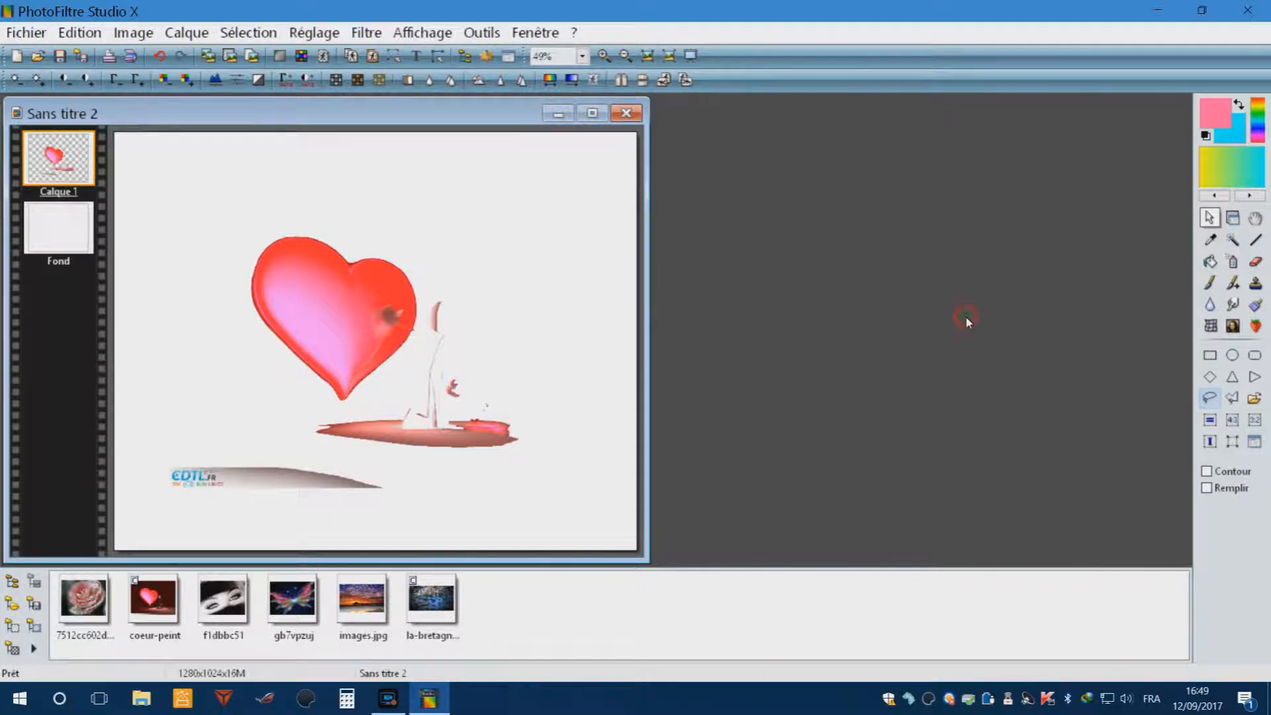
{"action": "mouse_move", "coordinate": [552, 512]}
{"action": "left_mouse_down"}
{"action": "mouse_move", "coordinate": [433, 530]}
{"action": "mouse_move", "coordinate": [224, 524]}
{"action": "mouse_move", "coordinate": [155, 499]}
{"action": "mouse_move", "coordinate": [129, 467]}
{"action": "mouse_move", "coordinate": [398, 393]}
{"action": "mouse_move", "coordinate": [439, 297]}
{"action": "mouse_move", "coordinate": [464, 285]}
{"action": "mouse_move", "coordinate": [504, 306]}
{"action": "mouse_move", "coordinate": [539, 360]}
{"action": "mouse_move", "coordinate": [570, 431]}
{"action": "mouse_move", "coordinate": [576, 506]}
{"action": "mouse_move", "coordinate": [549, 513]}
{"action": "left_mouse_up"}
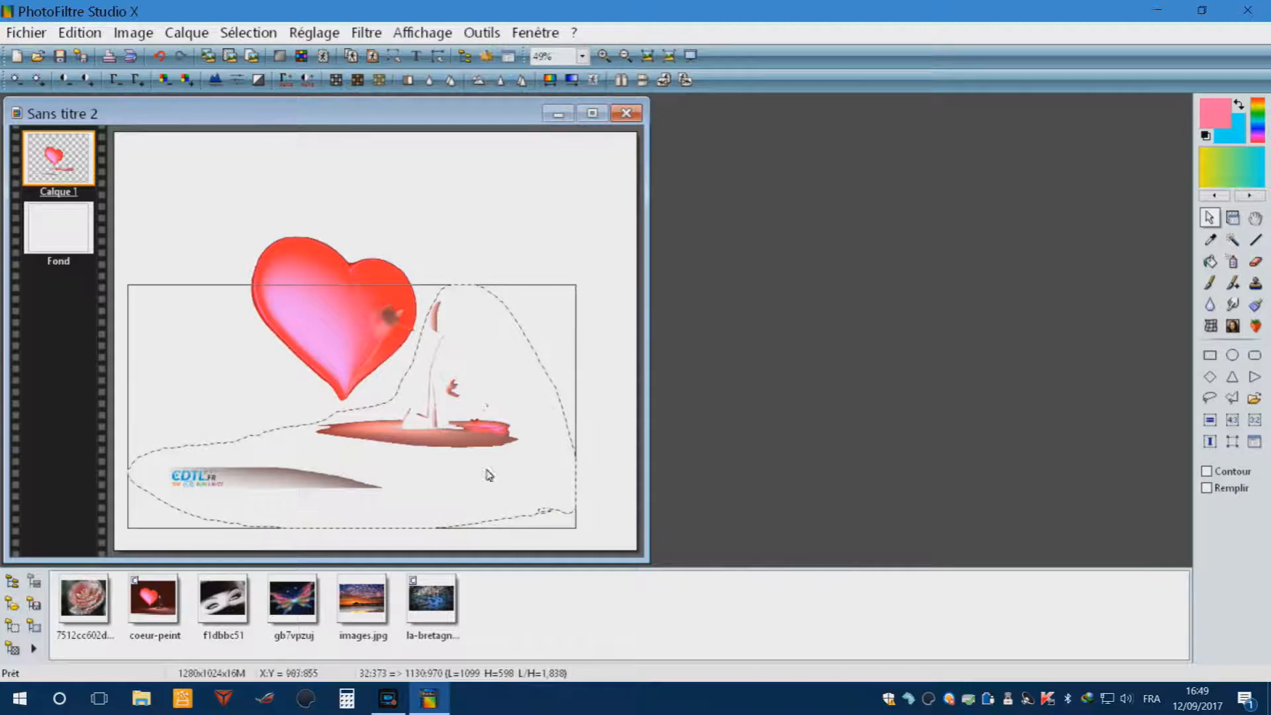
{"action": "right_click", "coordinate": [423, 451]}
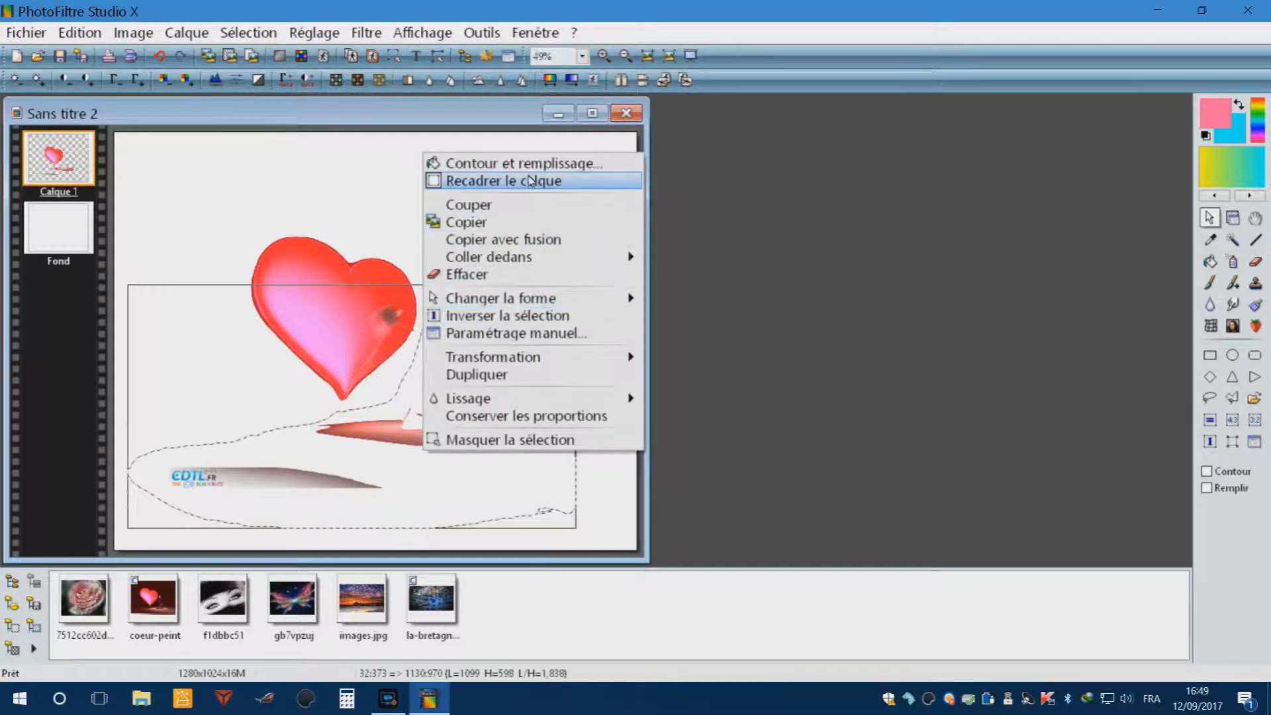
{"action": "left_click", "coordinate": [466, 274]}
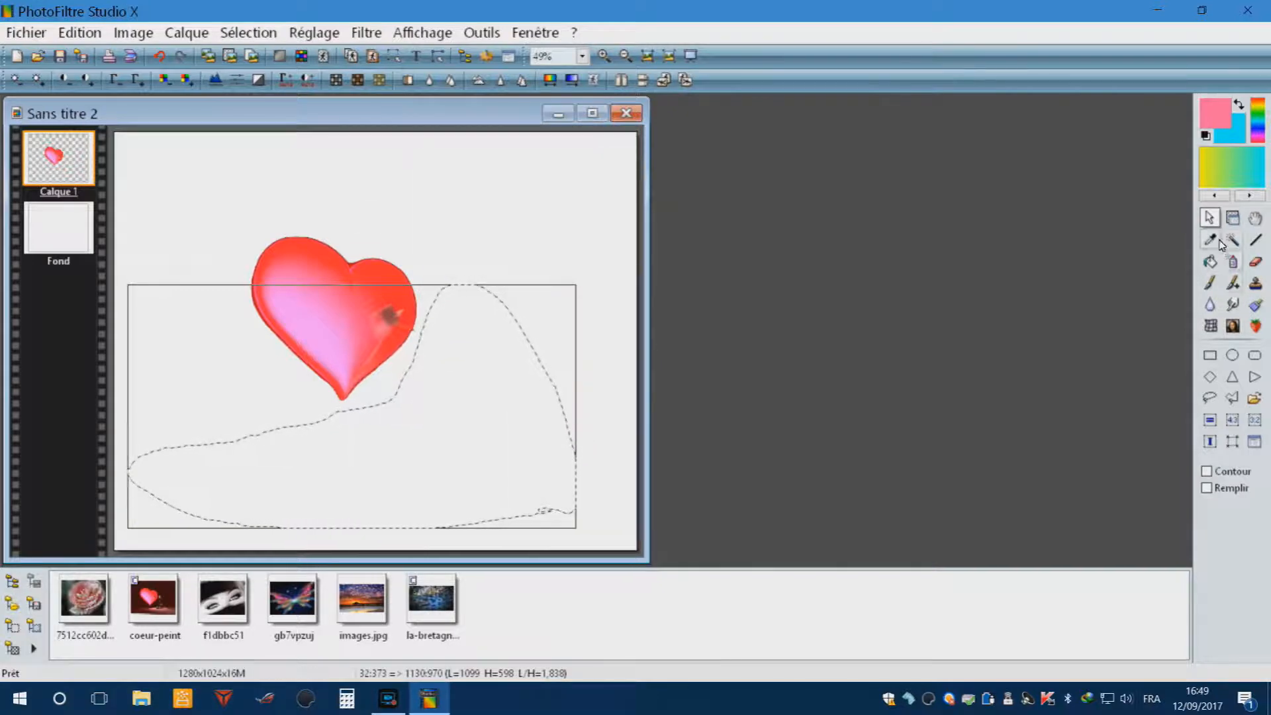
- Shift the heart layer slightly right and down over the white background
{"action": "left_click", "coordinate": [967, 173]}
{"action": "left_click", "coordinate": [1235, 218]}
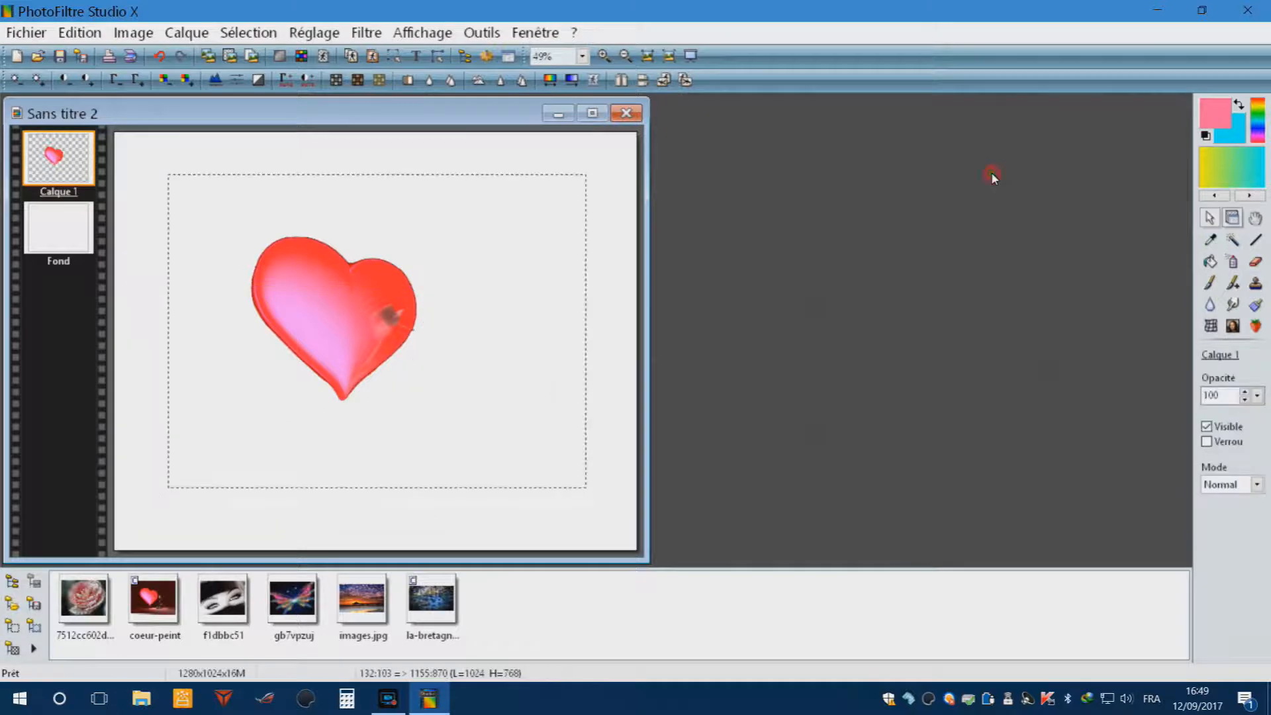
{"action": "mouse_move", "coordinate": [360, 351]}
{"action": "left_mouse_down"}
{"action": "mouse_move", "coordinate": [377, 358]}
{"action": "mouse_move", "coordinate": [354, 353]}
{"action": "left_mouse_up"}
{"action": "left_click", "coordinate": [315, 419]}
{"action": "left_click_drag", "start_coordinate": [350, 333], "coordinate": [374, 341]}
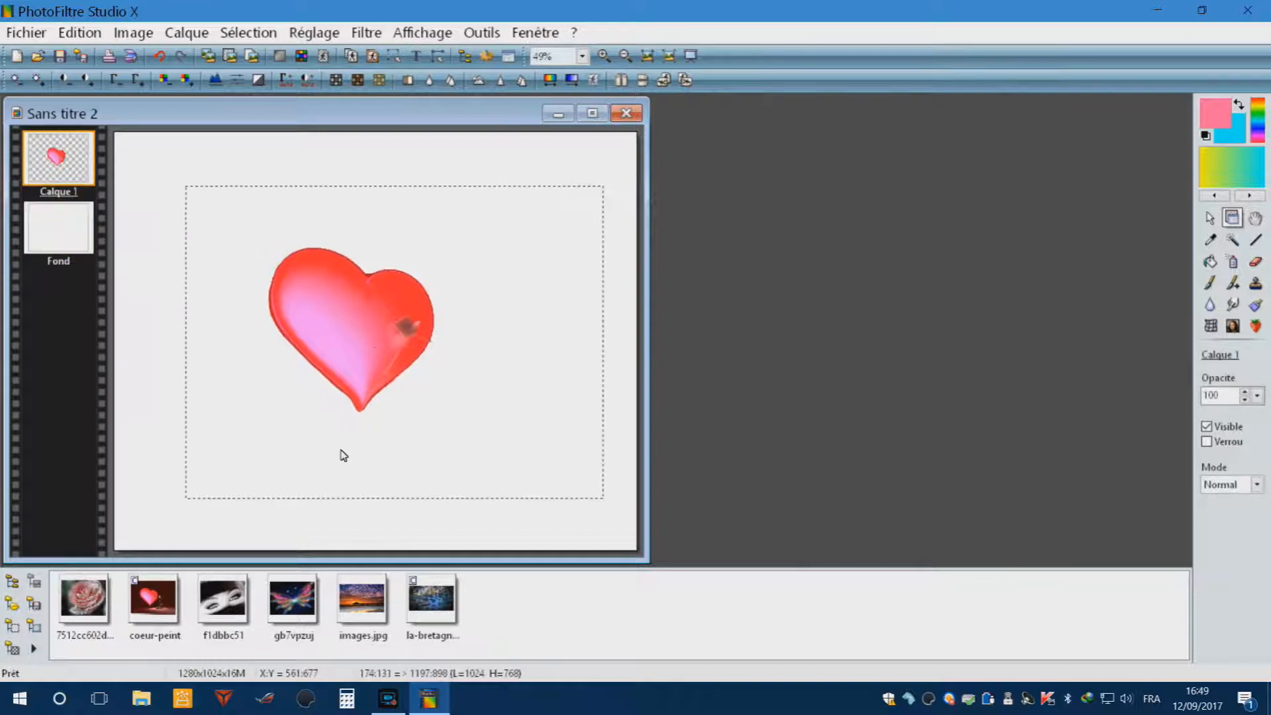
{"action": "left_click", "coordinate": [367, 361]}
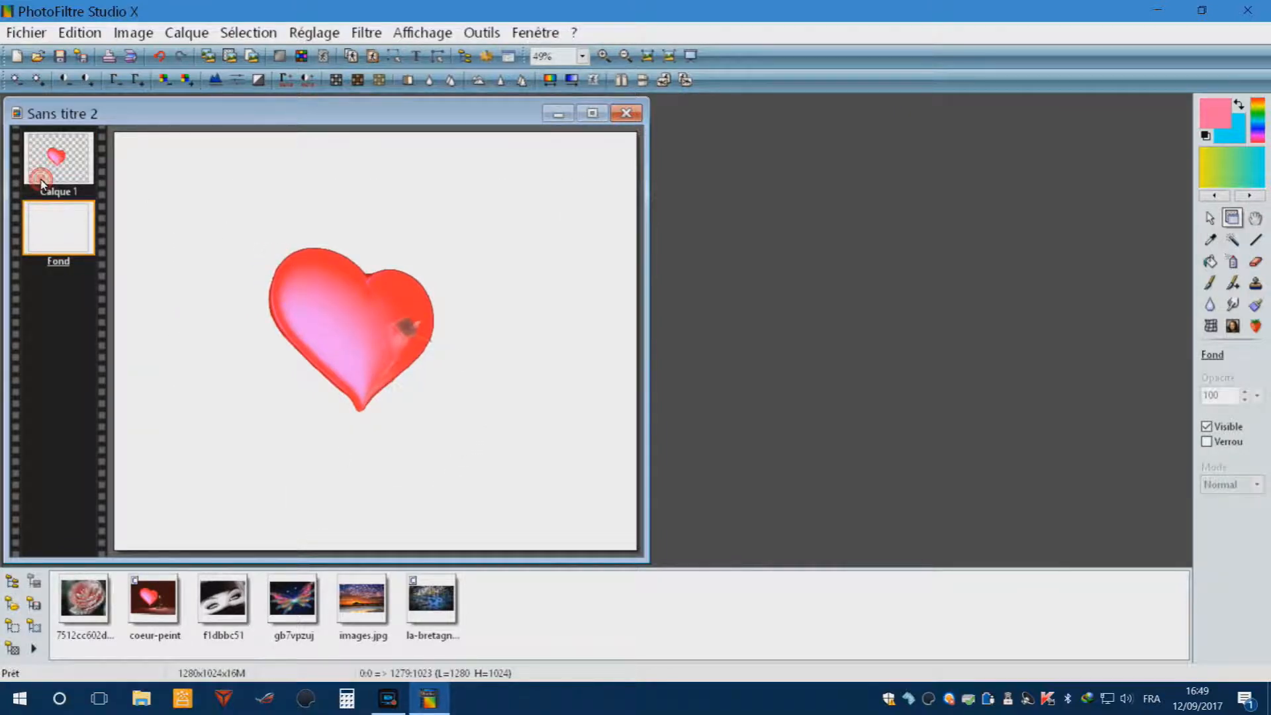
{"action": "left_click", "coordinate": [364, 345]}
{"action": "left_click_drag", "start_coordinate": [364, 345], "coordinate": [362, 346]}
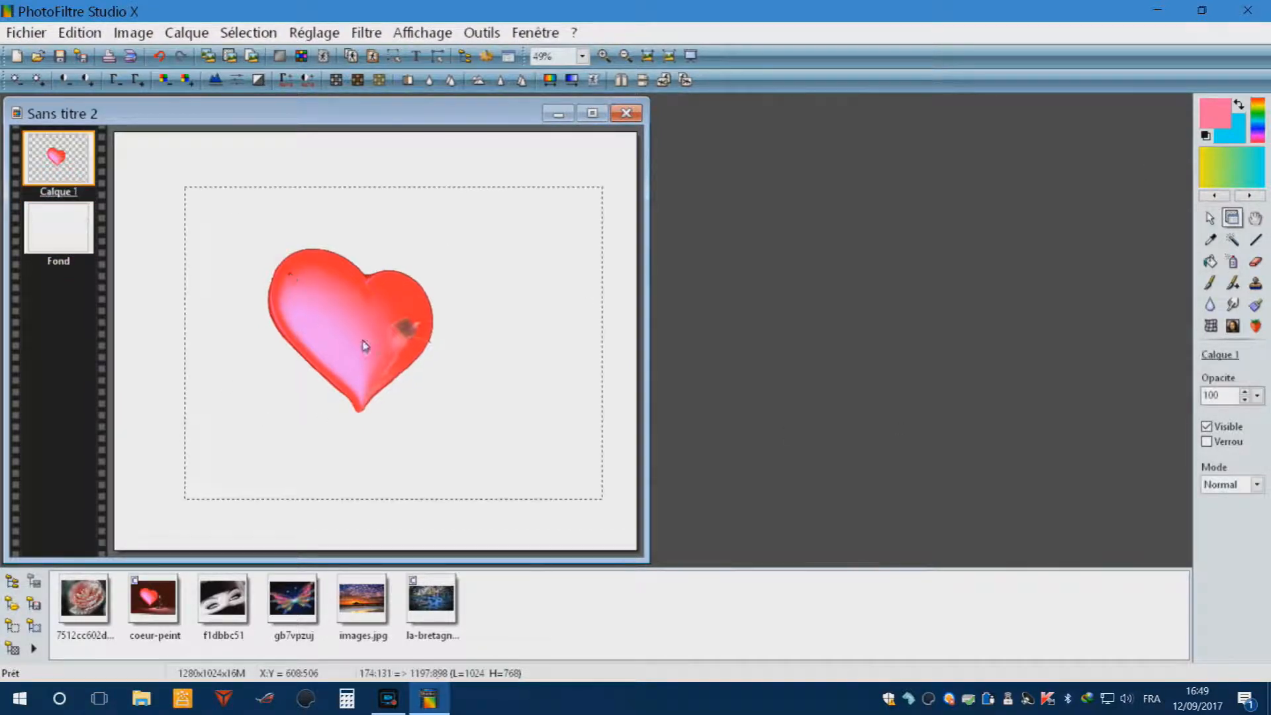
- Fill the Fond background layer with the current pink foreground colour
{"action": "left_click", "coordinate": [1210, 240]}
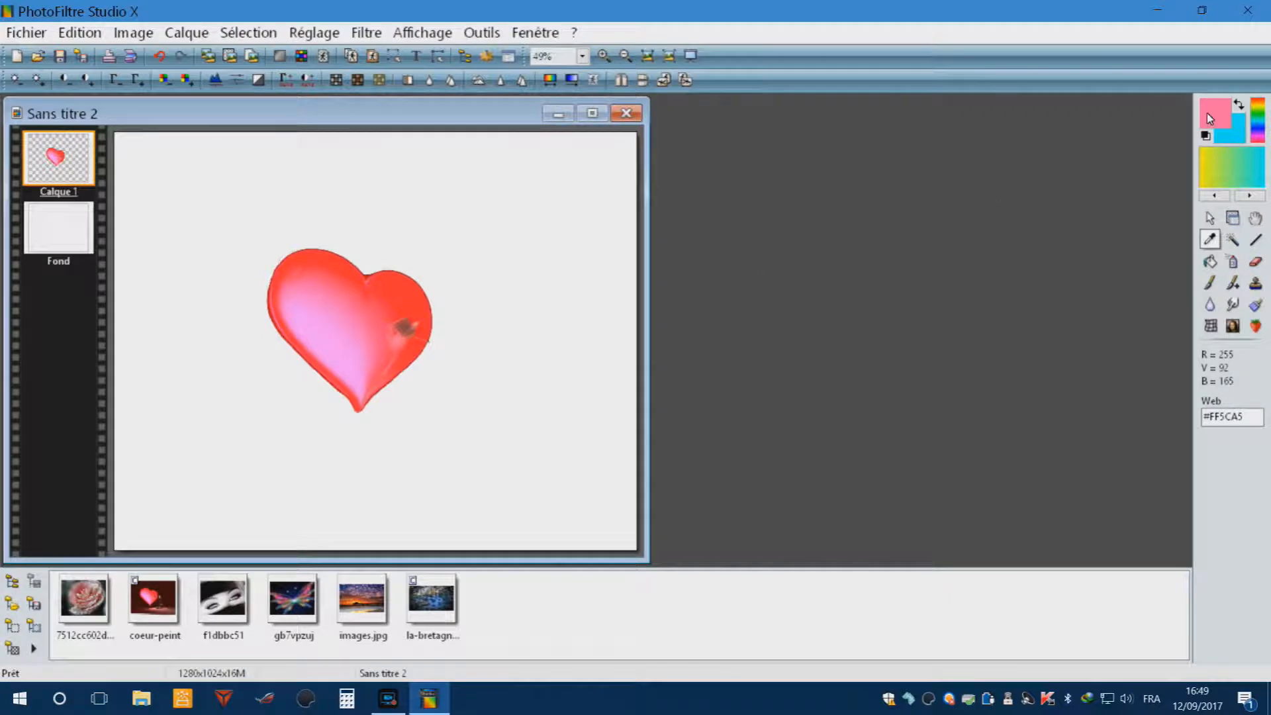
{"action": "left_click", "coordinate": [1210, 263]}
{"action": "left_click", "coordinate": [54, 239]}
{"action": "left_click", "coordinate": [400, 159]}
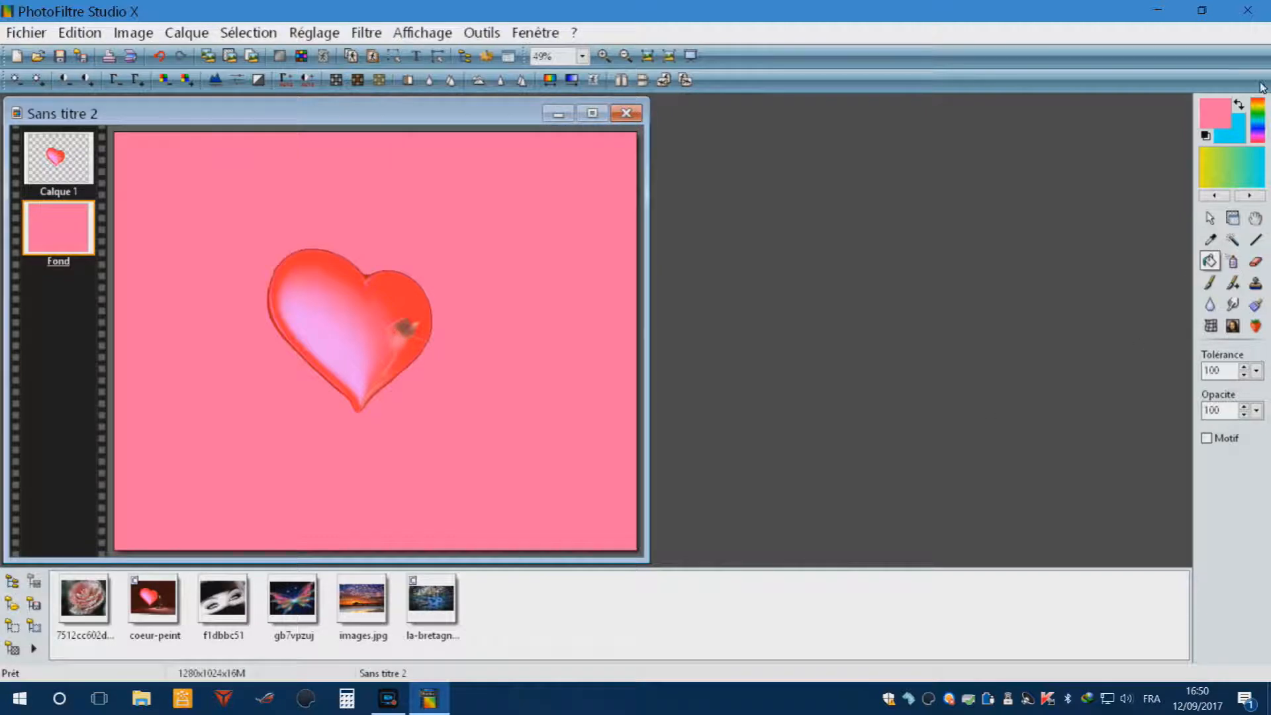
- Shift the heart layer slightly left and merge it with the pink background layer
{"action": "left_click", "coordinate": [1232, 217]}
{"action": "mouse_move", "coordinate": [359, 332]}
{"action": "left_mouse_down"}
{"action": "mouse_move", "coordinate": [364, 343]}
{"action": "mouse_move", "coordinate": [315, 329]}
{"action": "mouse_move", "coordinate": [338, 327]}
{"action": "left_mouse_up"}
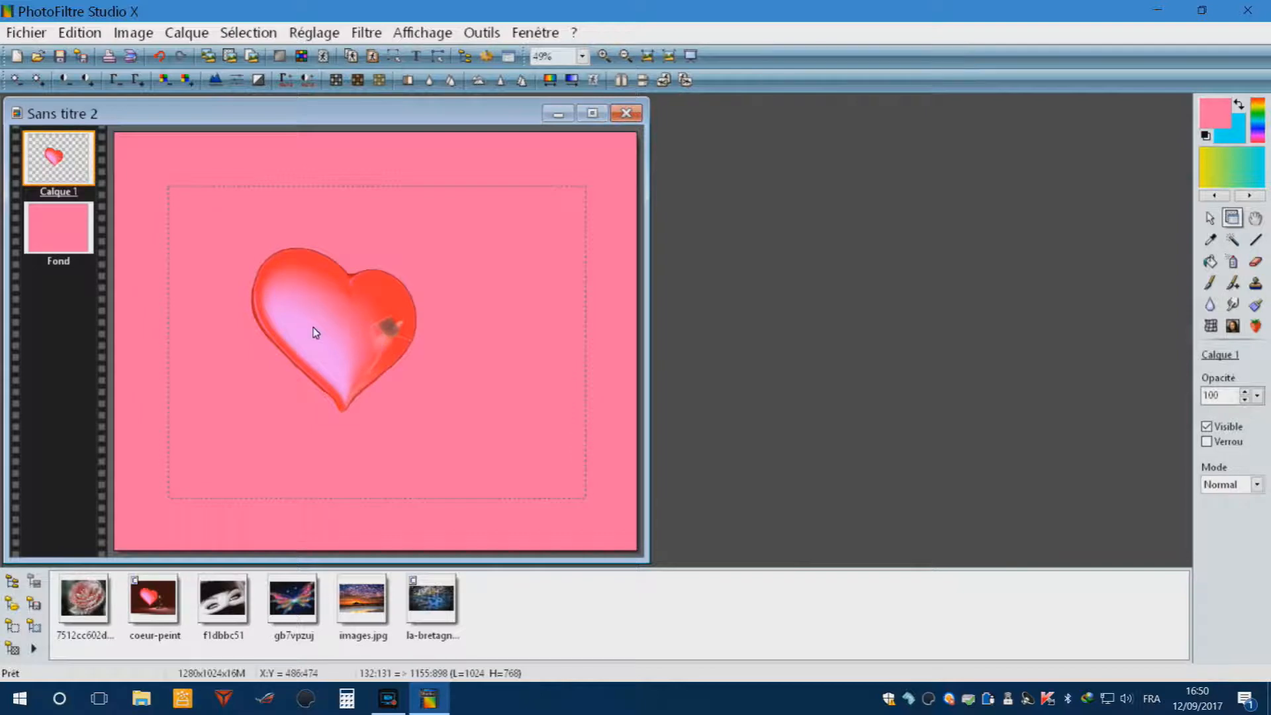
{"action": "right_click", "coordinate": [314, 327]}
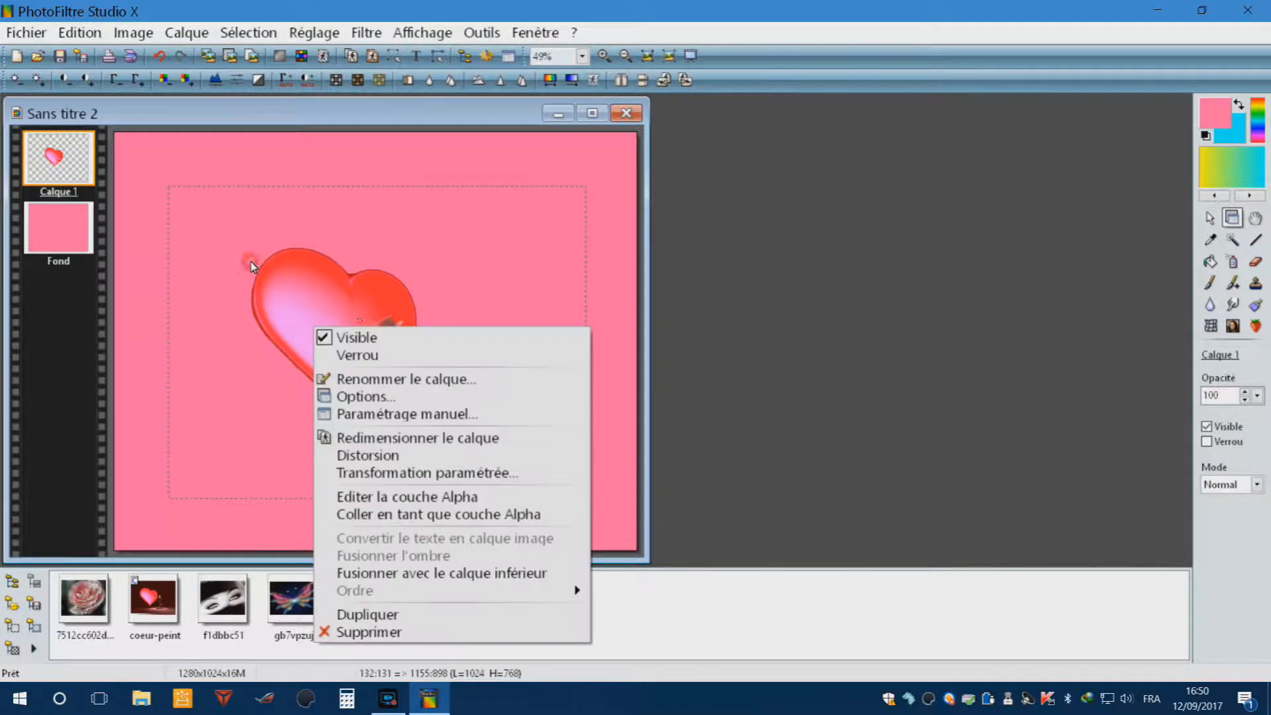
{"action": "left_click", "coordinate": [417, 574]}
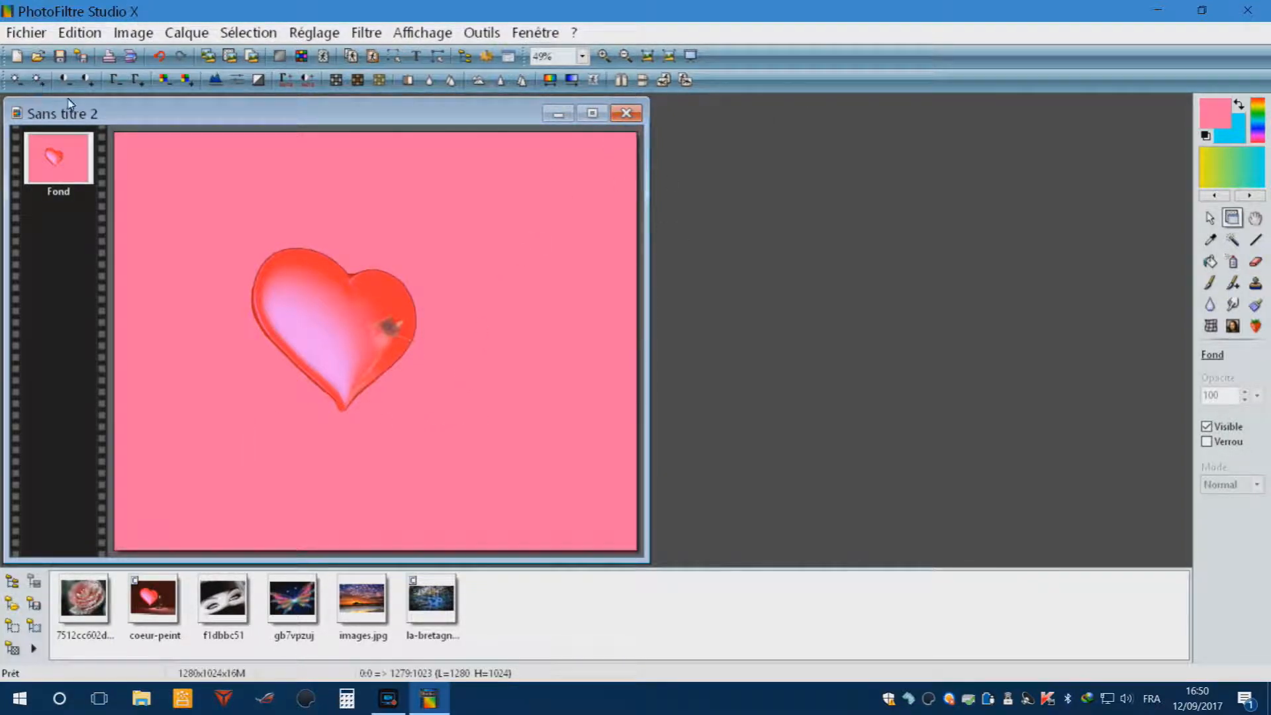
- Undo the layer merge, the pink background fill and the recent moves of the heart layer
{"action": "left_click", "coordinate": [160, 56]}
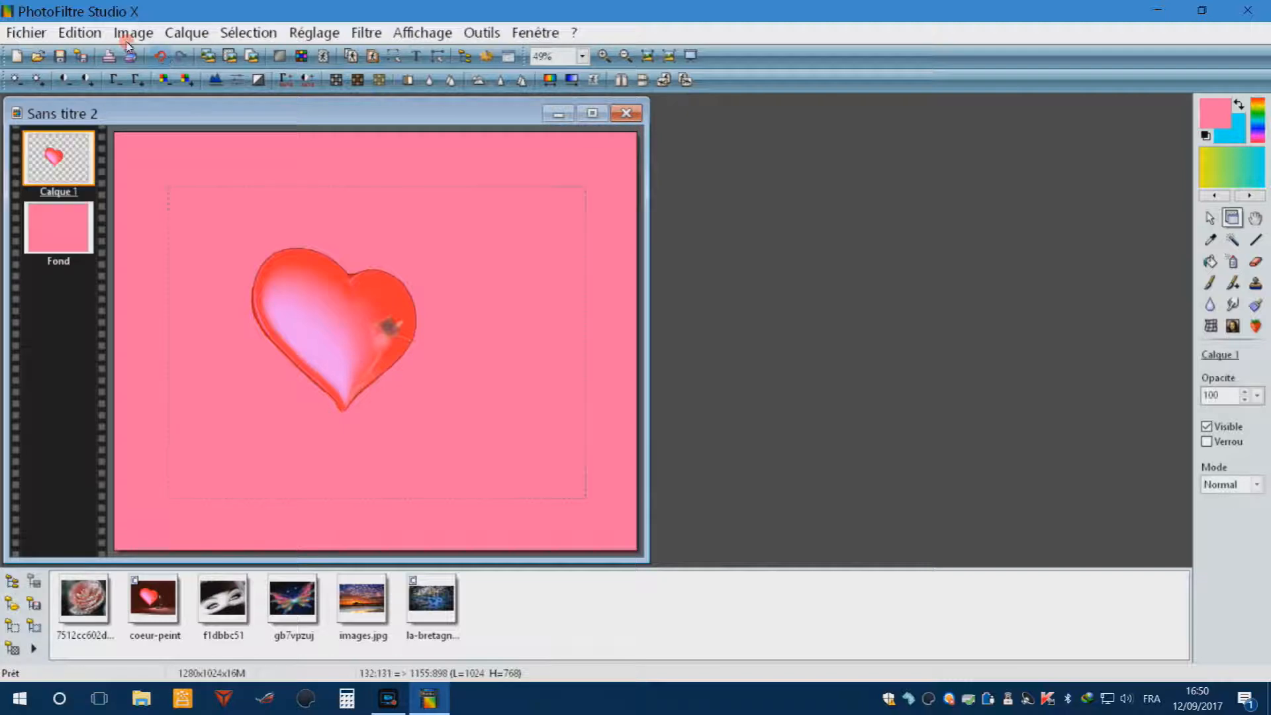
{"action": "left_click", "coordinate": [157, 57]}
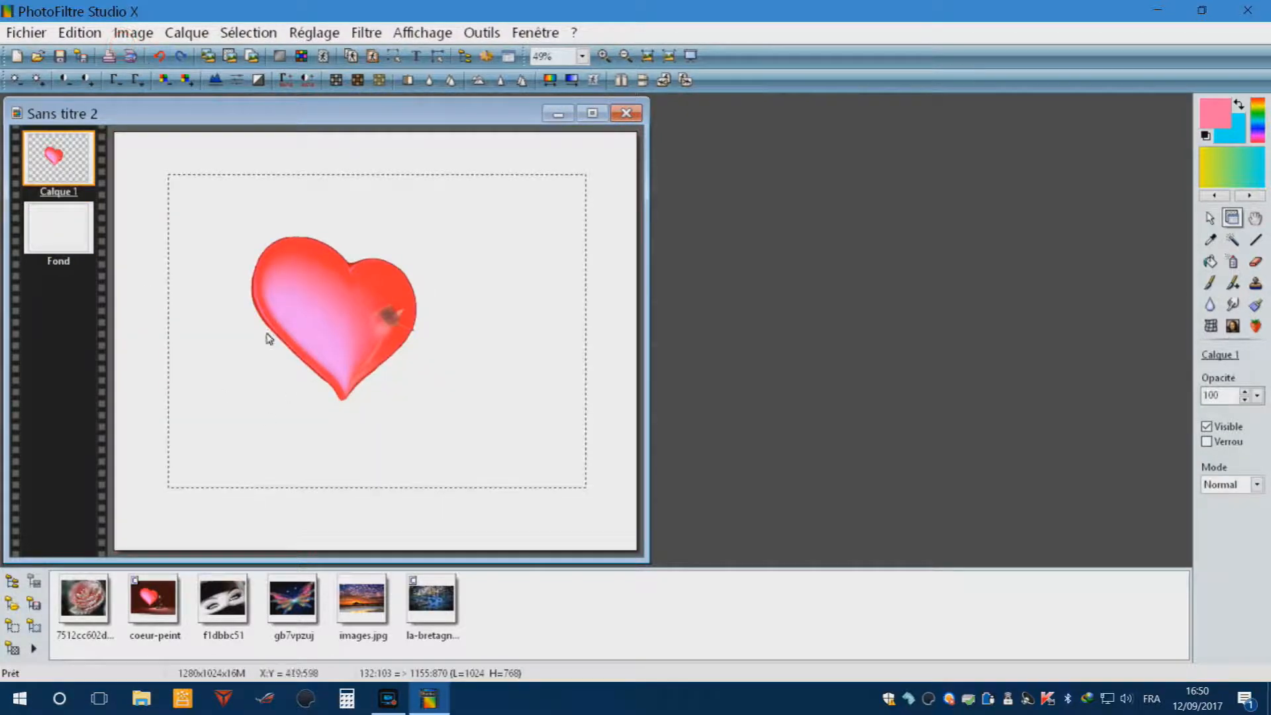
- Delete the heart layer from the image
{"action": "right_click", "coordinate": [63, 169]}
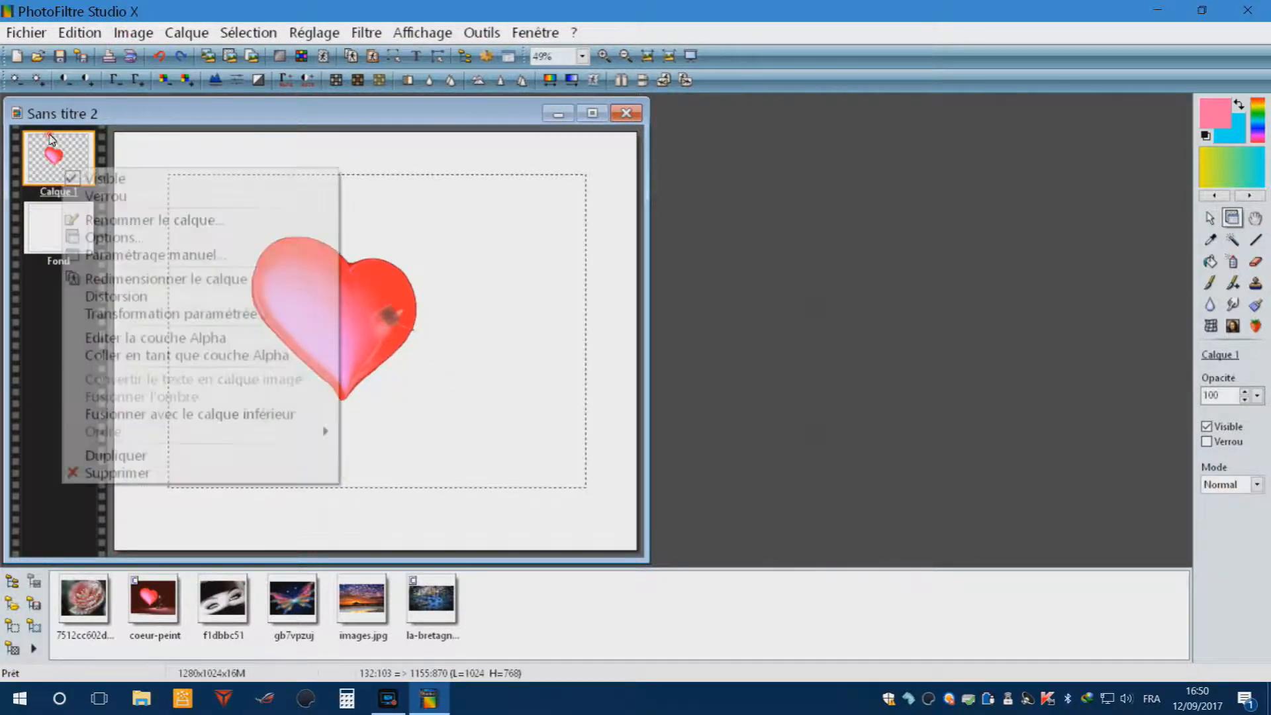
{"action": "left_click", "coordinate": [117, 473]}
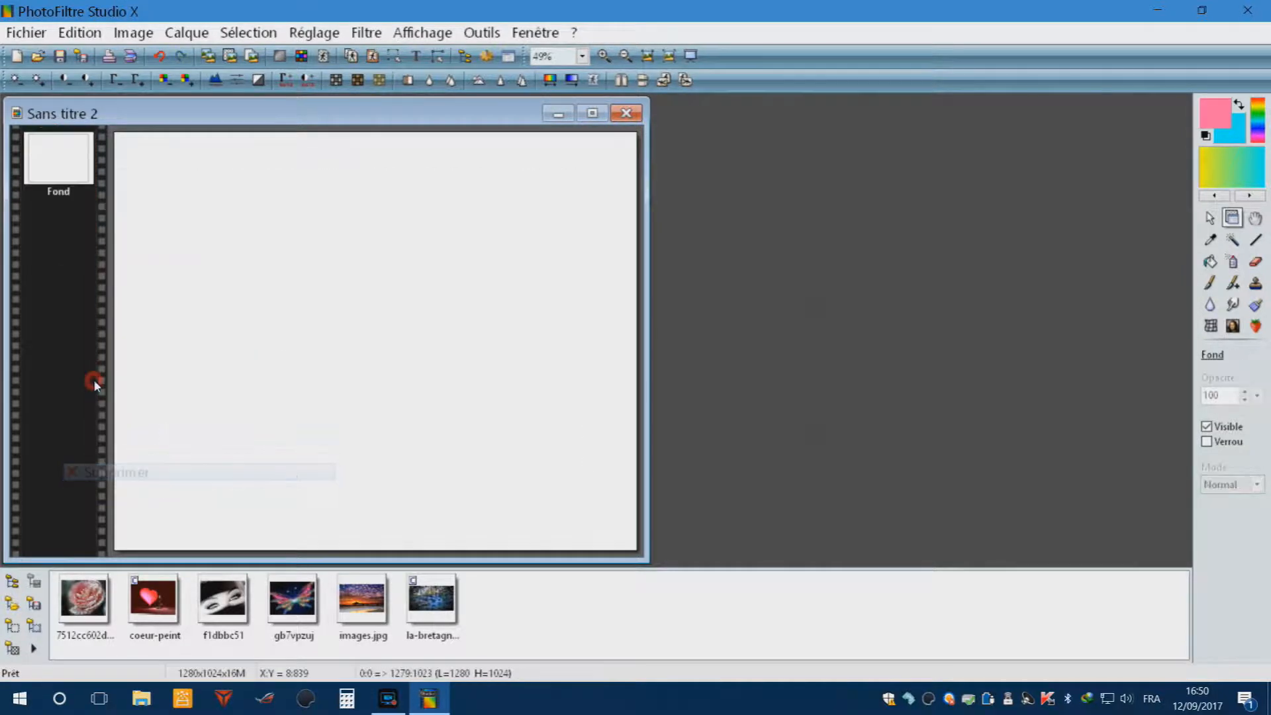
{"action": "left_click", "coordinate": [232, 374]}
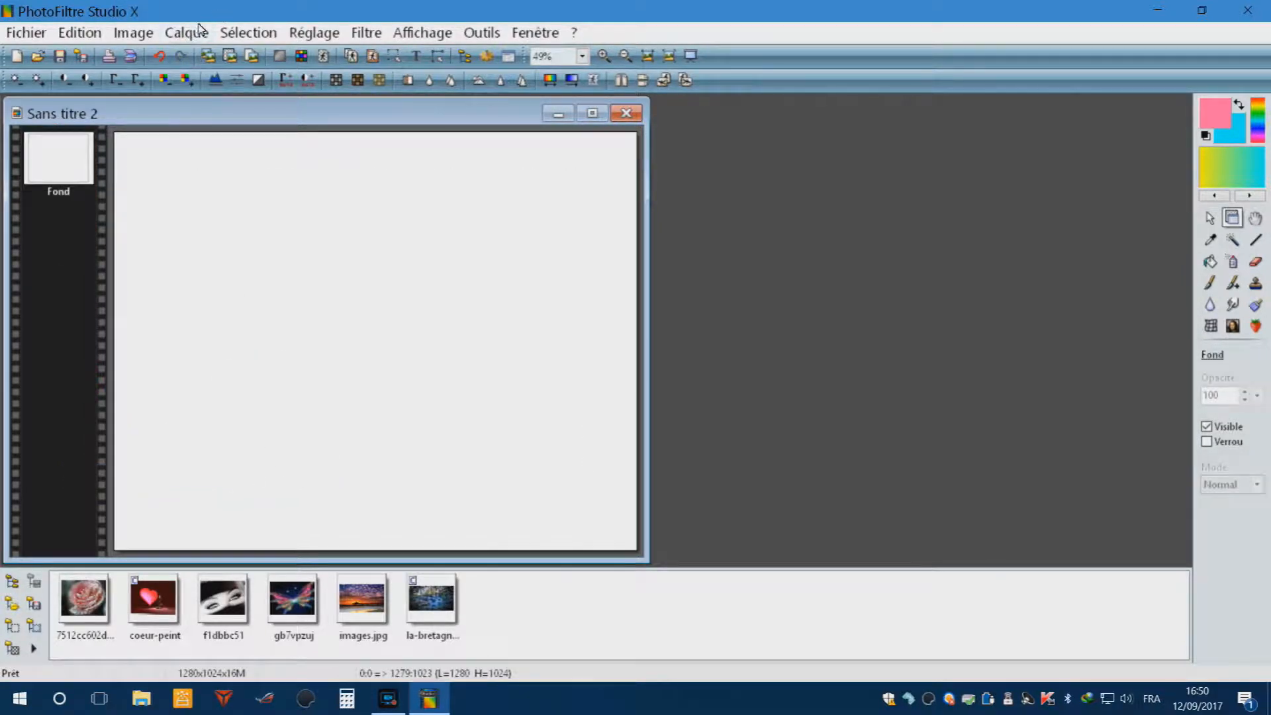
- Open the rose photo as a new layer above the white background and shift it slightly left and up
{"action": "left_click", "coordinate": [187, 33]}
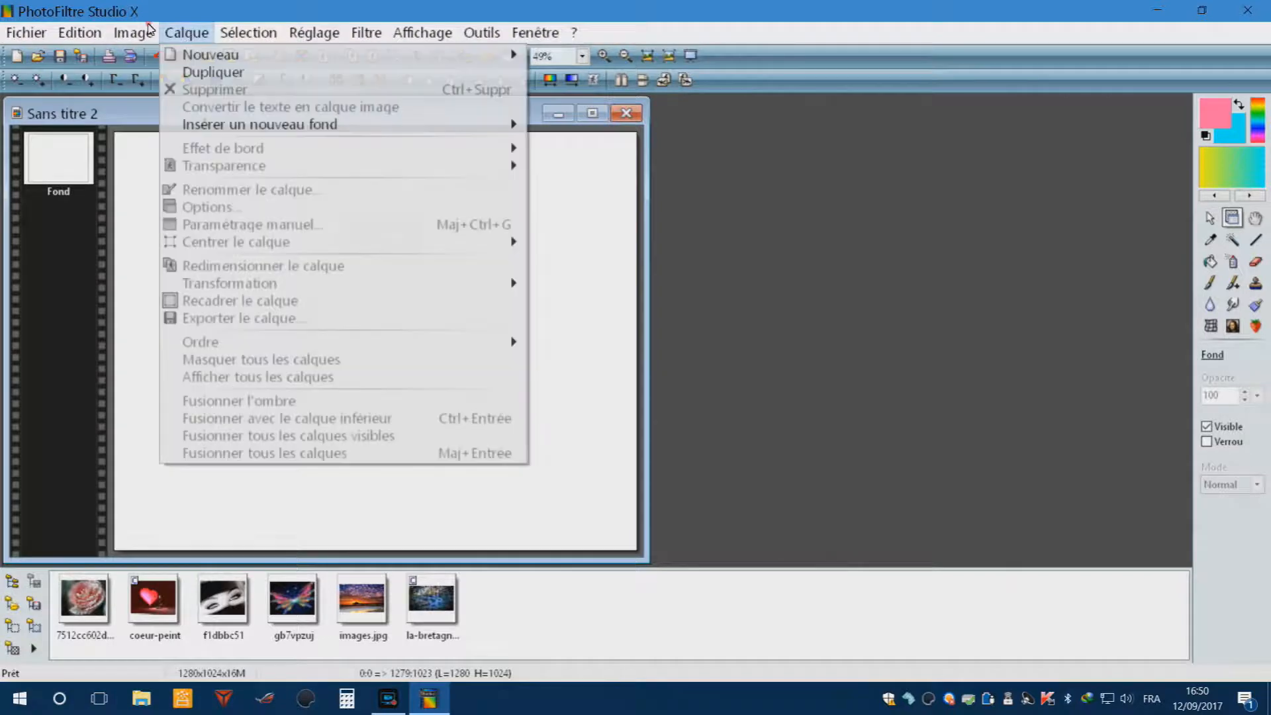
{"action": "left_click", "coordinate": [187, 33]}
{"action": "left_click", "coordinate": [186, 34]}
{"action": "mouse_move", "coordinate": [409, 60]}
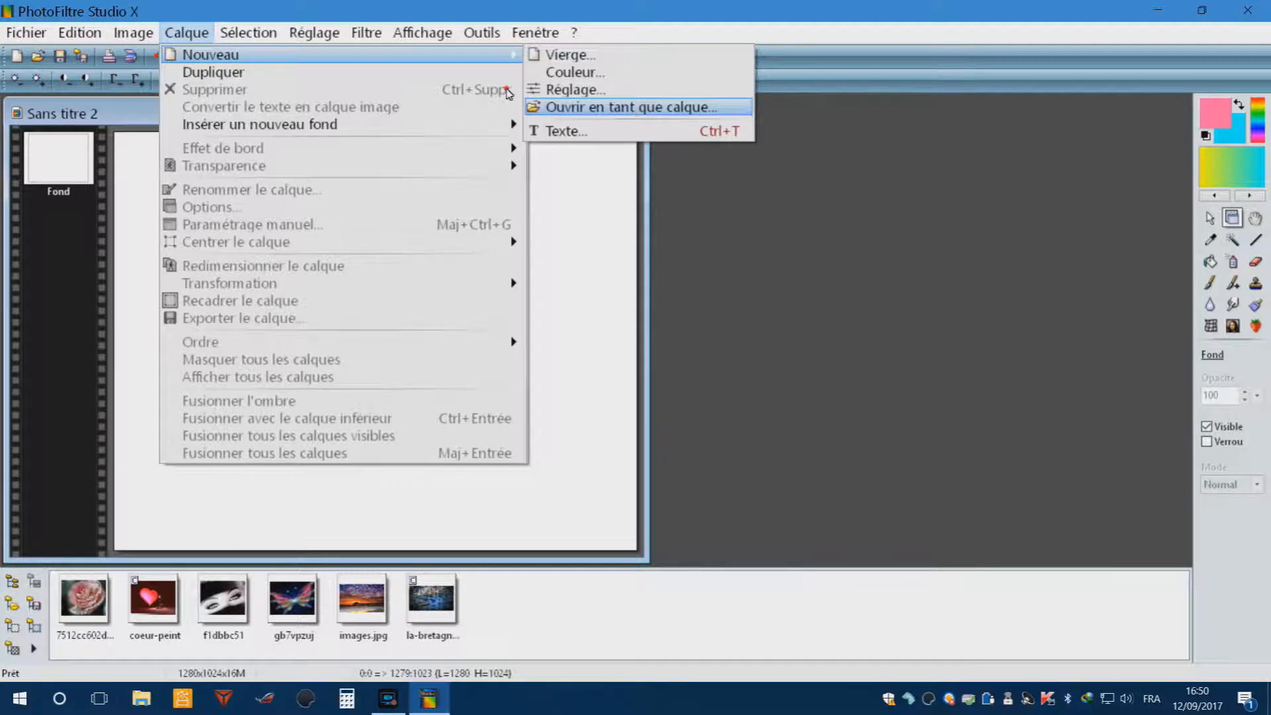
{"action": "left_click", "coordinate": [632, 109]}
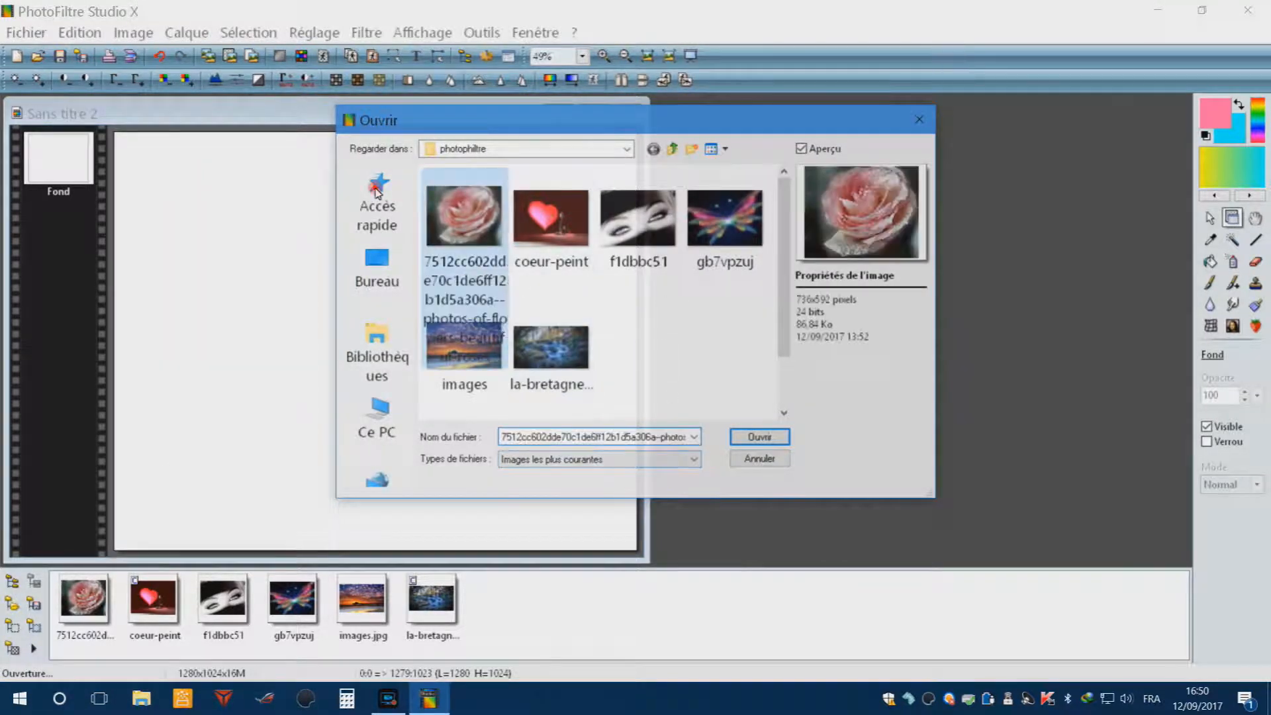
{"action": "double_click", "coordinate": [472, 241]}
{"action": "left_click_drag", "start_coordinate": [373, 360], "coordinate": [349, 339]}
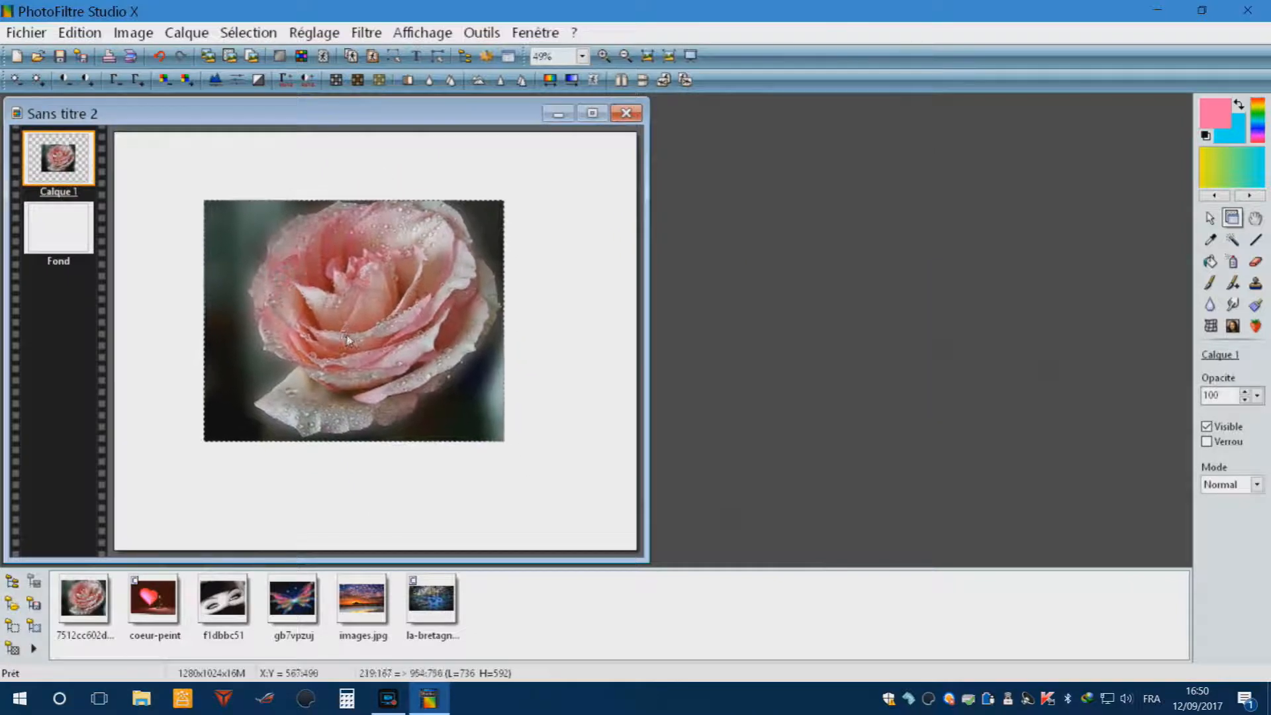
{"action": "left_click_drag", "start_coordinate": [276, 266], "coordinate": [276, 278]}
{"action": "right_click", "coordinate": [277, 282]}
{"action": "left_click", "coordinate": [578, 256]}
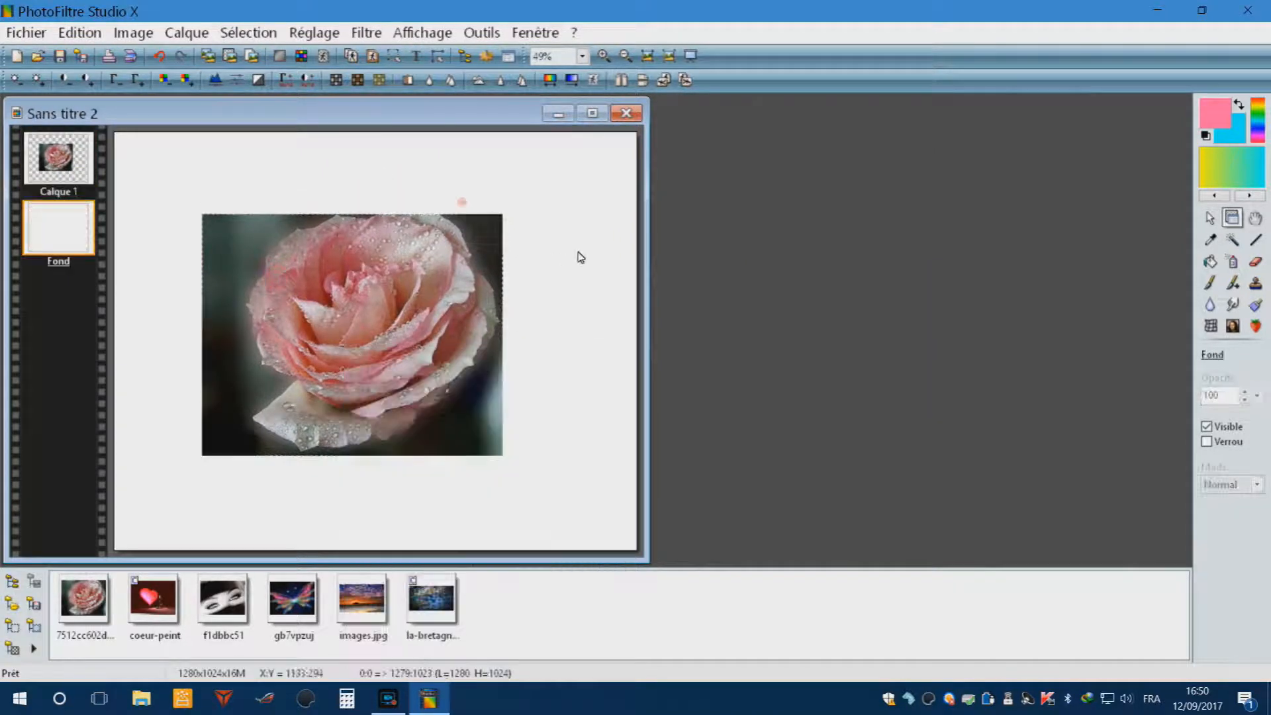
- Resize the rose layer proportionally to about 998 × 803 pixels, keeping it roughly centred on the canvas
{"action": "right_click", "coordinate": [261, 286]}
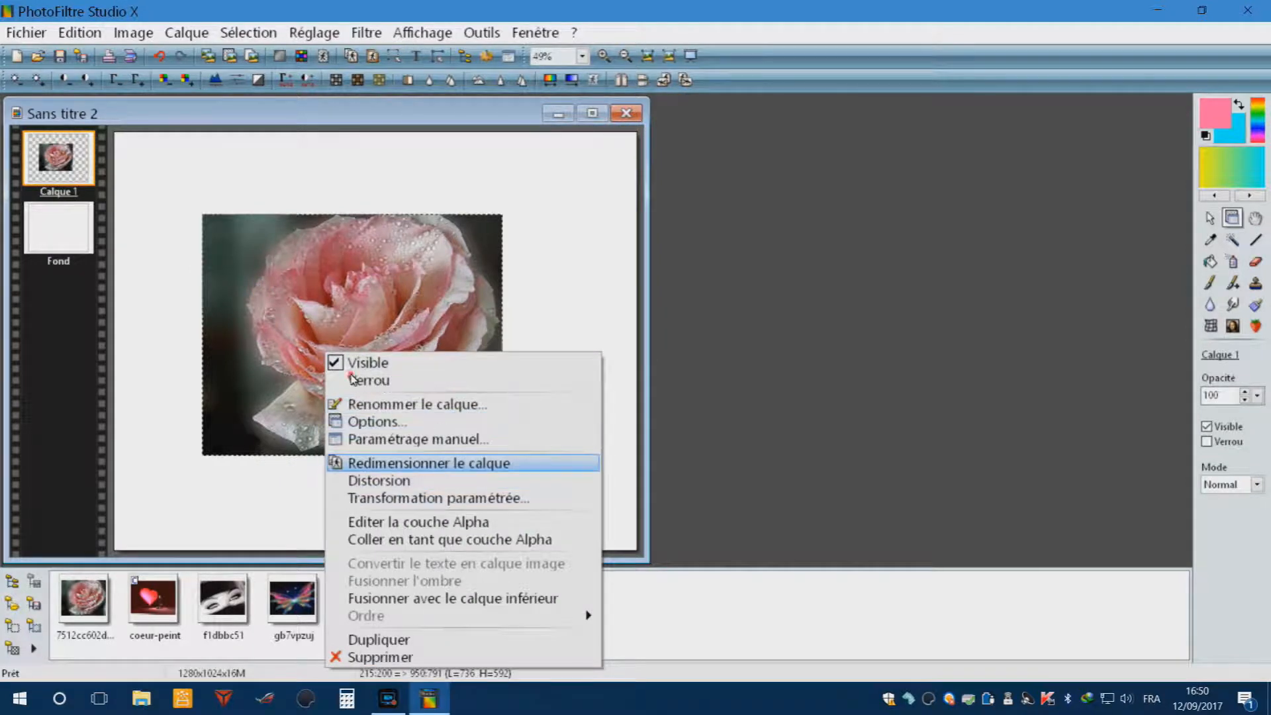
{"action": "left_click", "coordinate": [432, 464]}
{"action": "left_click_drag", "start_coordinate": [503, 336], "coordinate": [589, 343]}
{"action": "left_click_drag", "start_coordinate": [412, 359], "coordinate": [385, 307]}
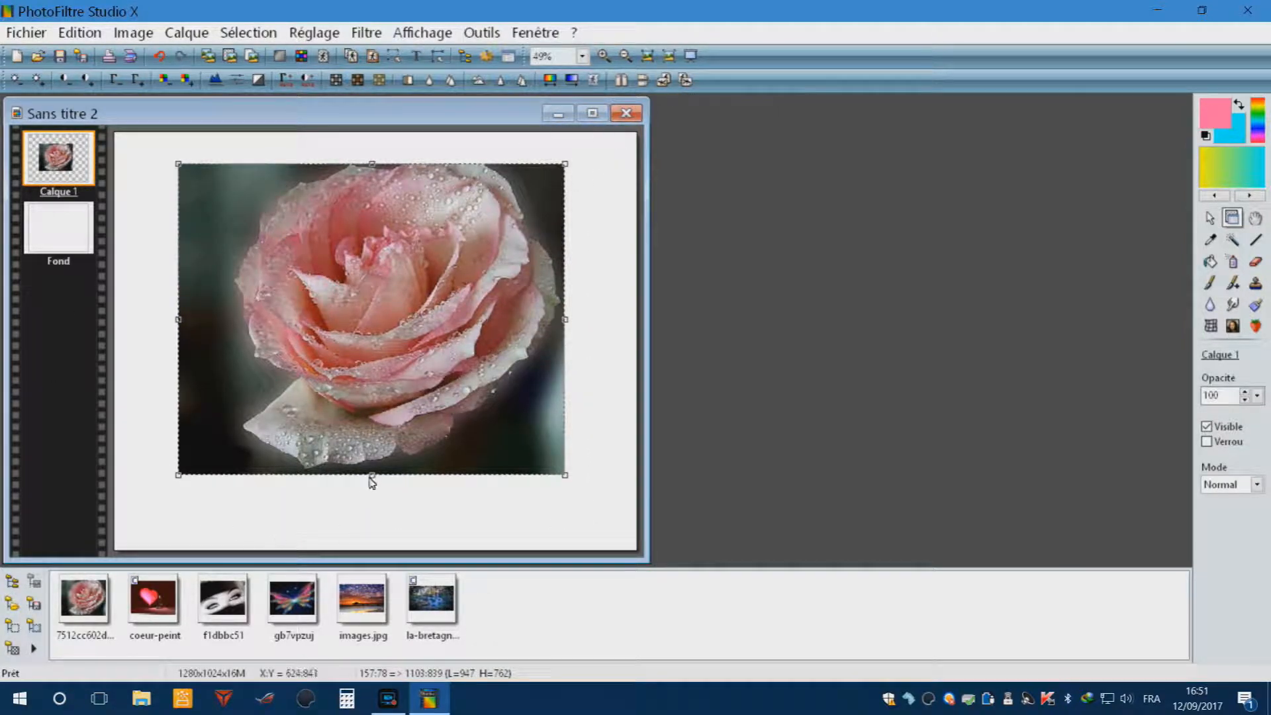
{"action": "left_click_drag", "start_coordinate": [372, 475], "coordinate": [373, 492]}
{"action": "left_click_drag", "start_coordinate": [387, 424], "coordinate": [376, 424]}
{"action": "left_click_drag", "start_coordinate": [374, 409], "coordinate": [359, 411]}
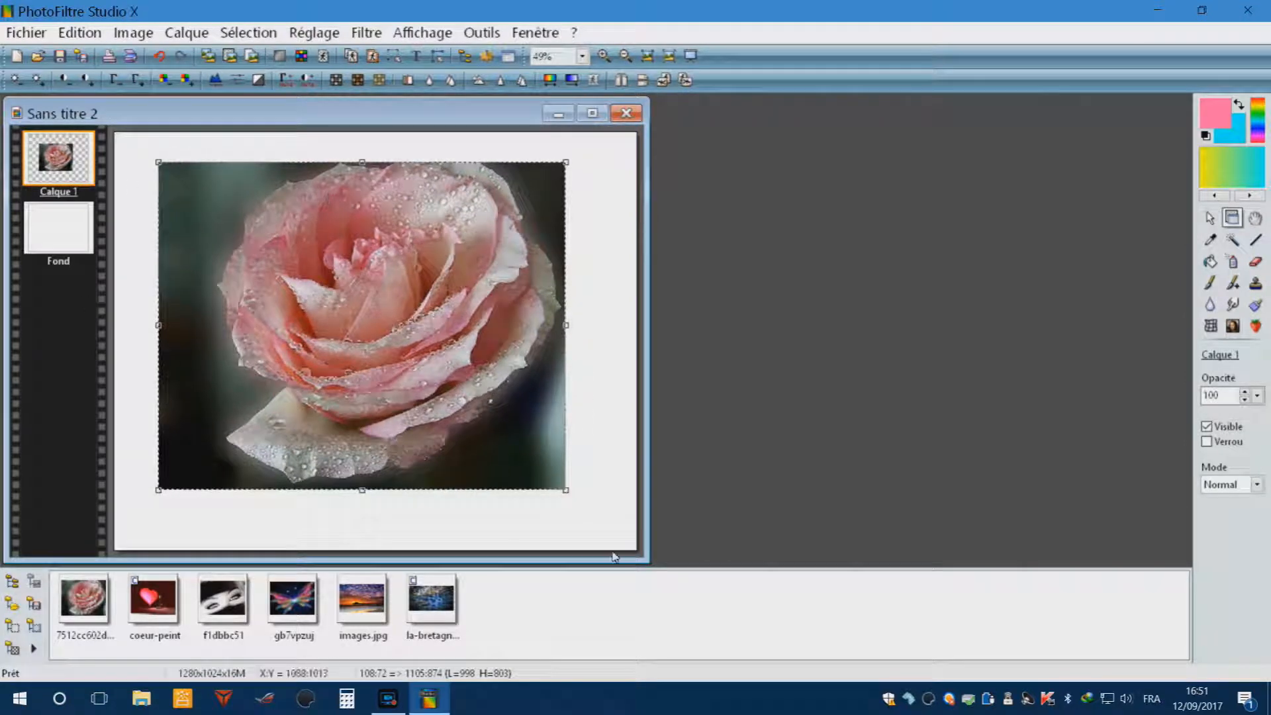
{"action": "mouse_move", "coordinate": [330, 319]}
{"action": "left_mouse_down"}
{"action": "mouse_move", "coordinate": [314, 313]}
{"action": "mouse_move", "coordinate": [313, 328]}
{"action": "left_mouse_up"}
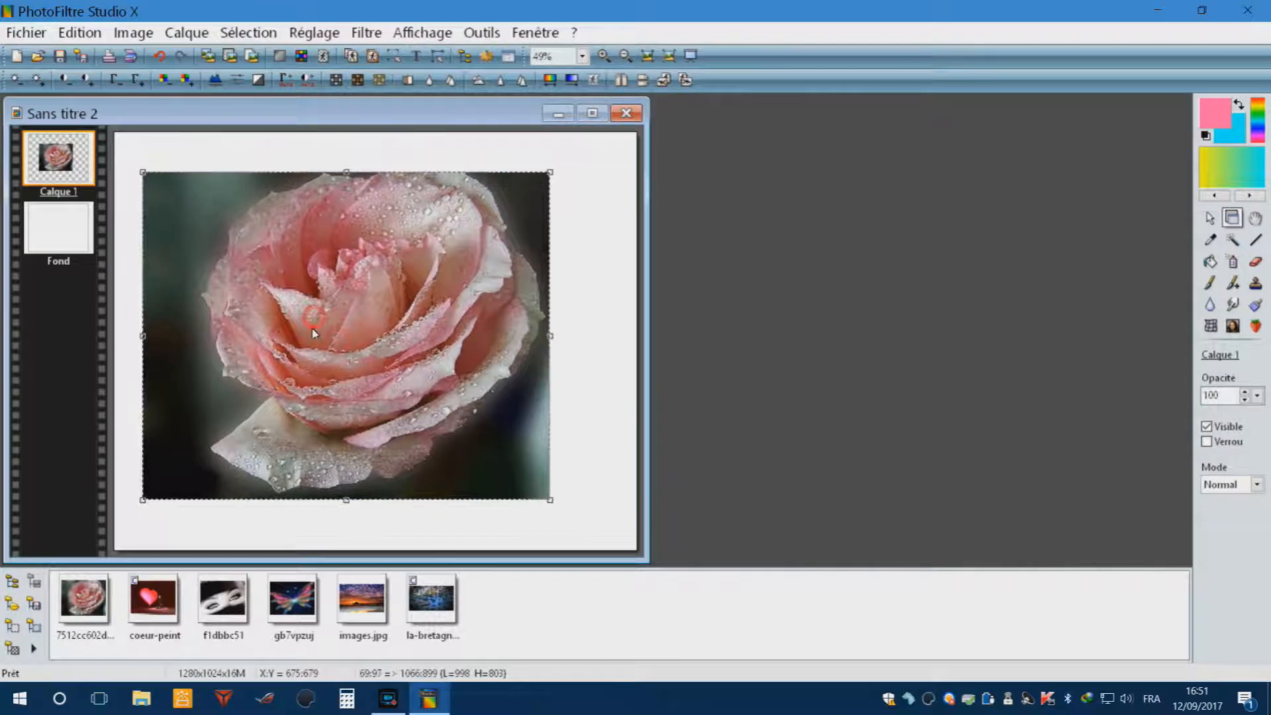
{"action": "left_click_drag", "start_coordinate": [334, 406], "coordinate": [357, 400]}
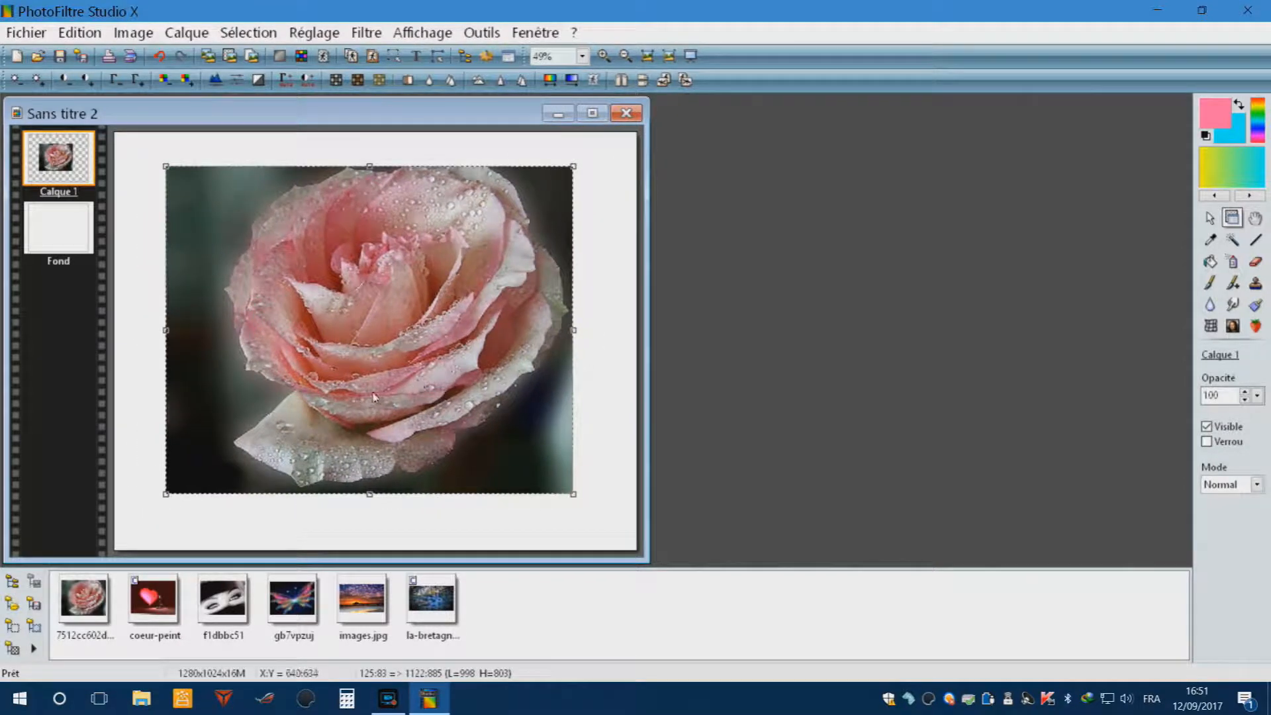
{"action": "right_click", "coordinate": [372, 397]}
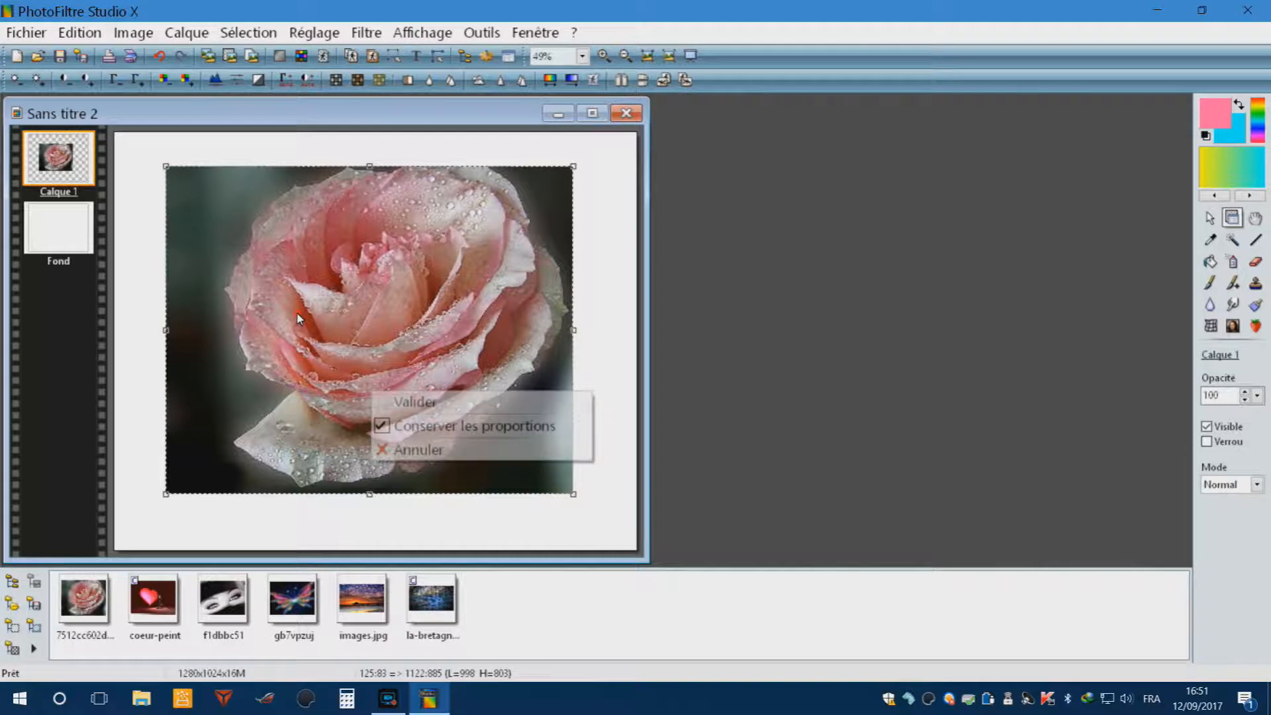
{"action": "left_click", "coordinate": [422, 402]}
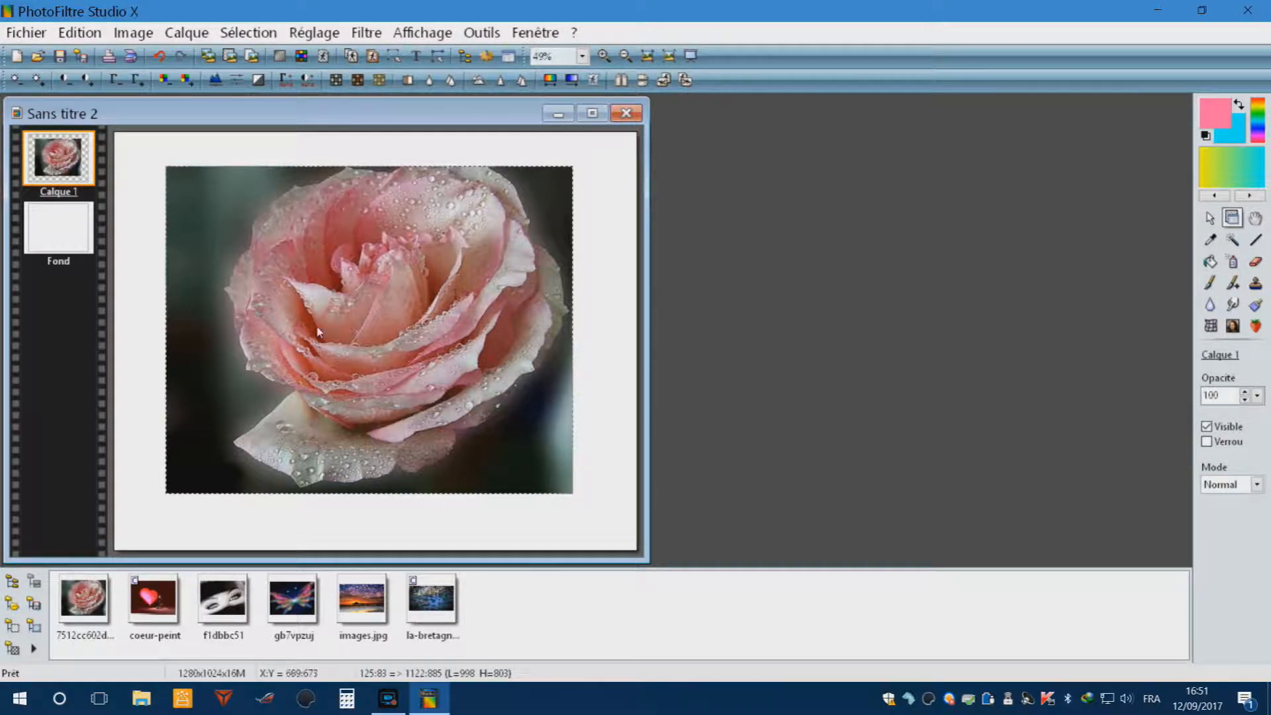
- Shift the enlarged rose layer slightly left and down over the white background
{"action": "left_click_drag", "start_coordinate": [317, 330], "coordinate": [311, 333]}
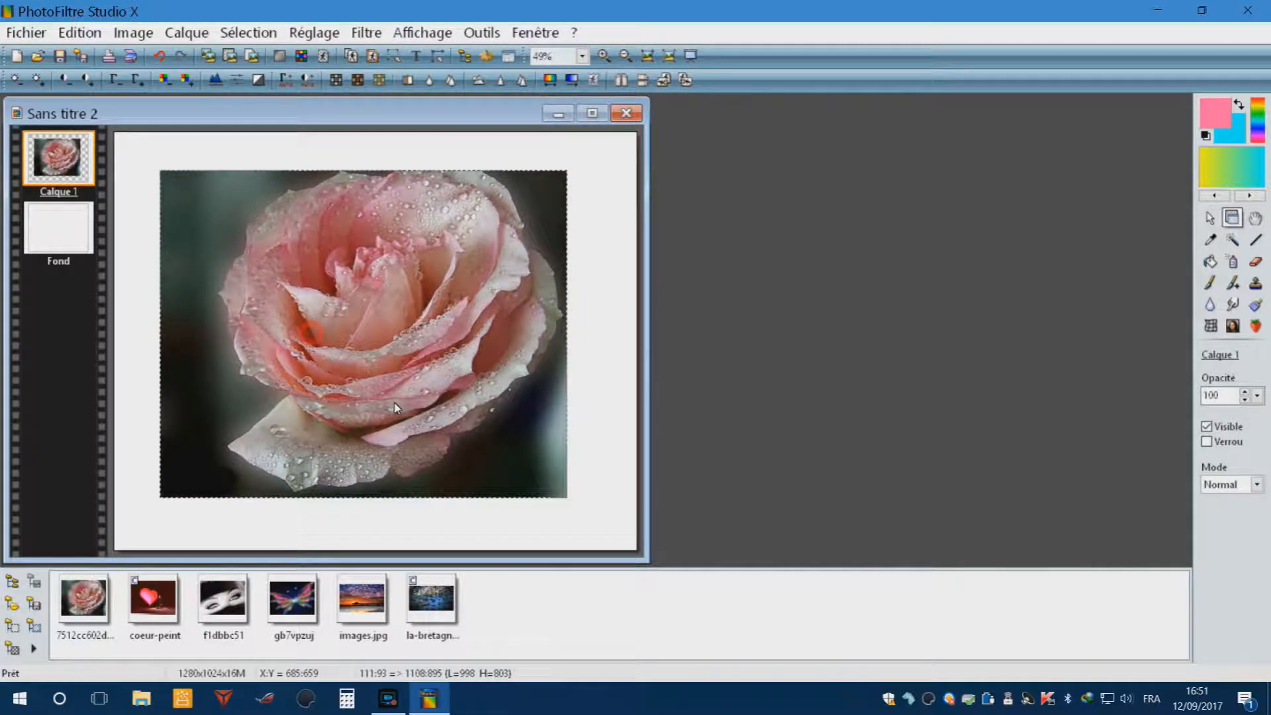
{"action": "left_click_drag", "start_coordinate": [319, 312], "coordinate": [316, 319]}
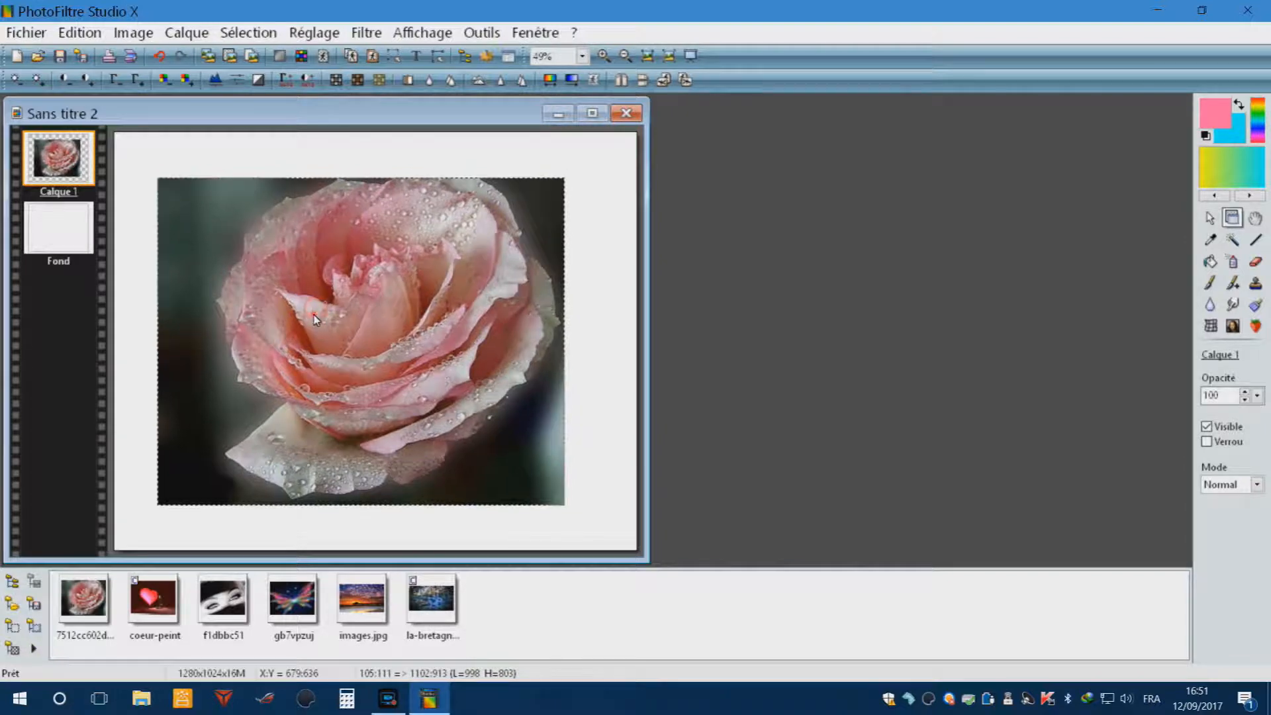
{"action": "left_click", "coordinate": [265, 227]}
- Try a radial transparent gradient on the rose layer and undo it
{"action": "left_click", "coordinate": [199, 35]}
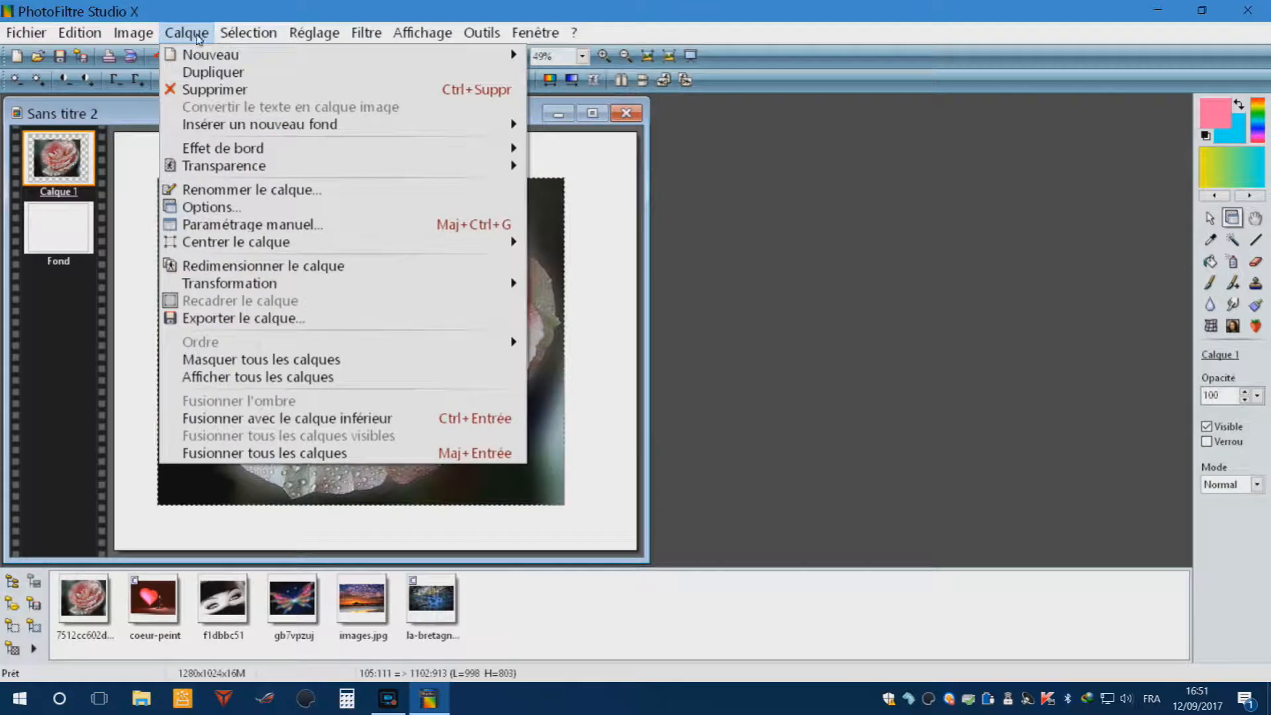
{"action": "mouse_move", "coordinate": [223, 154]}
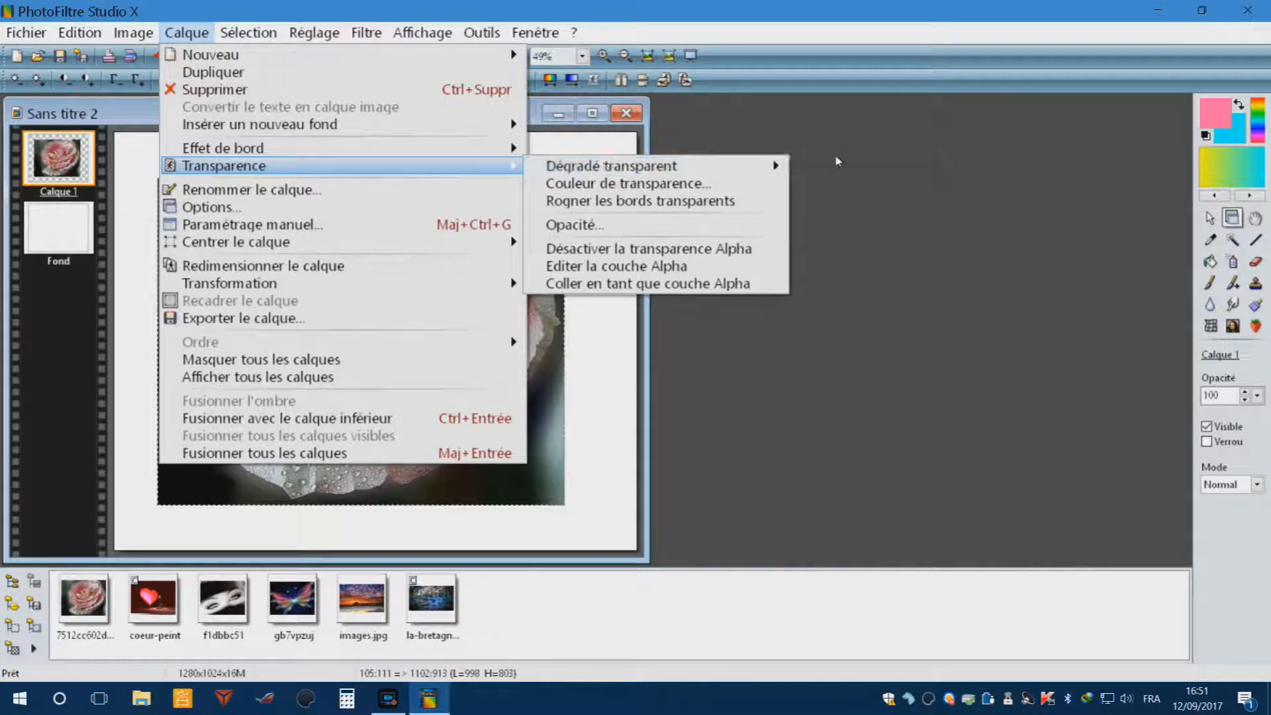
{"action": "mouse_move", "coordinate": [736, 167]}
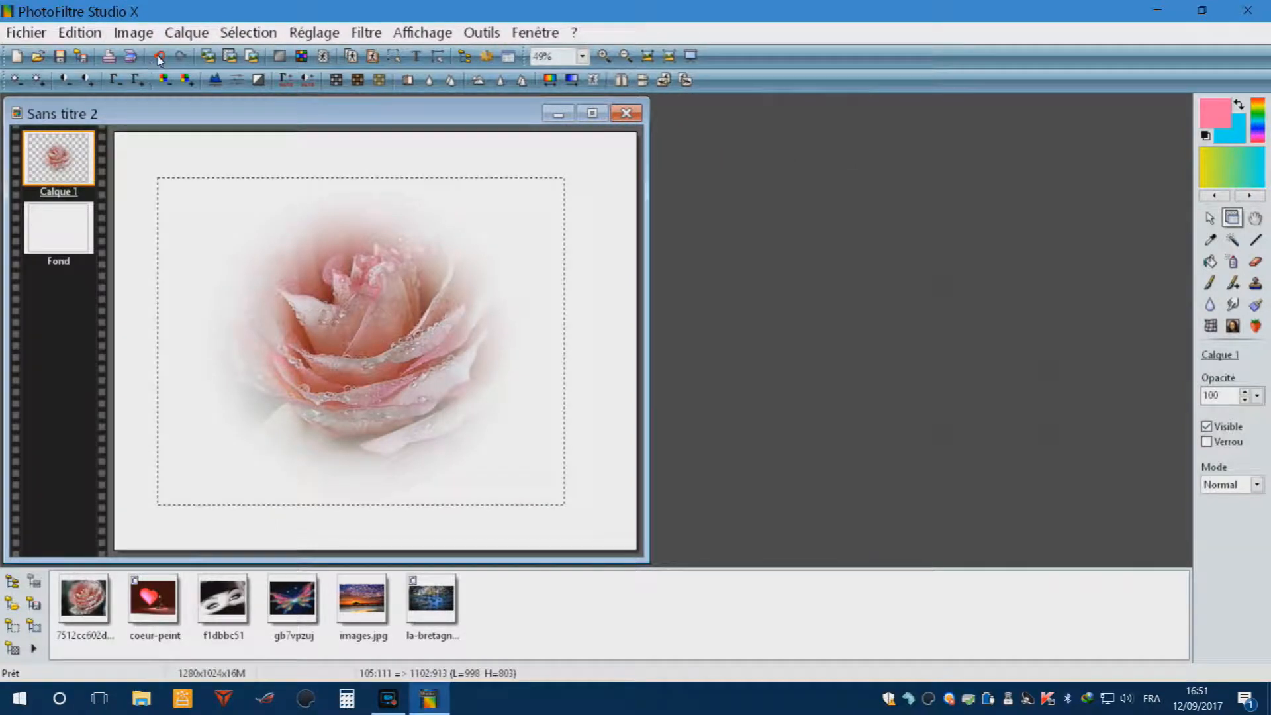
{"action": "key", "text": "ctrl+z"}
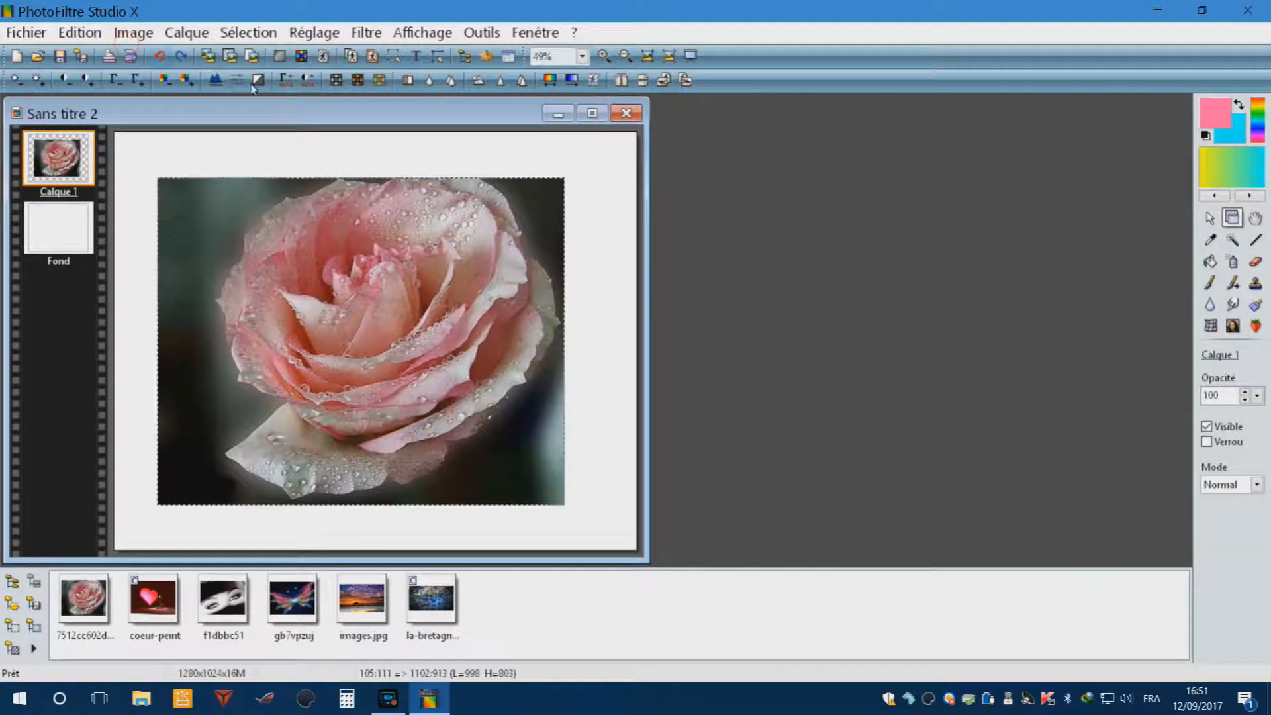
- Try an inverted radial transparent gradient (Radial inversé) on the rose layer and undo it
{"action": "left_click", "coordinate": [177, 32]}
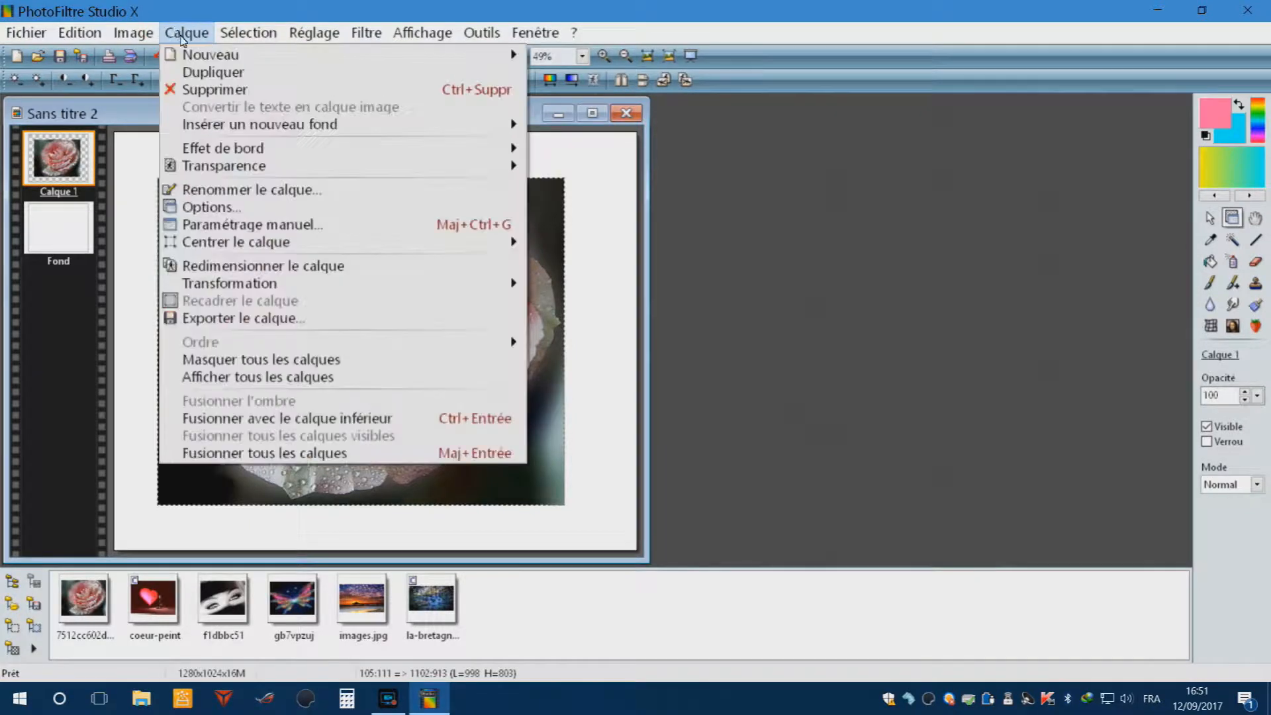
{"action": "mouse_move", "coordinate": [214, 171]}
{"action": "mouse_move", "coordinate": [721, 166]}
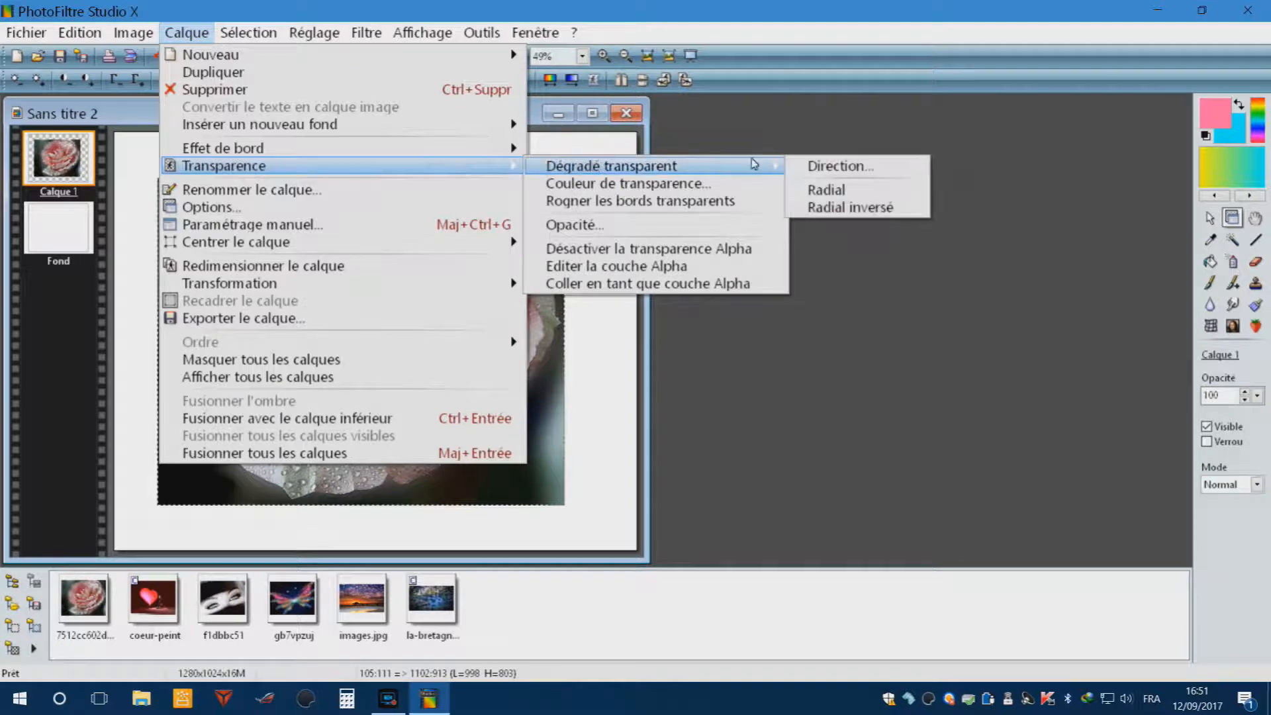
{"action": "left_click", "coordinate": [858, 207]}
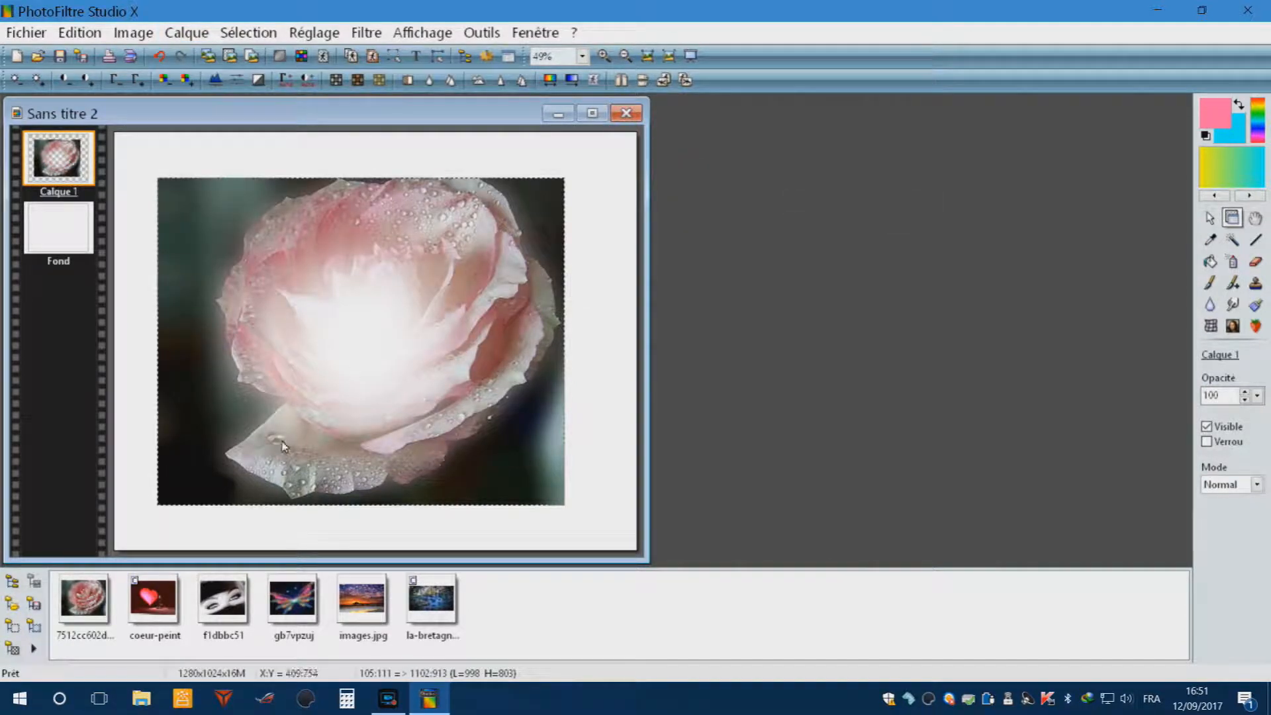
{"action": "left_click", "coordinate": [160, 58]}
- Fade the rose layer's borders with the Contour progressif edge effect at a radius of 93 pixels
{"action": "left_click", "coordinate": [187, 33]}
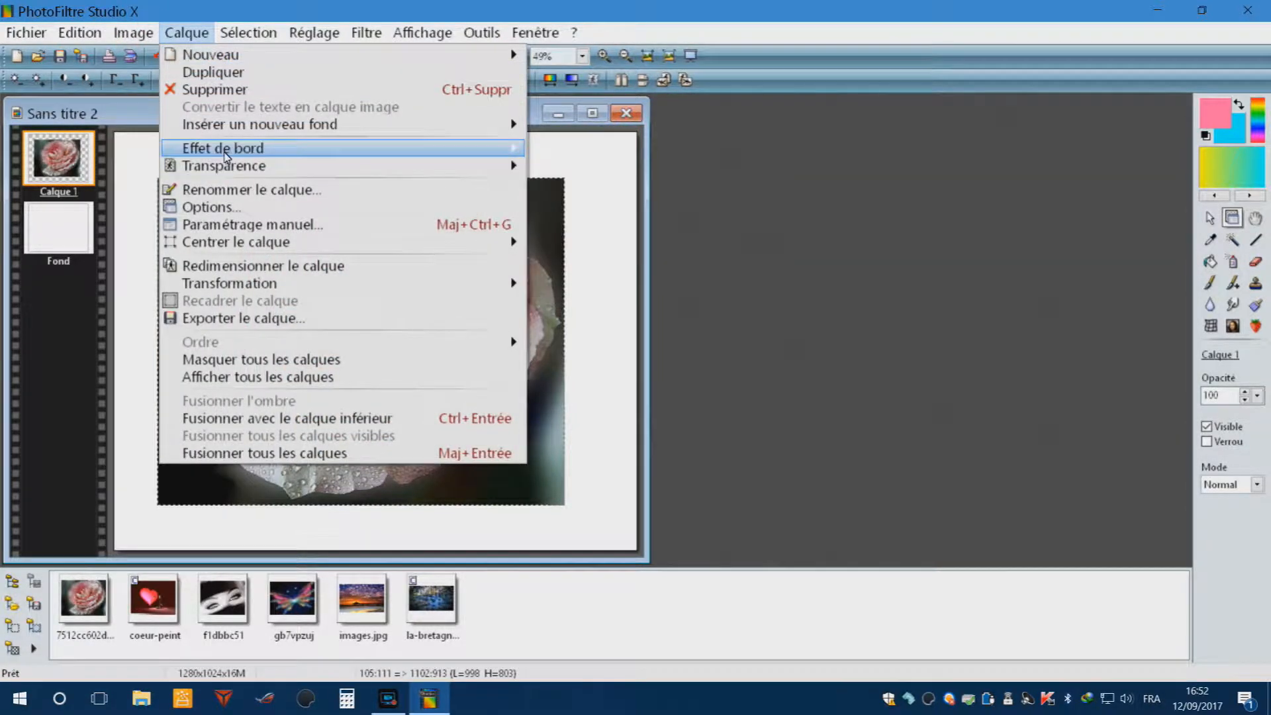
{"action": "mouse_move", "coordinate": [225, 156]}
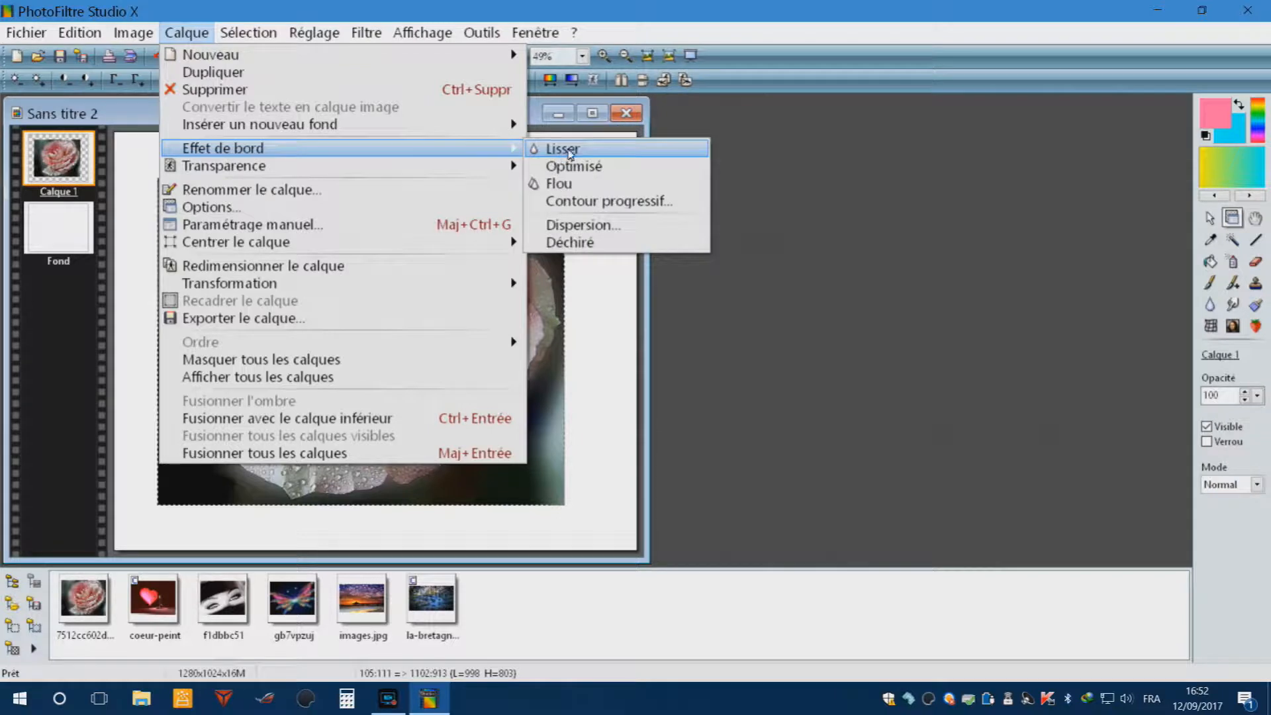
{"action": "left_click", "coordinate": [585, 204]}
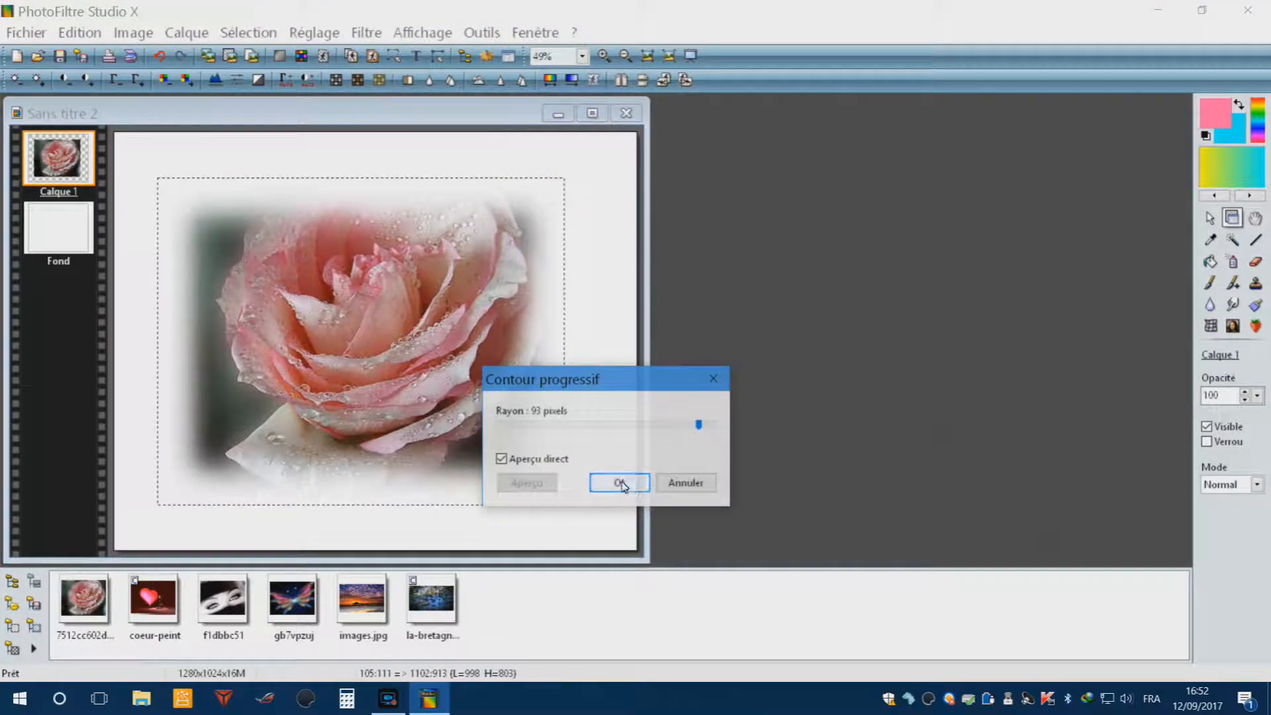
{"action": "left_click", "coordinate": [619, 482]}
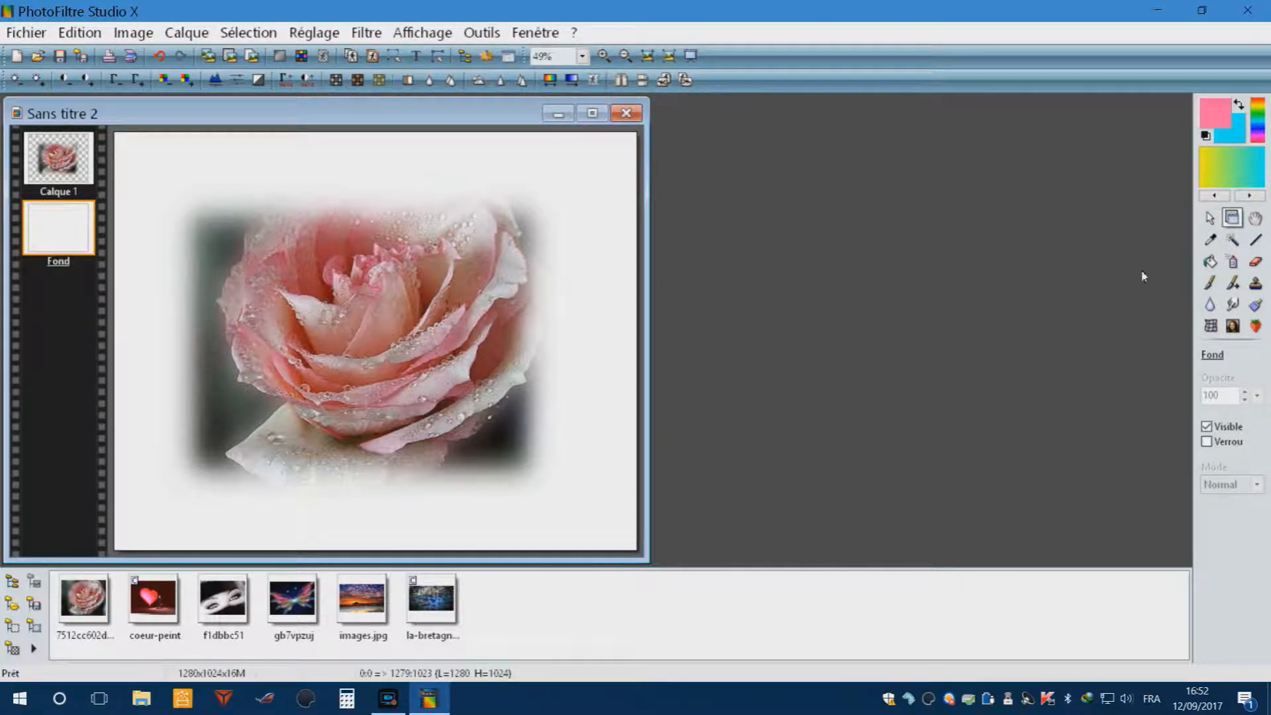
- Select the dark background around the rose with the magic wand and cut it out of the layer
{"action": "left_click", "coordinate": [1232, 239]}
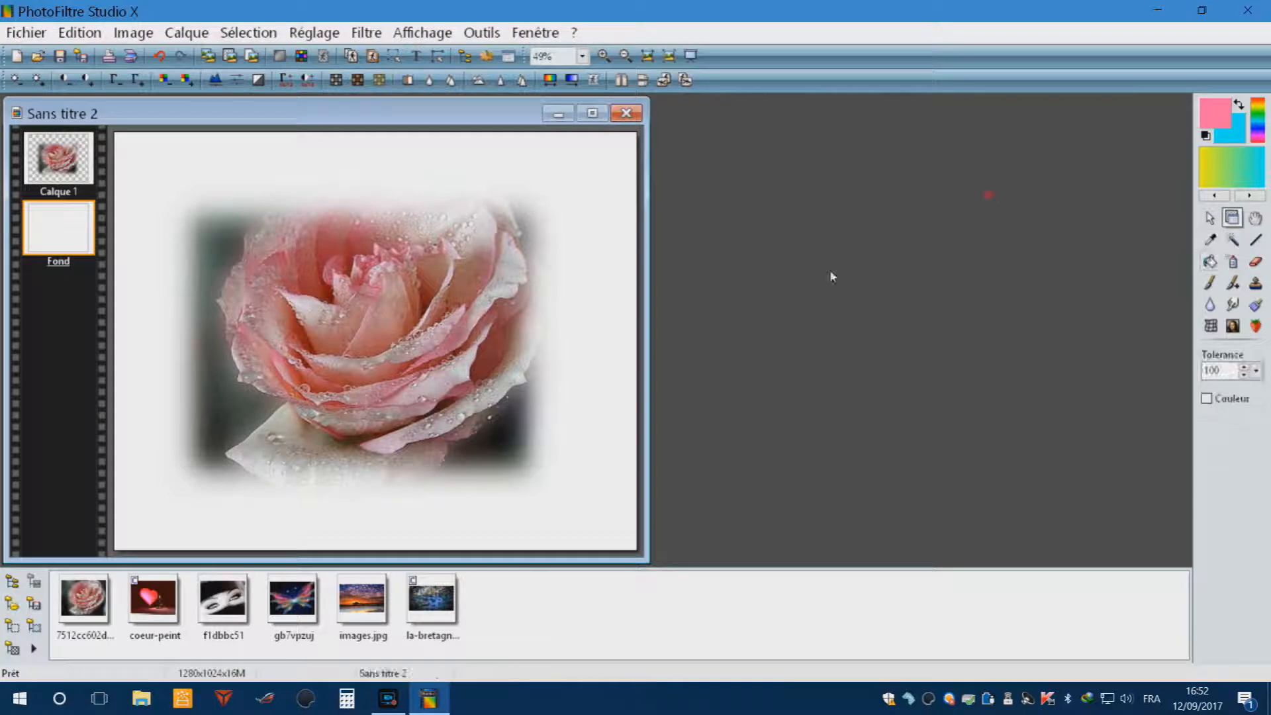
{"action": "left_click", "coordinate": [75, 153]}
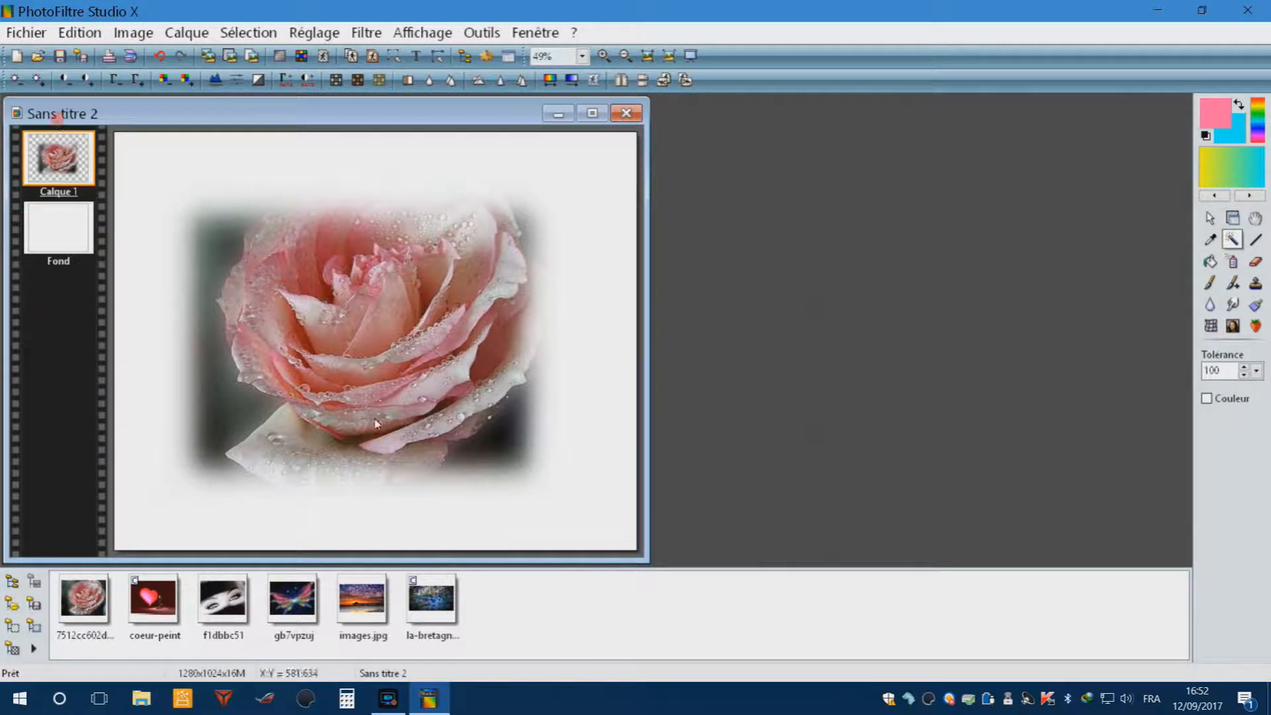
{"action": "left_click", "coordinate": [403, 349]}
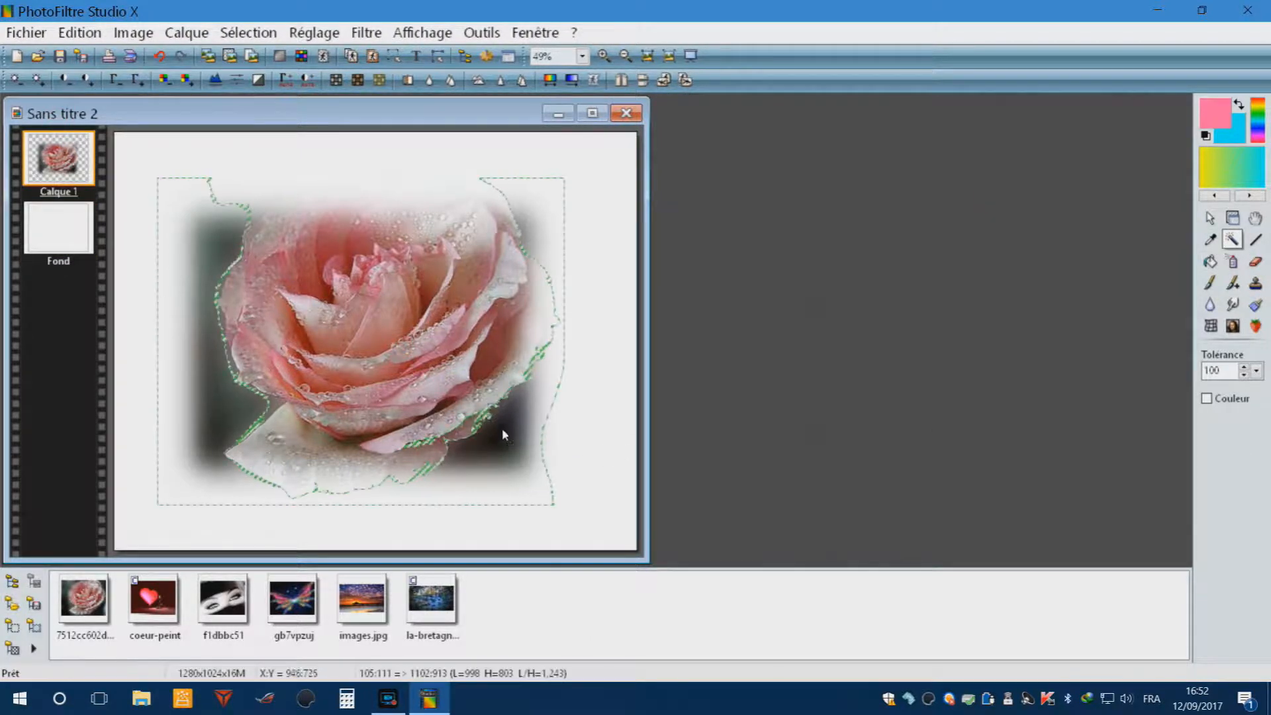
{"action": "right_click", "coordinate": [503, 431]}
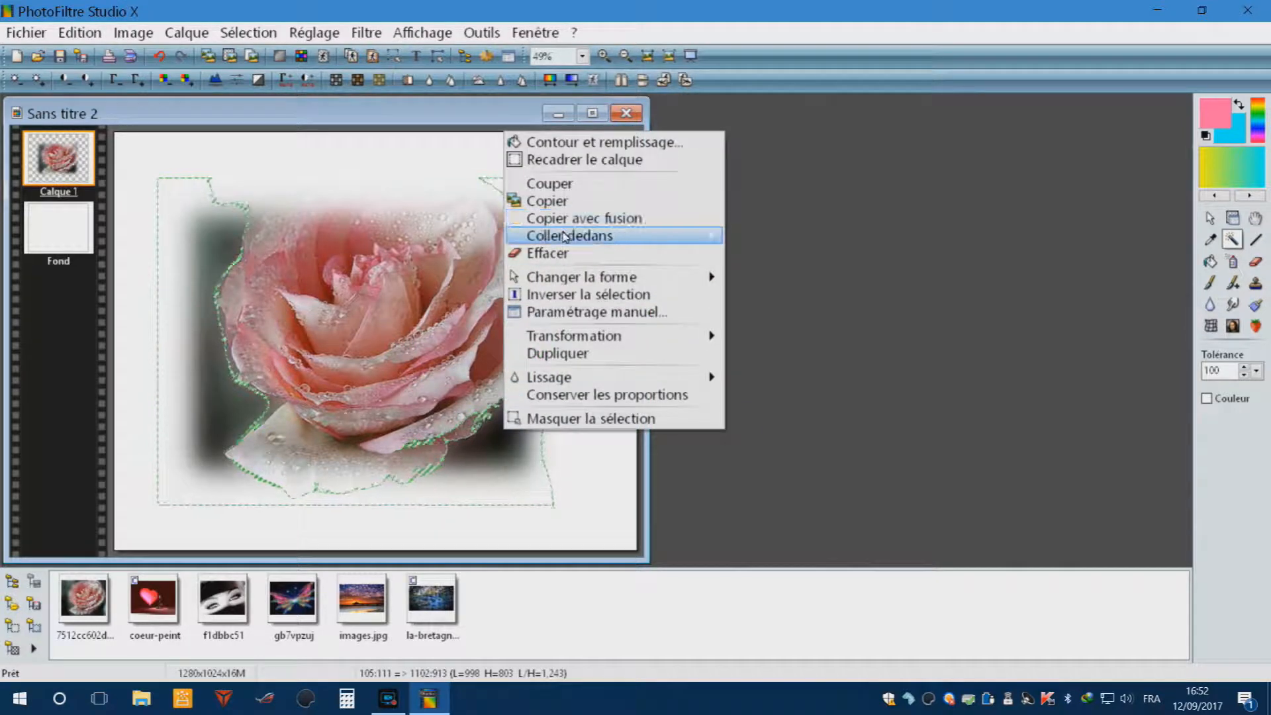
{"action": "left_click", "coordinate": [561, 186]}
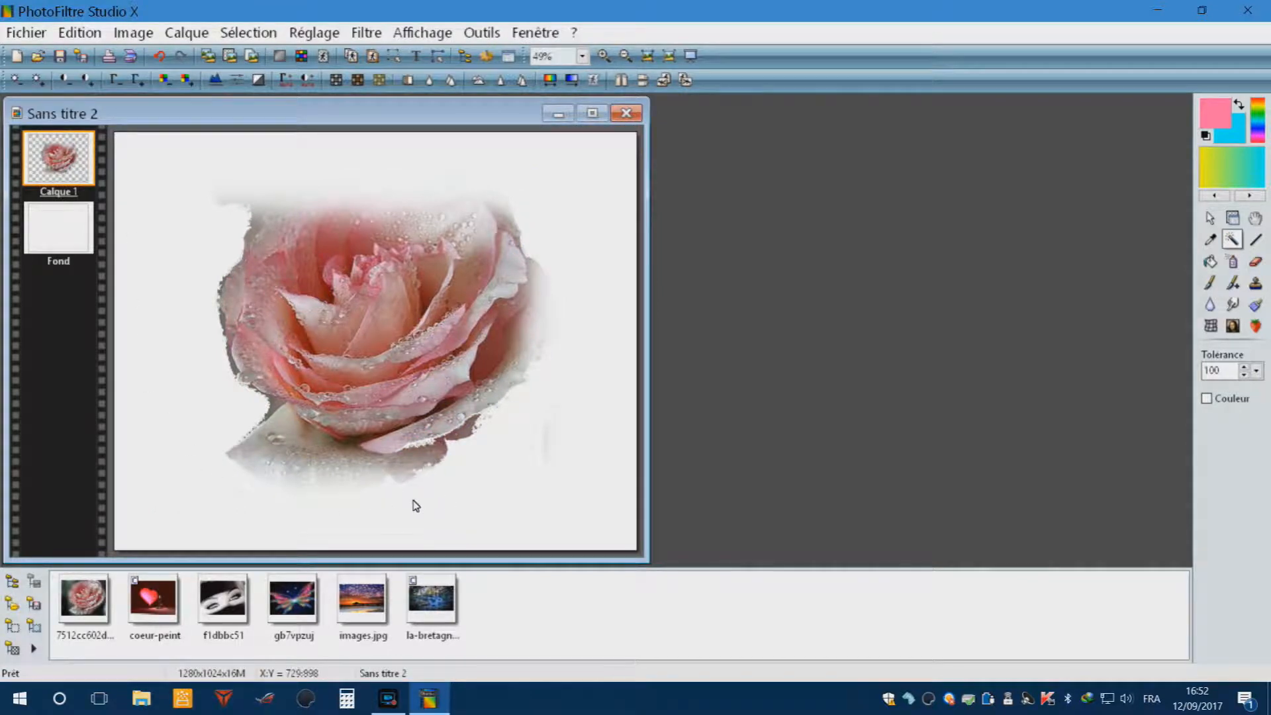
- Undo the background cut and the progressive edge effect on the rose layer
{"action": "left_click", "coordinate": [159, 58]}
{"action": "left_click", "coordinate": [130, 55]}
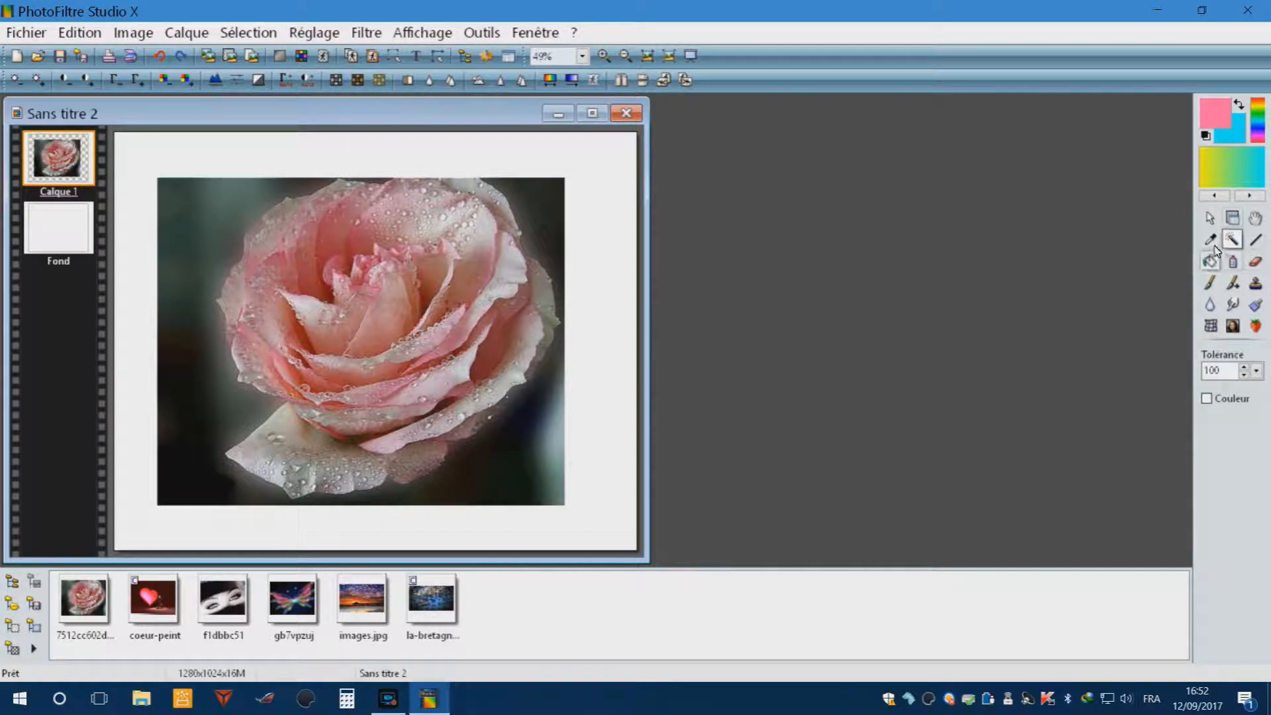
- Spray pink airbrush dabs on the Fond layer along the right, bottom and left margins around the rose
{"action": "left_click", "coordinate": [1232, 260]}
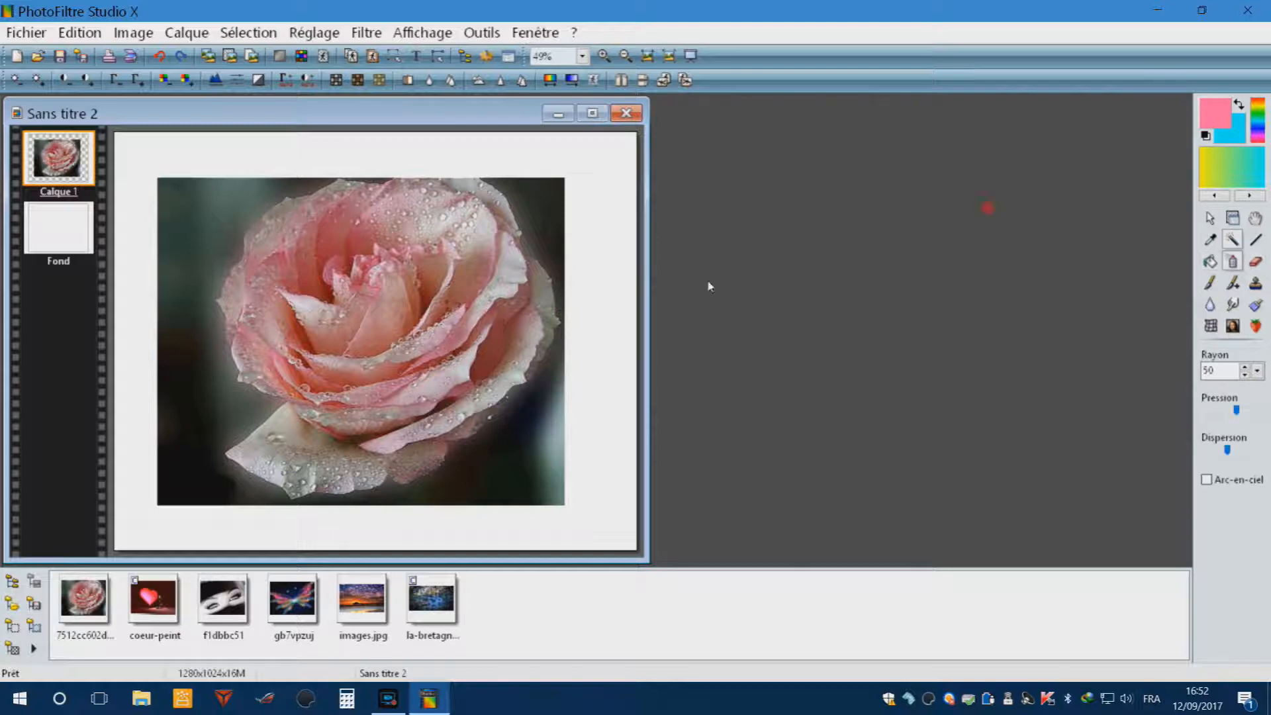
{"action": "left_click", "coordinate": [51, 238]}
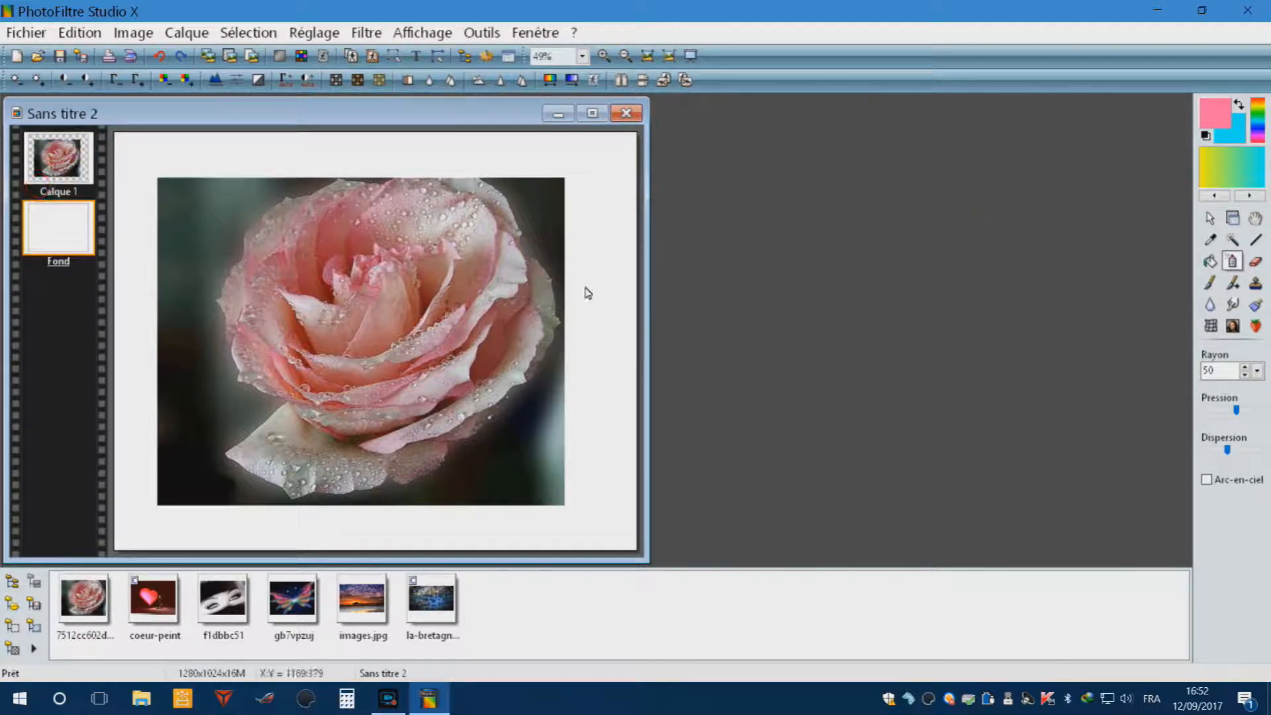
{"action": "mouse_move", "coordinate": [594, 331]}
{"action": "left_mouse_down"}
{"action": "mouse_move", "coordinate": [587, 505]}
{"action": "mouse_move", "coordinate": [577, 524]}
{"action": "mouse_move", "coordinate": [539, 530]}
{"action": "left_mouse_up"}
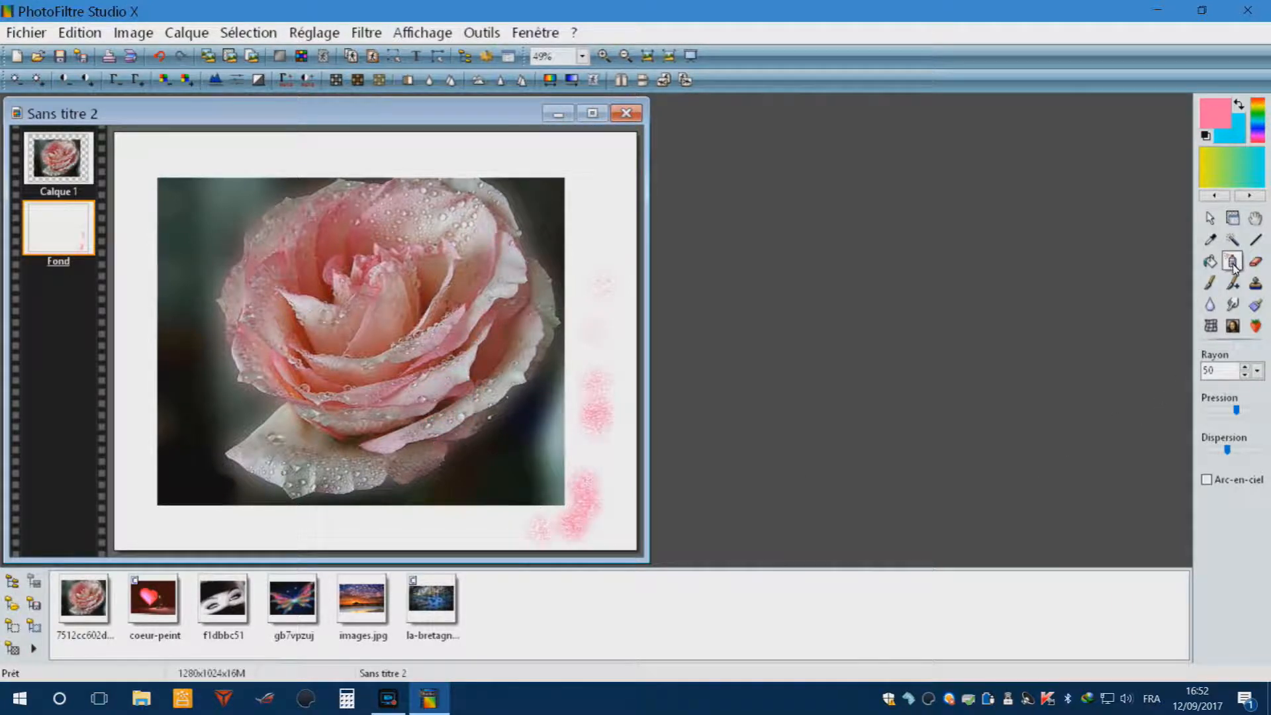
{"action": "left_click", "coordinate": [392, 532]}
{"action": "left_click", "coordinate": [289, 523]}
{"action": "left_click", "coordinate": [228, 533]}
{"action": "left_click", "coordinate": [125, 493]}
{"action": "left_click", "coordinate": [129, 430]}
{"action": "left_click", "coordinate": [137, 268]}
{"action": "left_click", "coordinate": [145, 192]}
- Delete the rose layer, Calque 1
{"action": "left_click", "coordinate": [60, 154]}
{"action": "right_click", "coordinate": [58, 143]}
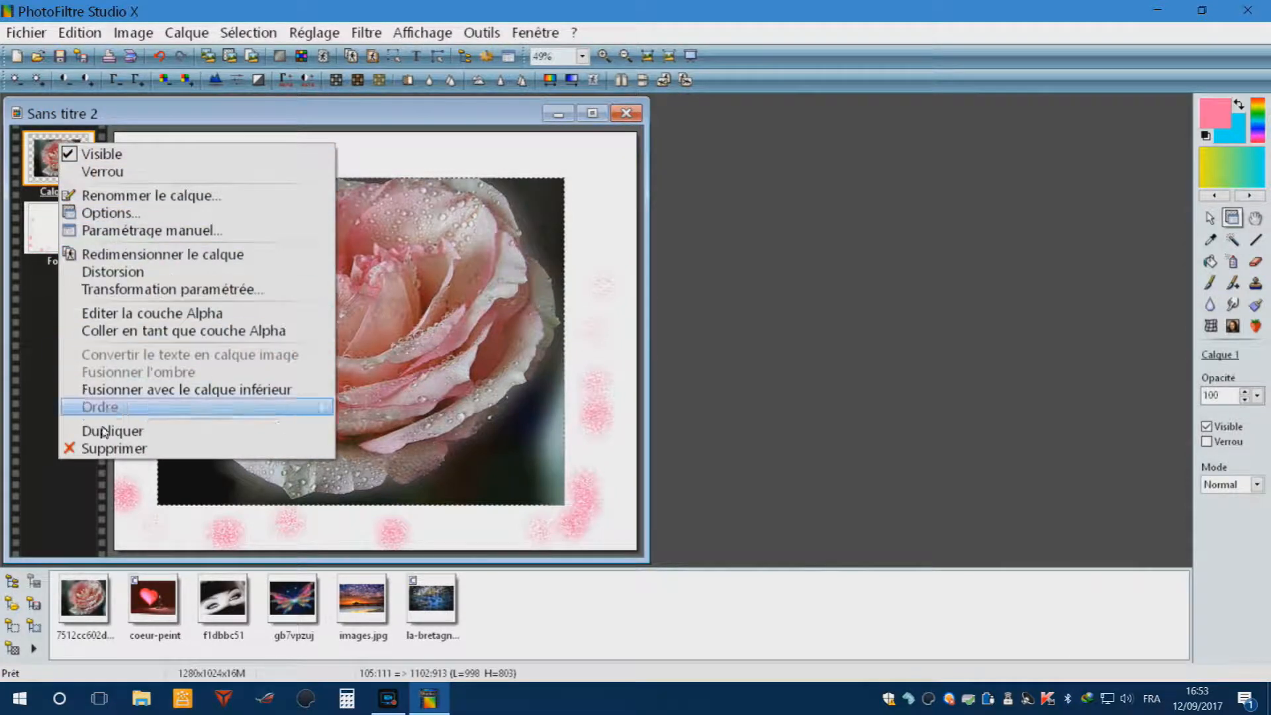
{"action": "left_click", "coordinate": [122, 450]}
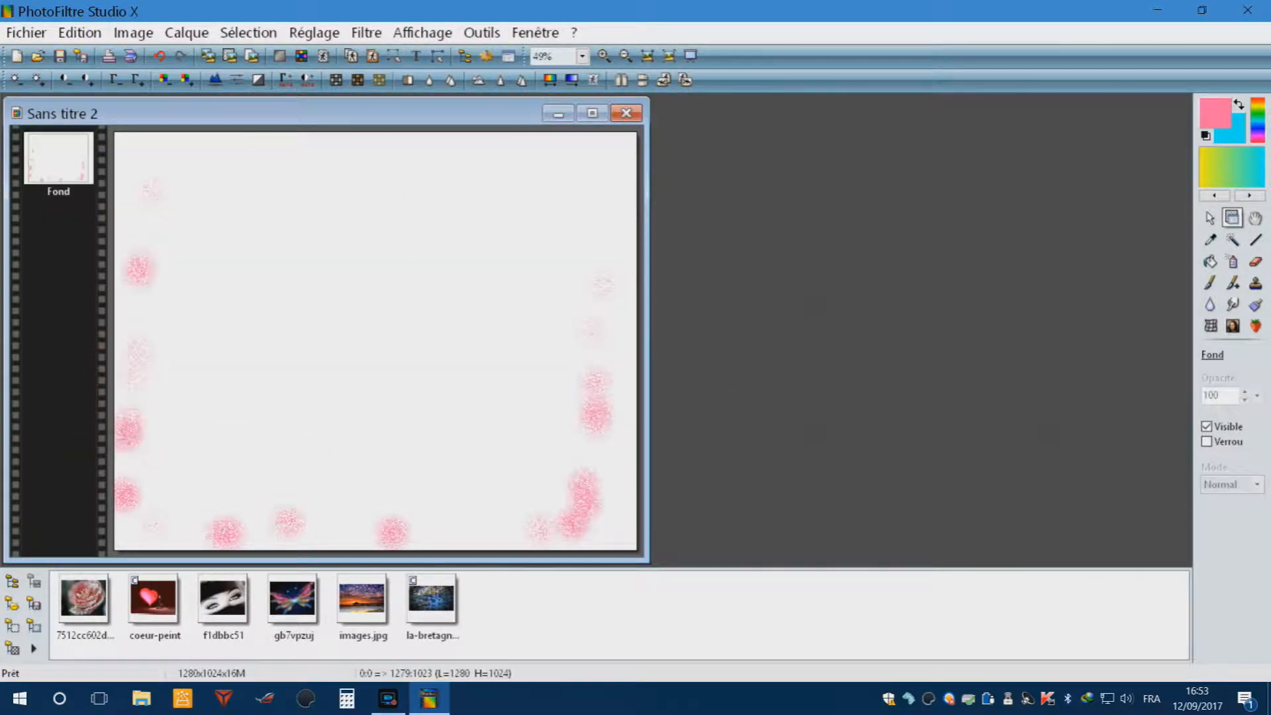
- Try freehand pink airbrush strokes across the empty canvas, and undo them together with the rose layer's deletion
{"action": "left_click", "coordinate": [1233, 261]}
{"action": "left_click", "coordinate": [251, 363]}
{"action": "left_click", "coordinate": [439, 385]}
{"action": "left_click", "coordinate": [517, 280]}
{"action": "left_click", "coordinate": [421, 182]}
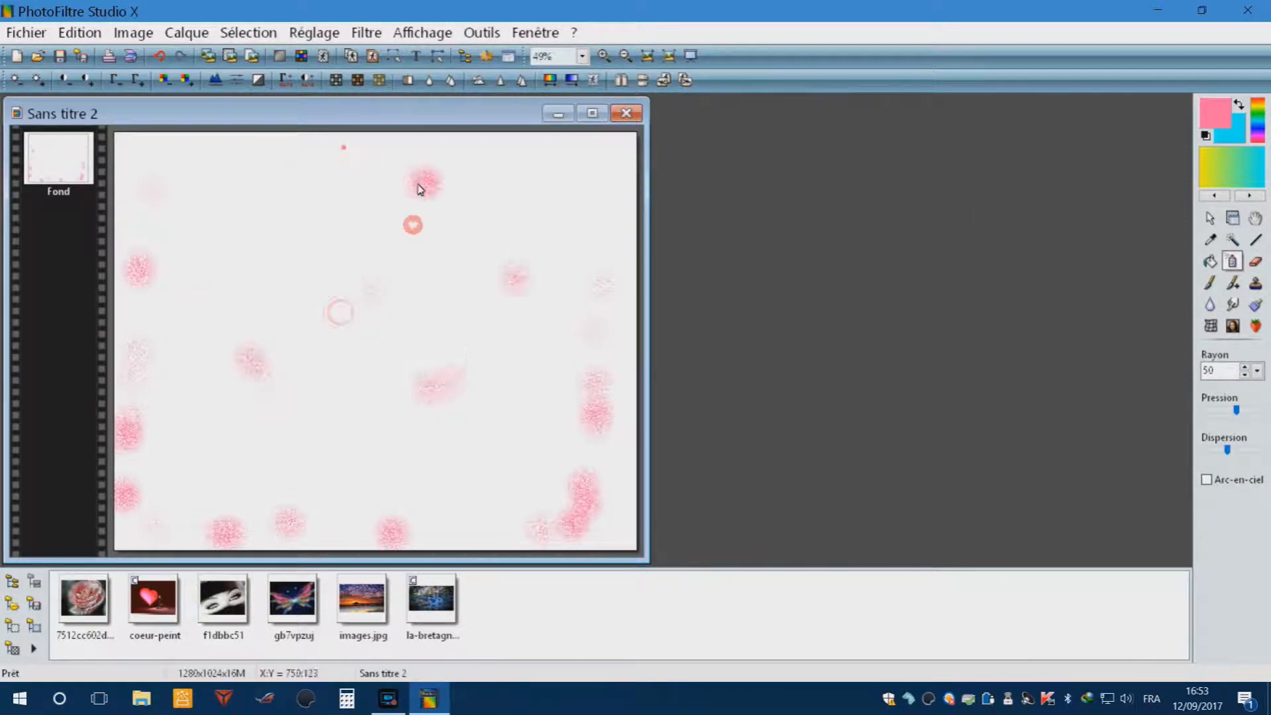
{"action": "left_click", "coordinate": [277, 174]}
{"action": "mouse_move", "coordinate": [193, 219]}
{"action": "left_mouse_down"}
{"action": "mouse_move", "coordinate": [331, 281]}
{"action": "mouse_move", "coordinate": [256, 378]}
{"action": "mouse_move", "coordinate": [567, 287]}
{"action": "mouse_move", "coordinate": [213, 424]}
{"action": "mouse_move", "coordinate": [564, 213]}
{"action": "mouse_move", "coordinate": [533, 420]}
{"action": "mouse_move", "coordinate": [437, 463]}
{"action": "mouse_move", "coordinate": [258, 329]}
{"action": "mouse_move", "coordinate": [261, 165]}
{"action": "mouse_move", "coordinate": [137, 343]}
{"action": "mouse_move", "coordinate": [152, 411]}
{"action": "left_mouse_up"}
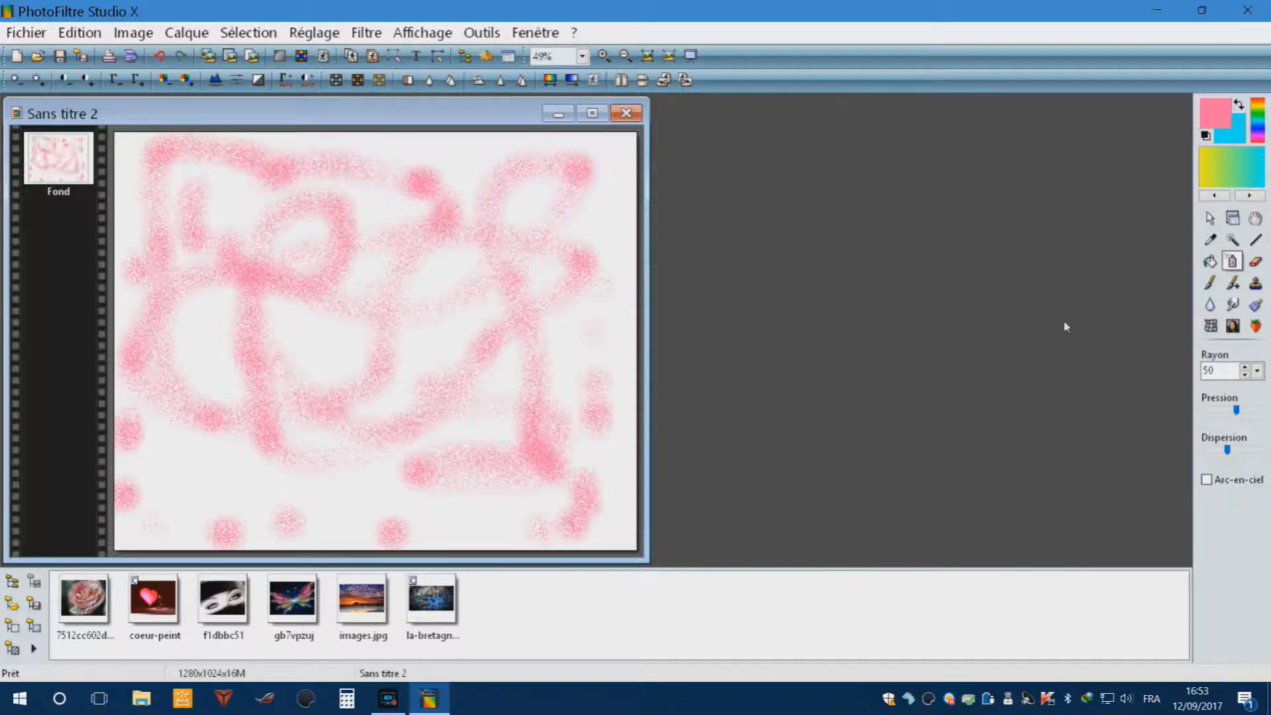
{"action": "left_click", "coordinate": [160, 56]}
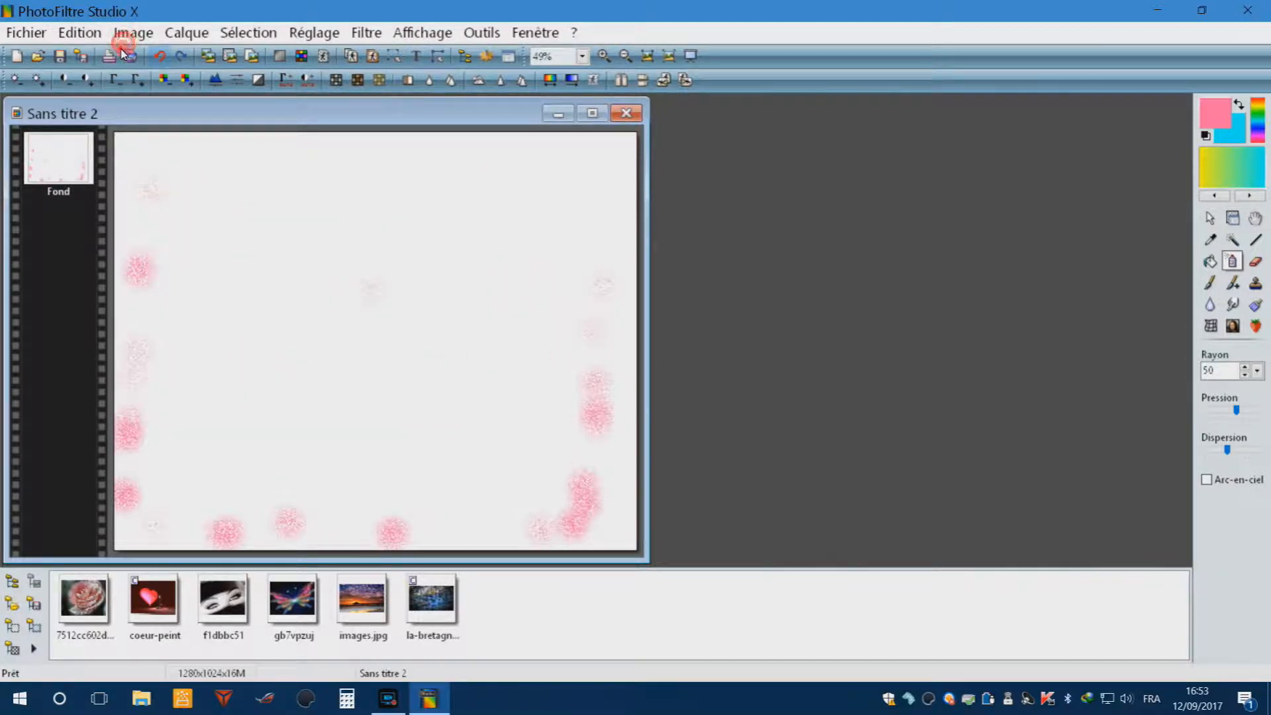
{"action": "left_click", "coordinate": [122, 54]}
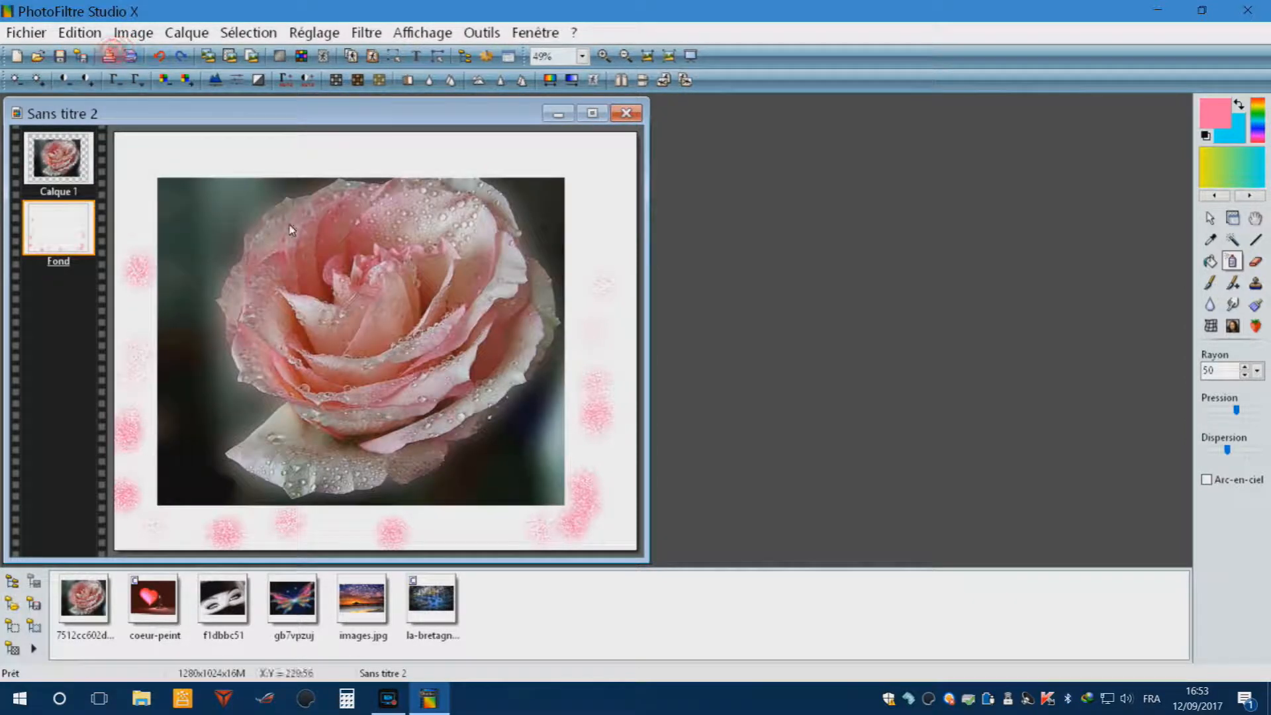
- Delete the restored rose layer so only the sprayed Fond layer is left
{"action": "right_click", "coordinate": [79, 149]}
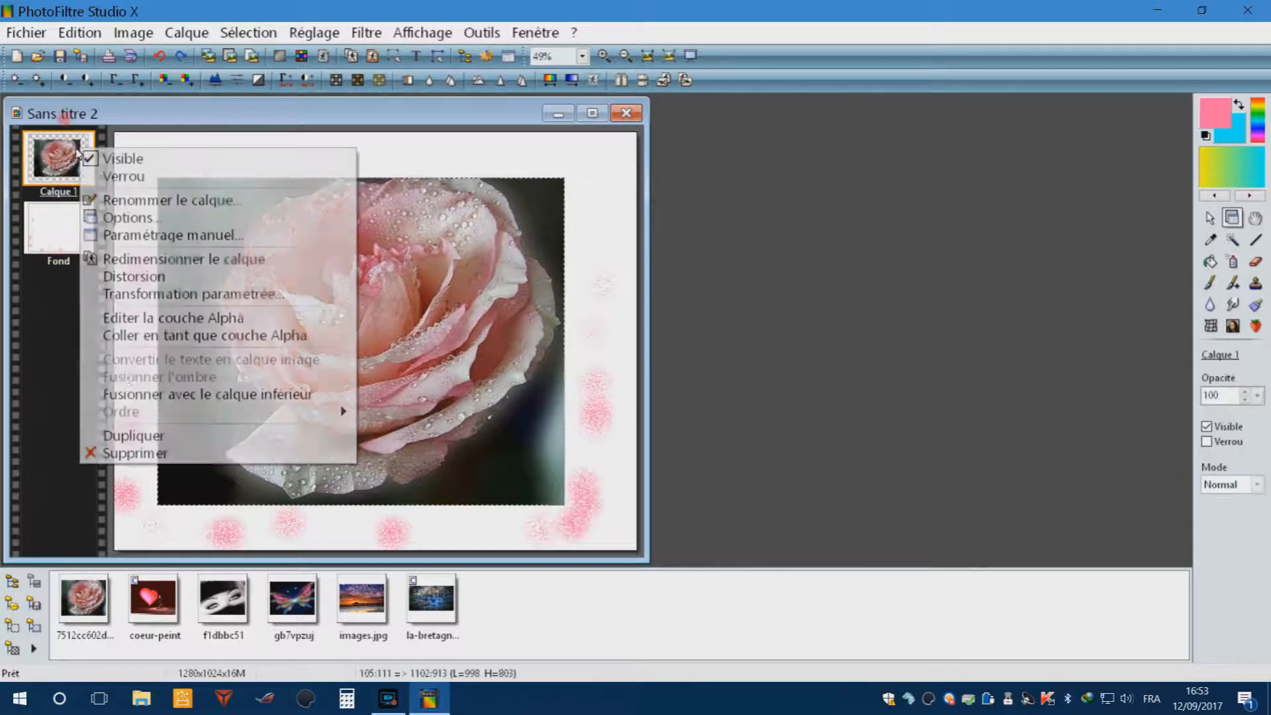
{"action": "left_click", "coordinate": [173, 454]}
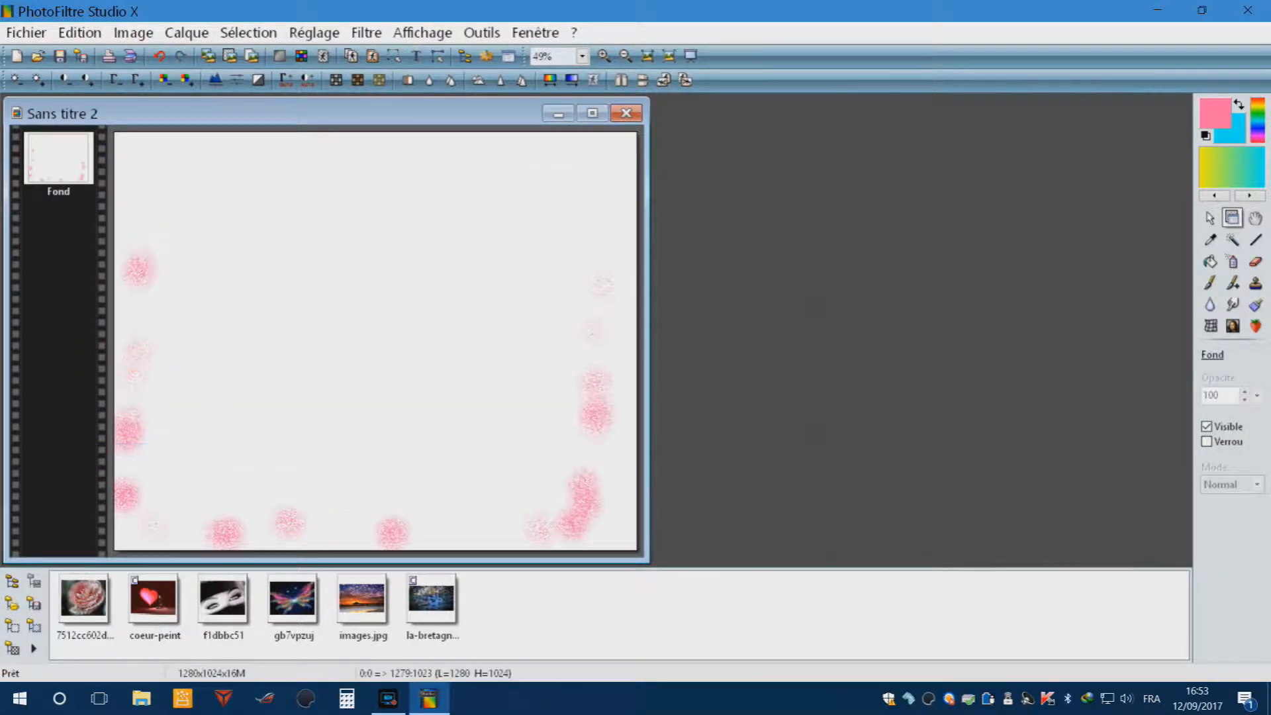
- Stamp a gold star in the upper middle of the canvas and an orange pepper below it with the image nozzle tool
{"action": "left_click", "coordinate": [1255, 326]}
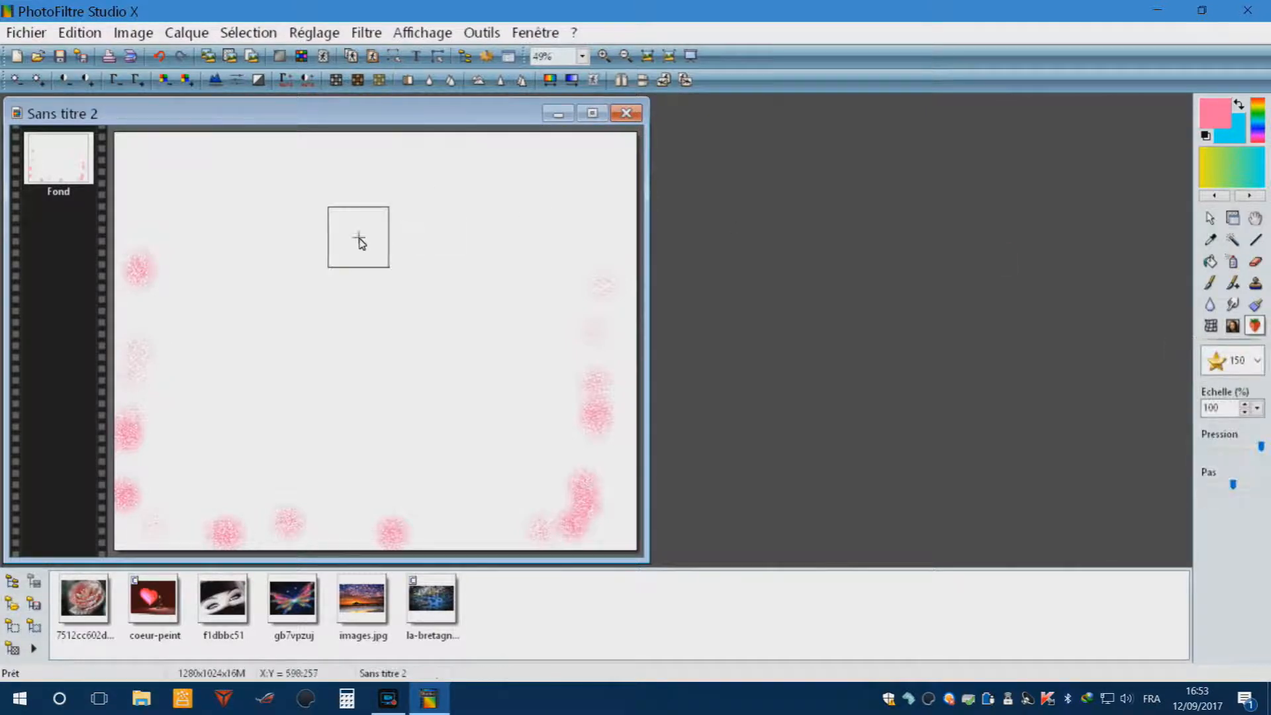
{"action": "left_click", "coordinate": [359, 239]}
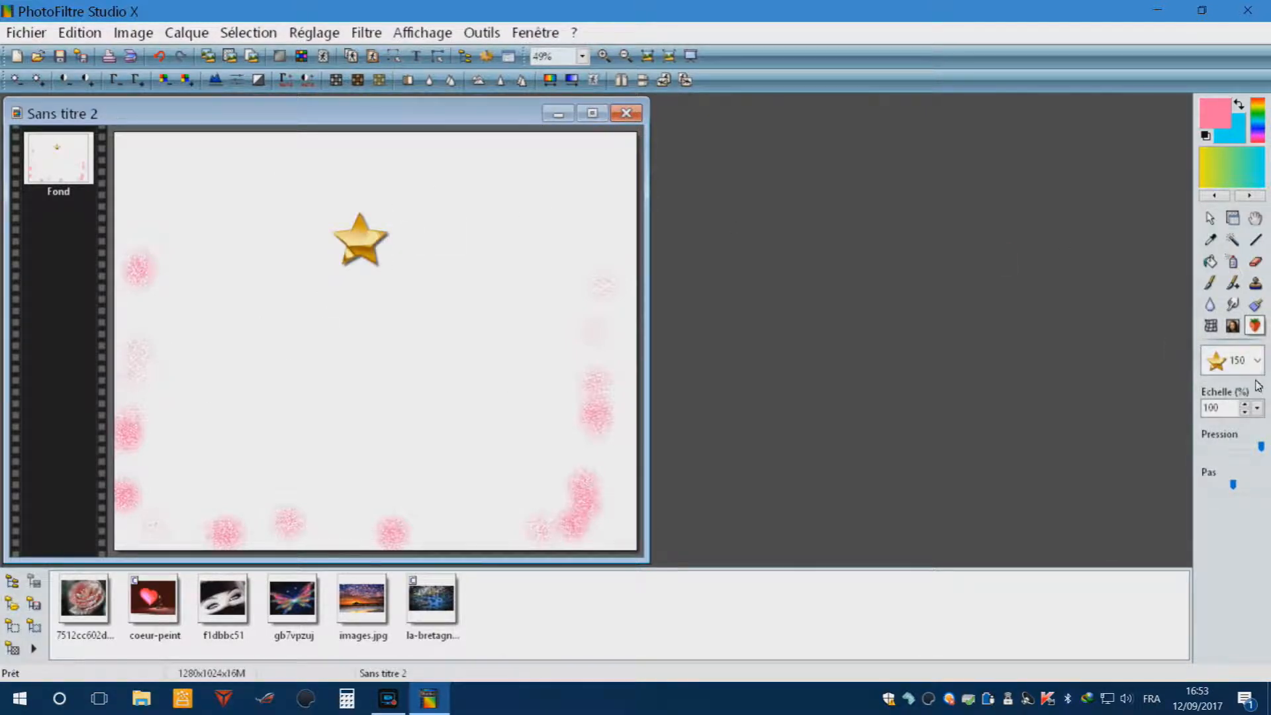
{"action": "left_click", "coordinate": [1257, 360]}
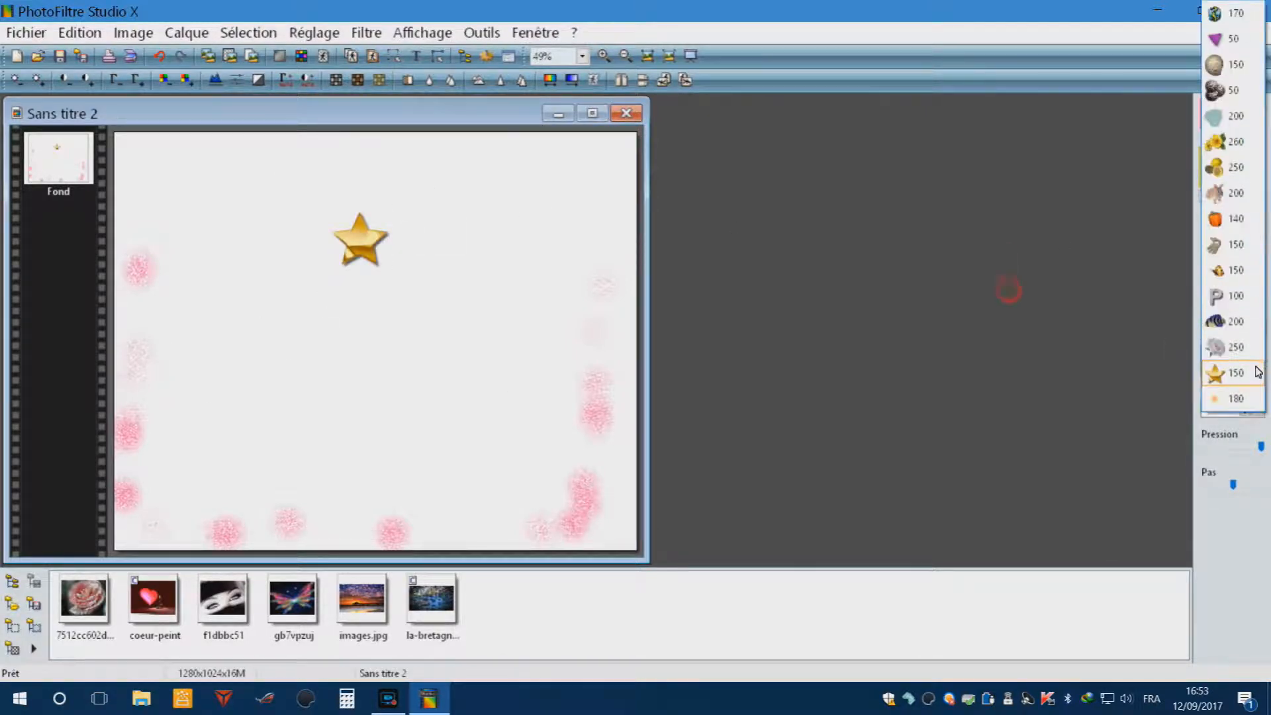
{"action": "left_click", "coordinate": [975, 175]}
{"action": "left_click", "coordinate": [416, 429]}
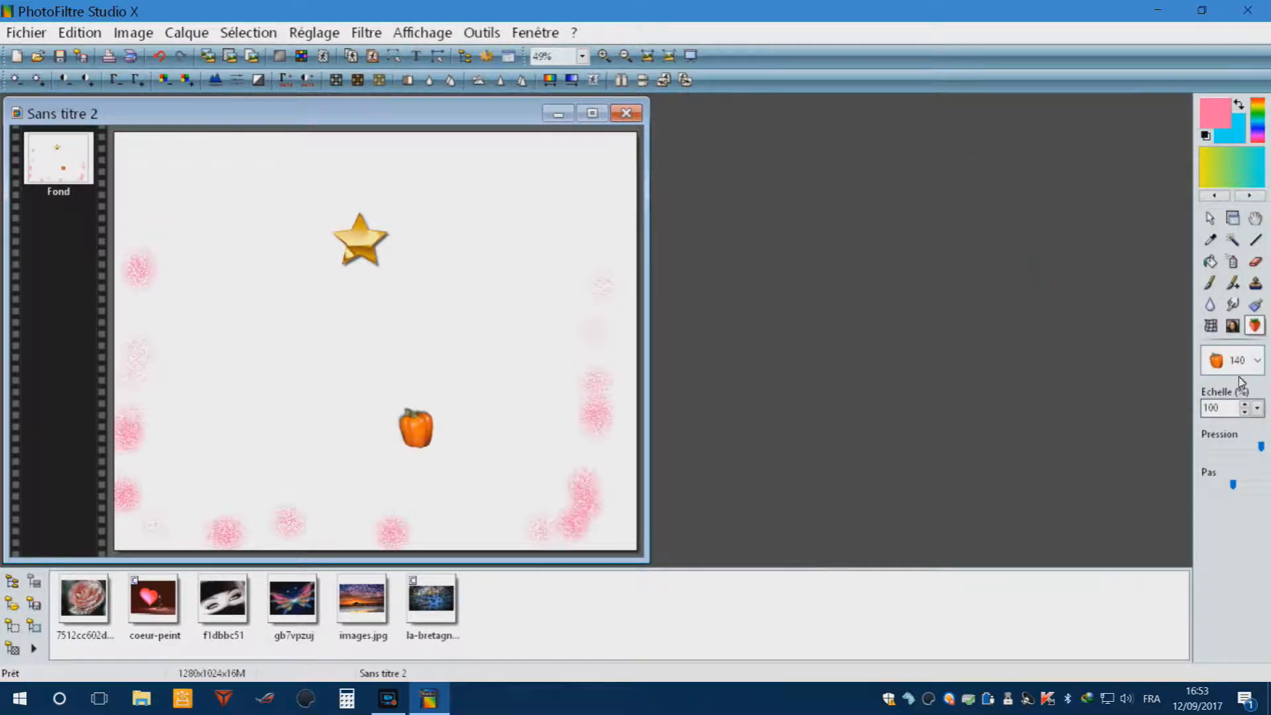
- Stamp assorted flowers across the canvas with the 260-pixel flower nozzle, clustering most of them on the left half
{"action": "left_click", "coordinate": [1257, 366]}
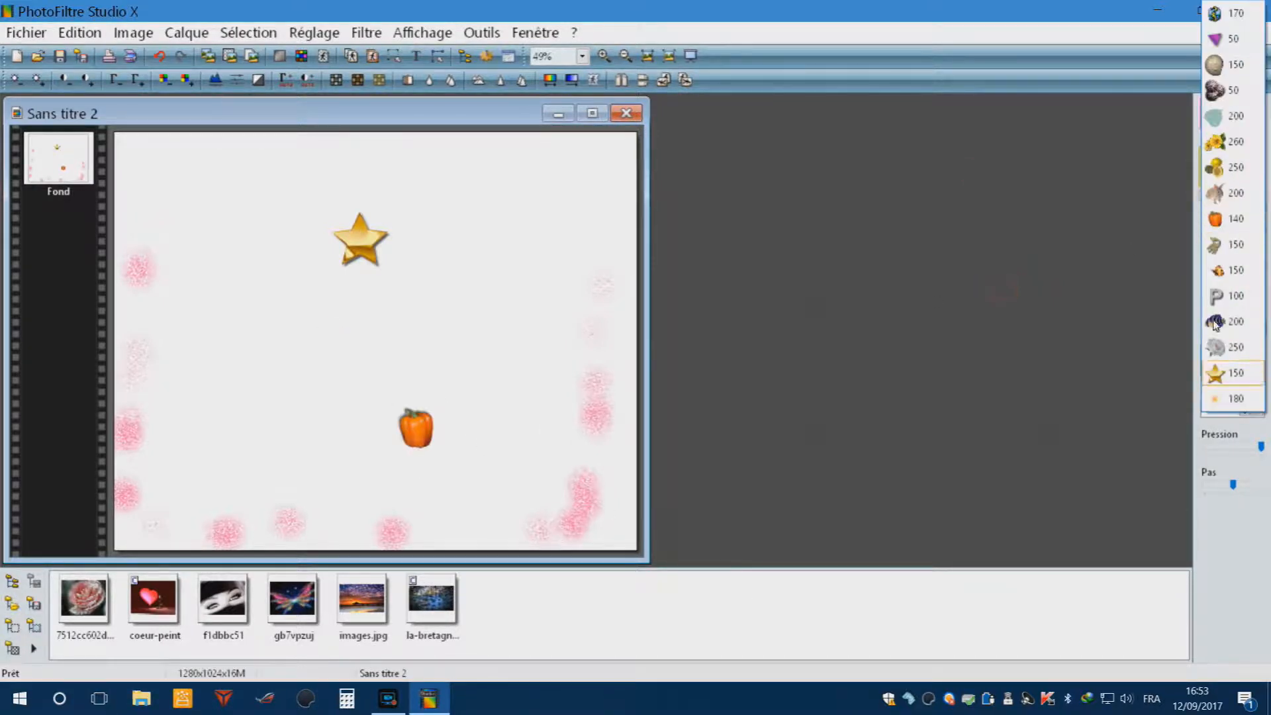
{"action": "left_click", "coordinate": [975, 122]}
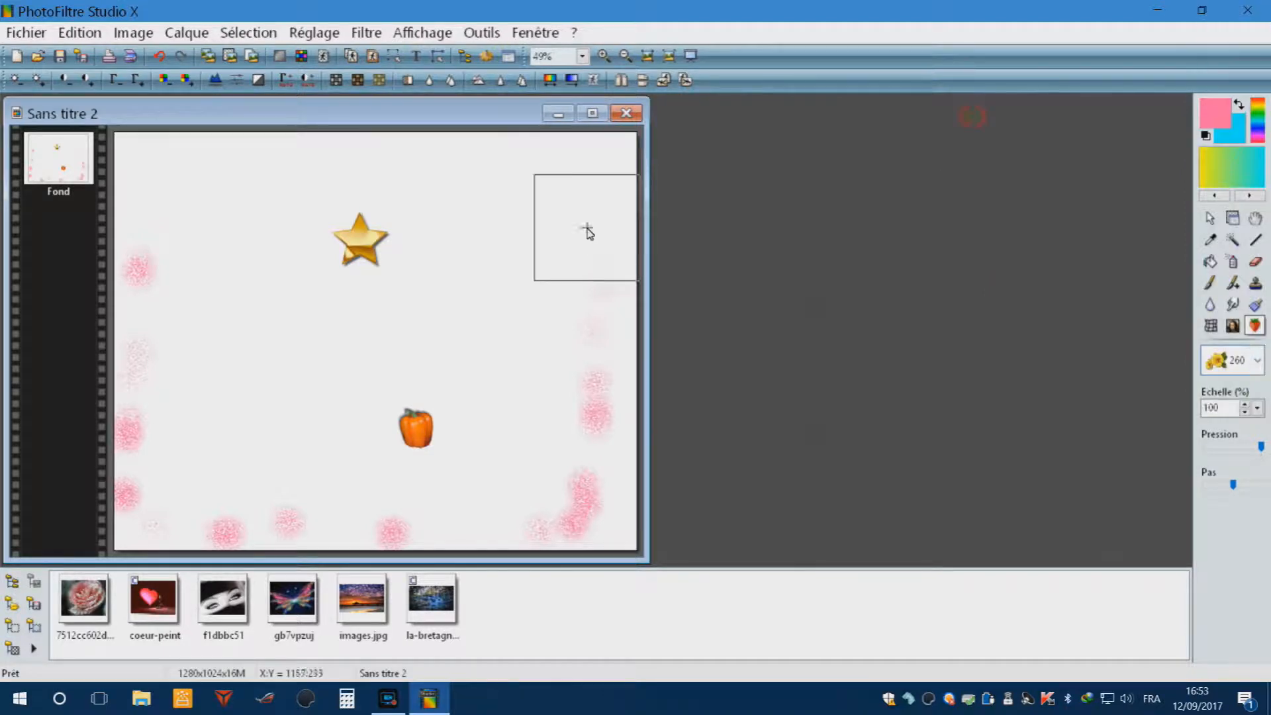
{"action": "left_click", "coordinate": [588, 229]}
{"action": "left_click", "coordinate": [187, 235]}
{"action": "left_click", "coordinate": [191, 375]}
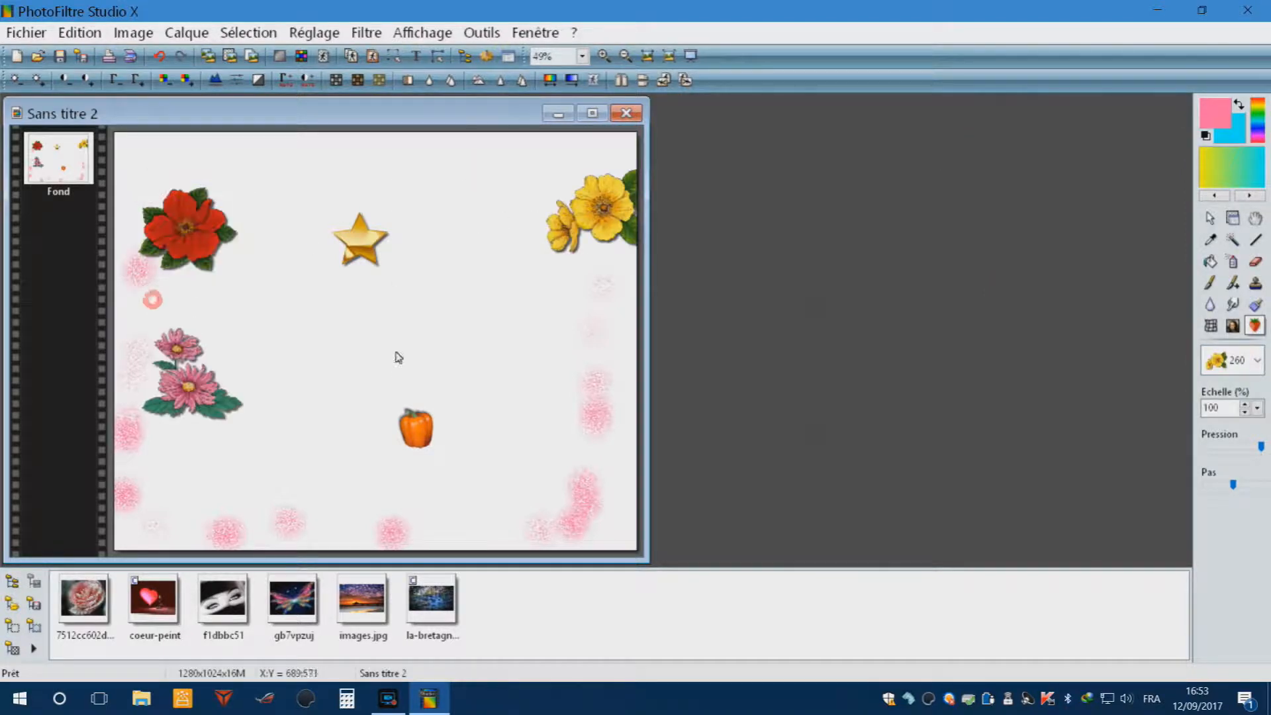
{"action": "left_click", "coordinate": [394, 339]}
{"action": "left_click", "coordinate": [497, 427]}
{"action": "left_click", "coordinate": [320, 482]}
{"action": "left_click", "coordinate": [135, 431]}
{"action": "left_click", "coordinate": [244, 425]}
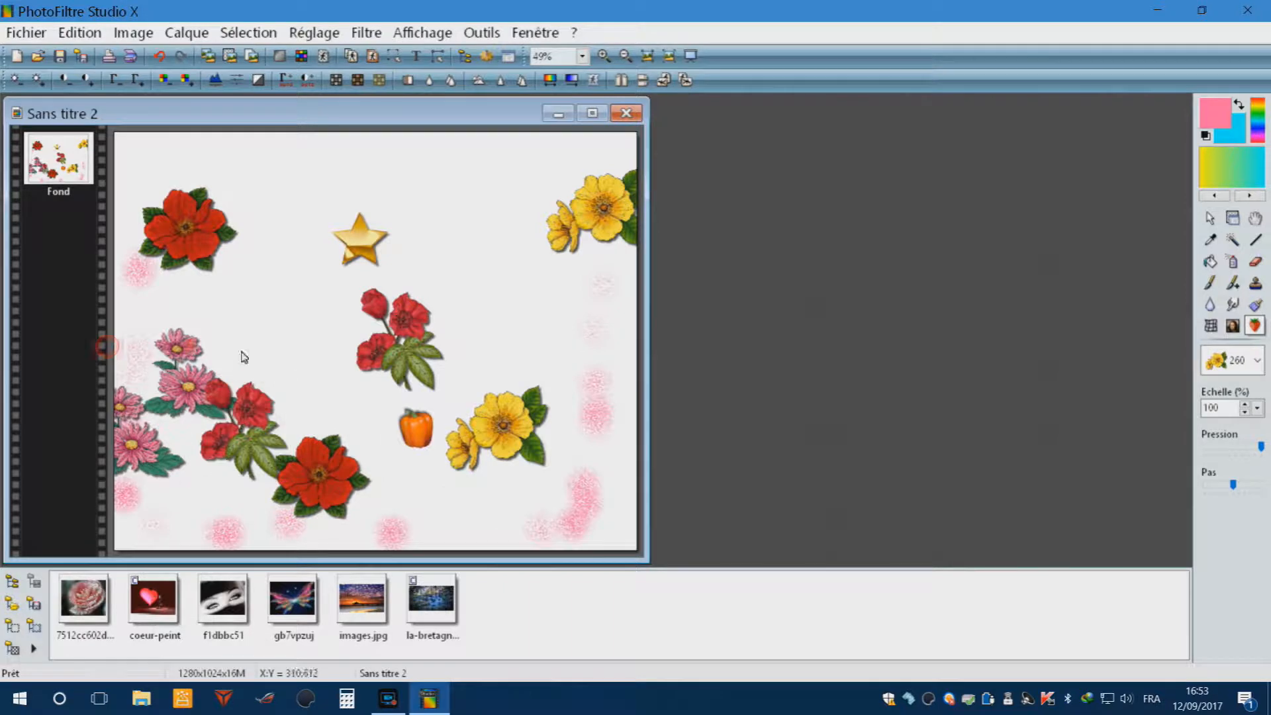
{"action": "left_click", "coordinate": [240, 328]}
{"action": "left_click", "coordinate": [270, 302]}
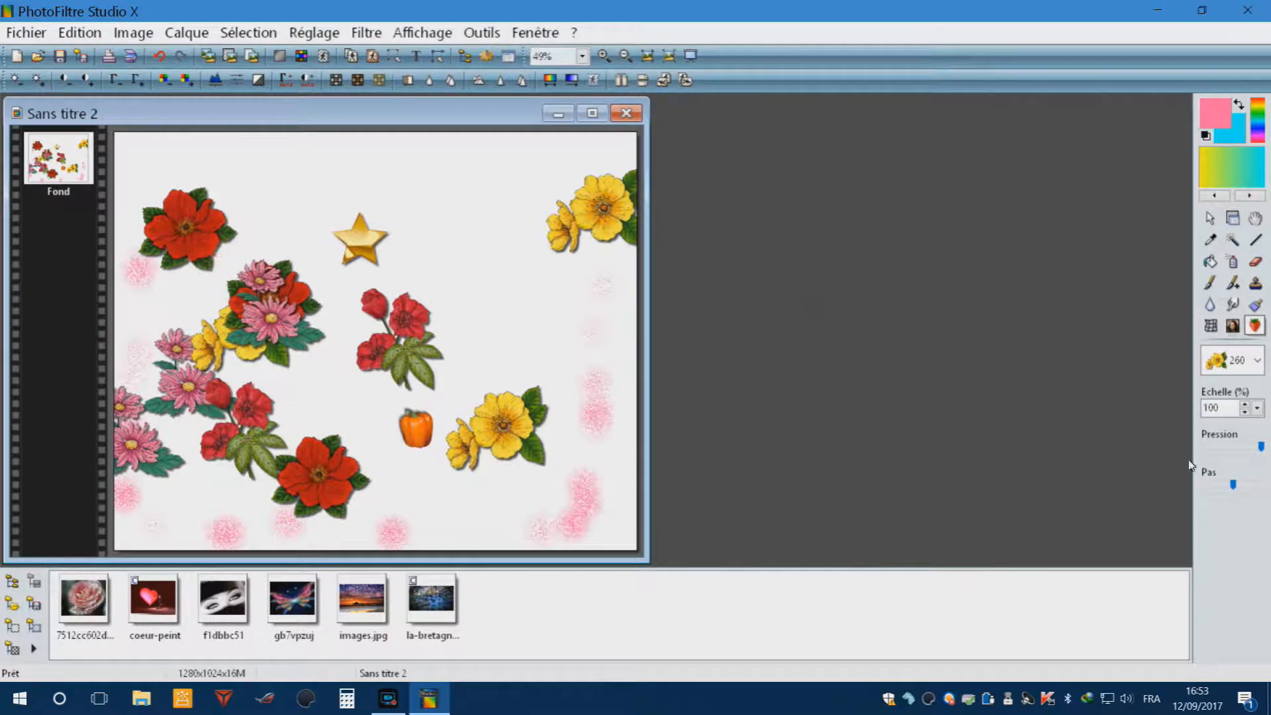
- Twist the orange pepper and the edge of the adjacent yellow flower with the Spirale distortion brush
{"action": "left_click", "coordinate": [1234, 327]}
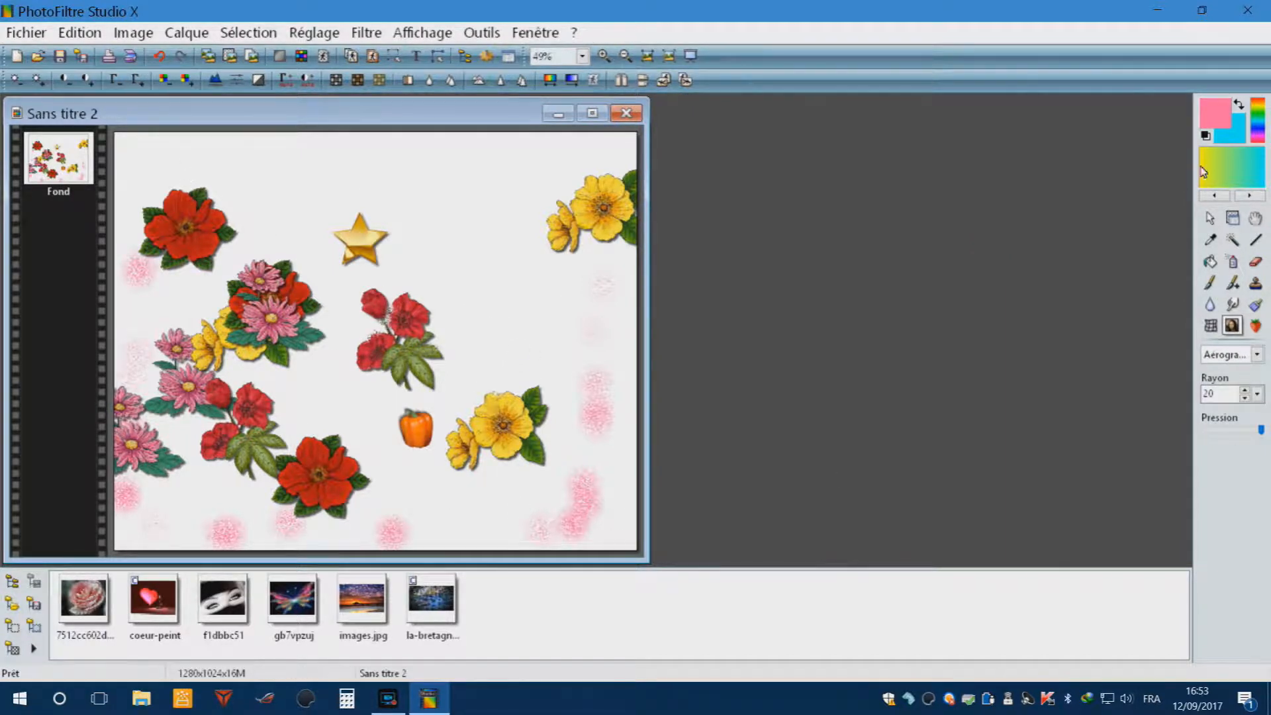
{"action": "left_click", "coordinate": [1210, 325]}
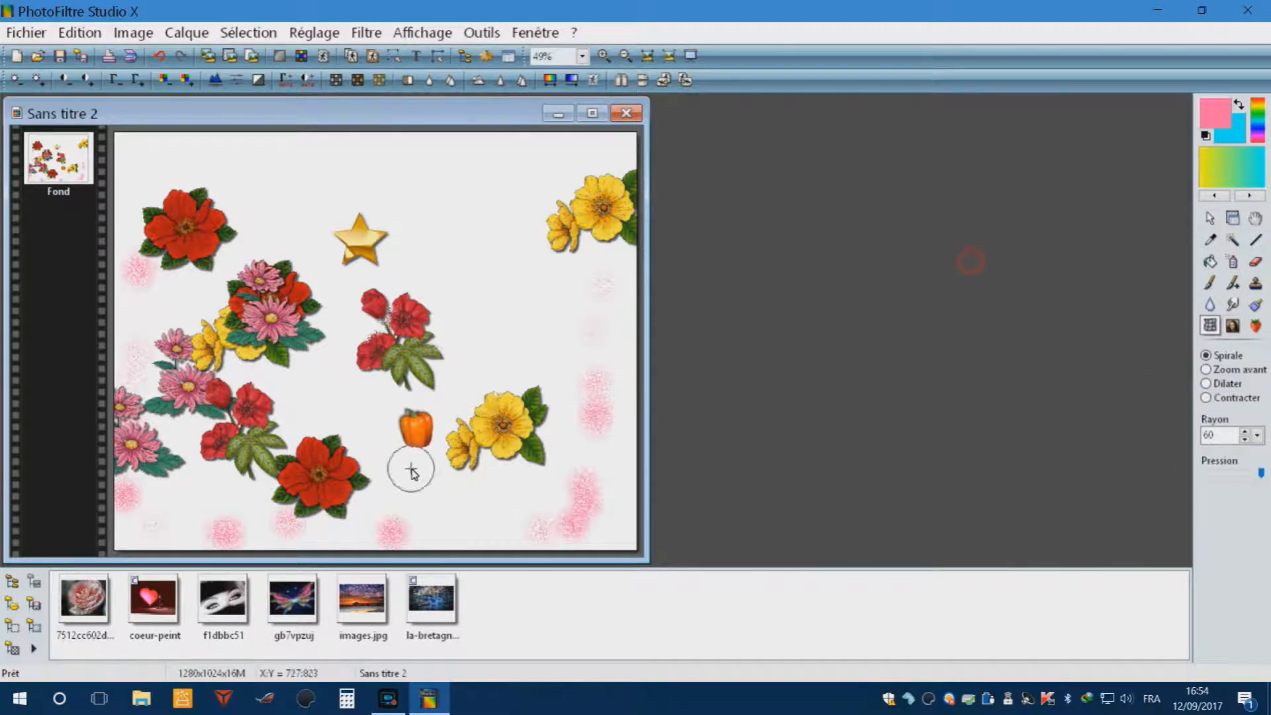
{"action": "left_click", "coordinate": [468, 417]}
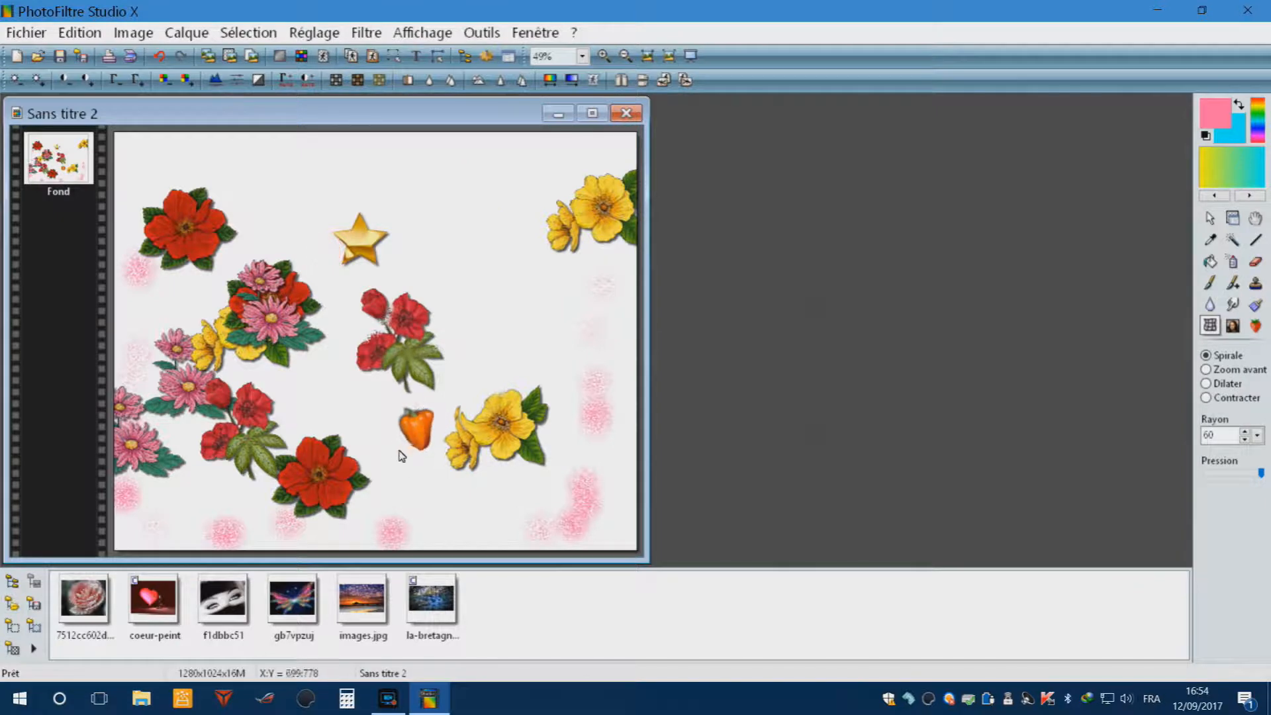
{"action": "left_click", "coordinate": [411, 433]}
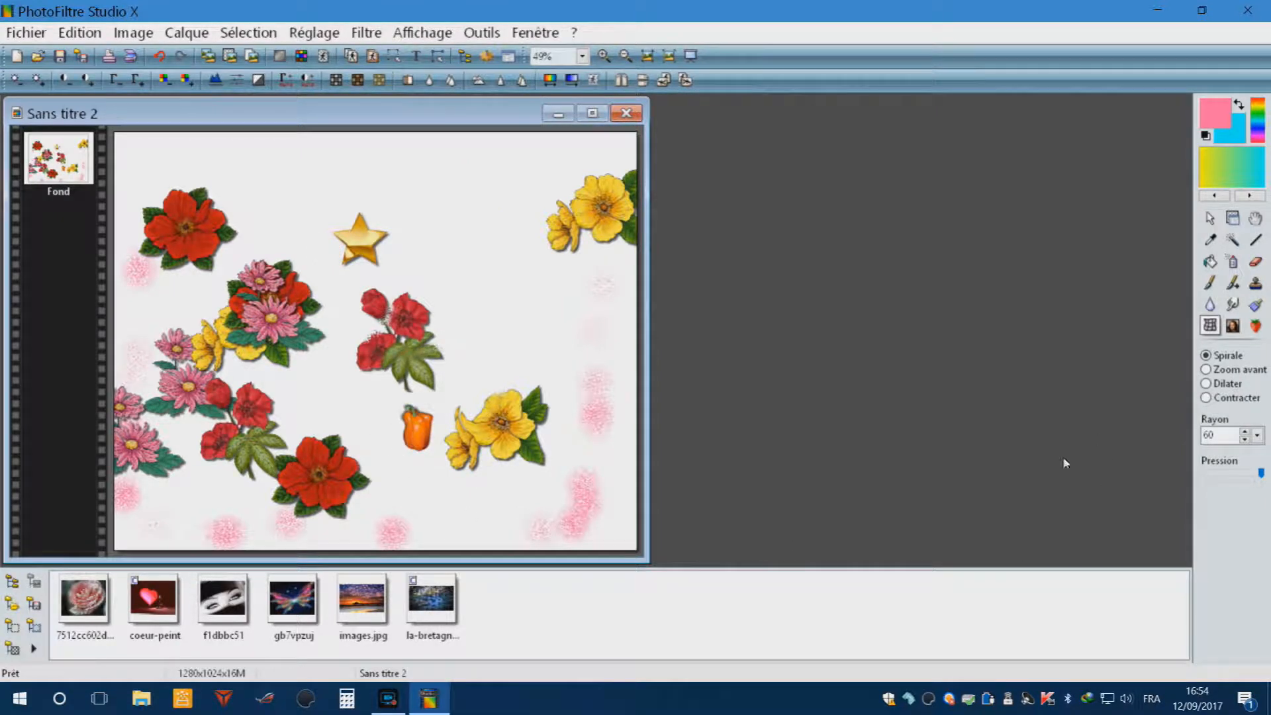
- Darken the red flowers in the centre and lower left, plus part of the pepper, with the retouch brush's red-eye mode
{"action": "left_click", "coordinate": [1253, 305]}
{"action": "left_click", "coordinate": [481, 344]}
{"action": "left_click", "coordinate": [414, 336]}
{"action": "left_click_drag", "start_coordinate": [398, 349], "coordinate": [398, 391]}
{"action": "left_click", "coordinate": [390, 341]}
{"action": "left_click", "coordinate": [389, 306]}
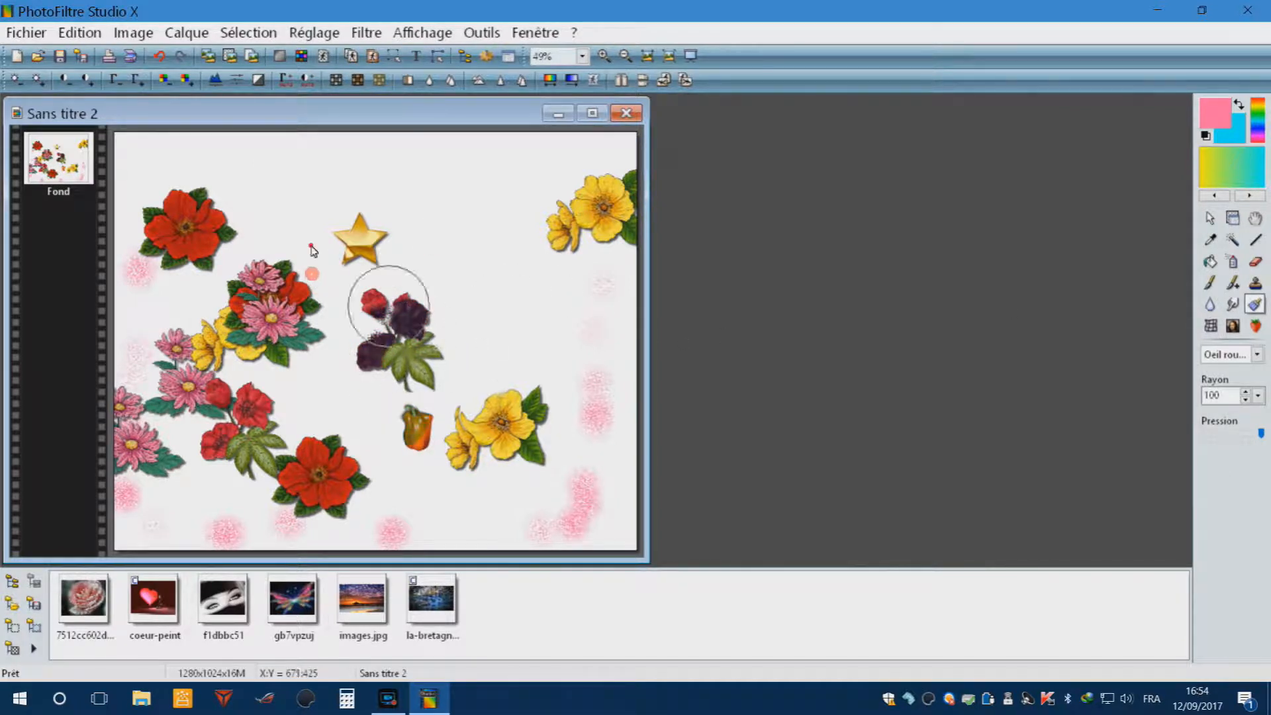
{"action": "left_click", "coordinate": [275, 292]}
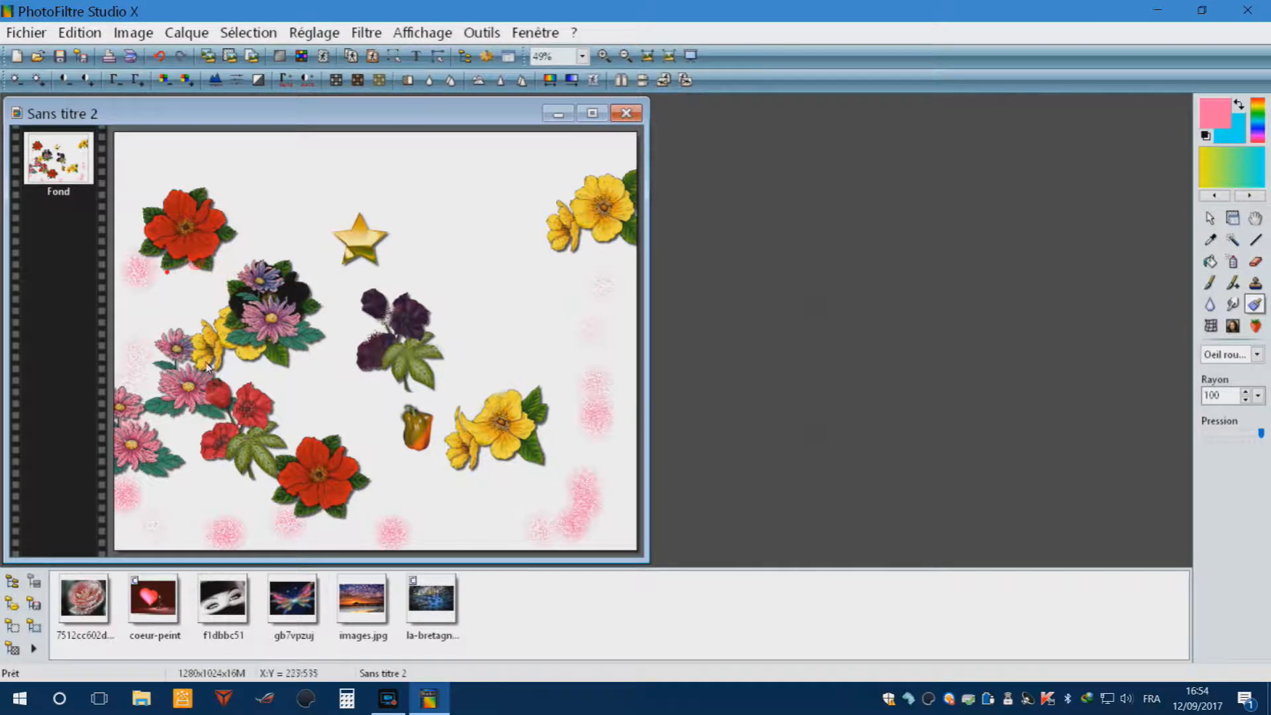
{"action": "left_click", "coordinate": [213, 393]}
{"action": "left_click", "coordinate": [235, 423]}
{"action": "left_click", "coordinate": [295, 490]}
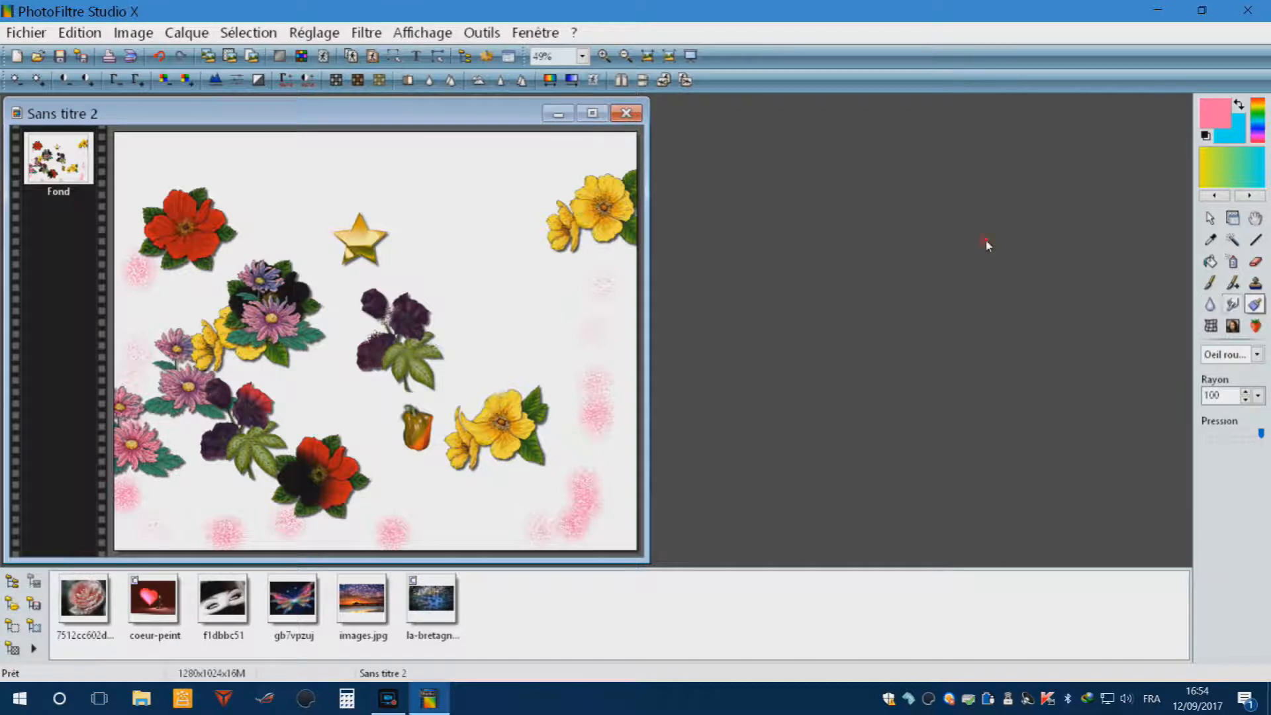
- Smudge the lower yellow flower and the pink spray beside it, and blur the purple and upper-left flowers
{"action": "left_click", "coordinate": [1232, 305]}
{"action": "mouse_move", "coordinate": [588, 483]}
{"action": "left_mouse_down"}
{"action": "mouse_move", "coordinate": [545, 525]}
{"action": "mouse_move", "coordinate": [626, 410]}
{"action": "mouse_move", "coordinate": [583, 340]}
{"action": "mouse_move", "coordinate": [582, 431]}
{"action": "mouse_move", "coordinate": [607, 282]}
{"action": "mouse_move", "coordinate": [583, 277]}
{"action": "mouse_move", "coordinate": [525, 490]}
{"action": "mouse_move", "coordinate": [493, 386]}
{"action": "mouse_move", "coordinate": [507, 461]}
{"action": "mouse_move", "coordinate": [490, 417]}
{"action": "mouse_move", "coordinate": [575, 470]}
{"action": "left_mouse_up"}
{"action": "left_click", "coordinate": [1208, 304]}
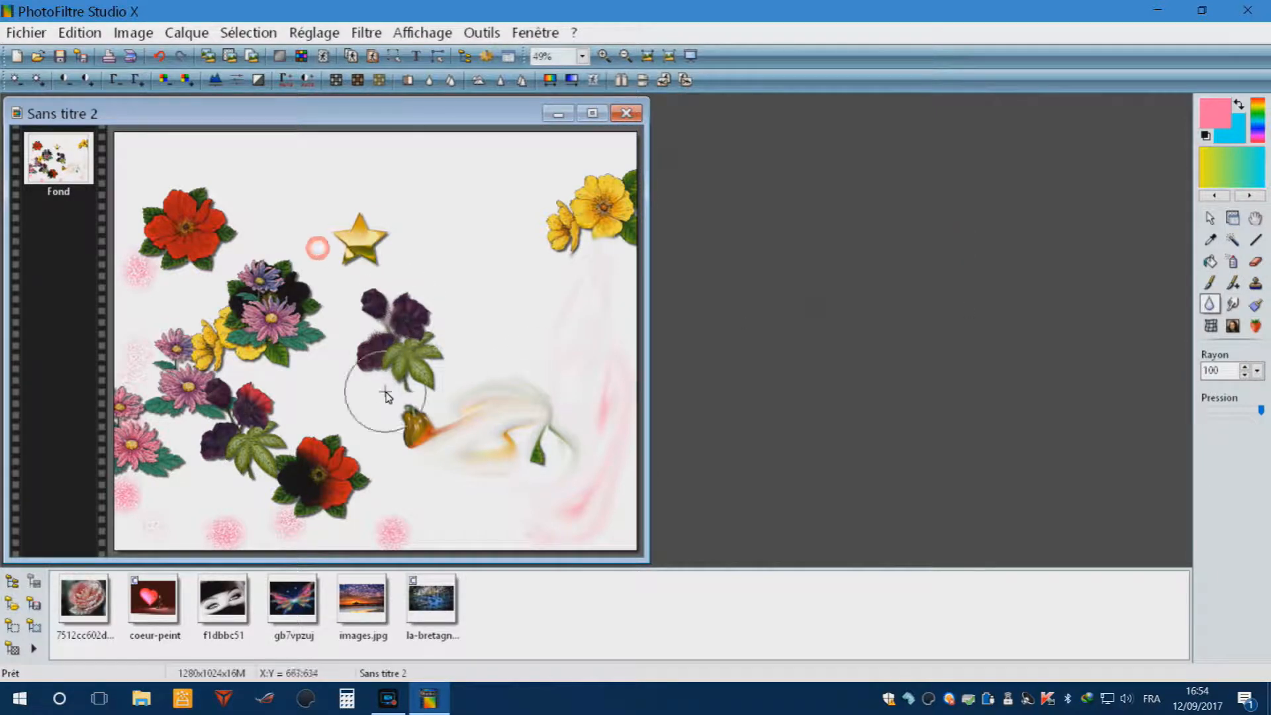
{"action": "left_click_drag", "start_coordinate": [235, 343], "coordinate": [231, 261]}
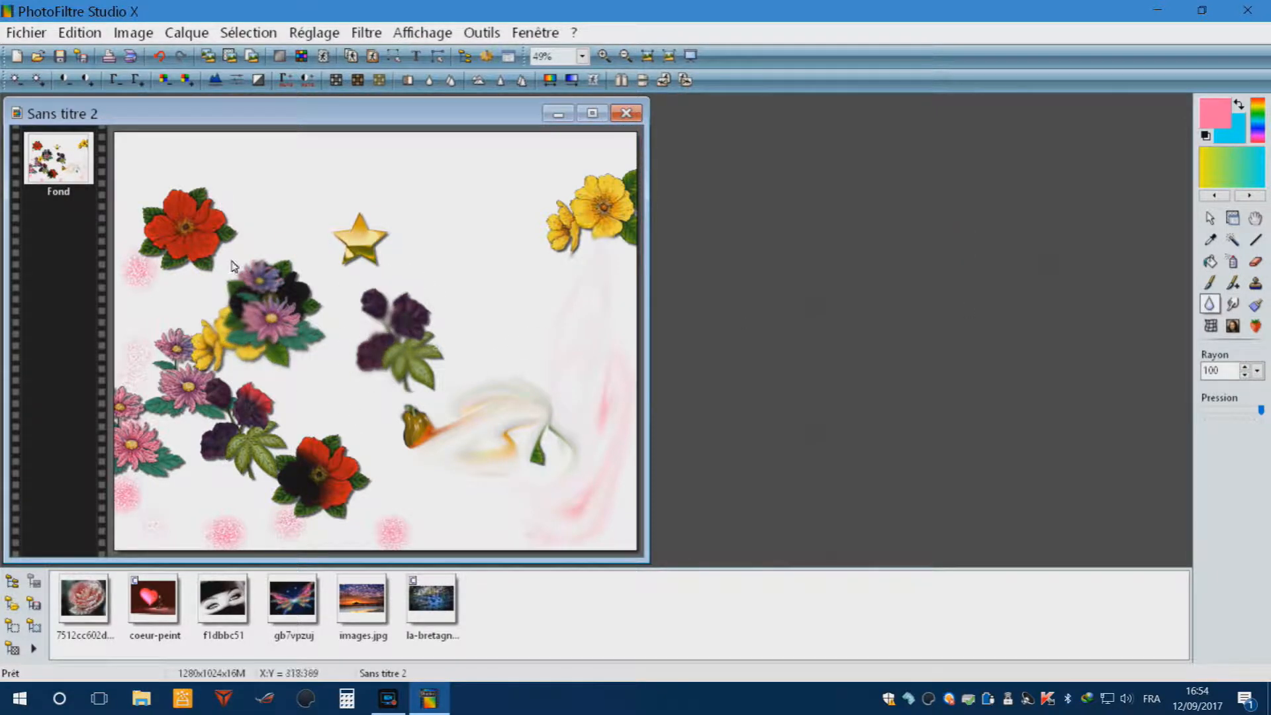
- Make two thin Eraser strokes over the purple flower in the centre, and return to the selection tool
{"action": "left_click", "coordinate": [1255, 262]}
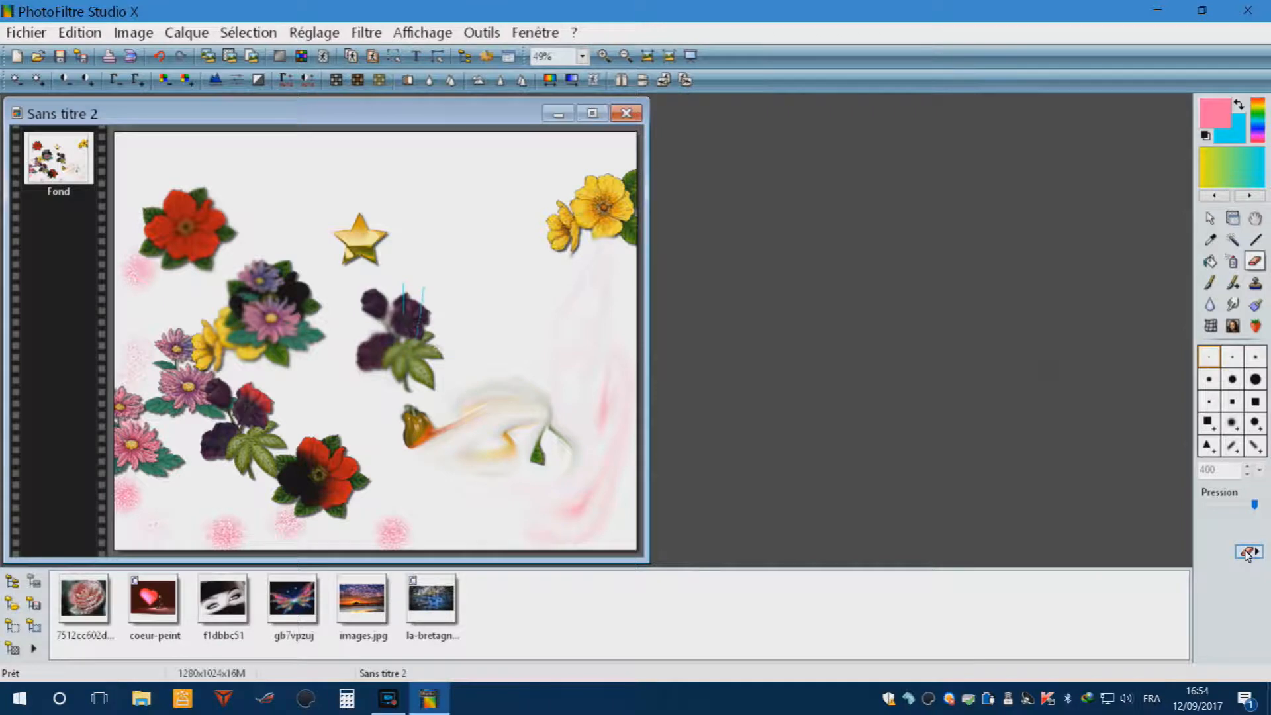
{"action": "left_click", "coordinate": [1209, 220]}
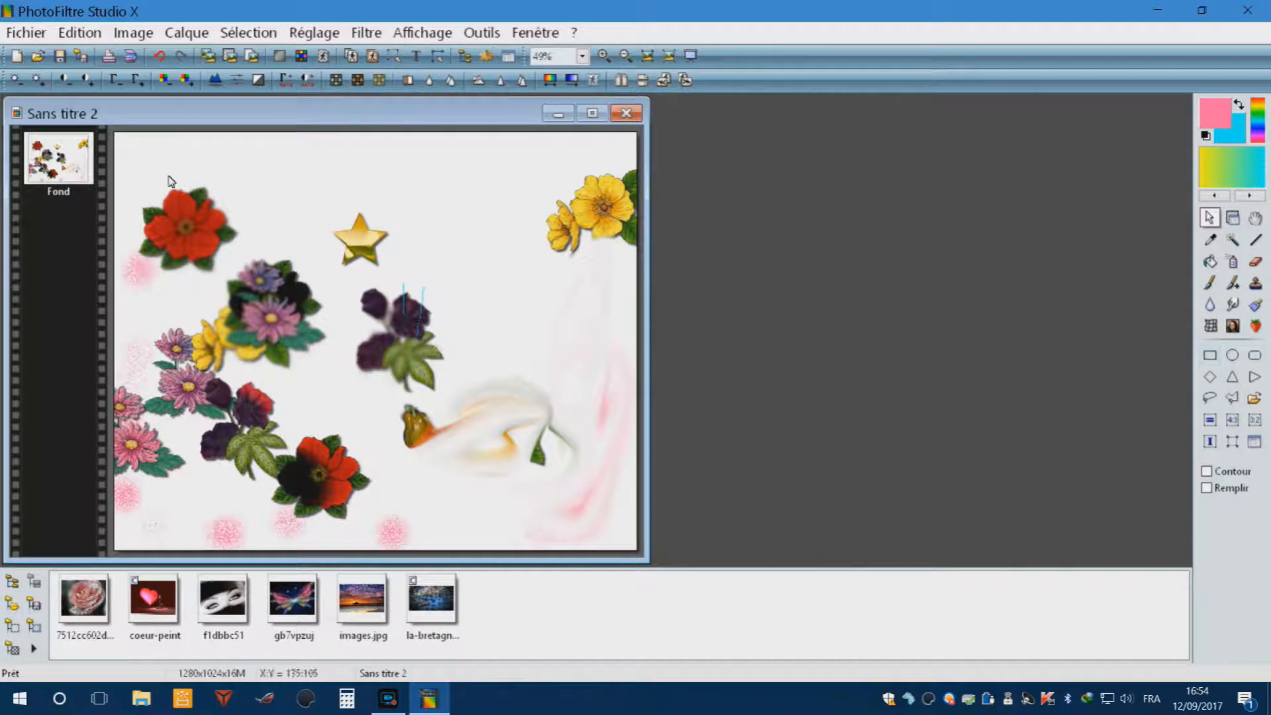
- Close the flower image without saving and create a blank 1280 x 1024 pixel image
{"action": "left_click", "coordinate": [625, 113]}
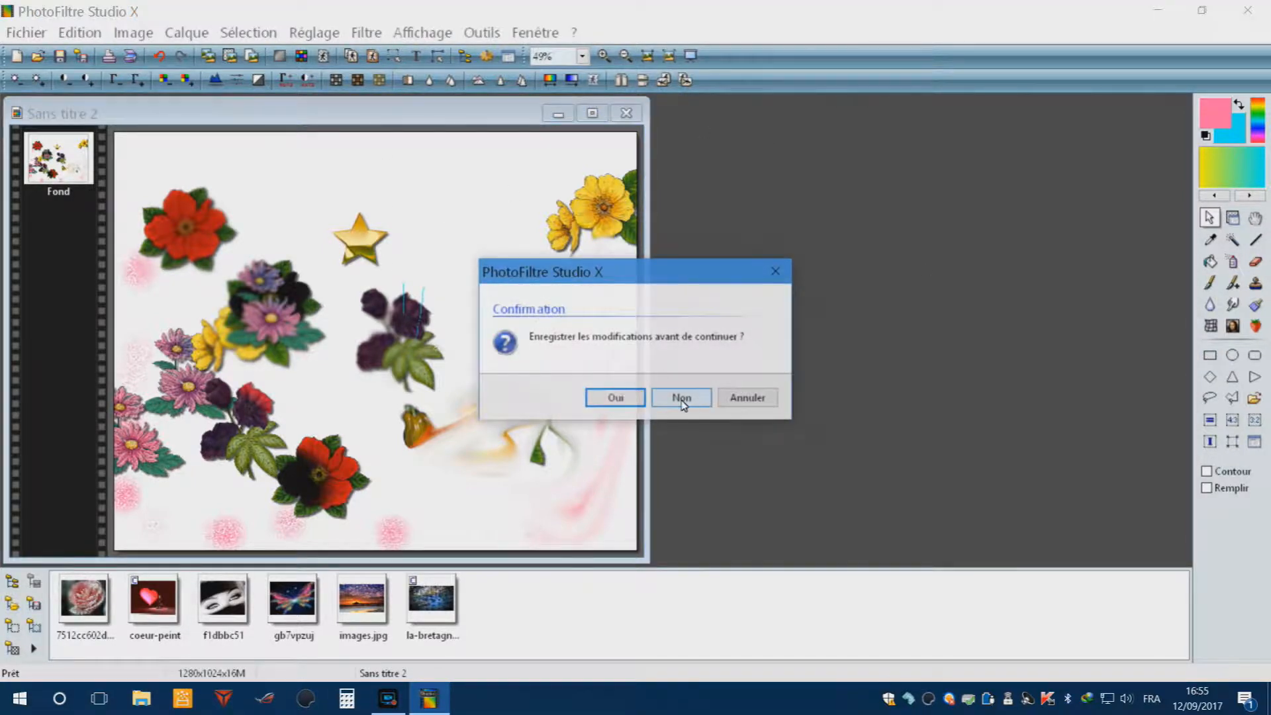
{"action": "left_click", "coordinate": [681, 399]}
{"action": "left_click", "coordinate": [25, 32]}
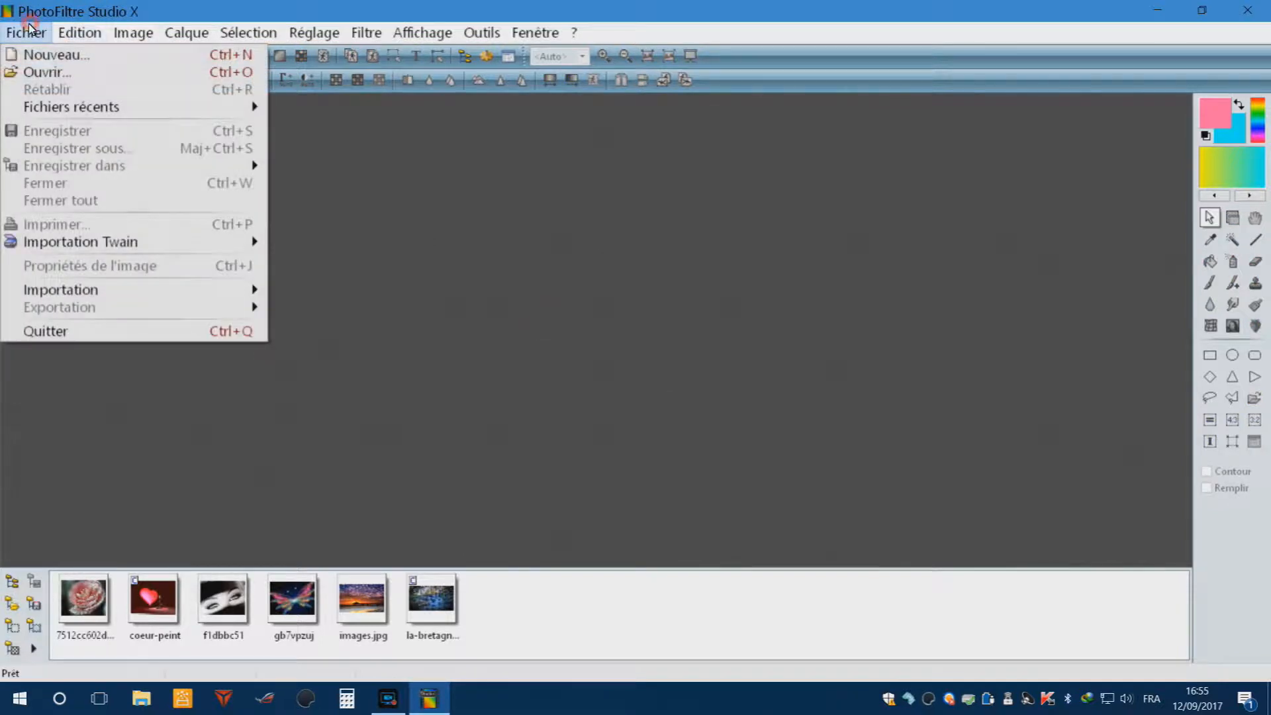
{"action": "left_click", "coordinate": [40, 51]}
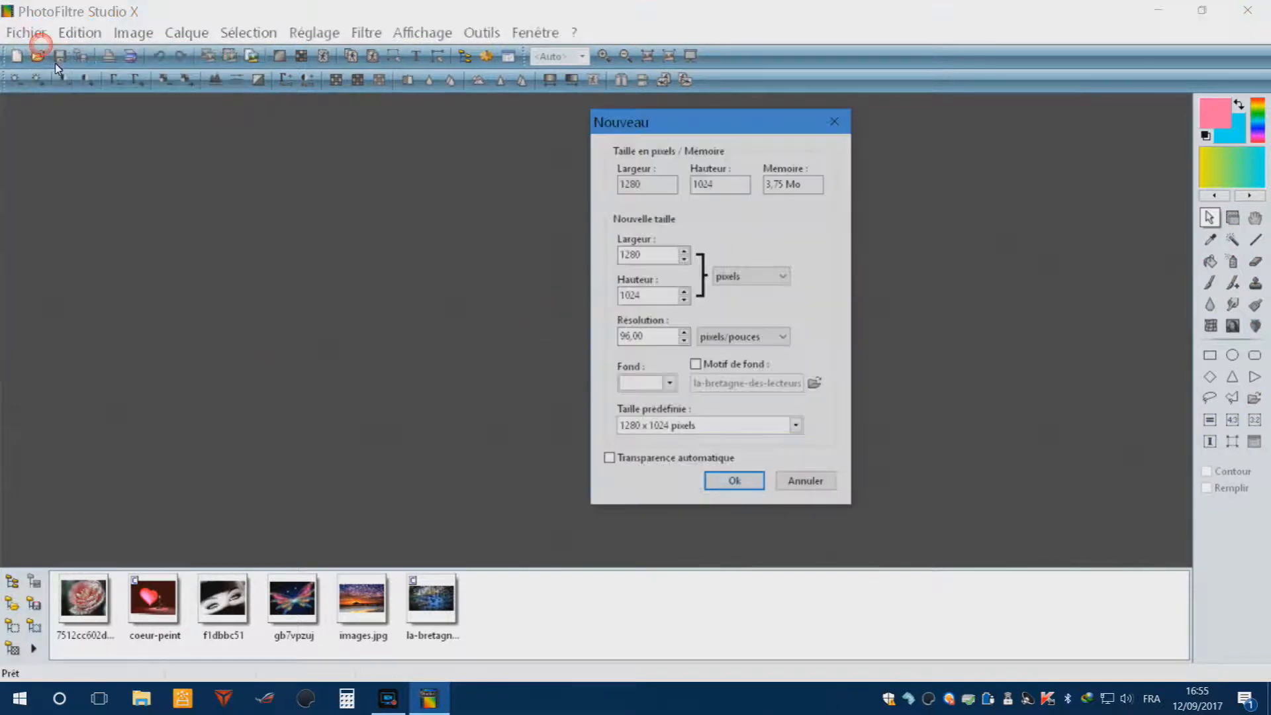
{"action": "left_click", "coordinate": [725, 488]}
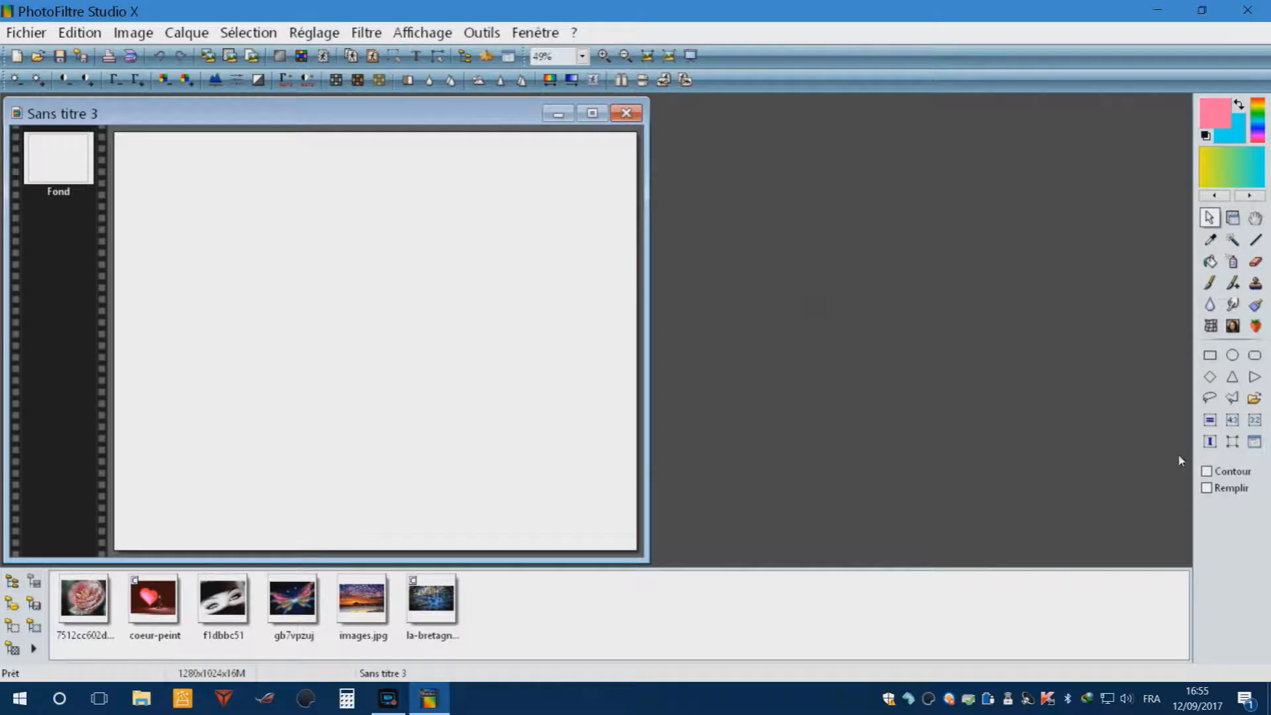
- Load the Boeuf.pfs selection shape and enlarge it to about 587 x 466 pixels in the middle of the canvas
{"action": "left_click", "coordinate": [1255, 404]}
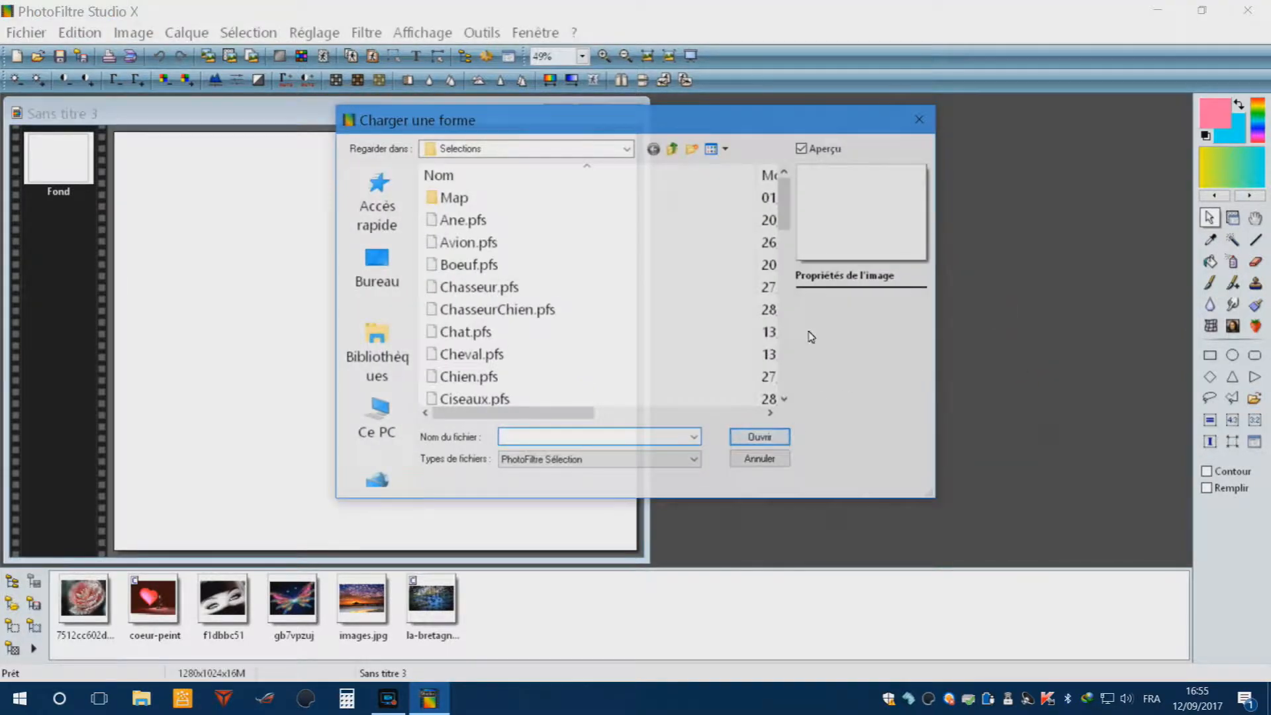
{"action": "left_click", "coordinate": [463, 264]}
{"action": "left_click", "coordinate": [201, 263]}
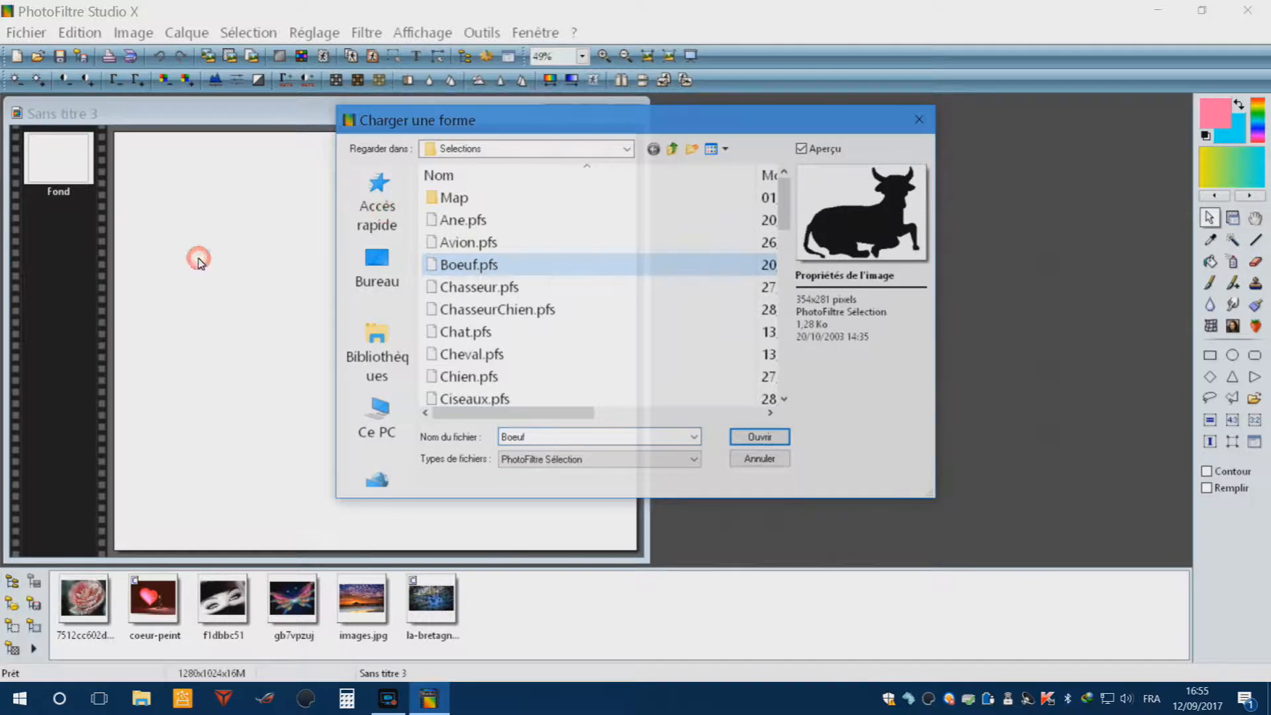
{"action": "left_click", "coordinate": [771, 442]}
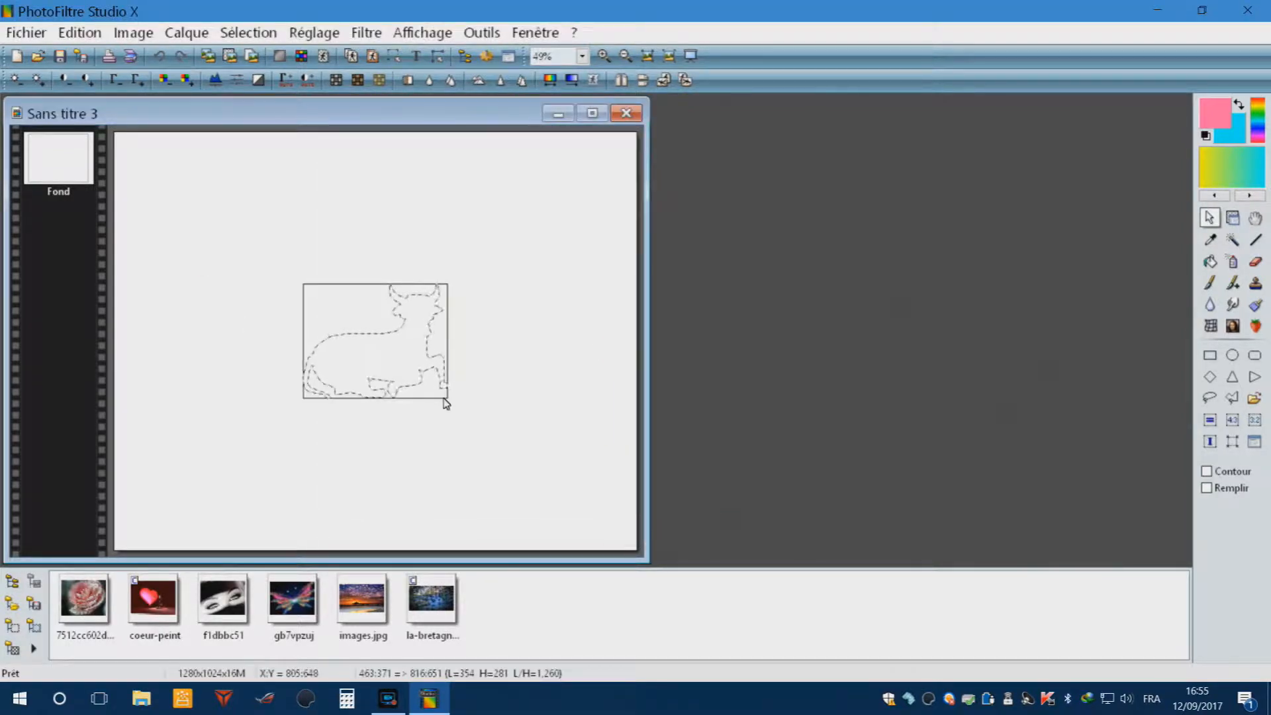
{"action": "left_click_drag", "start_coordinate": [355, 319], "coordinate": [336, 278]}
{"action": "left_click", "coordinate": [344, 285]}
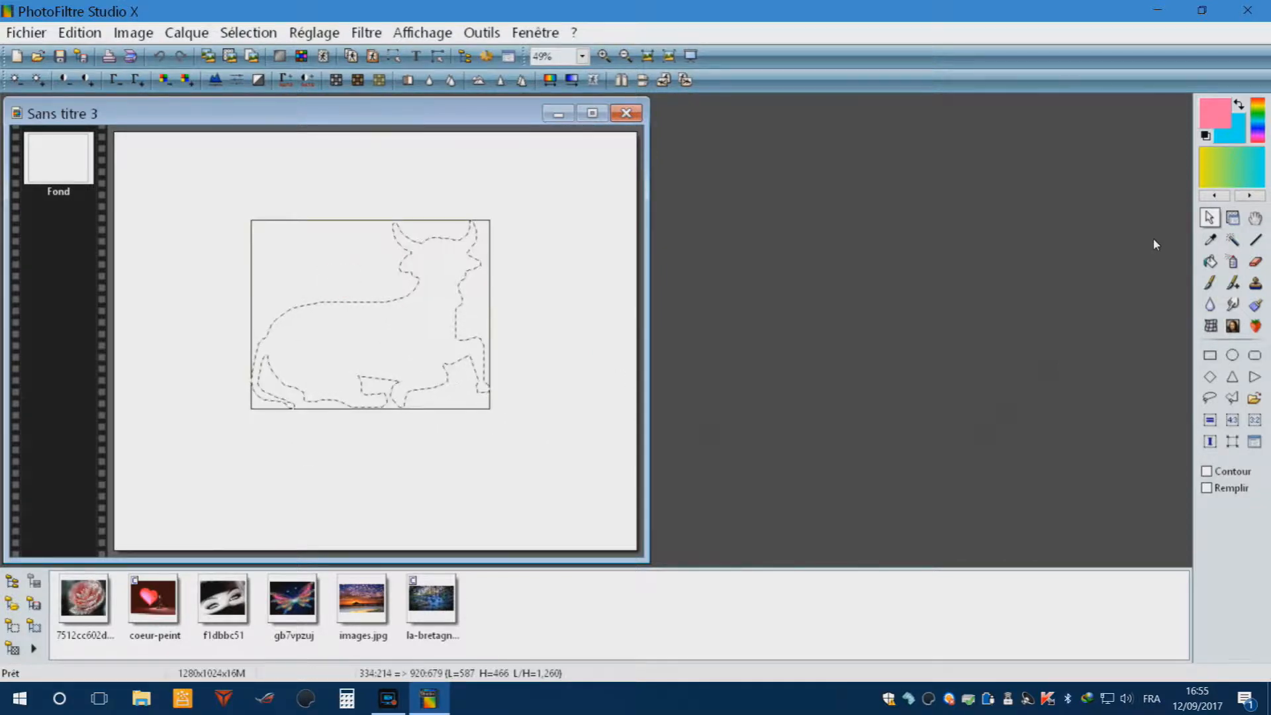
- Set the foreground colour to light green and fill the ox-shaped selection with the Paint bucket
{"action": "left_click", "coordinate": [1210, 262]}
{"action": "left_click", "coordinate": [1215, 114]}
{"action": "left_click", "coordinate": [965, 208]}
{"action": "left_click", "coordinate": [978, 141]}
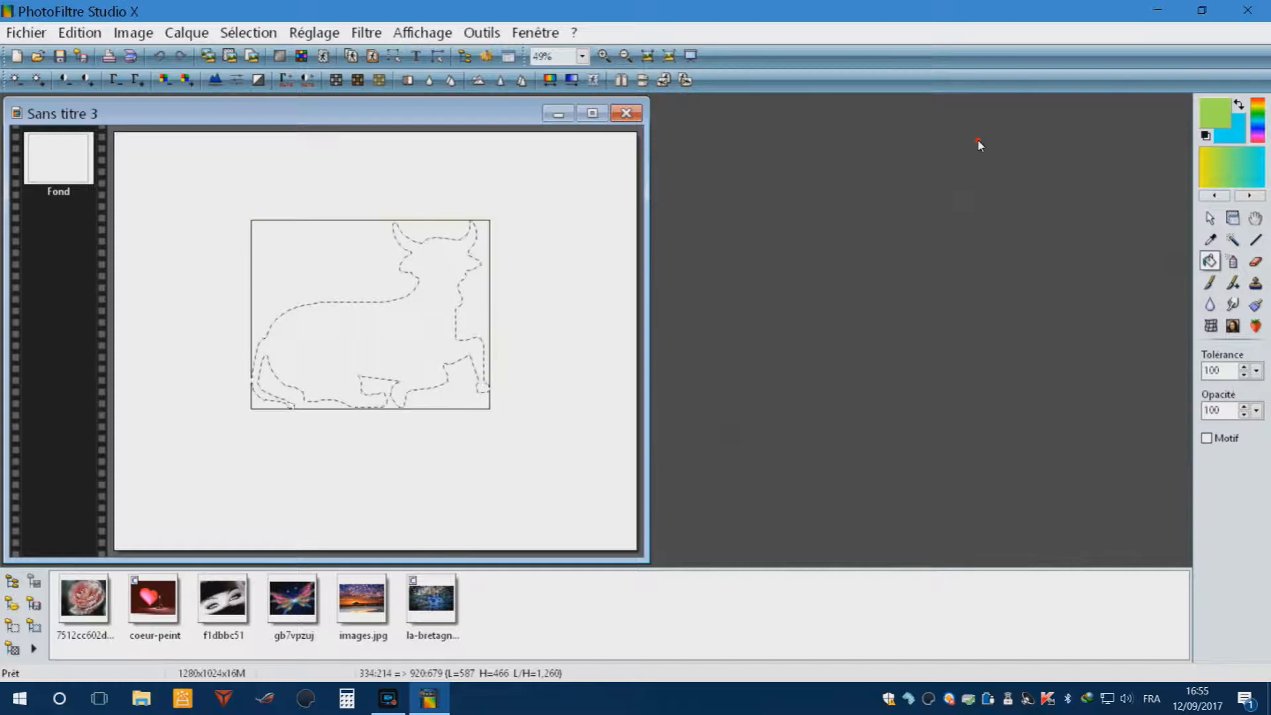
{"action": "left_click", "coordinate": [320, 231]}
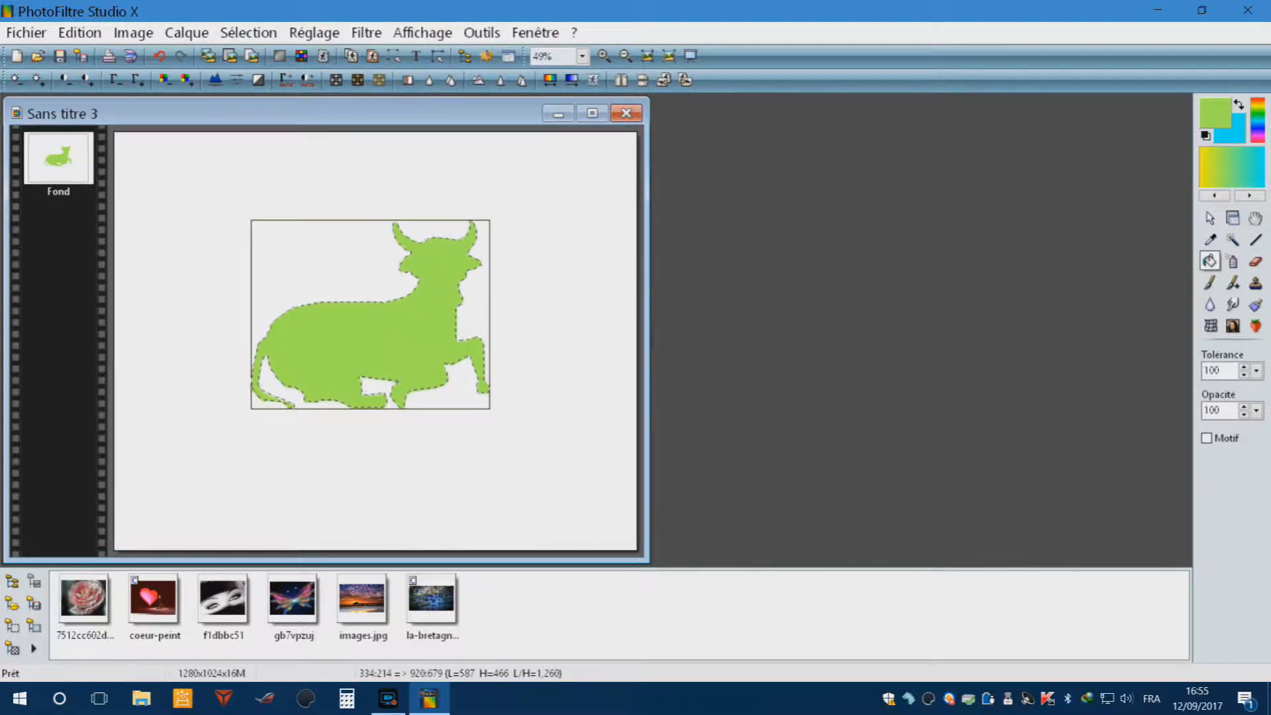
- Move the ox selection outline down over the lower canvas, leaving the green fill in place, and drop the selection
{"action": "left_click", "coordinate": [1210, 218]}
{"action": "left_click_drag", "start_coordinate": [391, 300], "coordinate": [420, 434]}
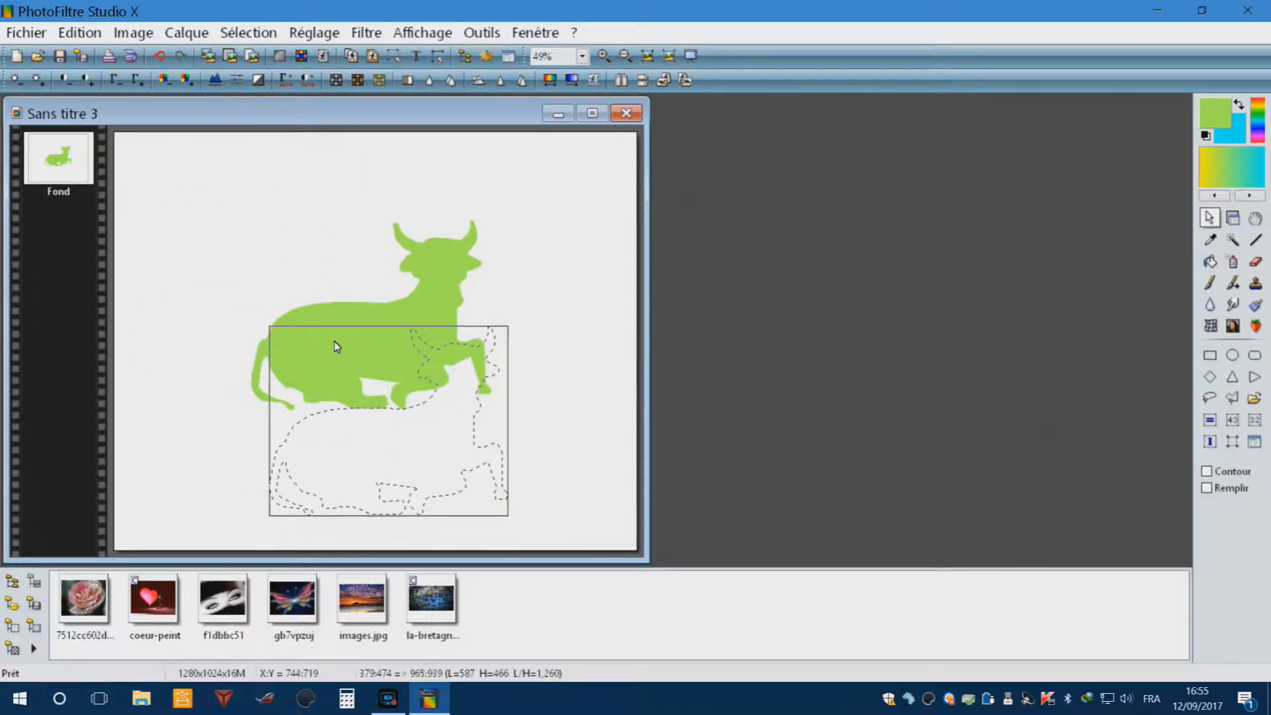
{"action": "left_click_drag", "start_coordinate": [336, 345], "coordinate": [351, 348]}
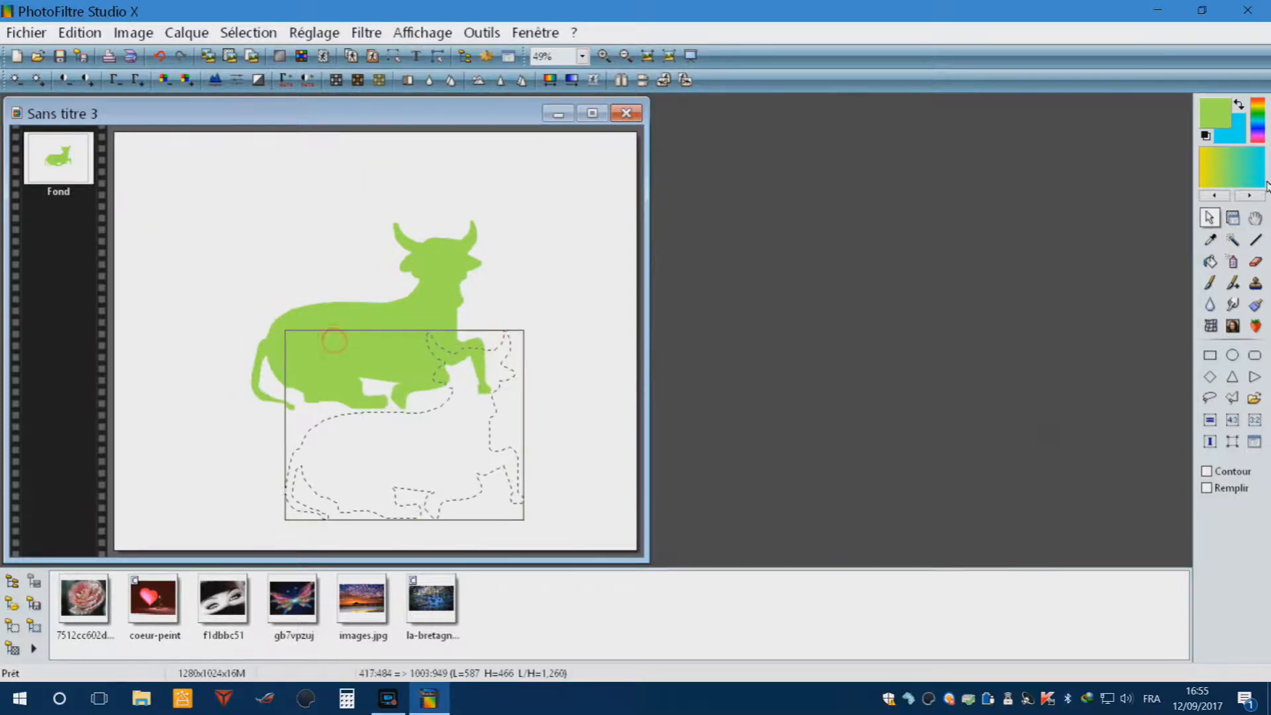
{"action": "left_click", "coordinate": [1231, 219]}
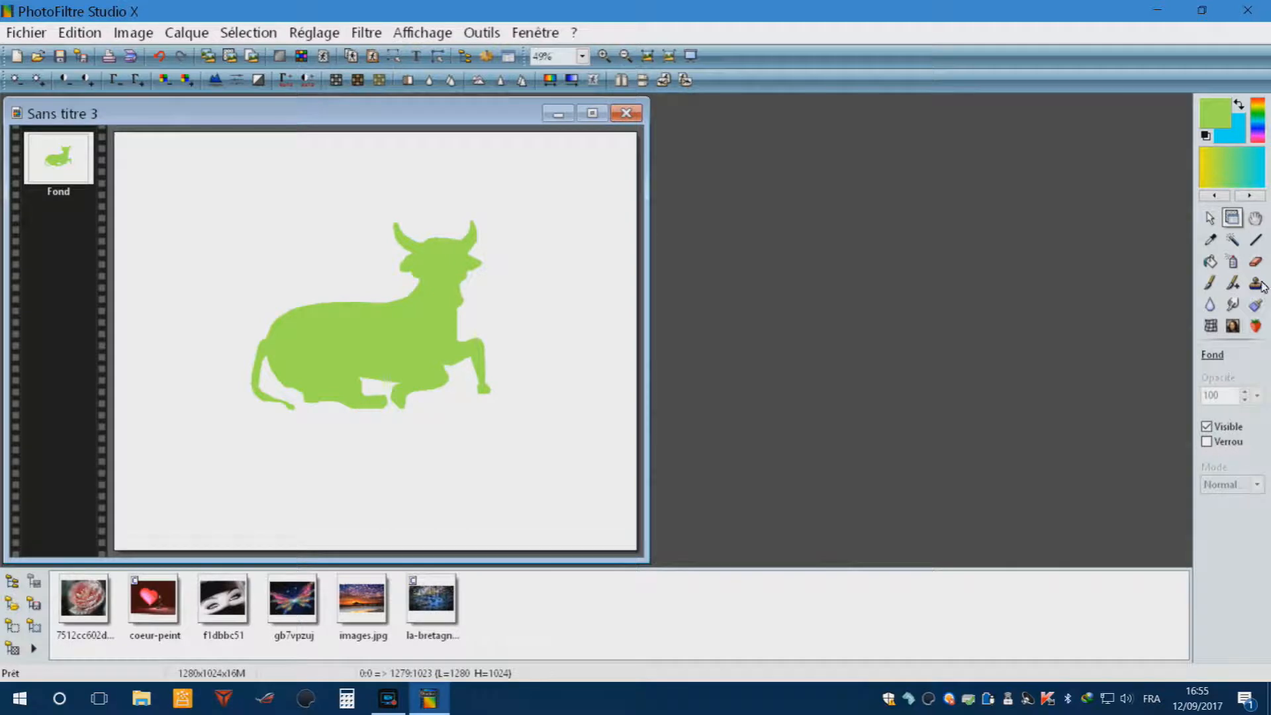
{"action": "left_click", "coordinate": [1211, 219]}
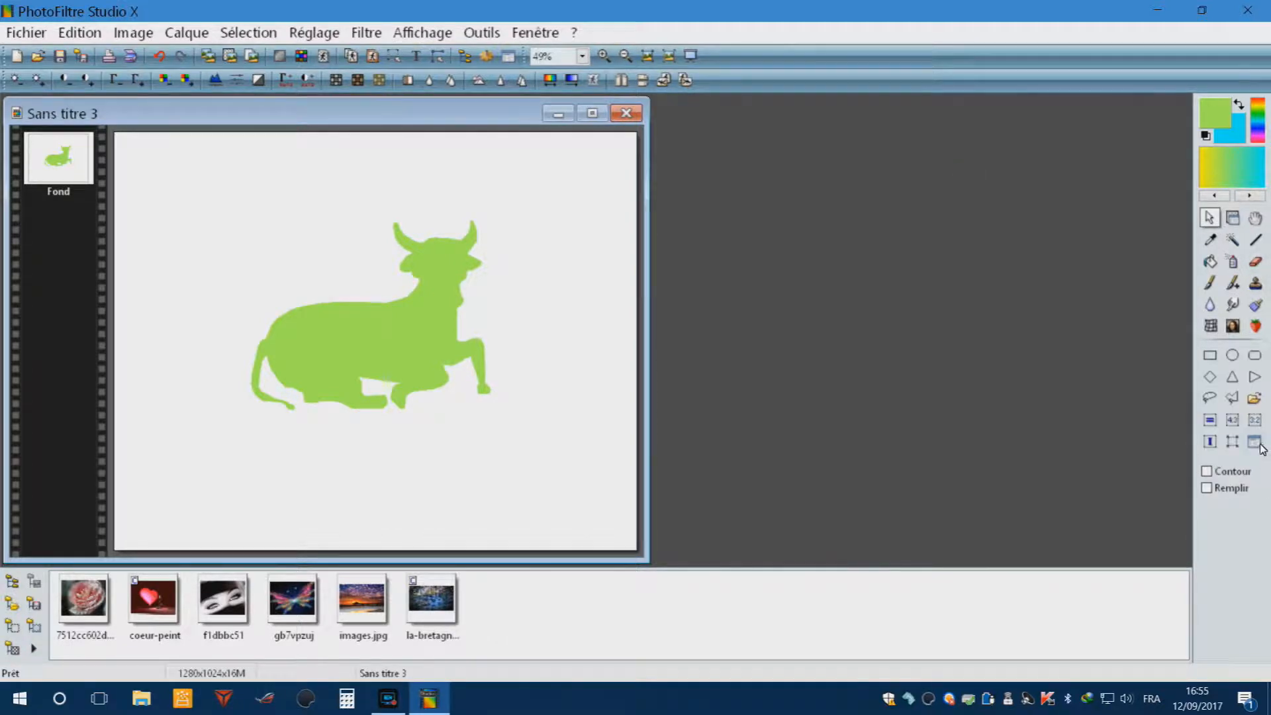
- Load the compass-shaped selection from Compas.pfs over the green ox
{"action": "left_click", "coordinate": [1255, 400]}
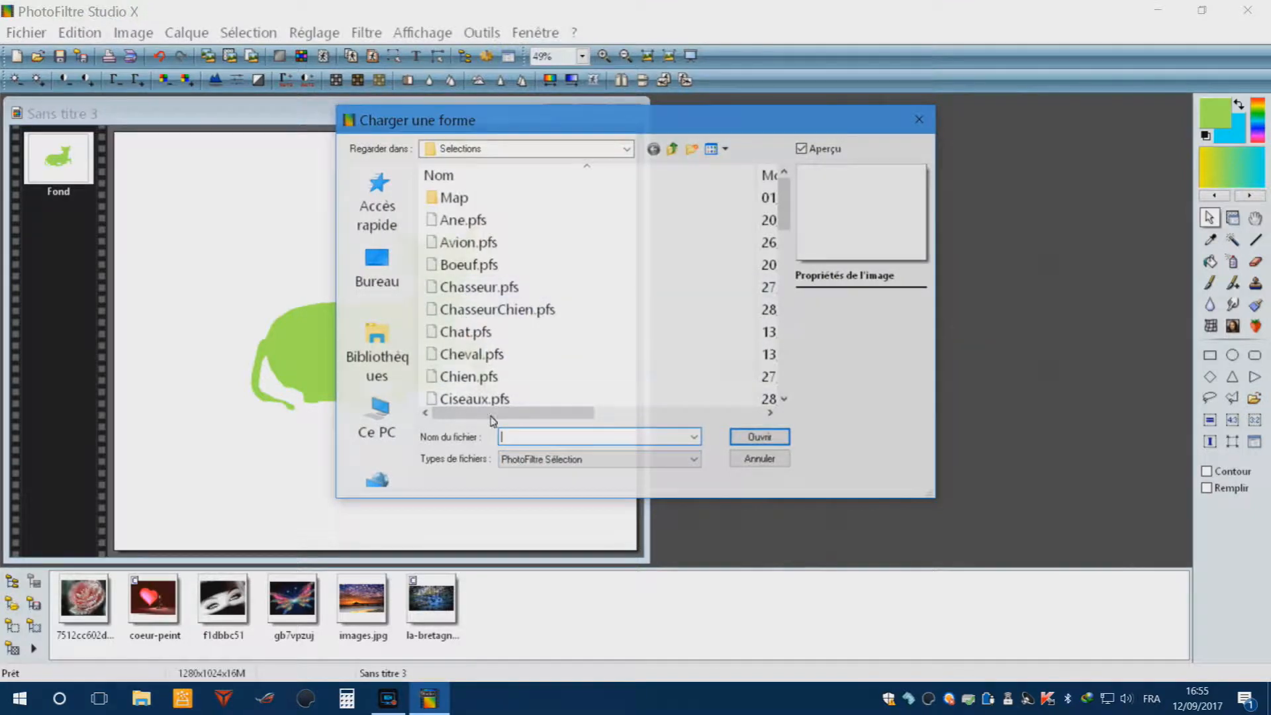
{"action": "scroll", "coordinate": [622, 285], "scroll_direction": "down", "scroll_amount": 1}
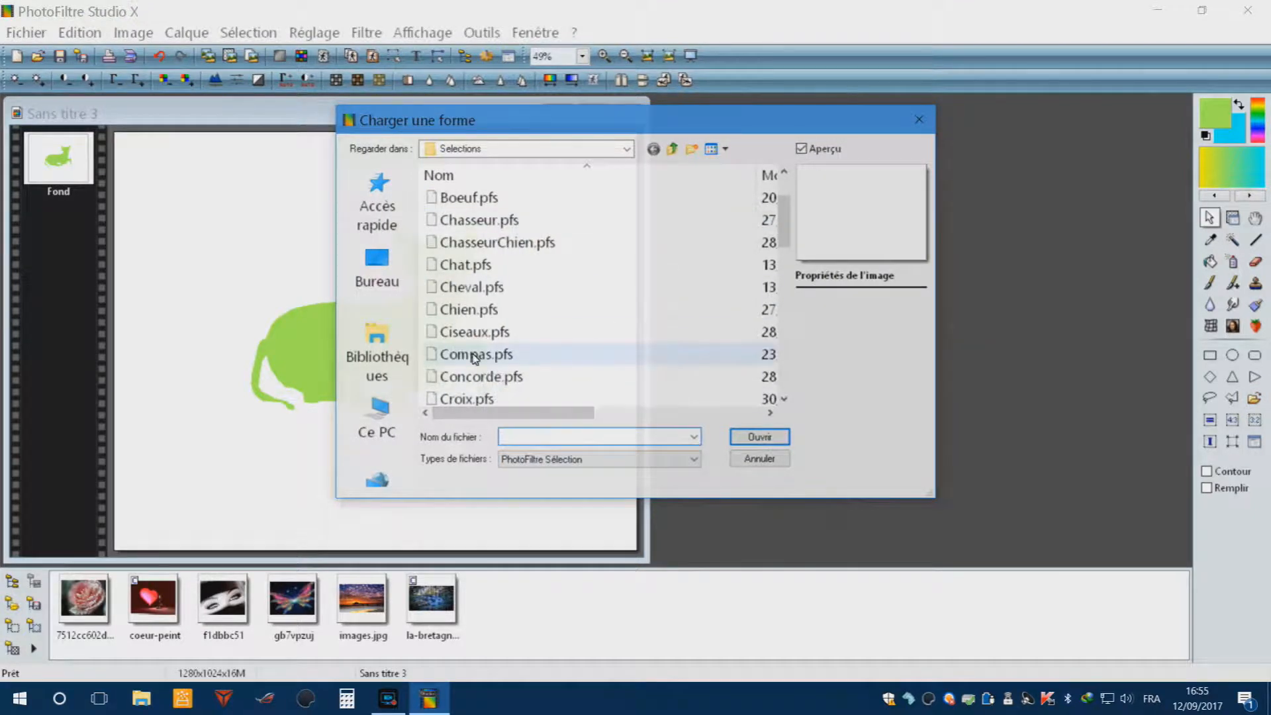
{"action": "left_click", "coordinate": [452, 356]}
{"action": "left_click", "coordinate": [761, 437]}
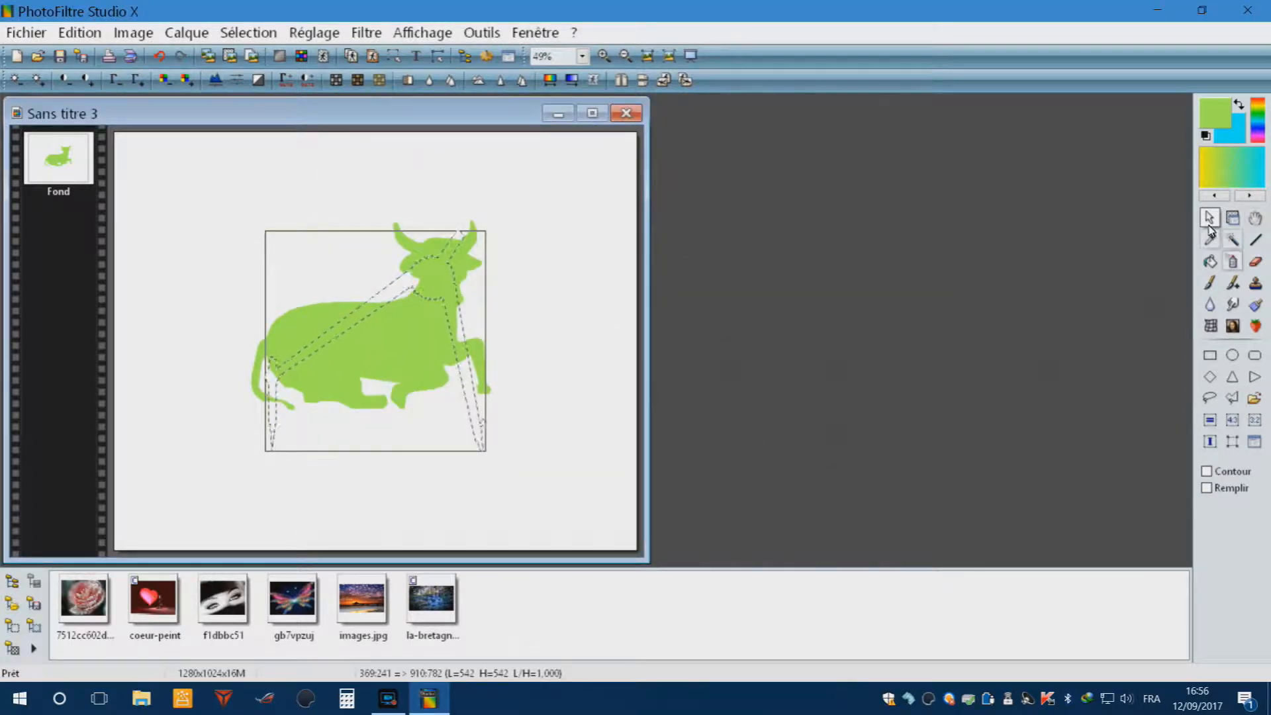
- Fill the compass-shaped selection with the same green using the Paint bucket
{"action": "left_click", "coordinate": [1209, 304]}
{"action": "left_click", "coordinate": [1210, 261]}
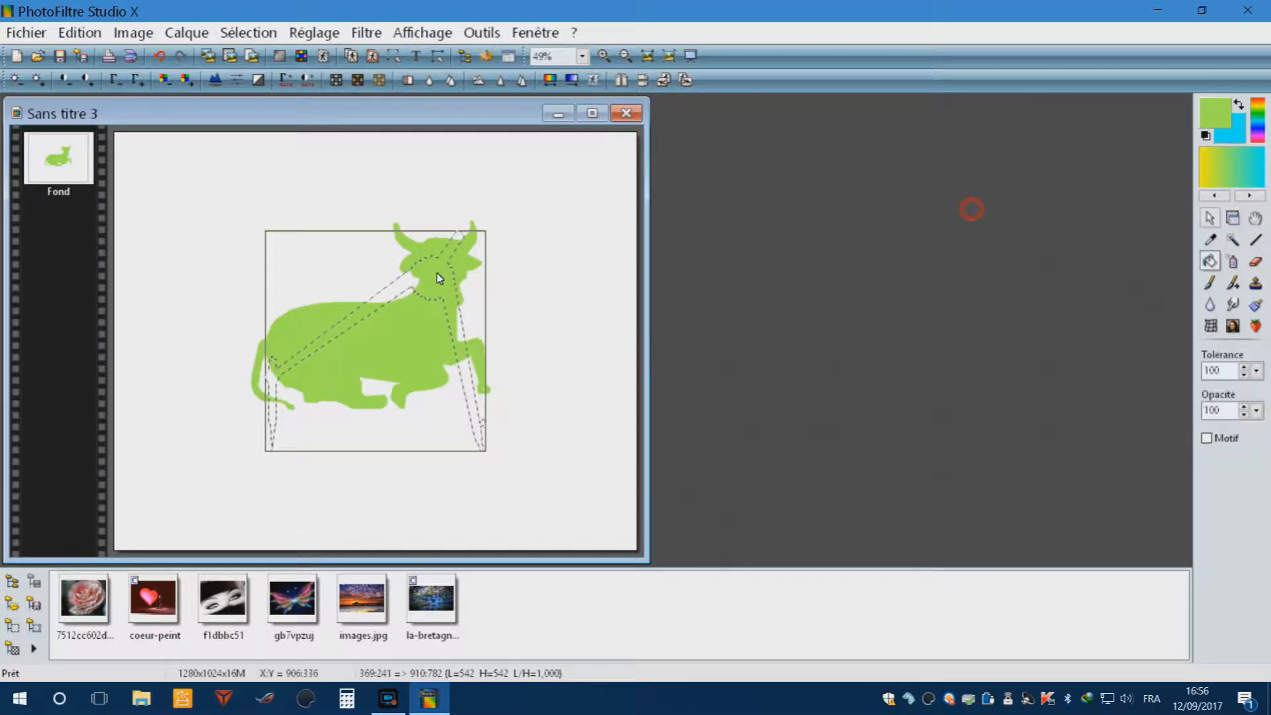
{"action": "left_click", "coordinate": [293, 228]}
{"action": "left_click", "coordinate": [294, 250]}
{"action": "left_click", "coordinate": [362, 309]}
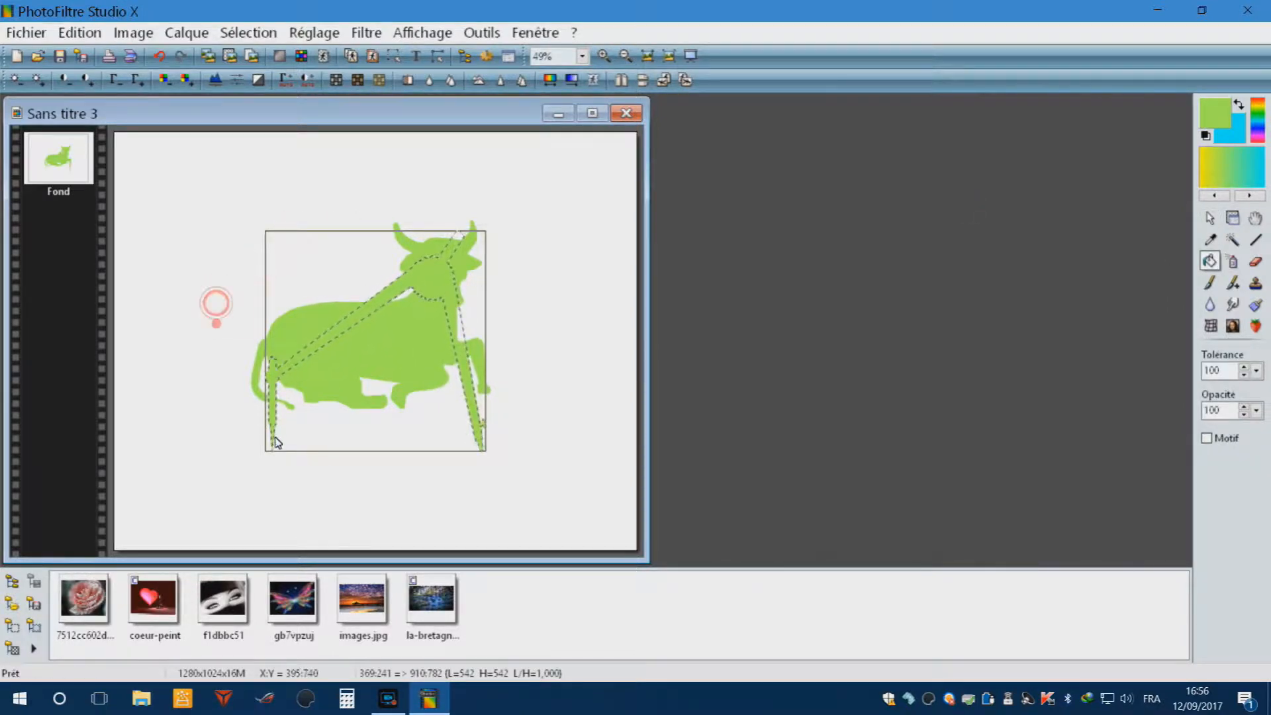
{"action": "left_click", "coordinate": [959, 171]}
- Return to the selection tool and shift the compass outline slightly up and to the left of its fill
{"action": "left_click", "coordinate": [1206, 219]}
{"action": "mouse_move", "coordinate": [286, 204]}
{"action": "left_mouse_down"}
{"action": "mouse_move", "coordinate": [724, 282]}
{"action": "mouse_move", "coordinate": [523, 362]}
{"action": "mouse_move", "coordinate": [272, 179]}
{"action": "mouse_move", "coordinate": [278, 197]}
{"action": "left_mouse_up"}
{"action": "left_click_drag", "start_coordinate": [381, 261], "coordinate": [385, 266]}
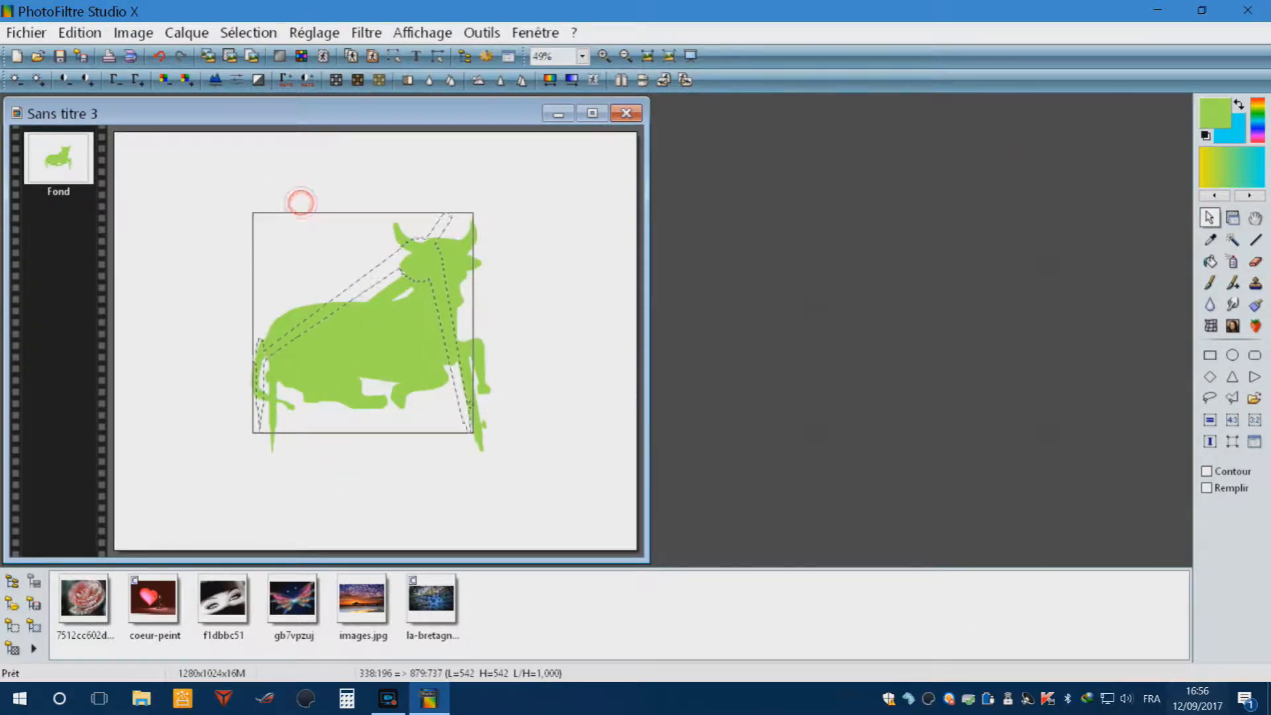
{"action": "left_click", "coordinate": [1256, 380]}
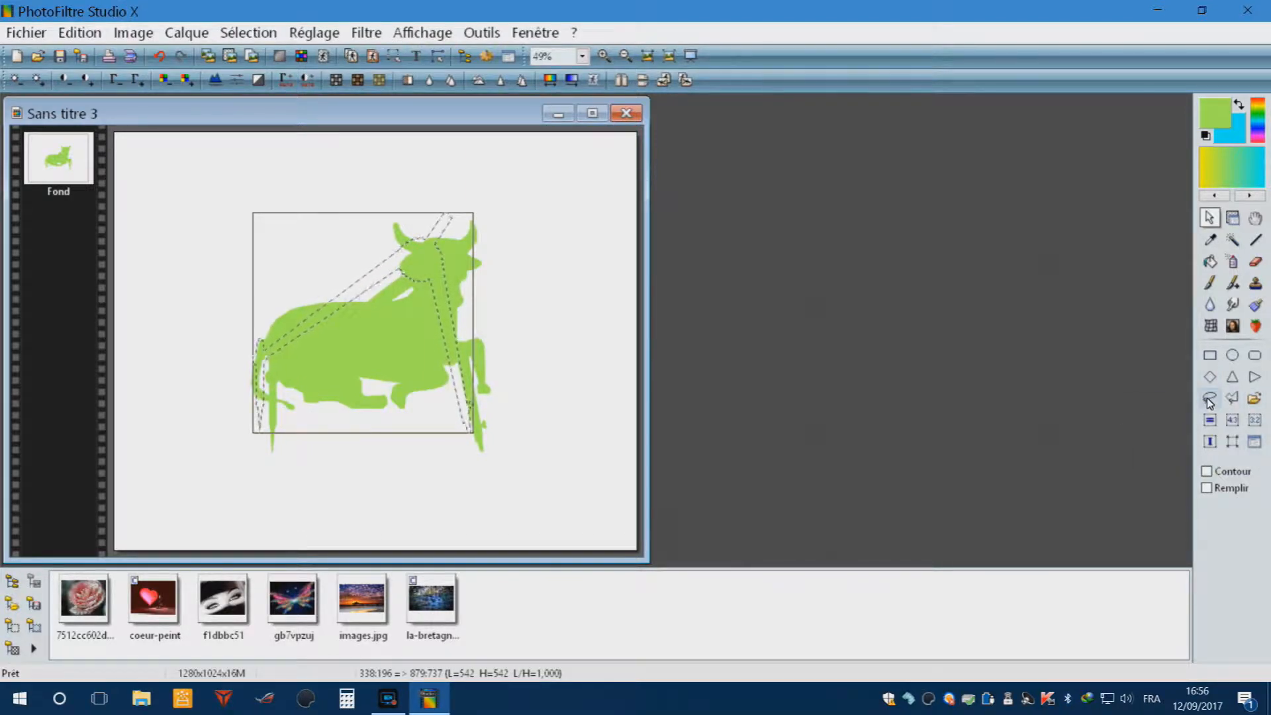
- Close the green ox image without saving it
{"action": "left_click", "coordinate": [627, 114]}
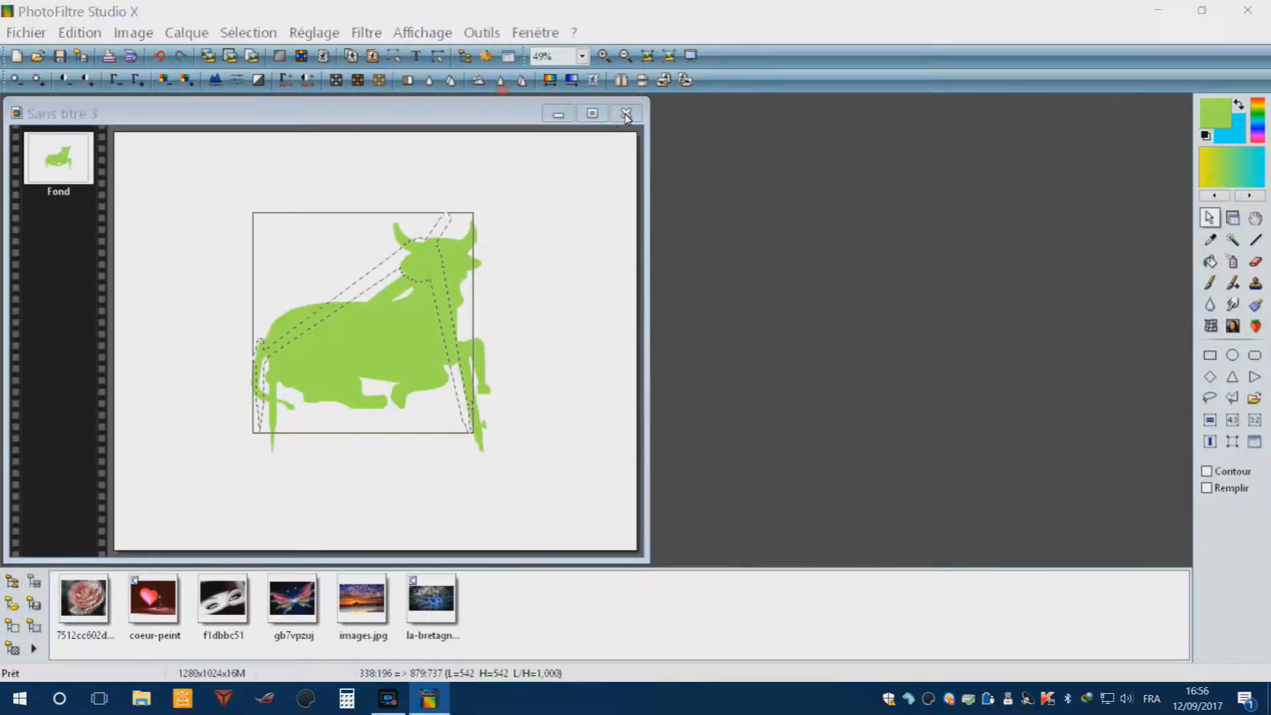
{"action": "left_click", "coordinate": [623, 401]}
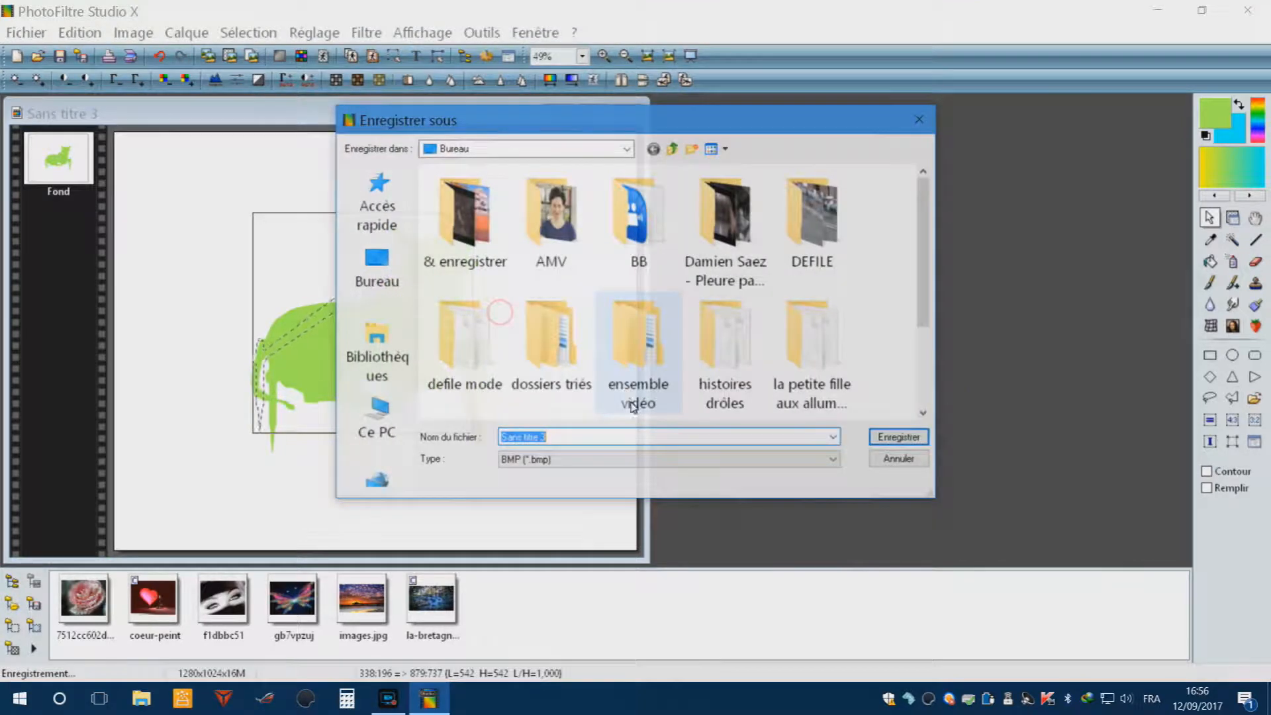
{"action": "left_click", "coordinate": [920, 120]}
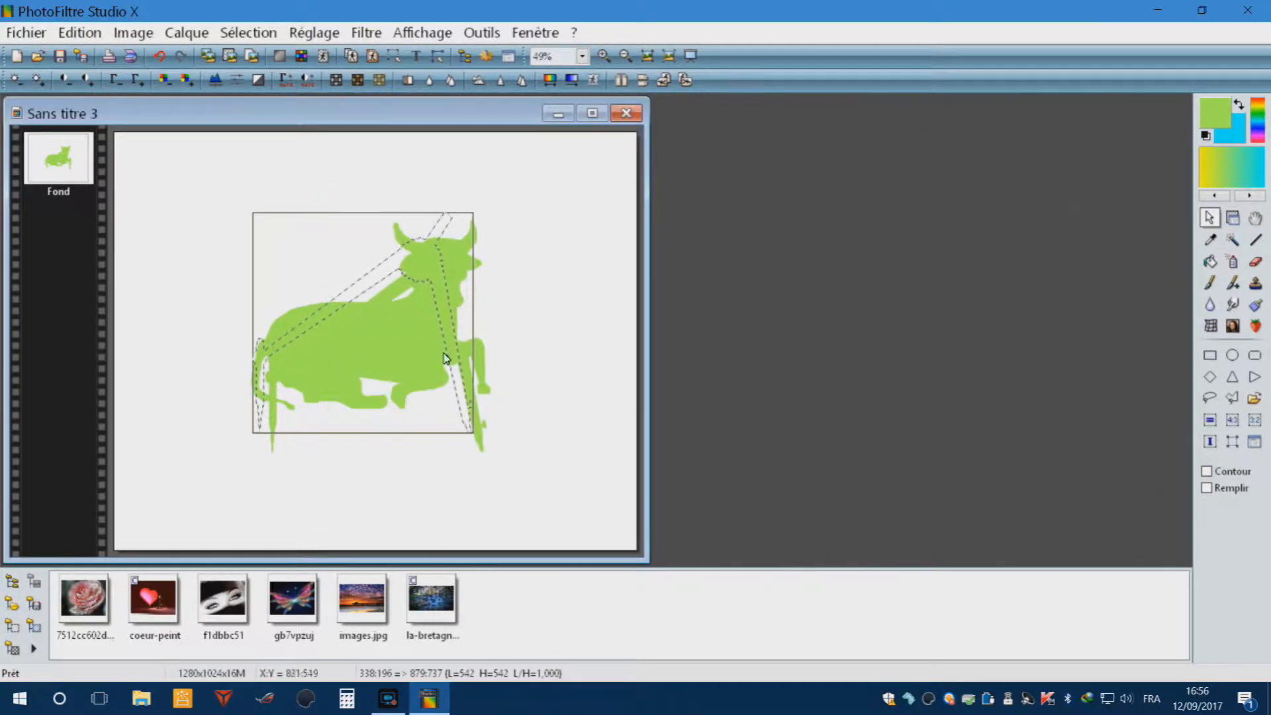
{"action": "left_click", "coordinate": [629, 113]}
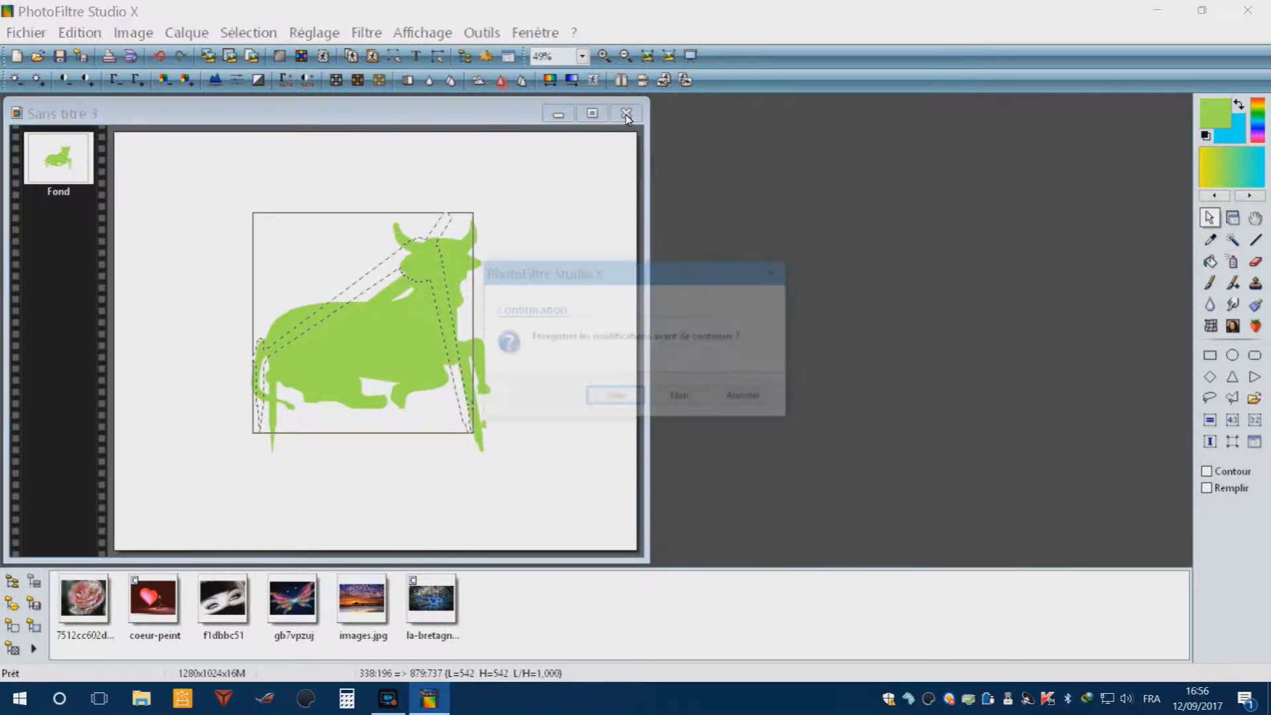
{"action": "left_click", "coordinate": [685, 399]}
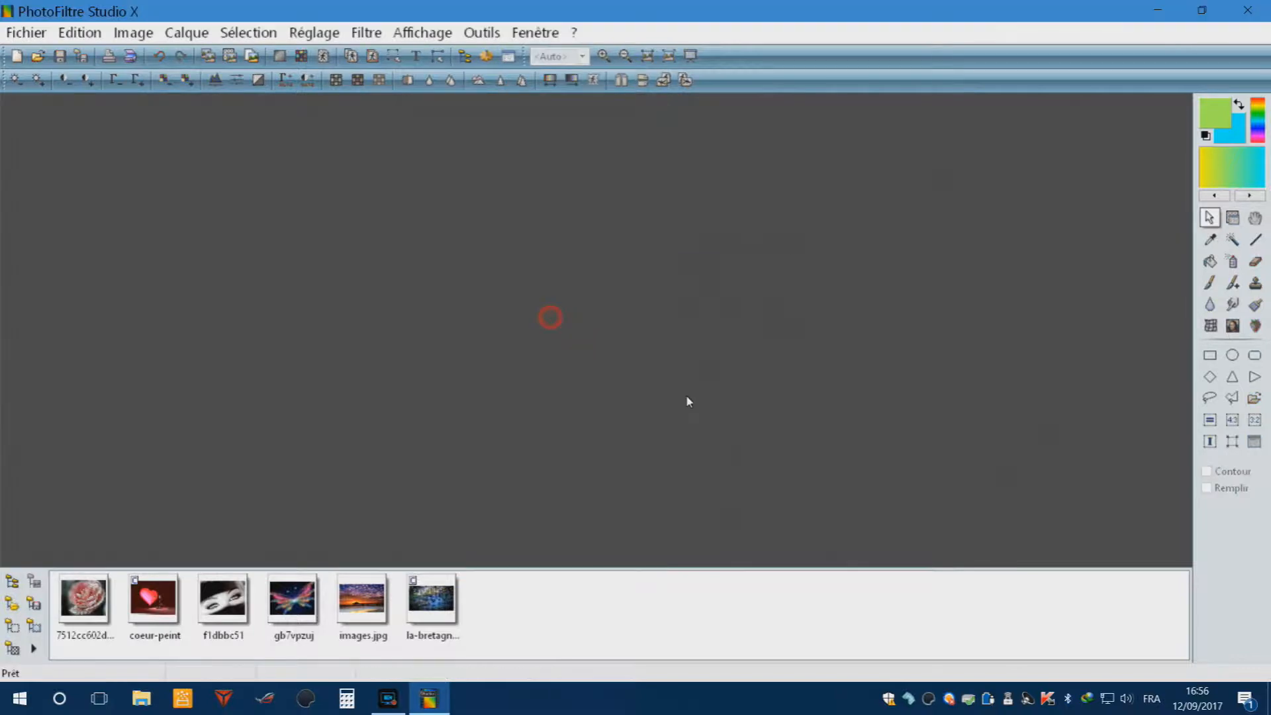
- Create a blank 1280 x 1024 pixel image
{"action": "left_click", "coordinate": [26, 33]}
{"action": "left_click", "coordinate": [32, 55]}
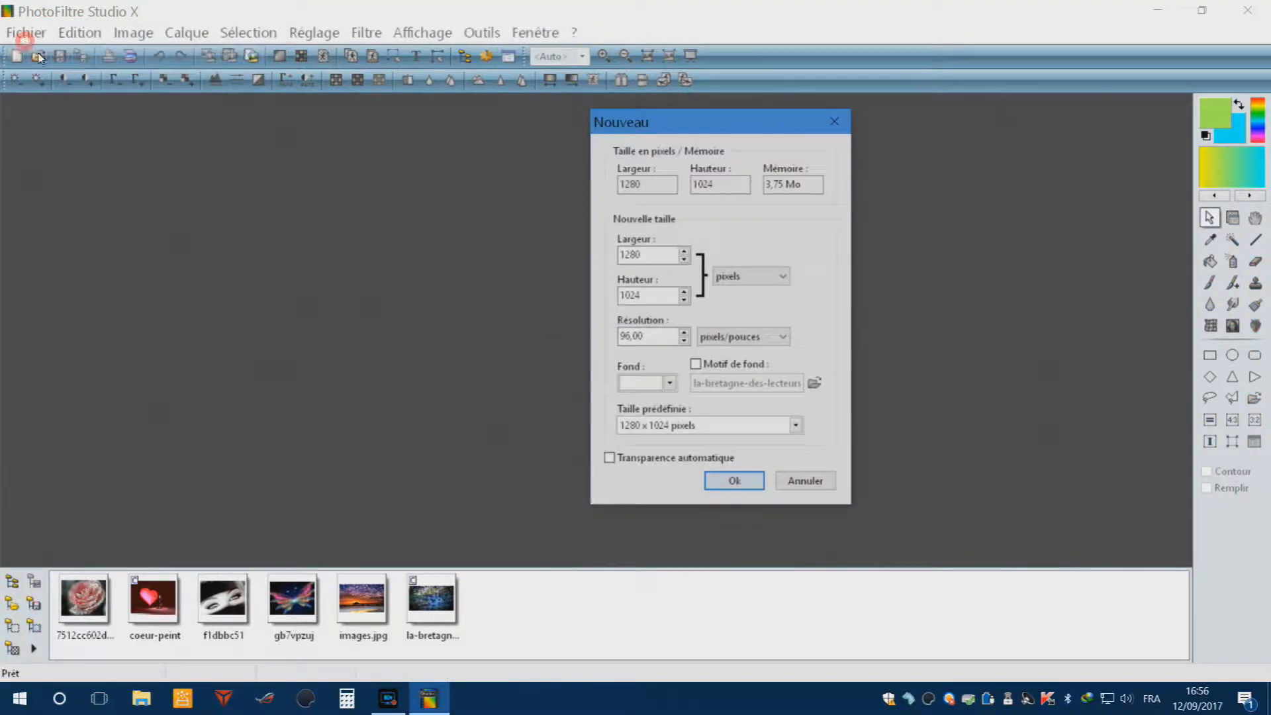
{"action": "left_click", "coordinate": [735, 482]}
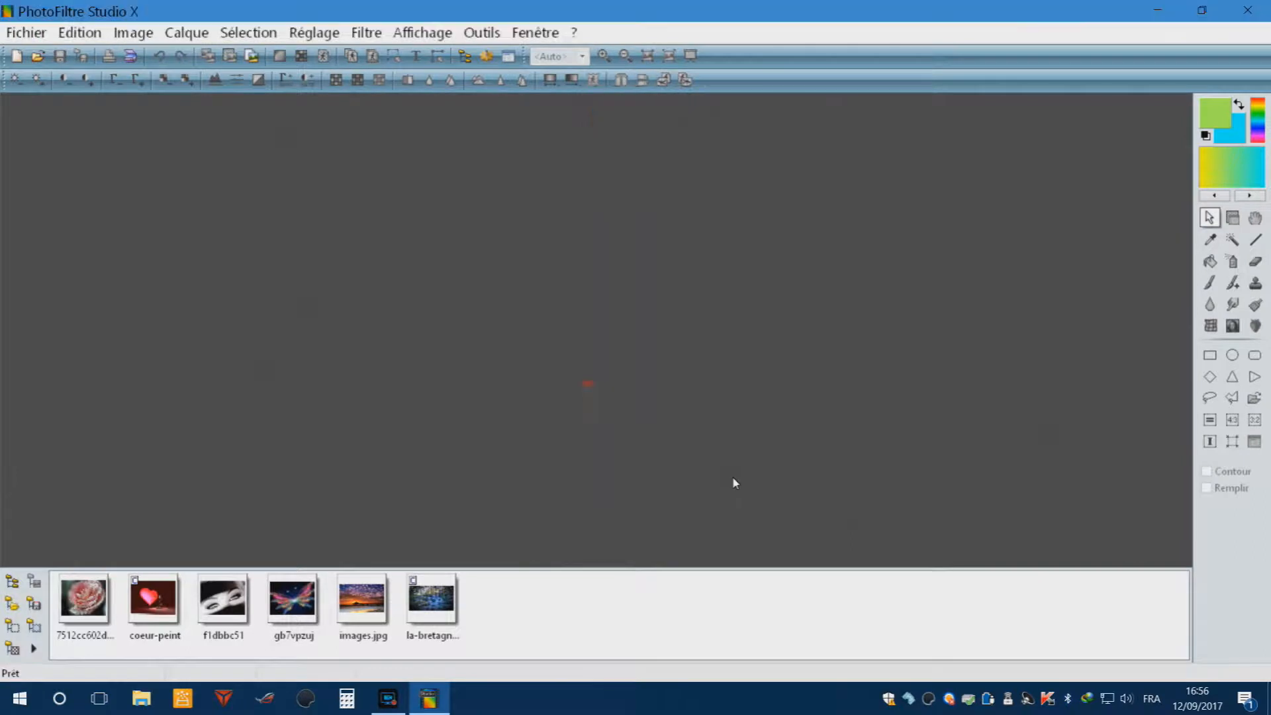
- Open the f1dbbc51 picture of the eyes as a new layer in the blank image
{"action": "left_click", "coordinate": [186, 34]}
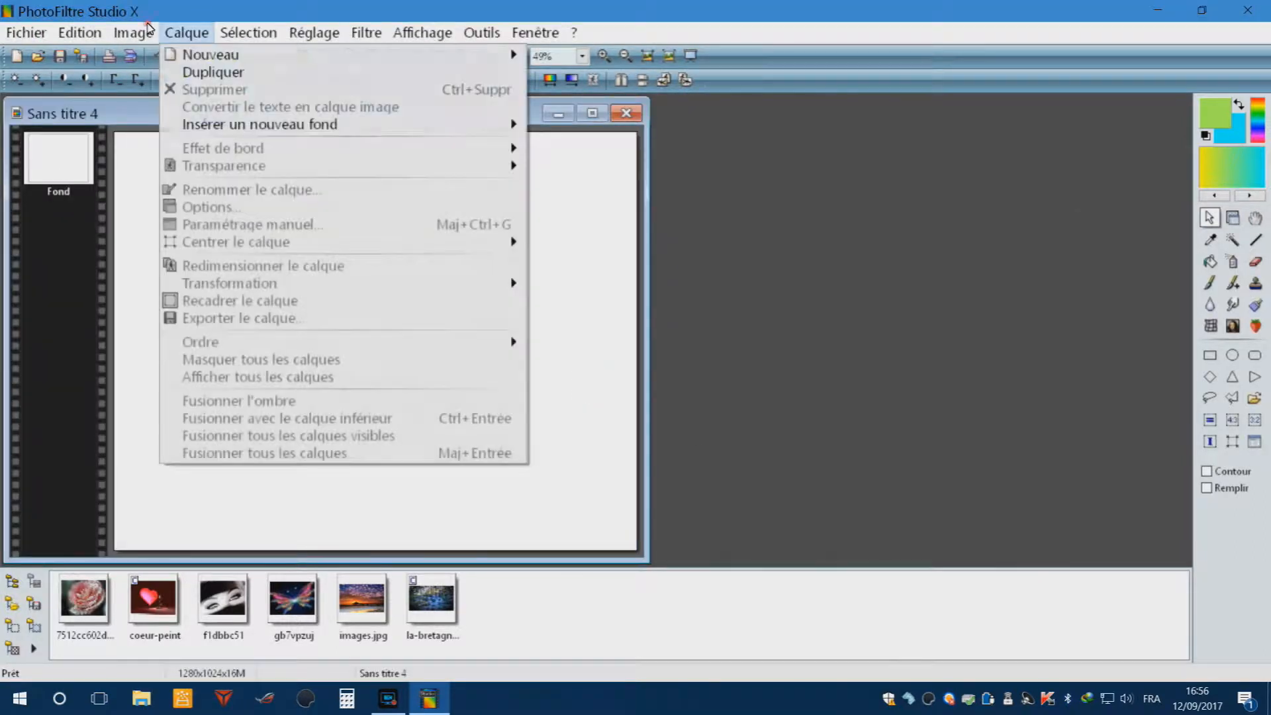
{"action": "mouse_move", "coordinate": [198, 55]}
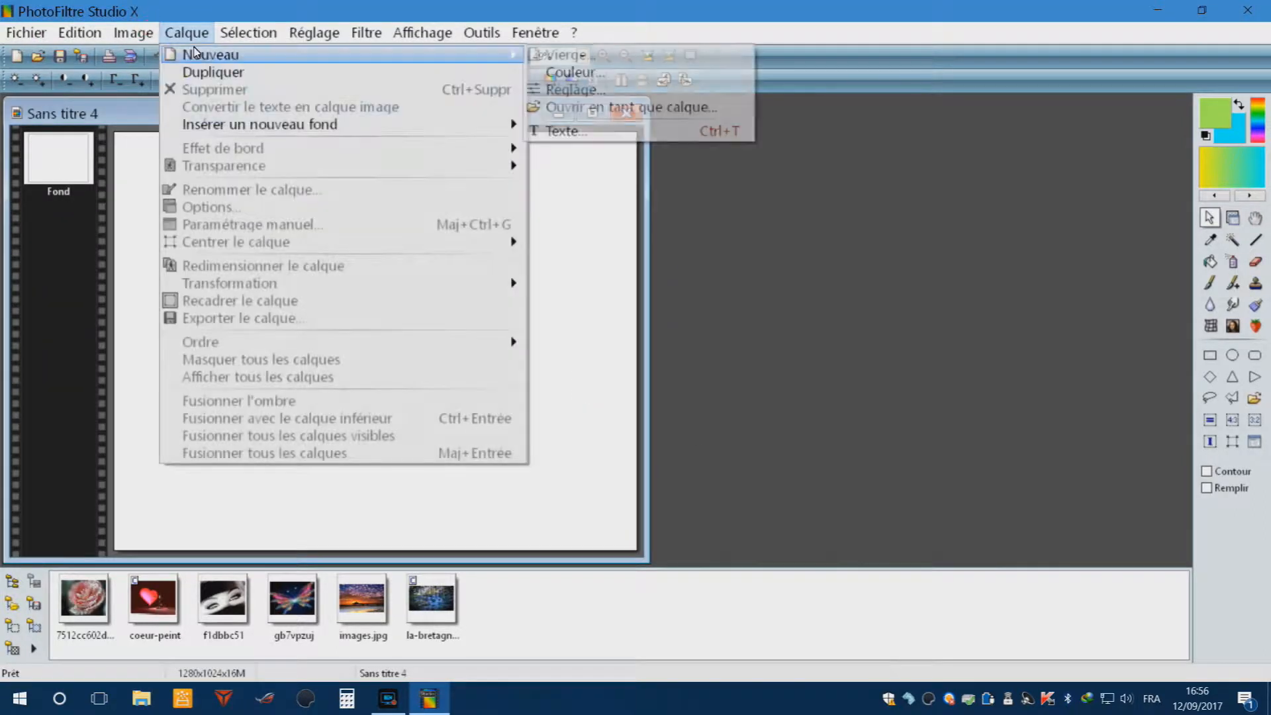
{"action": "left_click", "coordinate": [633, 108]}
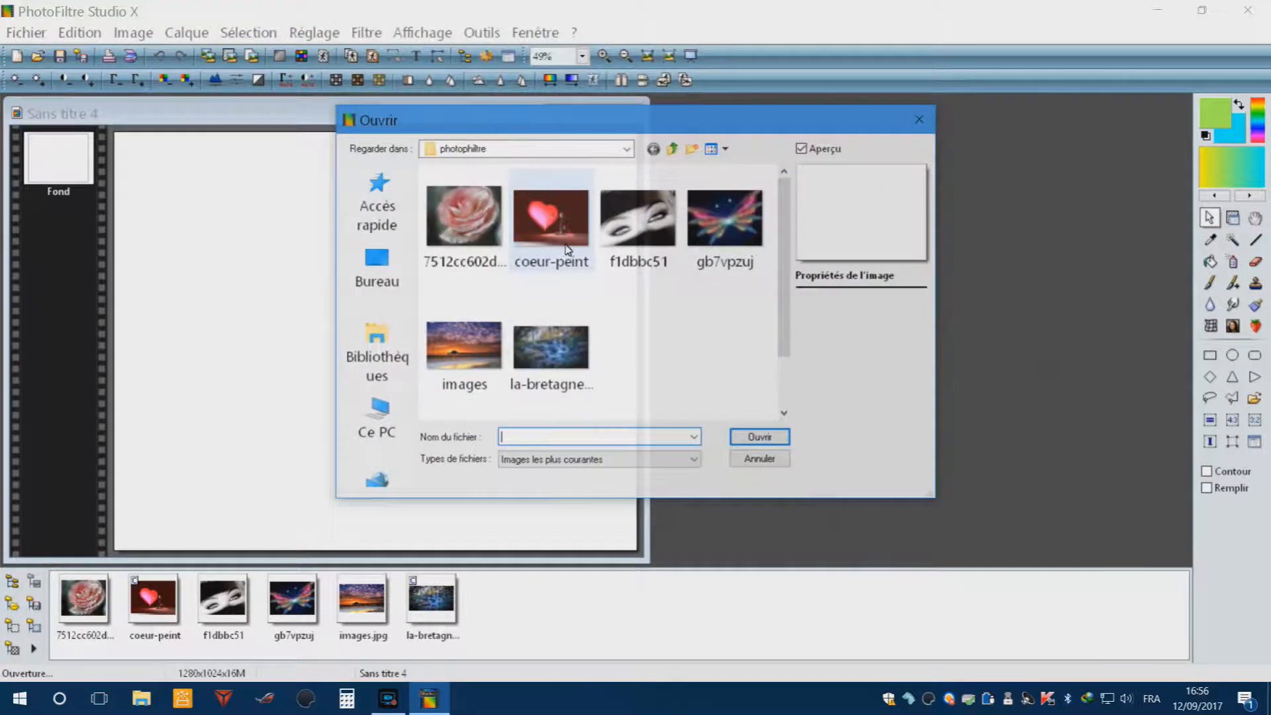
{"action": "double_click", "coordinate": [516, 182]}
- Enlarge the eyes layer to about 855 x 643 pixels, reposition it on the canvas and apply the resize
{"action": "right_click", "coordinate": [246, 300]}
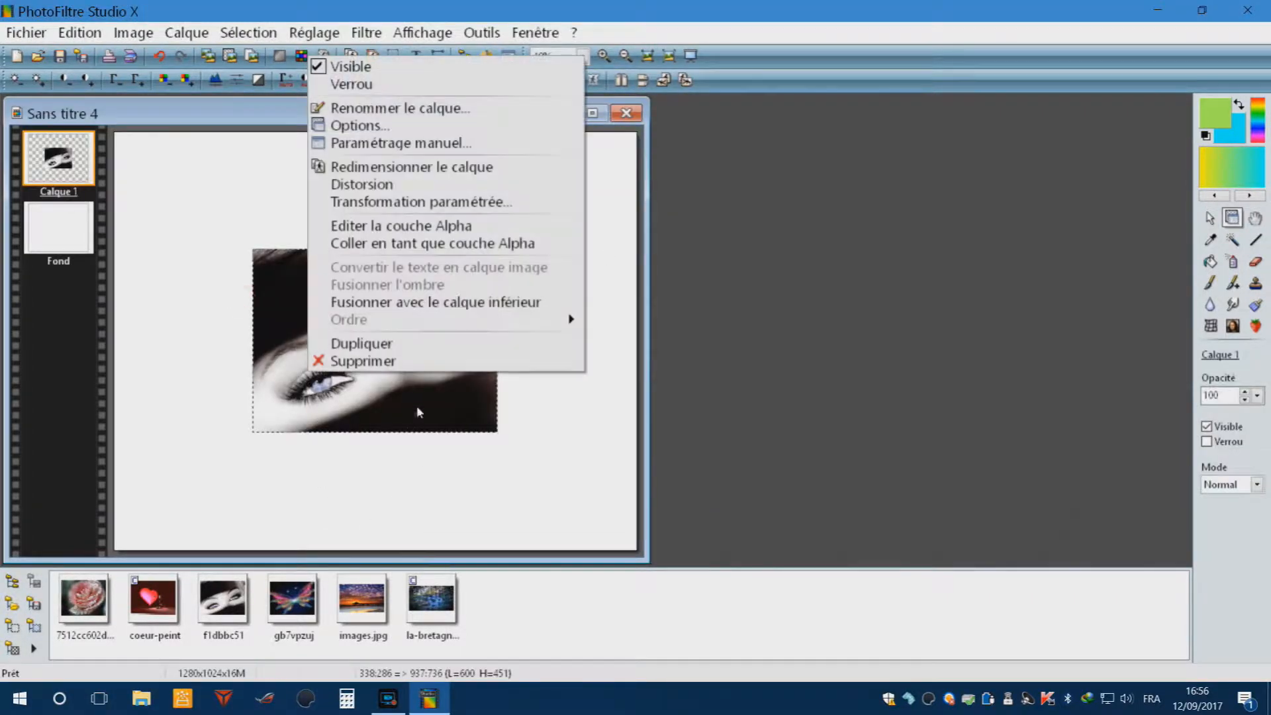
{"action": "left_click", "coordinate": [417, 168]}
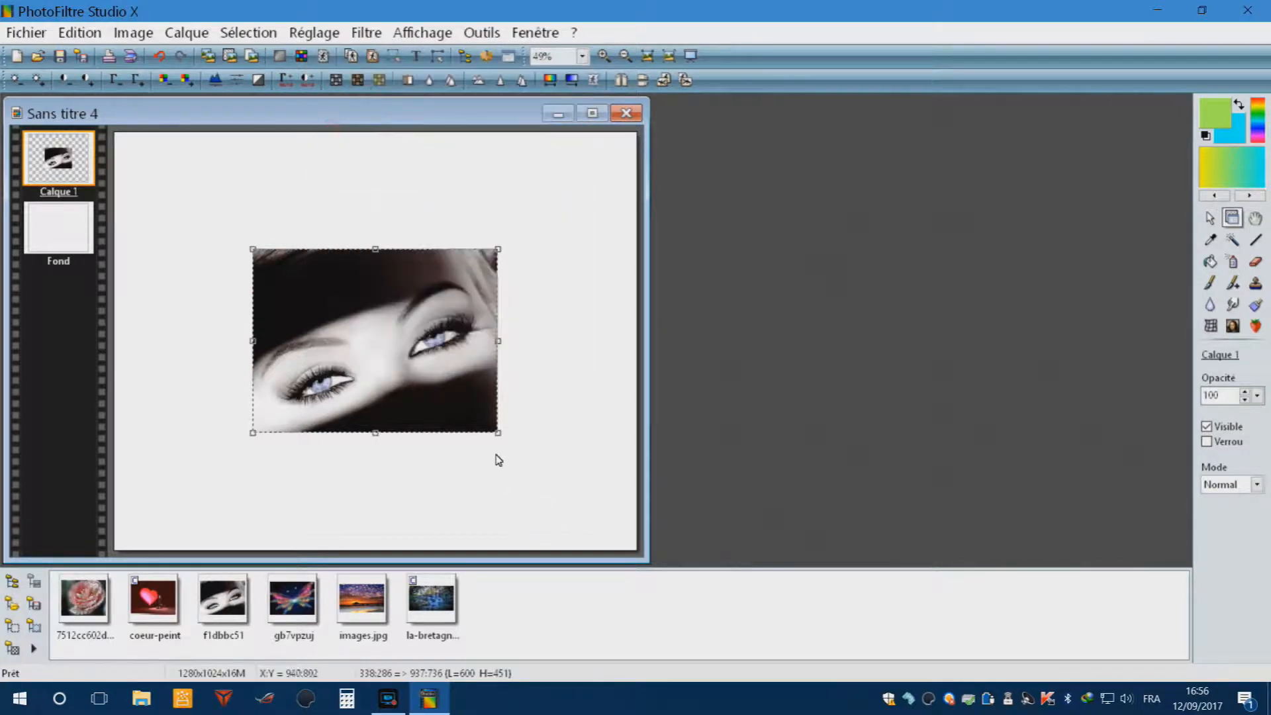
{"action": "left_click_drag", "start_coordinate": [497, 432], "coordinate": [562, 484]}
{"action": "left_click_drag", "start_coordinate": [395, 390], "coordinate": [343, 342]}
{"action": "left_click_drag", "start_coordinate": [505, 438], "coordinate": [545, 479]}
{"action": "left_click_drag", "start_coordinate": [309, 303], "coordinate": [294, 281]}
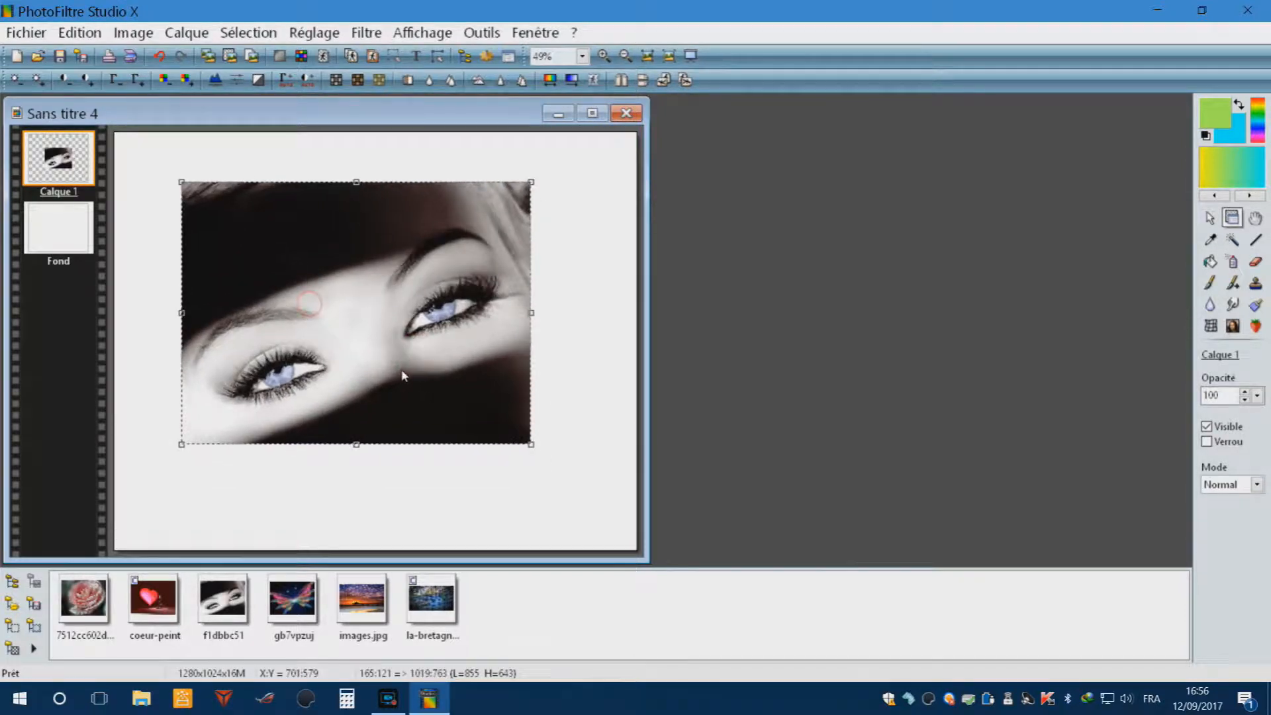
{"action": "right_click", "coordinate": [402, 375]}
{"action": "left_click", "coordinate": [455, 378]}
- Move the eyes layer to the canvas's left side and shrink it to about 583 x 439 pixels, applying the resize
{"action": "left_click_drag", "start_coordinate": [332, 299], "coordinate": [270, 300]}
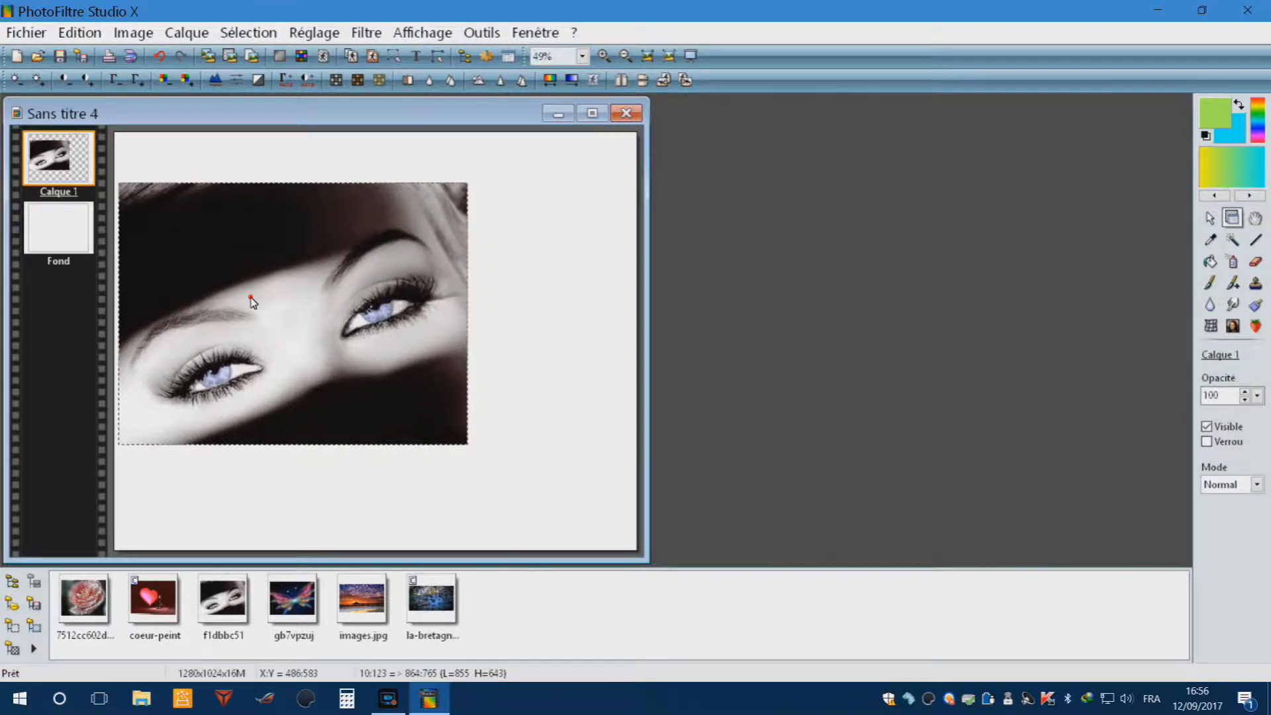
{"action": "right_click", "coordinate": [315, 382]}
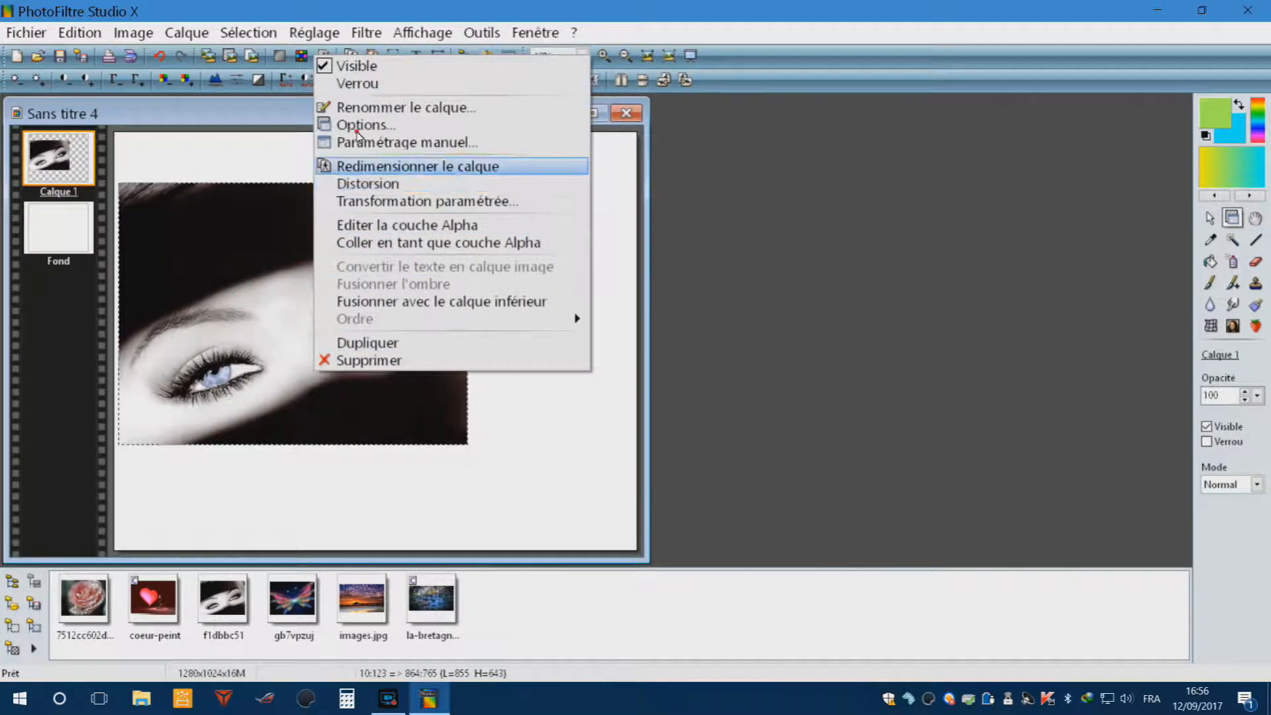
{"action": "left_click", "coordinate": [357, 166]}
{"action": "left_click_drag", "start_coordinate": [468, 319], "coordinate": [356, 301]}
{"action": "left_click_drag", "start_coordinate": [213, 237], "coordinate": [220, 264]}
{"action": "right_click", "coordinate": [271, 321]}
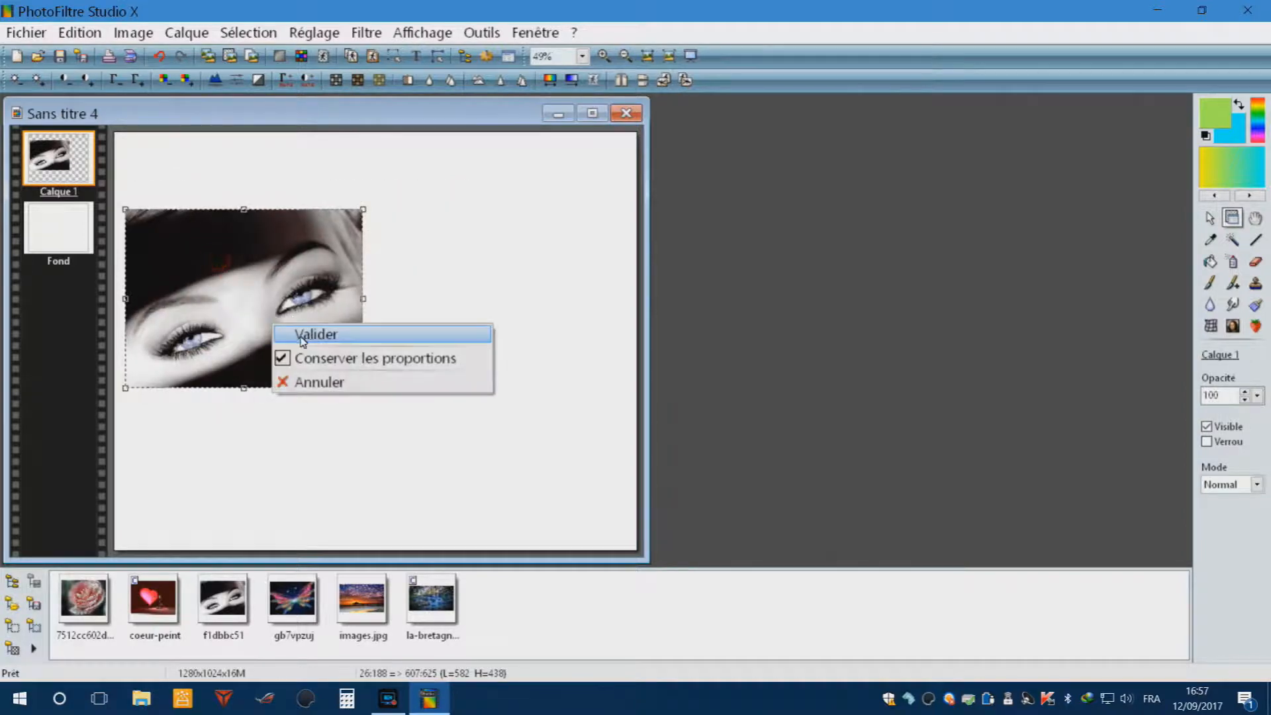
{"action": "left_click", "coordinate": [318, 335]}
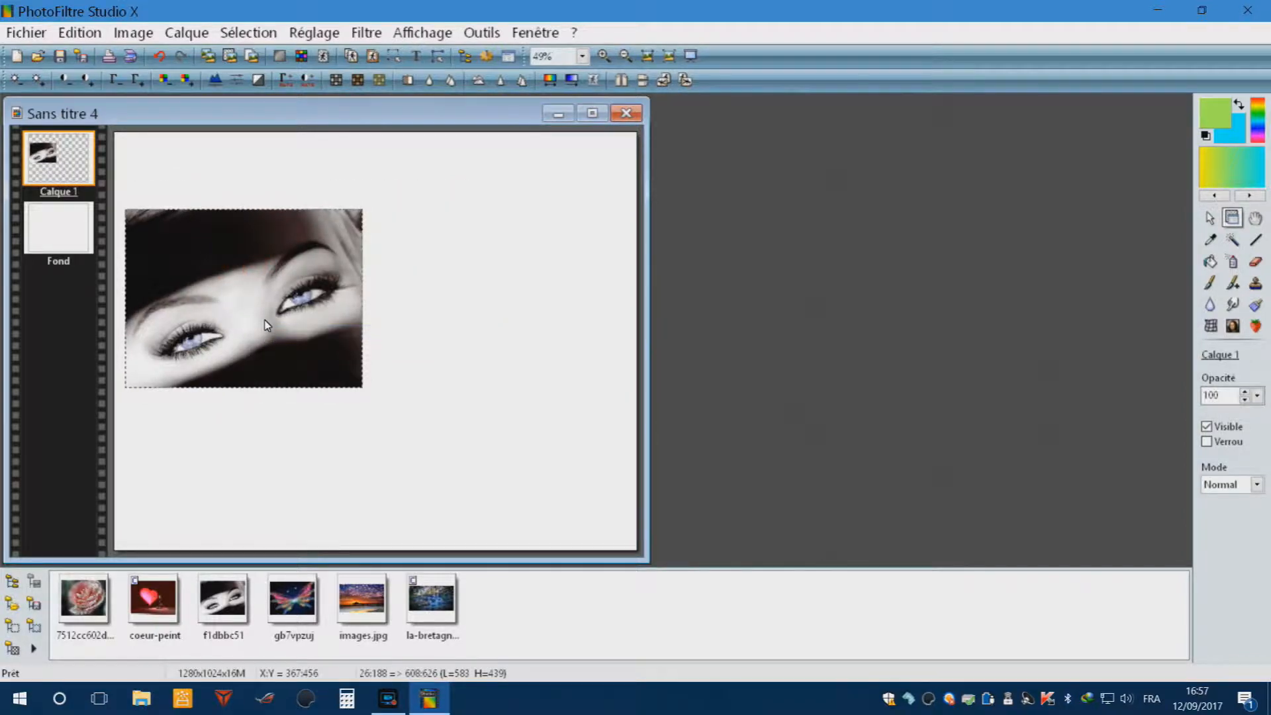
- Duplicate the eyes layer, placing the copy in the canvas's upper-right corner and the original in the upper-left corner
{"action": "right_click", "coordinate": [162, 255]}
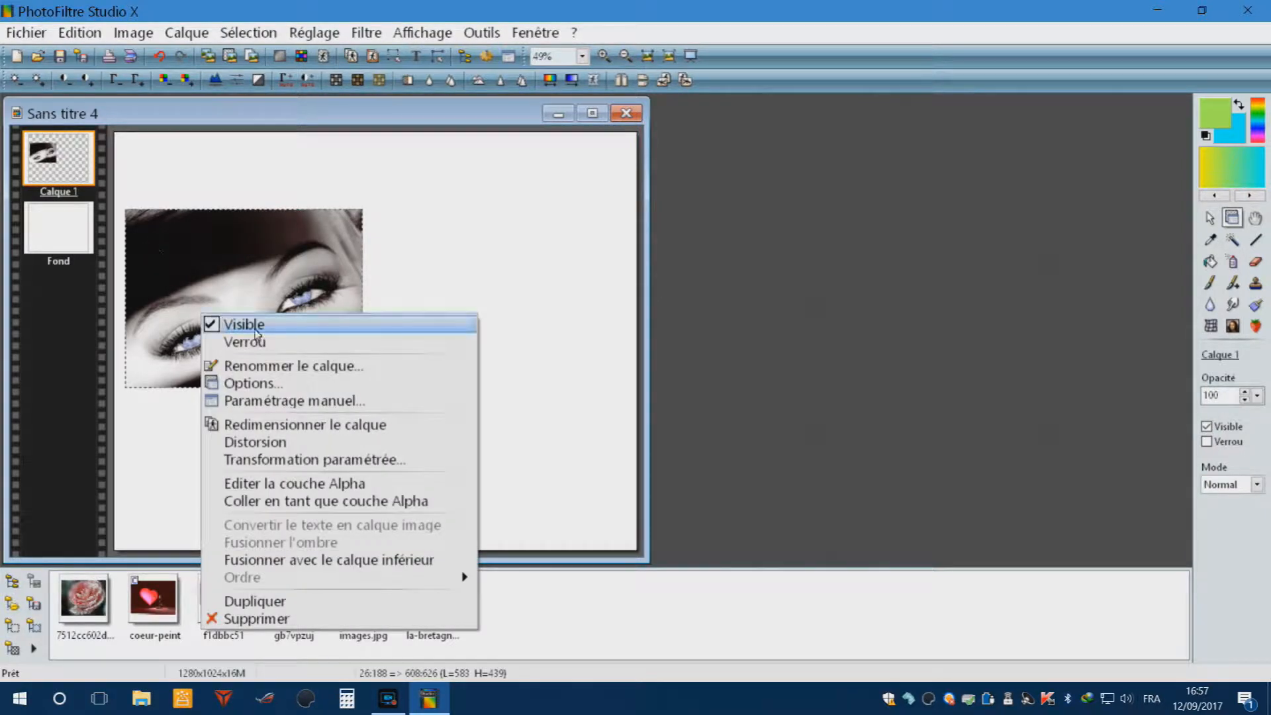
{"action": "left_click", "coordinate": [267, 602]}
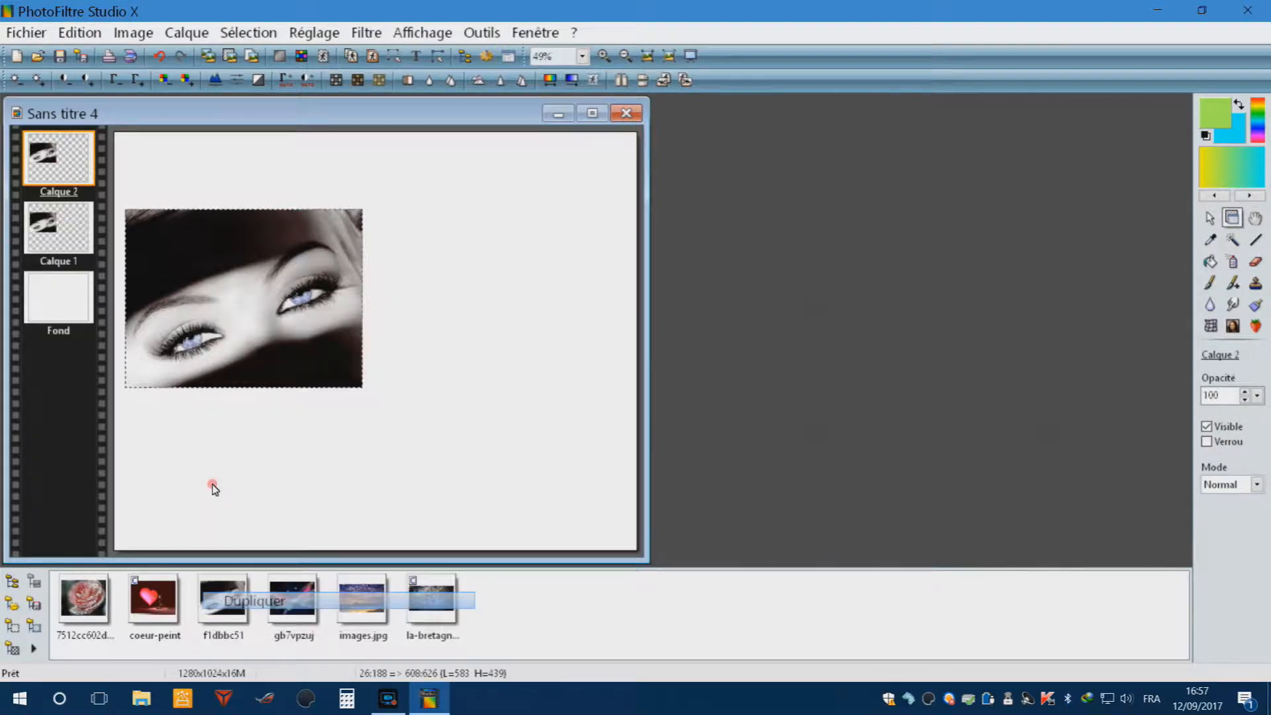
{"action": "left_click_drag", "start_coordinate": [343, 301], "coordinate": [505, 281]}
{"action": "left_click_drag", "start_coordinate": [237, 229], "coordinate": [231, 156]}
{"action": "left_click_drag", "start_coordinate": [423, 301], "coordinate": [441, 249]}
- Duplicate the upper-left eyes layer and place the copy in the canvas's lower-left corner
{"action": "right_click", "coordinate": [240, 262]}
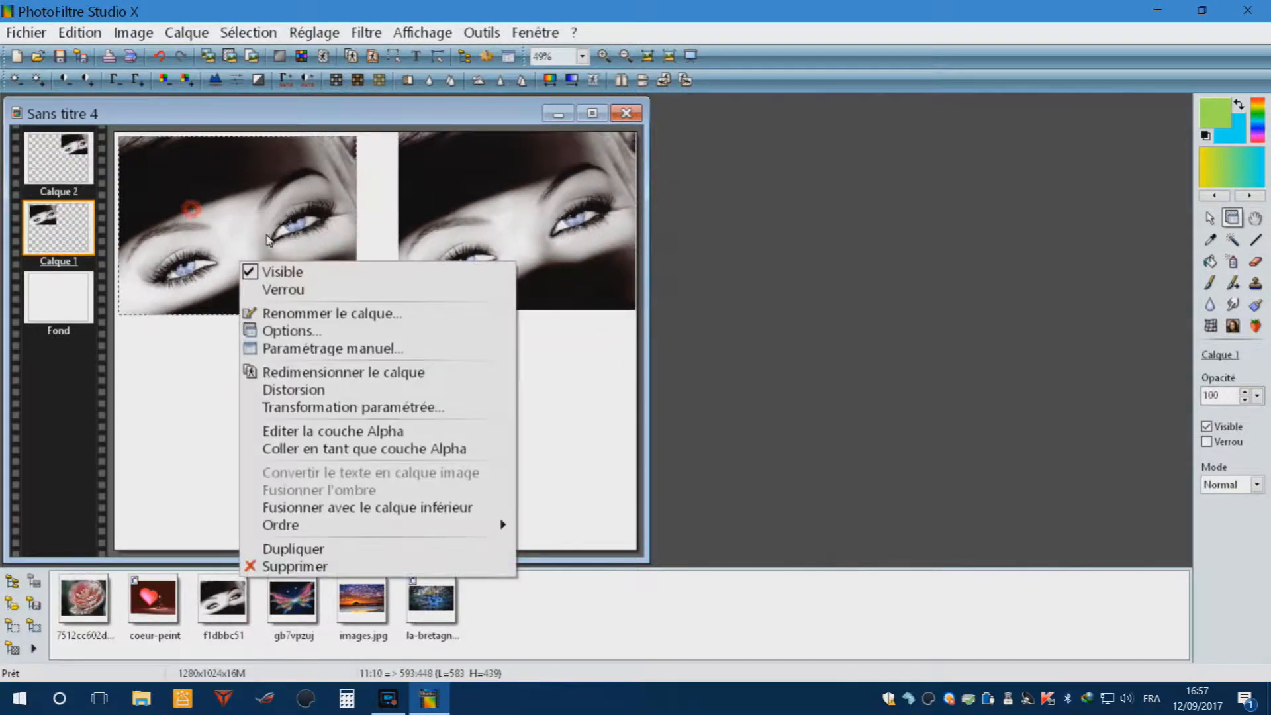
{"action": "left_click", "coordinate": [292, 549]}
{"action": "left_click_drag", "start_coordinate": [242, 270], "coordinate": [241, 486]}
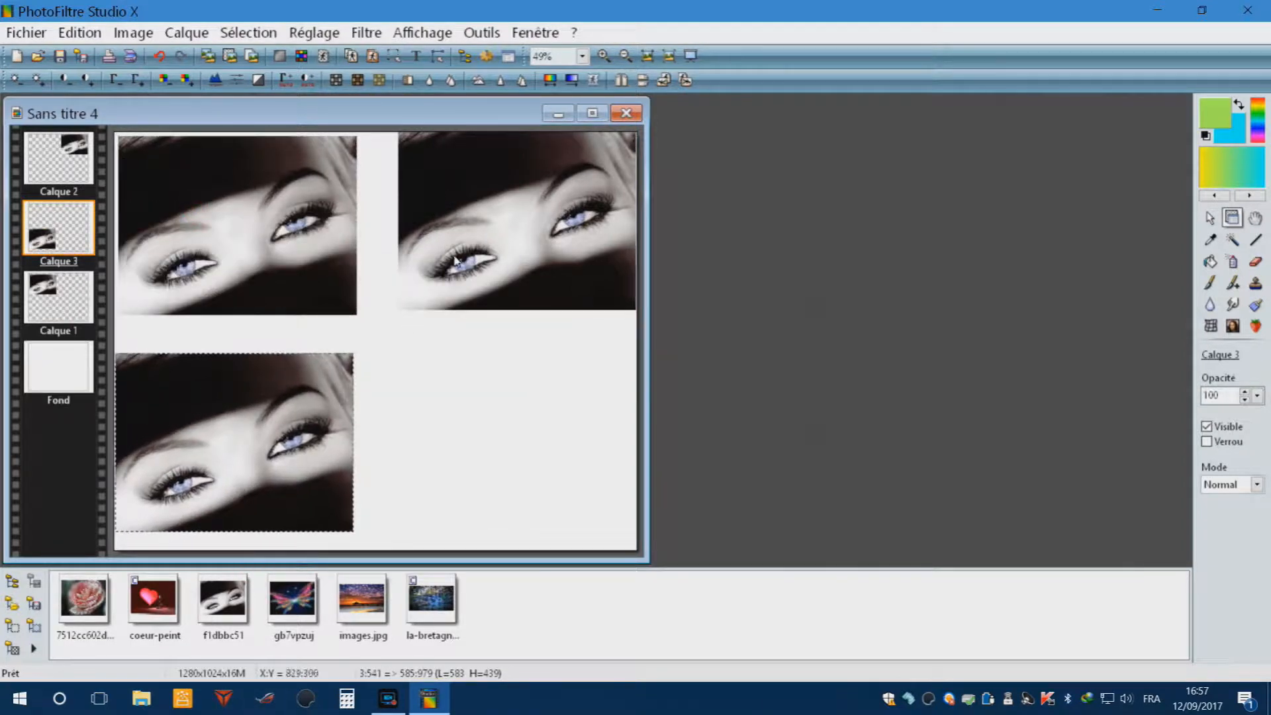
- Duplicate the upper-right eyes layer and place the copy in the canvas's lower-right corner
{"action": "right_click", "coordinate": [456, 260]}
{"action": "left_click", "coordinate": [506, 542]}
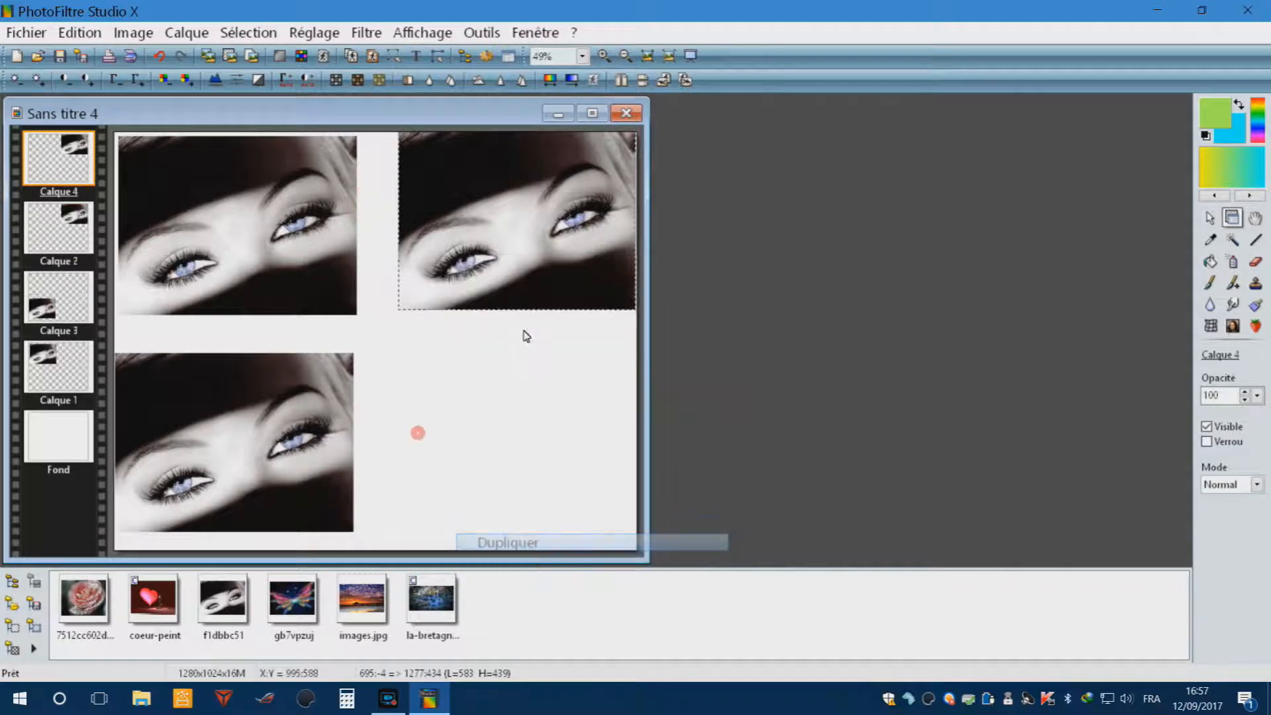
{"action": "left_click_drag", "start_coordinate": [521, 204], "coordinate": [510, 429]}
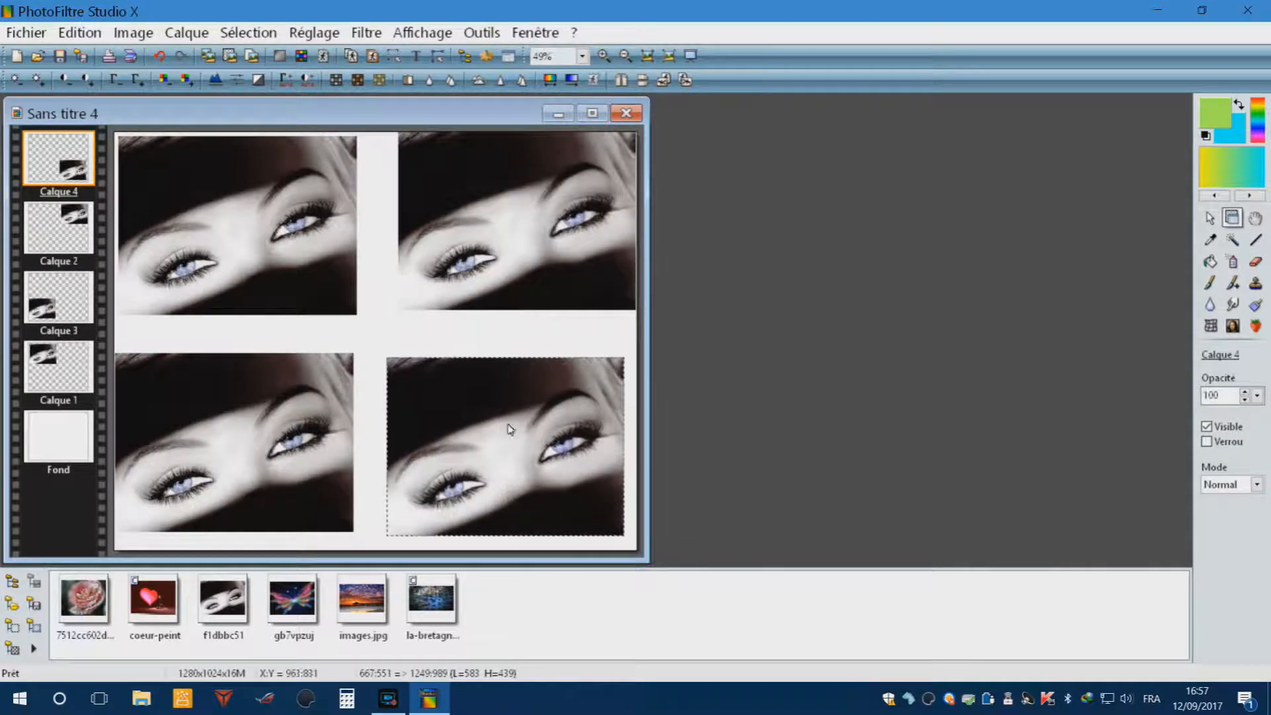
- Nudge the upper and lower-left eyes layers to align the four pictures in a two-by-two grid
{"action": "left_click_drag", "start_coordinate": [415, 212], "coordinate": [404, 218]}
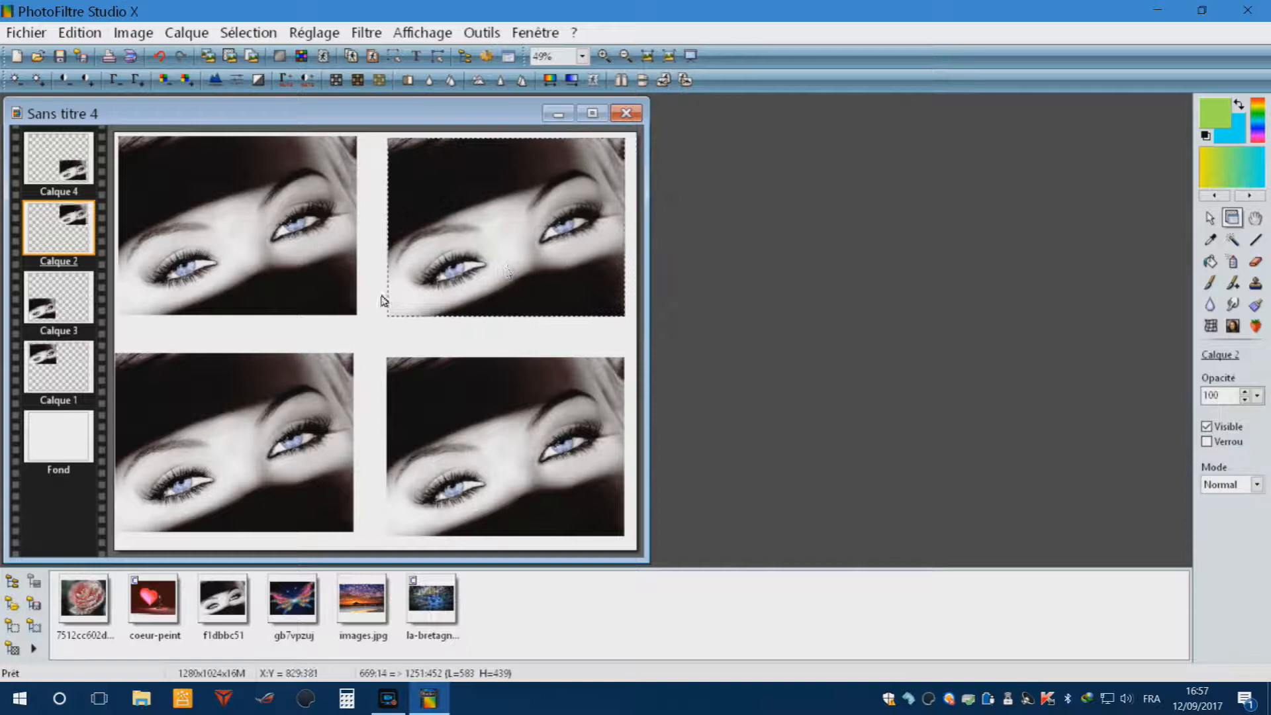
{"action": "left_click_drag", "start_coordinate": [240, 487], "coordinate": [243, 487]}
{"action": "right_click", "coordinate": [230, 486]}
{"action": "left_click", "coordinate": [164, 486]}
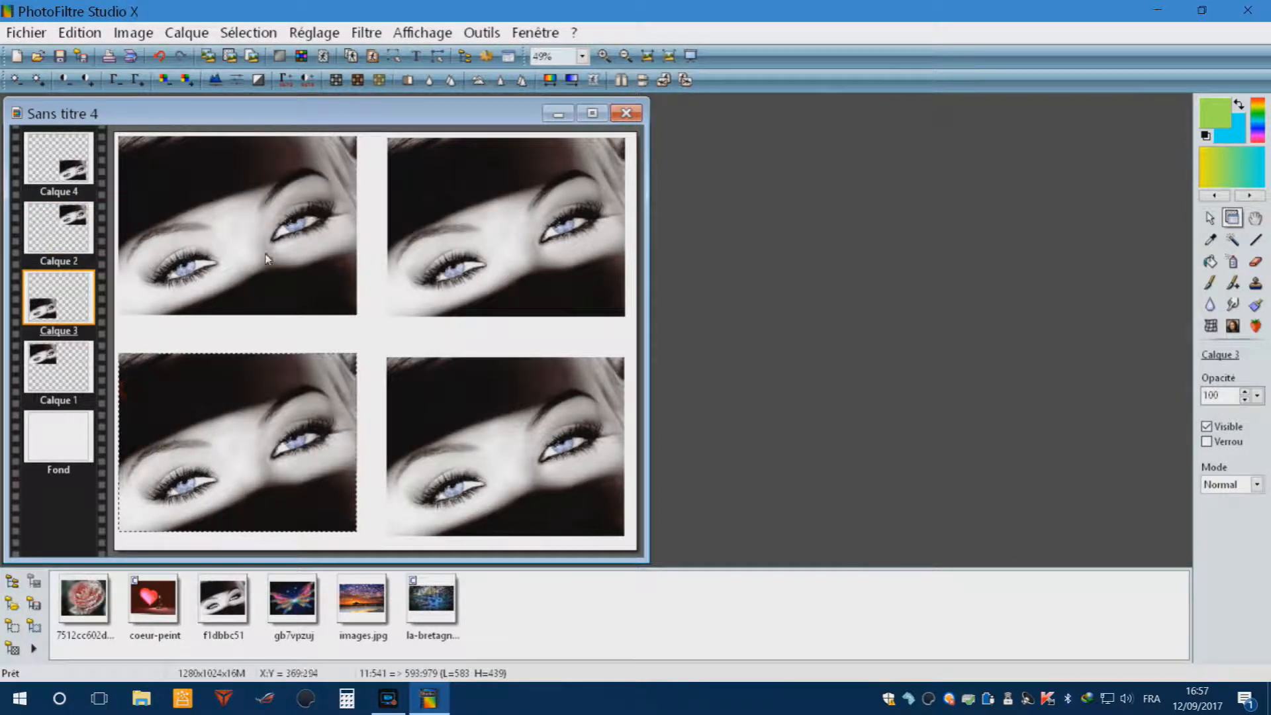
{"action": "left_click", "coordinate": [213, 207]}
{"action": "right_click", "coordinate": [212, 204]}
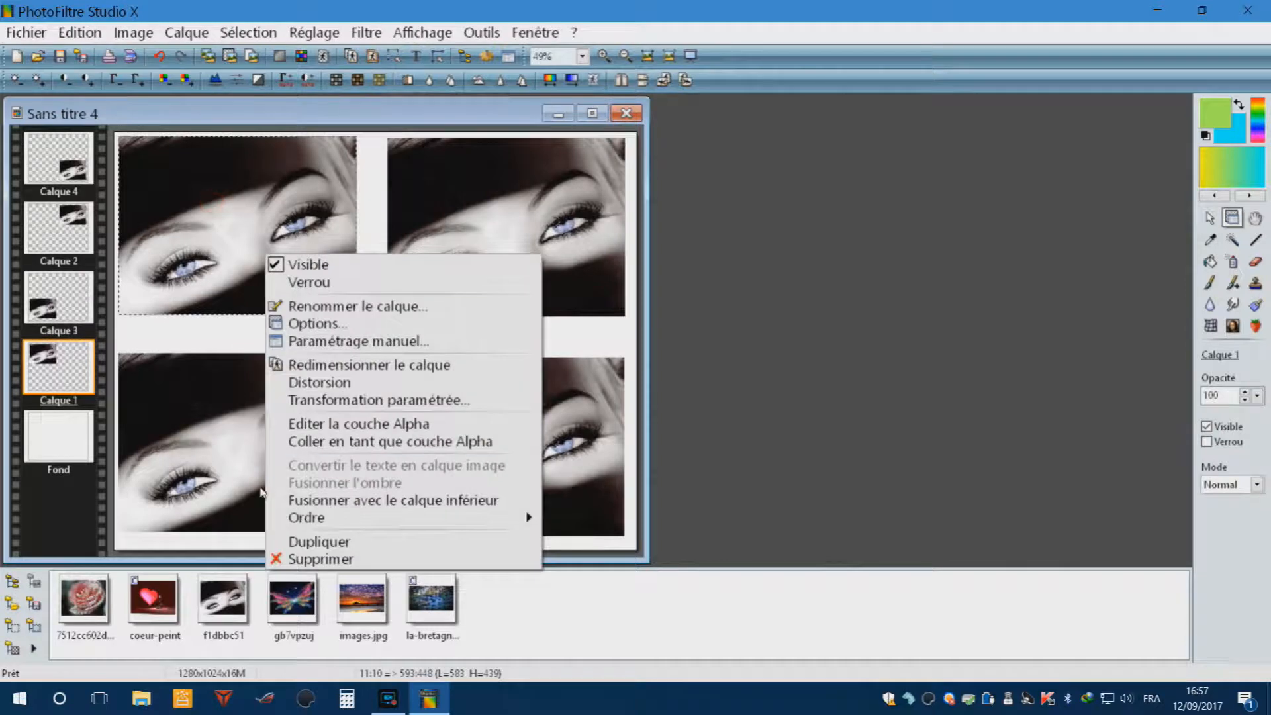
{"action": "left_click", "coordinate": [175, 405]}
{"action": "left_click", "coordinate": [212, 197]}
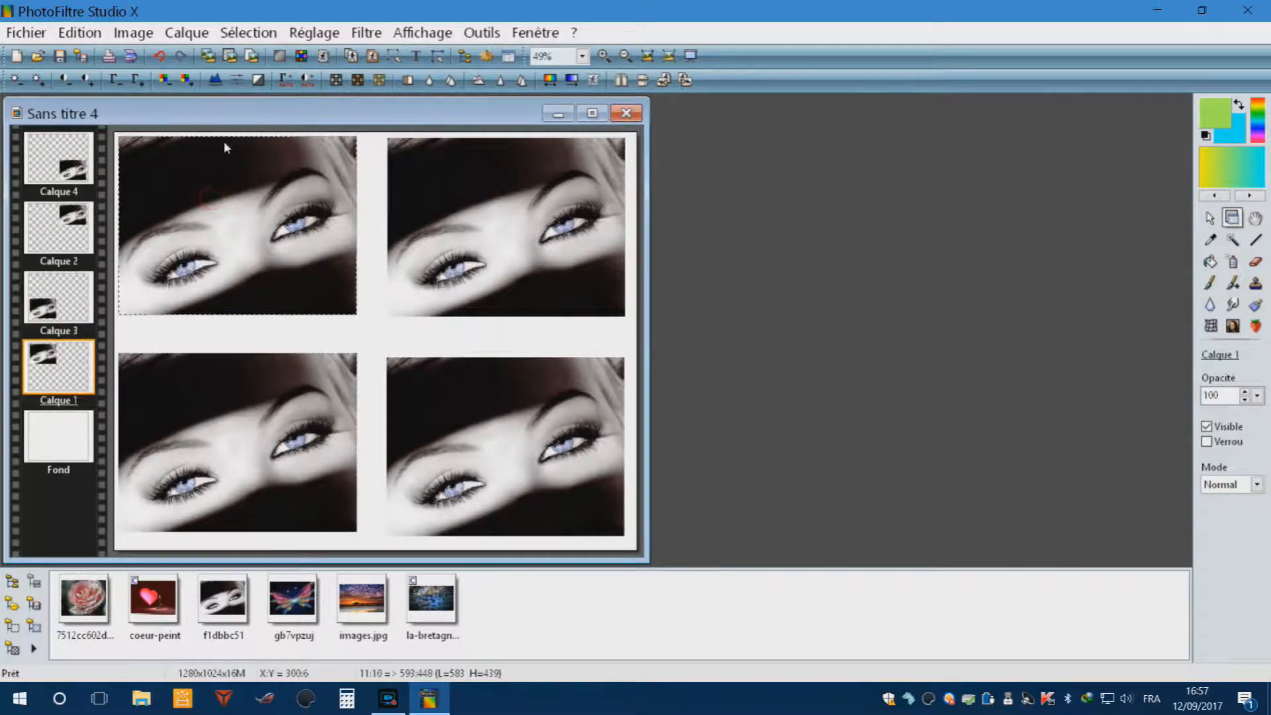
{"action": "left_click_drag", "start_coordinate": [268, 424], "coordinate": [269, 427]}
{"action": "left_click_drag", "start_coordinate": [252, 274], "coordinate": [258, 273]}
{"action": "left_click_drag", "start_coordinate": [435, 254], "coordinate": [430, 253]}
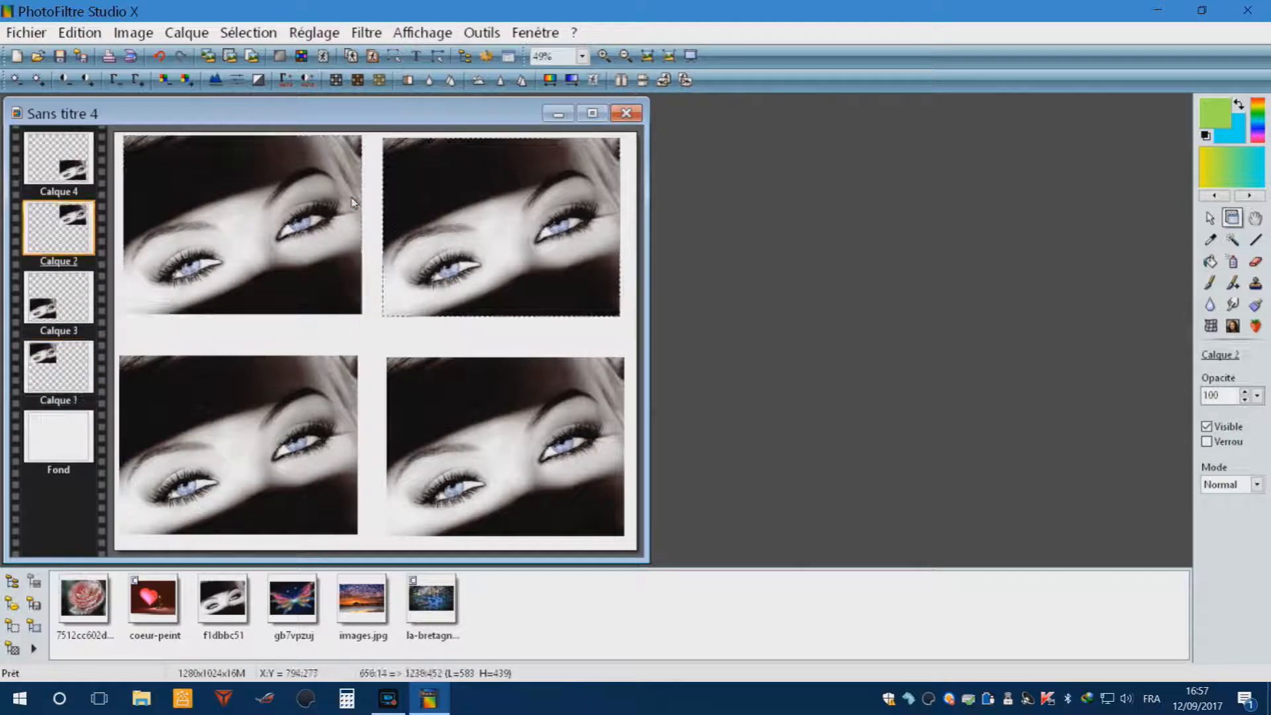
{"action": "left_click", "coordinate": [200, 211]}
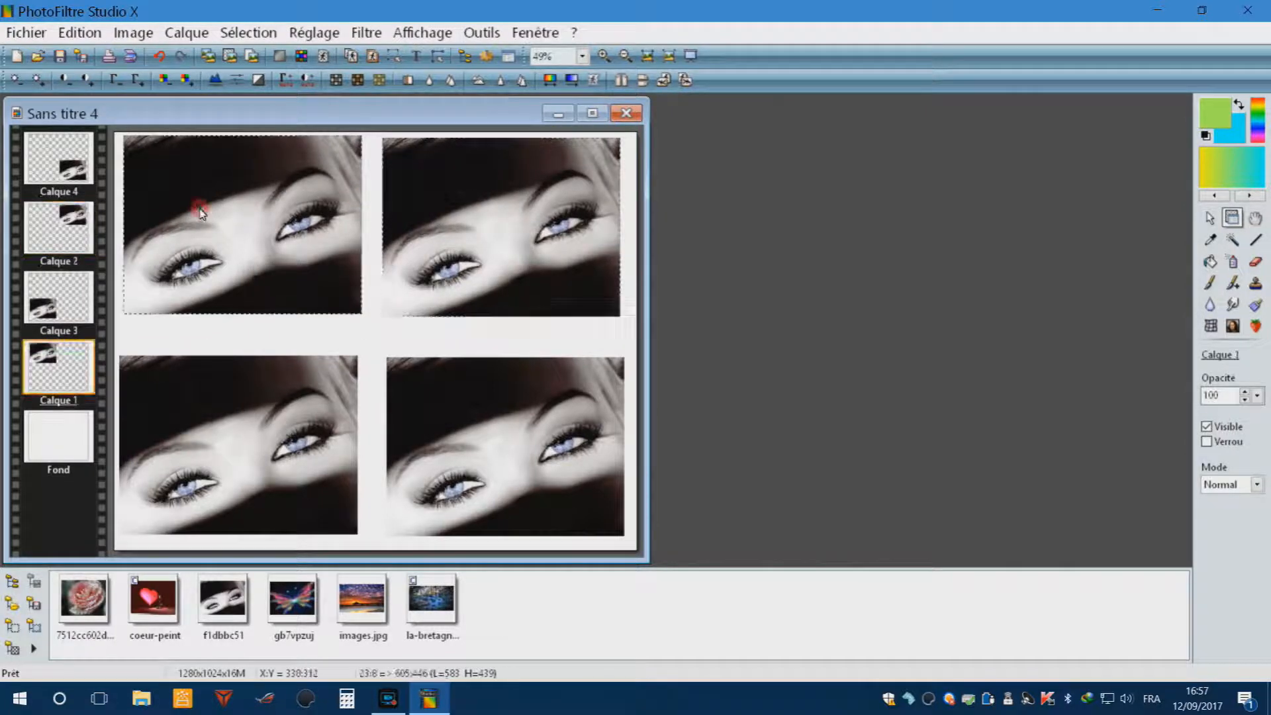
- Centre the upper-left eyes layer in the image, and return it to the canvas's upper-left corner
{"action": "right_click", "coordinate": [229, 247]}
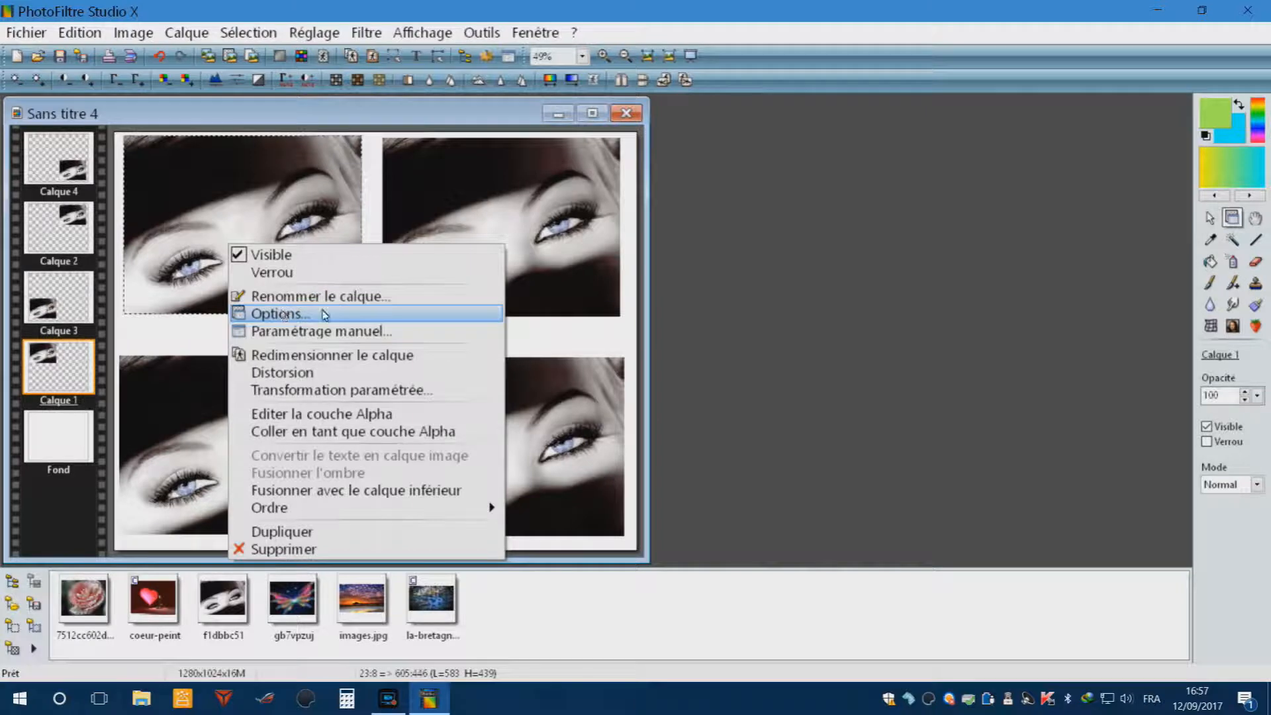
{"action": "left_click", "coordinate": [453, 208]}
{"action": "left_click", "coordinate": [204, 194]}
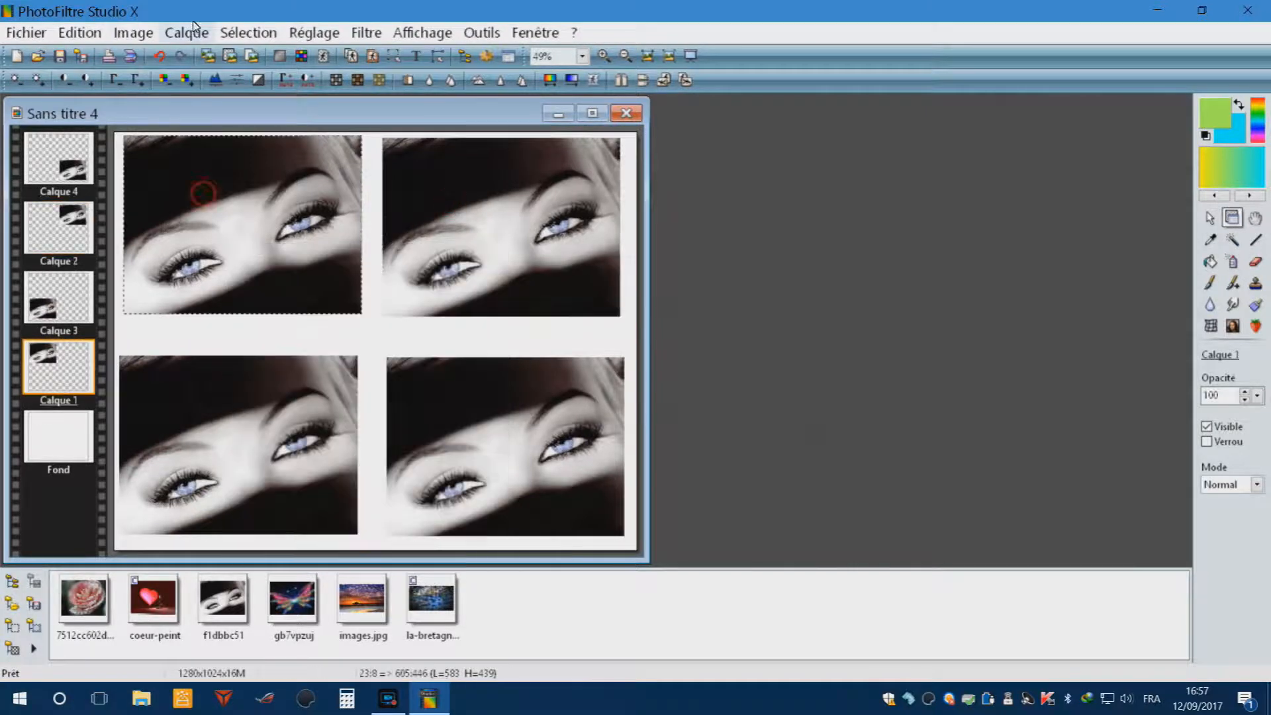
{"action": "left_click", "coordinate": [154, 29]}
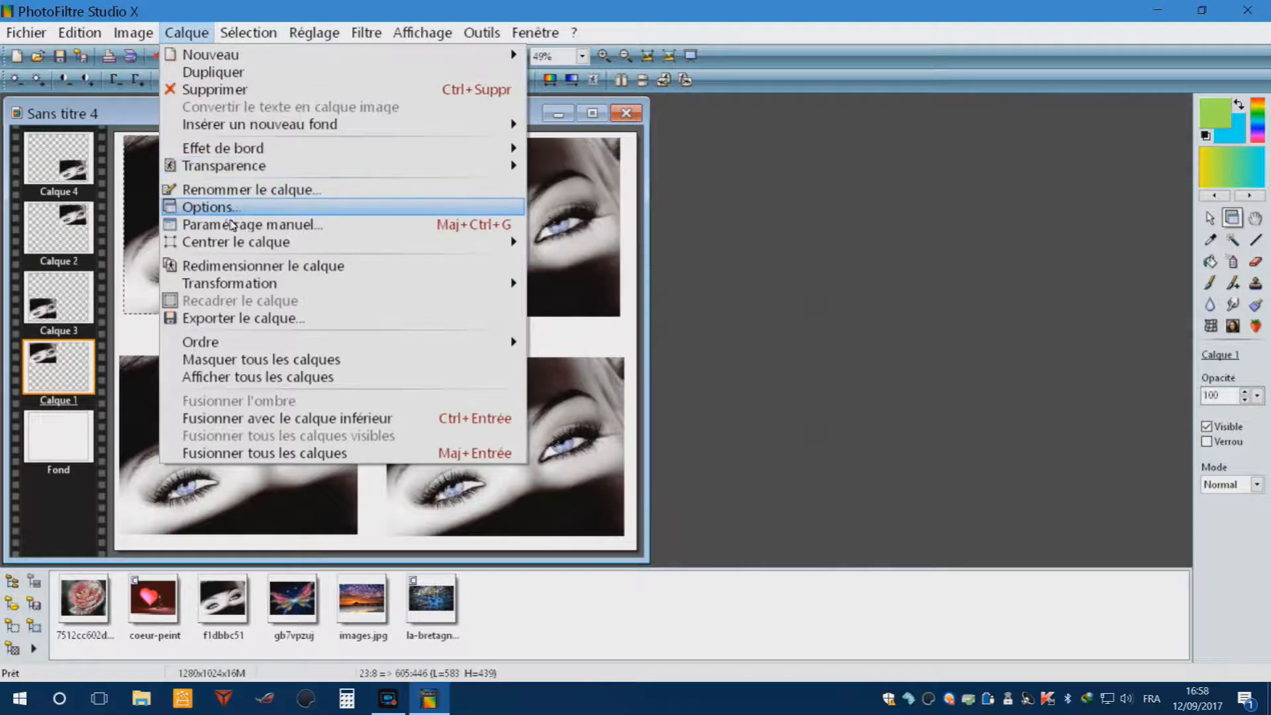
{"action": "mouse_move", "coordinate": [233, 246]}
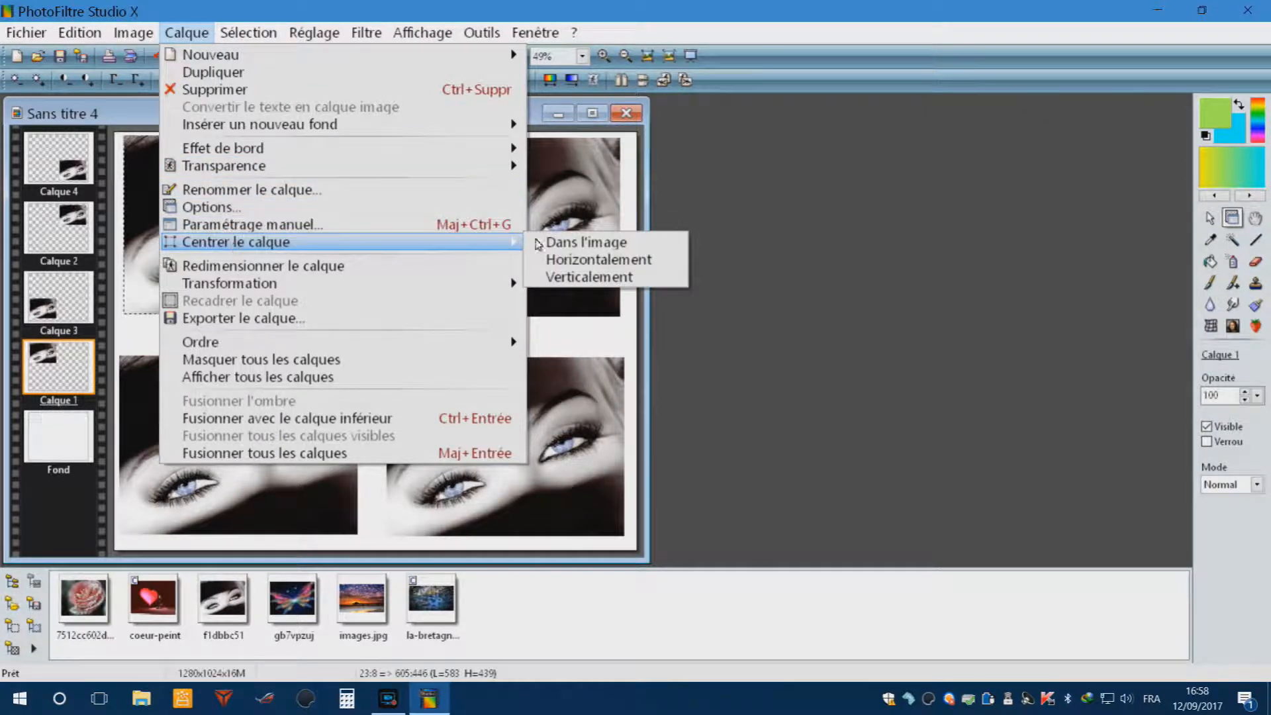
{"action": "left_click", "coordinate": [620, 247]}
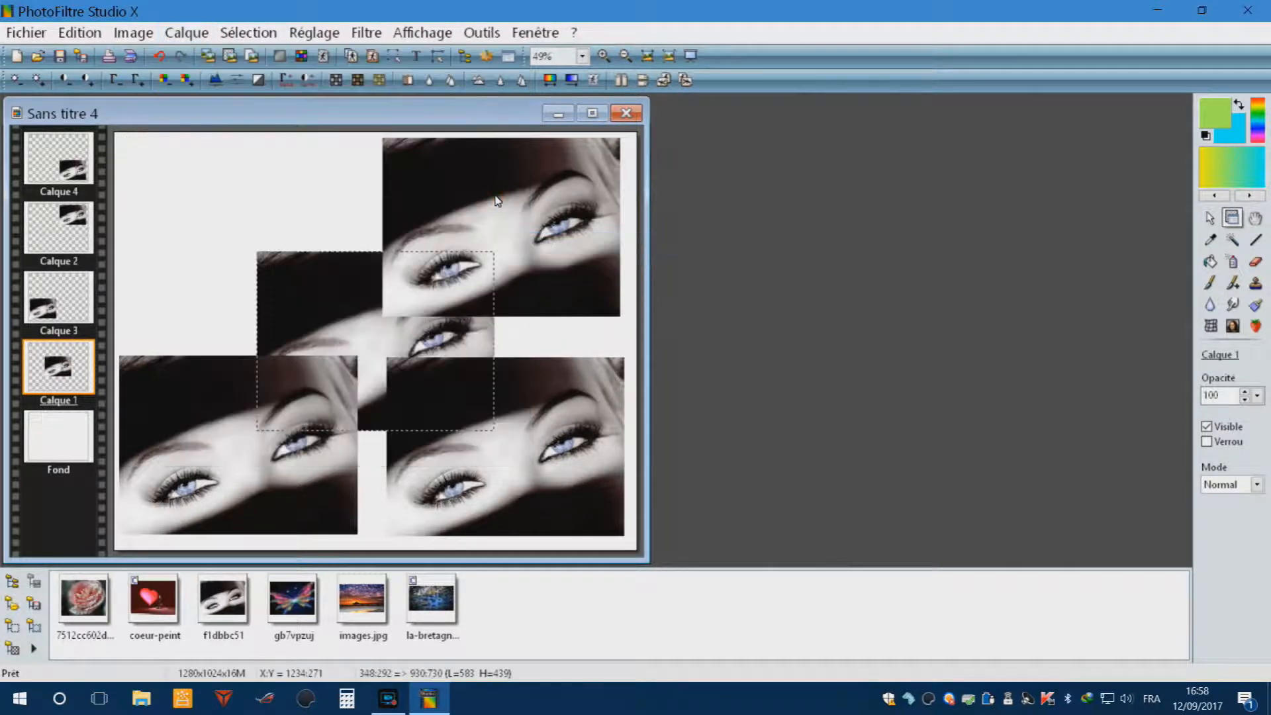
{"action": "left_click_drag", "start_coordinate": [324, 339], "coordinate": [173, 219]}
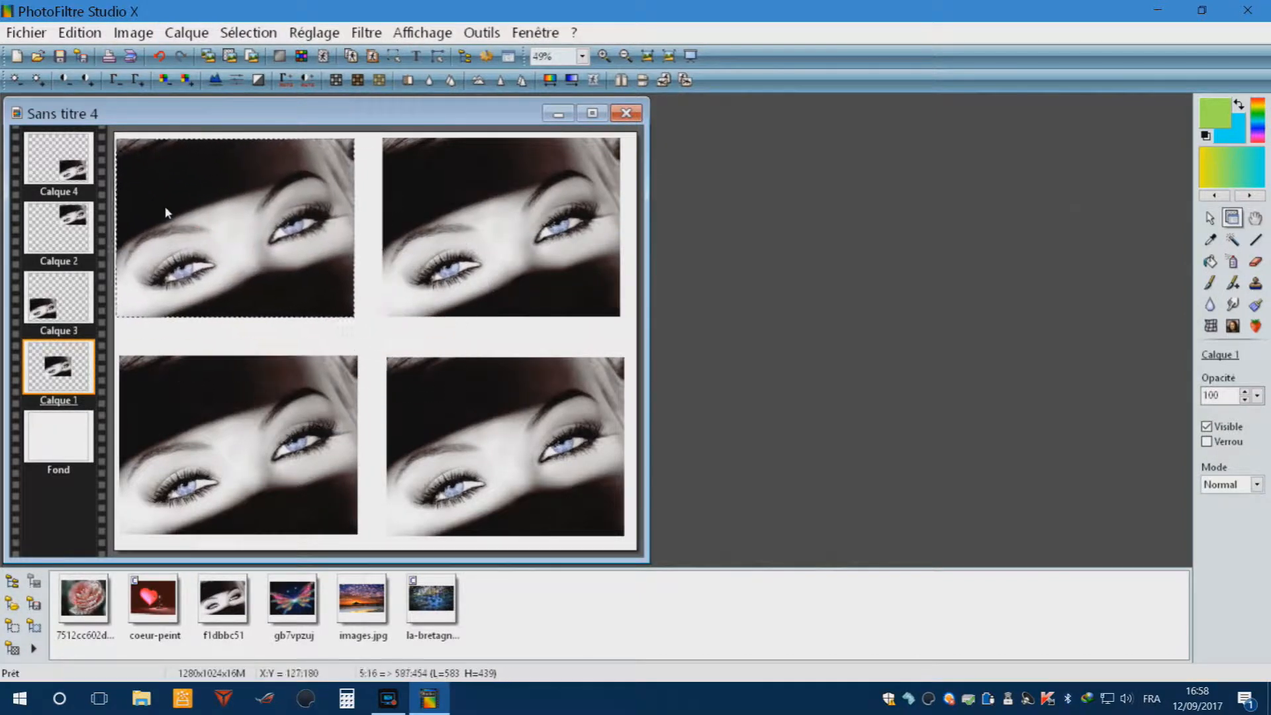
{"action": "left_click", "coordinate": [448, 265]}
{"action": "right_click", "coordinate": [447, 265]}
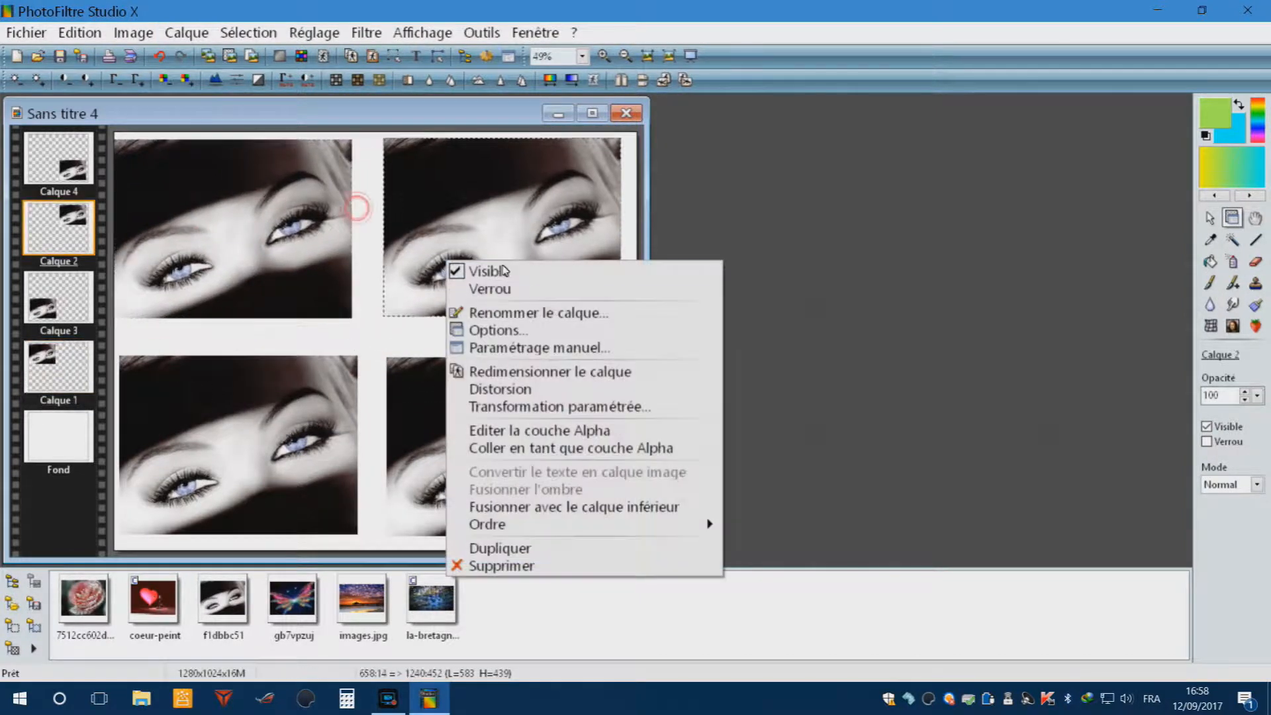
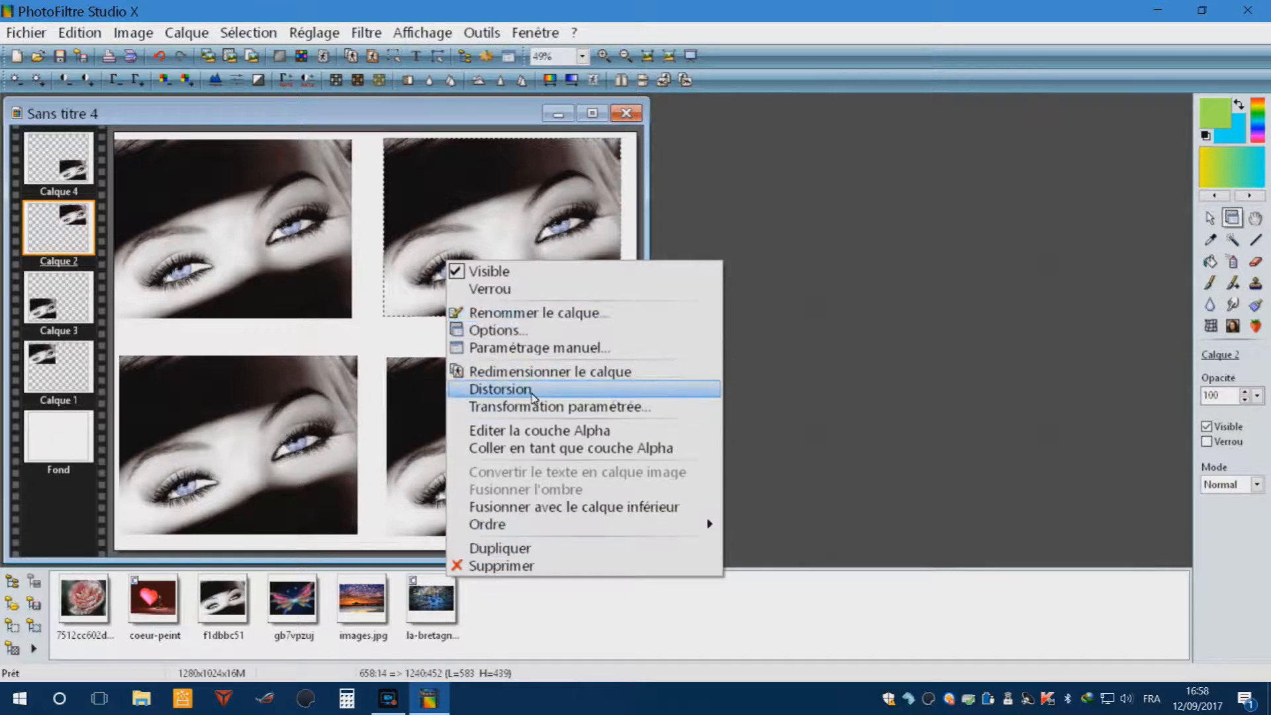
{"action": "left_click", "coordinate": [225, 333]}
{"action": "left_click", "coordinate": [431, 184]}
- Bring the upper-right eyes layer, Calque 2, to the front of the layer order
{"action": "right_click", "coordinate": [493, 282]}
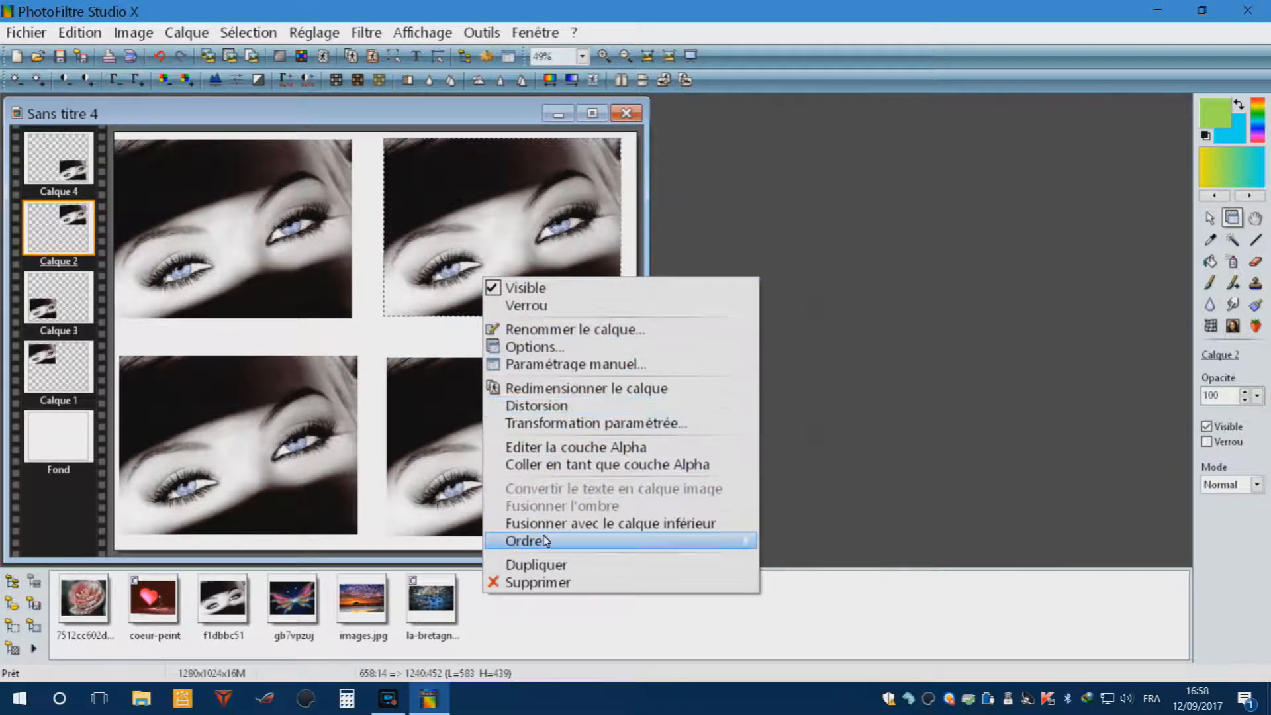
{"action": "mouse_move", "coordinate": [547, 539]}
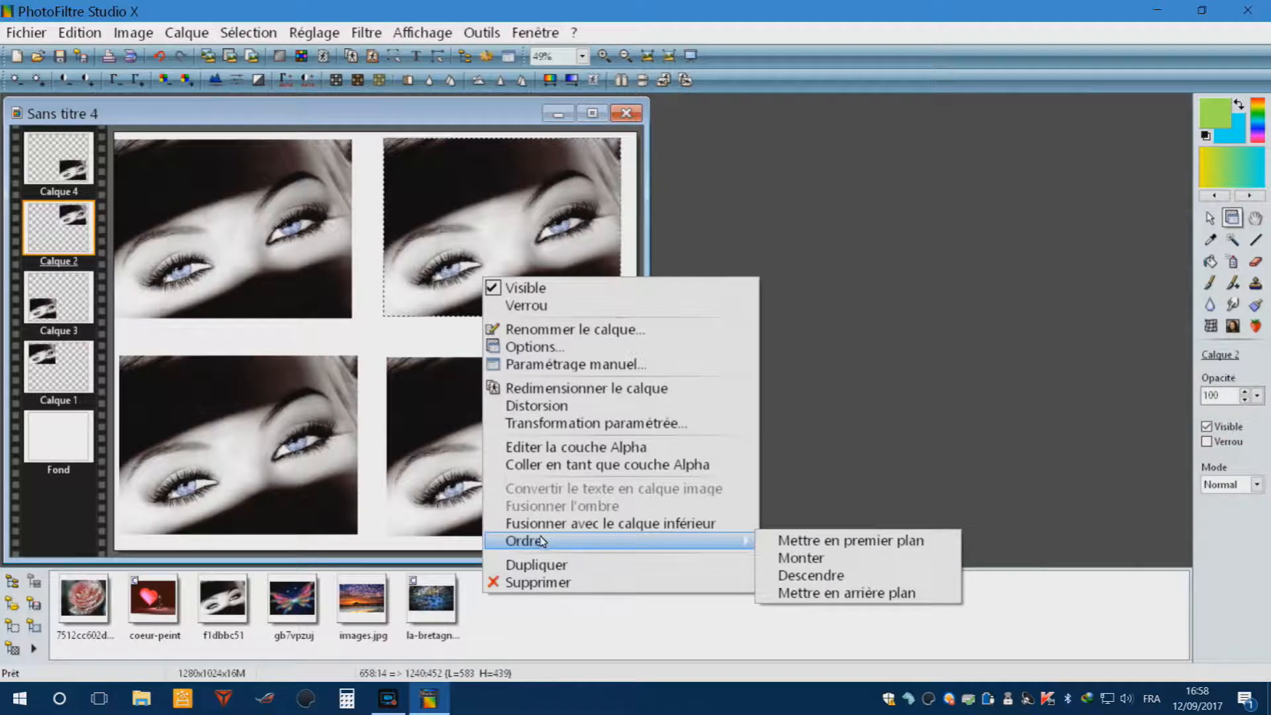
{"action": "left_click", "coordinate": [517, 174]}
{"action": "right_click", "coordinate": [490, 183]}
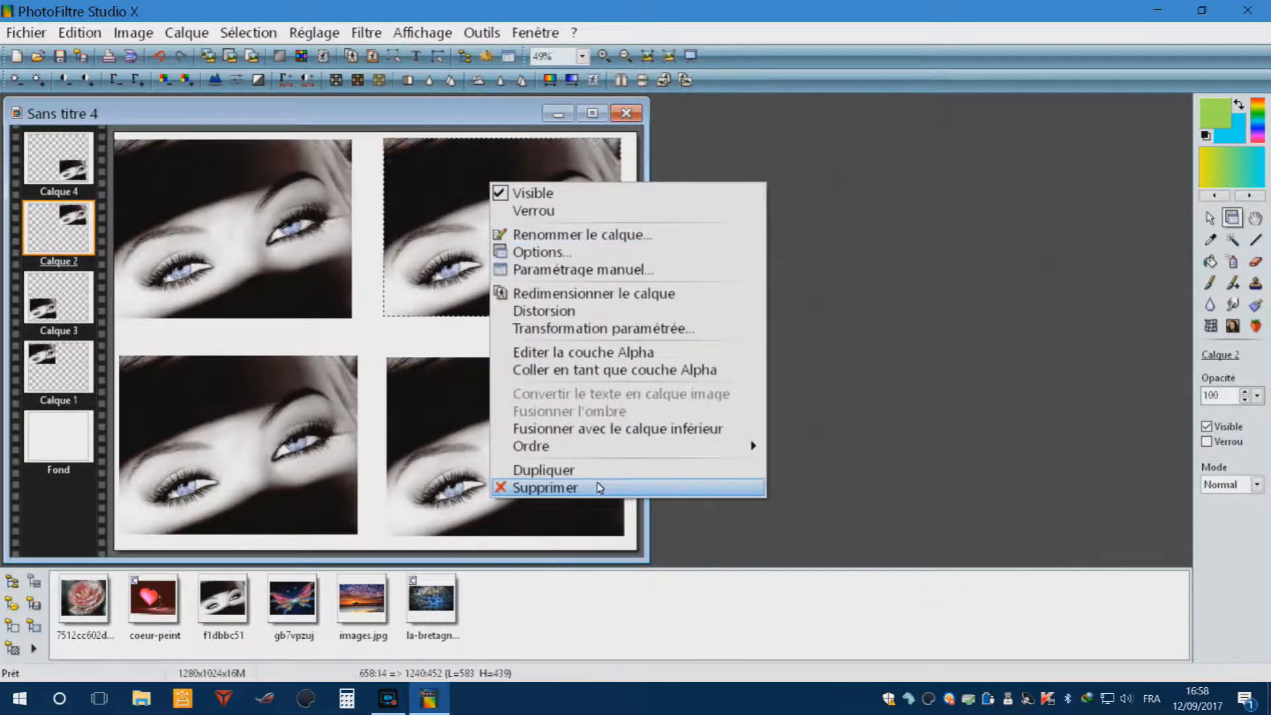
{"action": "mouse_move", "coordinate": [547, 456]}
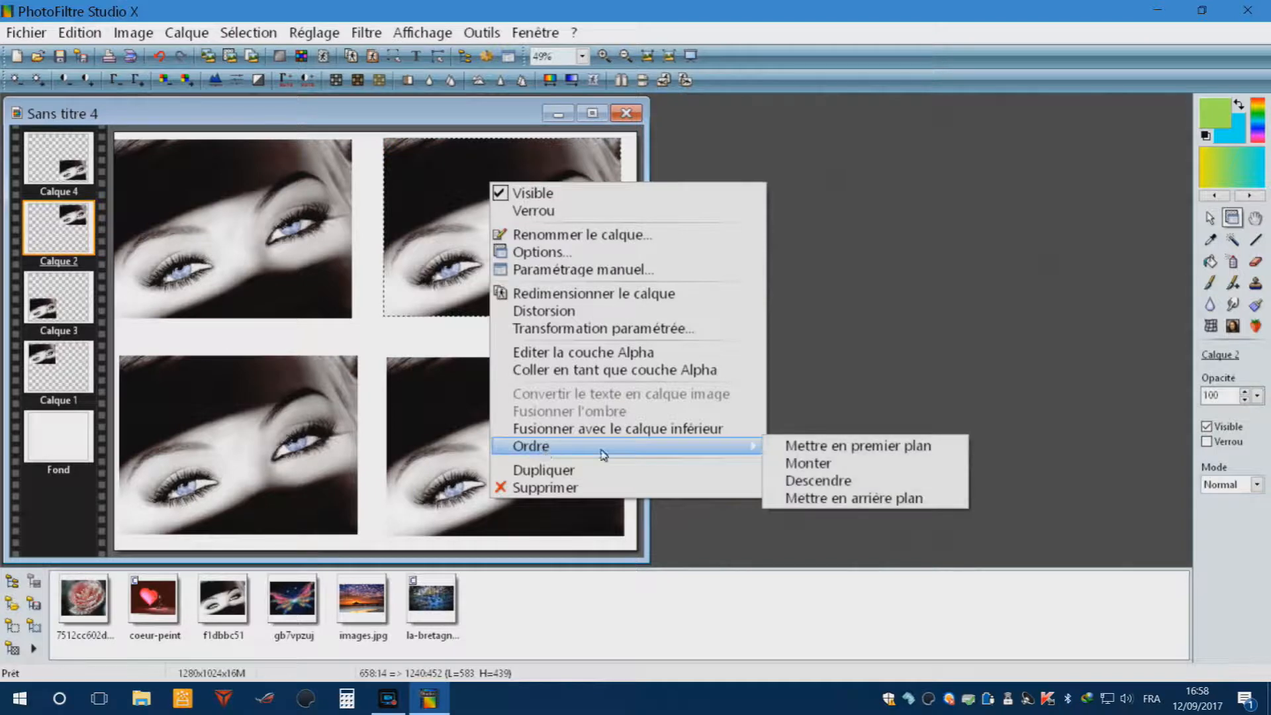
{"action": "left_click", "coordinate": [892, 446]}
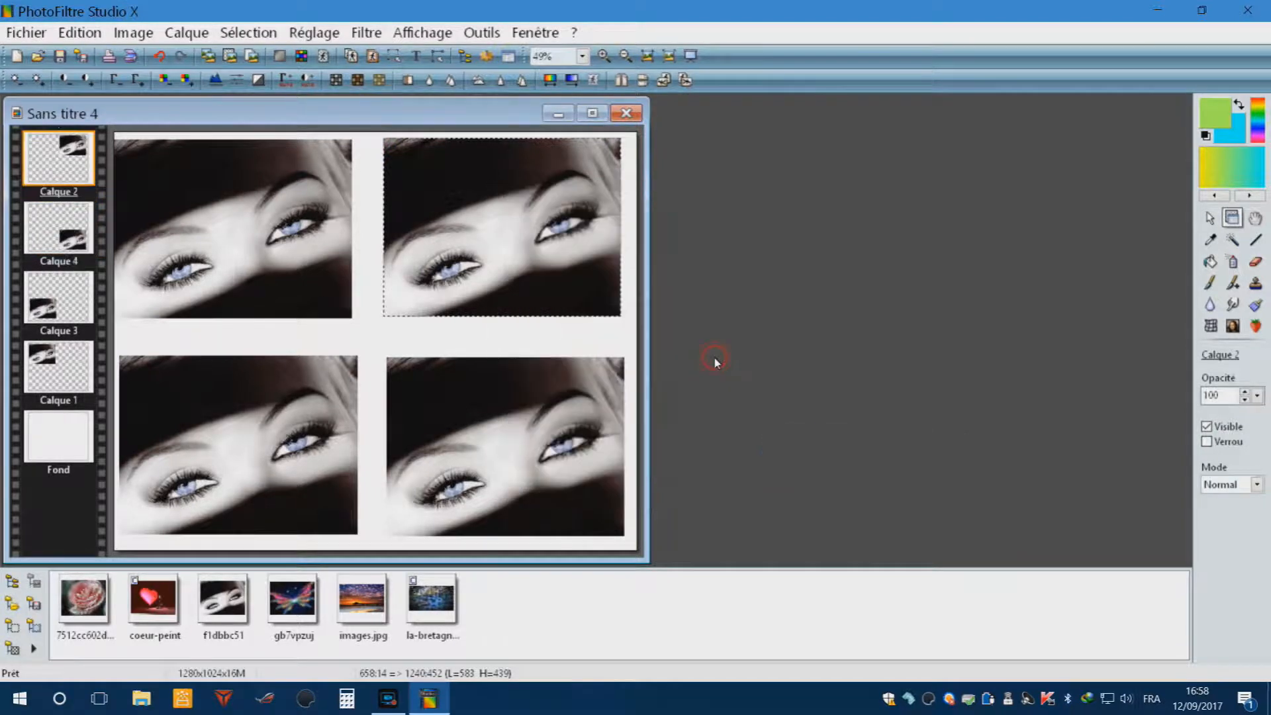
- Shift the four eyes layers slightly, one after another, within their own corners of the canvas
{"action": "mouse_move", "coordinate": [568, 274]}
{"action": "left_mouse_down"}
{"action": "mouse_move", "coordinate": [499, 267]}
{"action": "mouse_move", "coordinate": [558, 274]}
{"action": "left_mouse_up"}
{"action": "left_click_drag", "start_coordinate": [211, 198], "coordinate": [236, 202]}
{"action": "left_click_drag", "start_coordinate": [282, 256], "coordinate": [260, 244]}
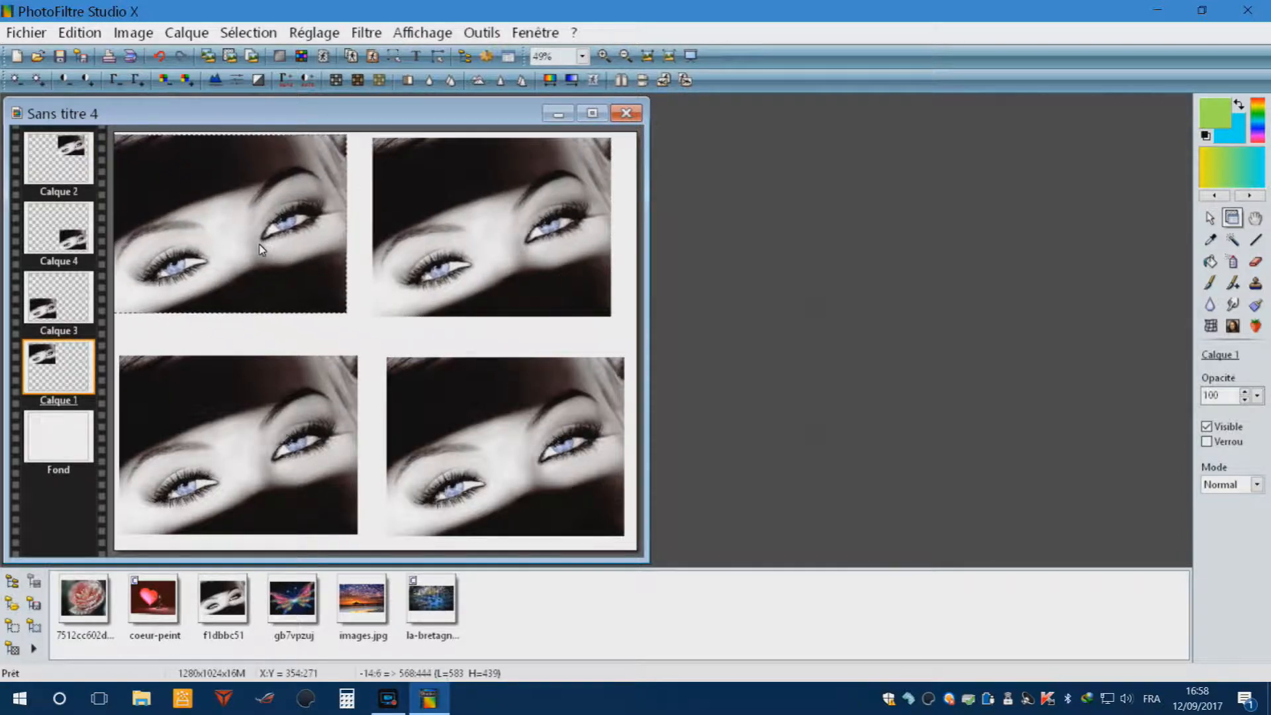
{"action": "mouse_move", "coordinate": [519, 482]}
{"action": "left_mouse_down"}
{"action": "mouse_move", "coordinate": [474, 481]}
{"action": "mouse_move", "coordinate": [554, 487]}
{"action": "mouse_move", "coordinate": [540, 486]}
{"action": "left_mouse_up"}
{"action": "left_click", "coordinate": [233, 357]}
{"action": "left_click_drag", "start_coordinate": [262, 439], "coordinate": [266, 443]}
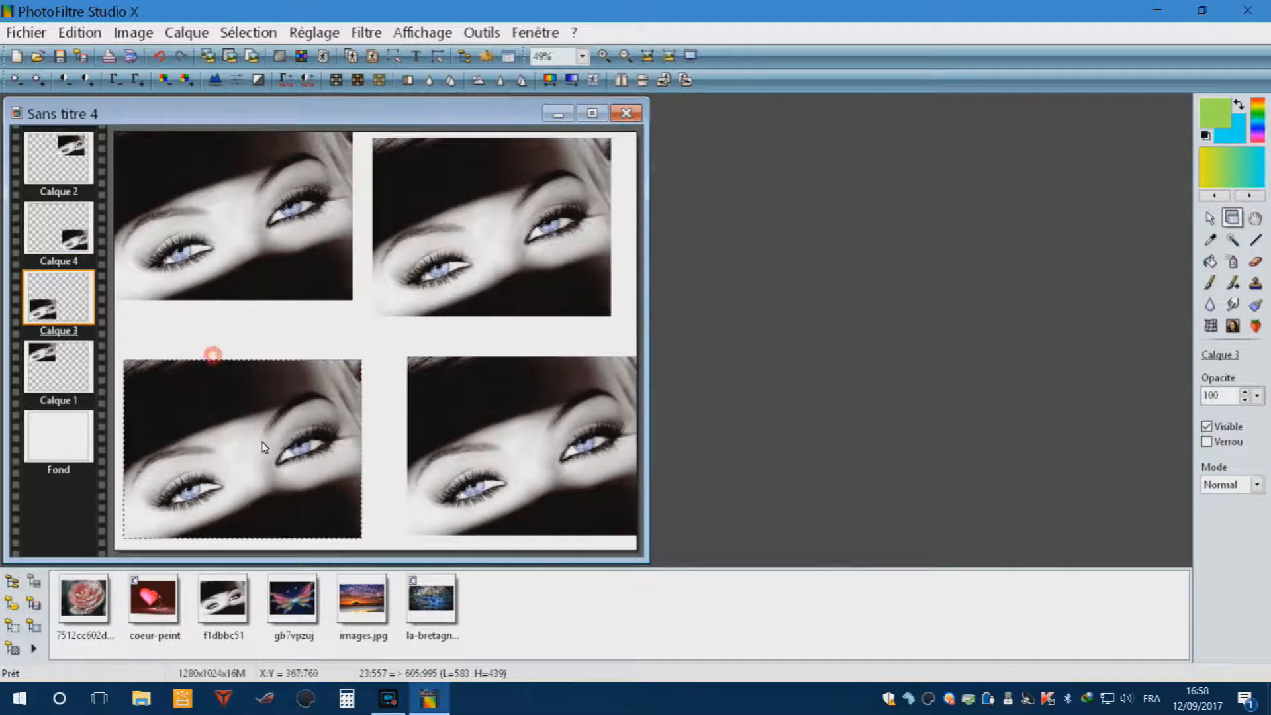
- Send the lower-left eyes layer, Calque 3, to the back of the layer order
{"action": "right_click", "coordinate": [203, 351]}
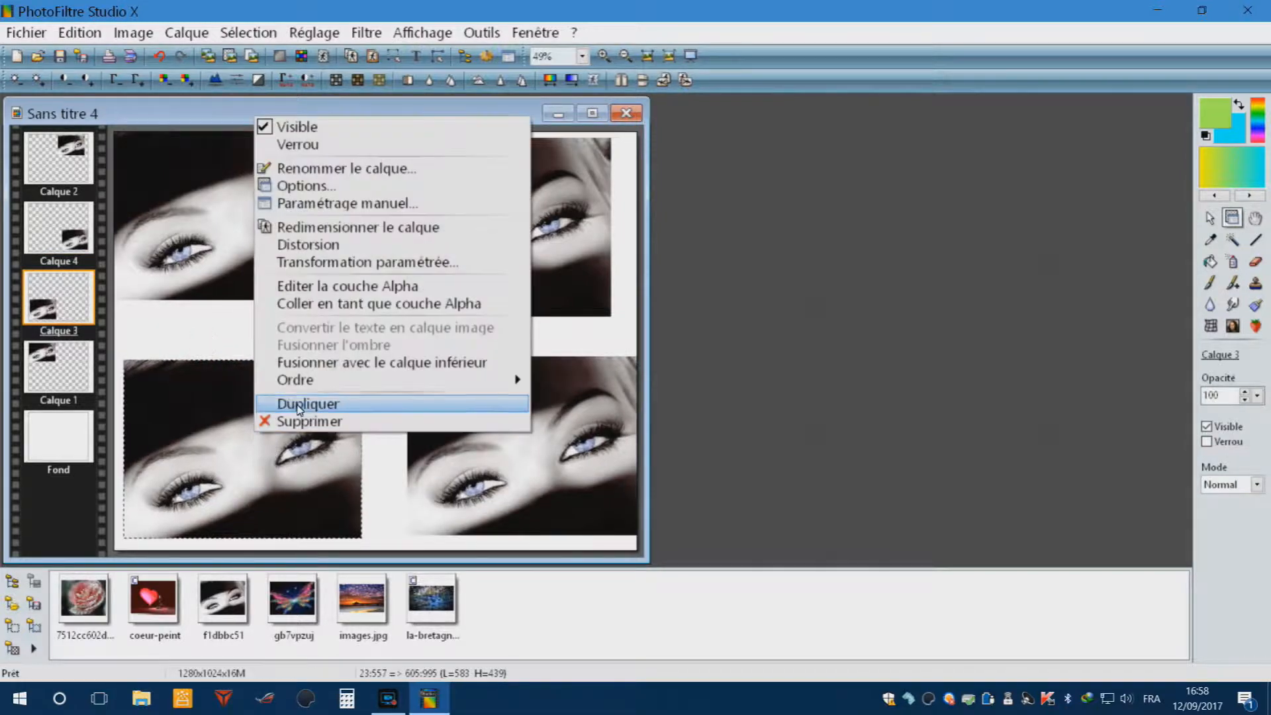
{"action": "mouse_move", "coordinate": [299, 387]}
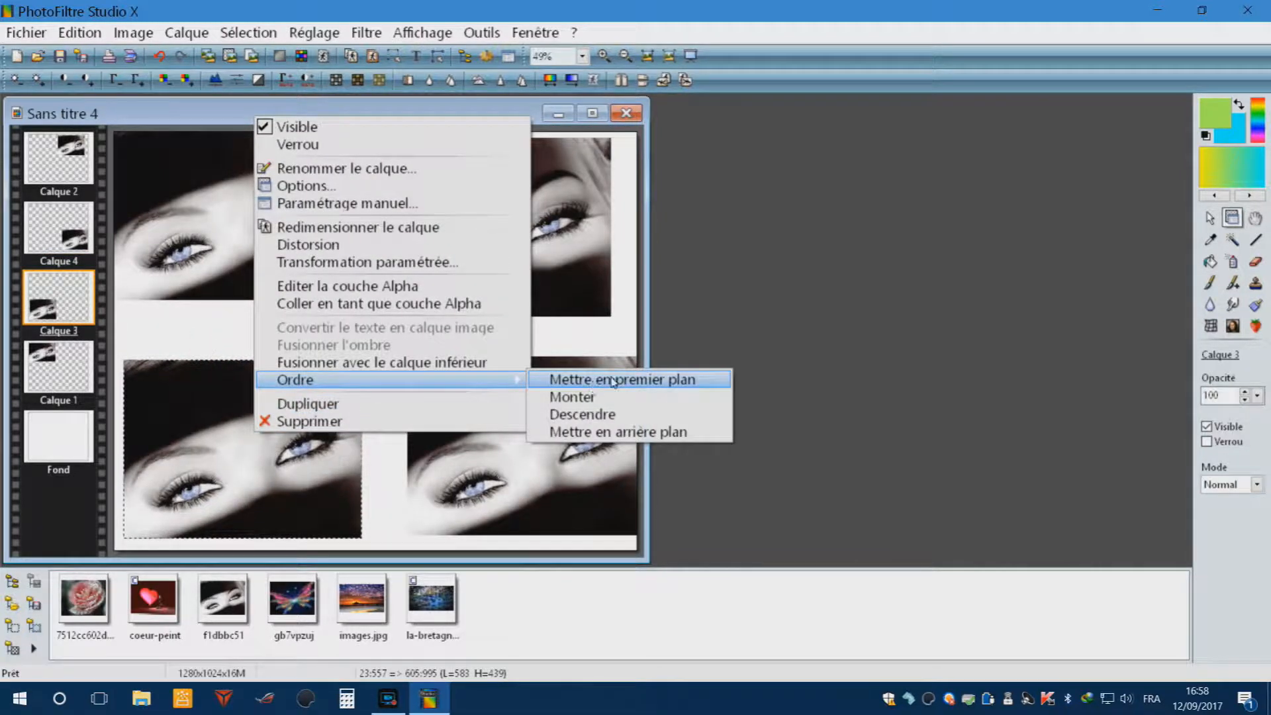
{"action": "left_click", "coordinate": [615, 431]}
- Realign the two lower eyes layers and the upper-left one into a neater two-by-two grid
{"action": "mouse_move", "coordinate": [562, 459]}
{"action": "left_mouse_down"}
{"action": "mouse_move", "coordinate": [510, 459]}
{"action": "mouse_move", "coordinate": [549, 463]}
{"action": "left_mouse_up"}
{"action": "mouse_move", "coordinate": [329, 433]}
{"action": "left_mouse_down"}
{"action": "mouse_move", "coordinate": [379, 440]}
{"action": "mouse_move", "coordinate": [323, 425]}
{"action": "left_mouse_up"}
{"action": "left_click_drag", "start_coordinate": [510, 459], "coordinate": [499, 454]}
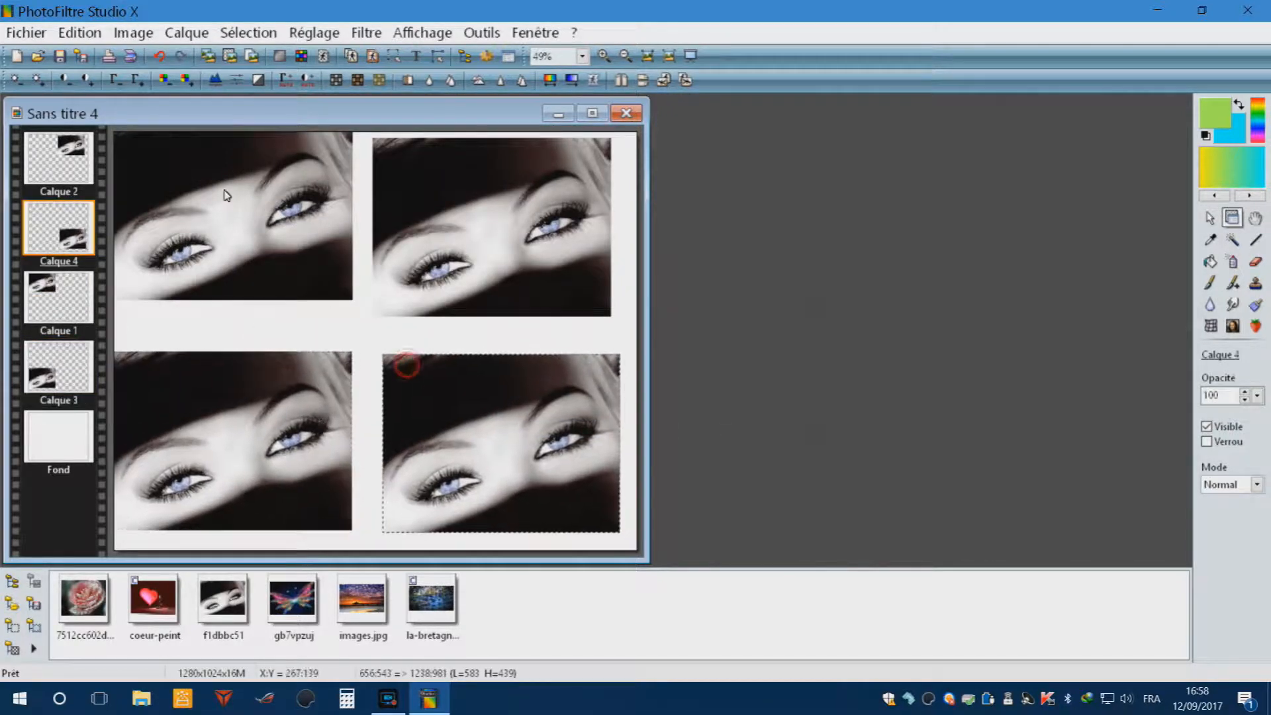
{"action": "left_click_drag", "start_coordinate": [227, 194], "coordinate": [230, 213]}
{"action": "left_click", "coordinate": [483, 247]}
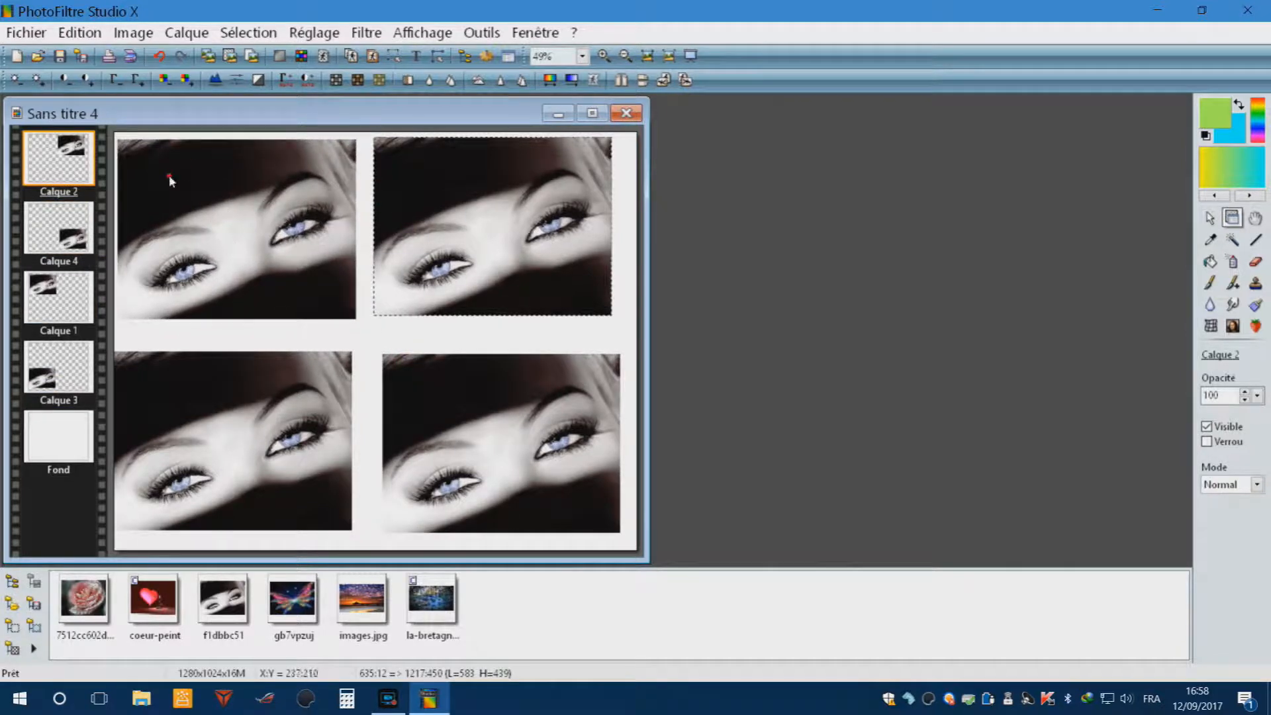
- Merge the upper-left eyes layer with Calque 3 below it, and the upper-right layer with Calque 4
{"action": "right_click", "coordinate": [213, 221]}
{"action": "right_click", "coordinate": [157, 221]}
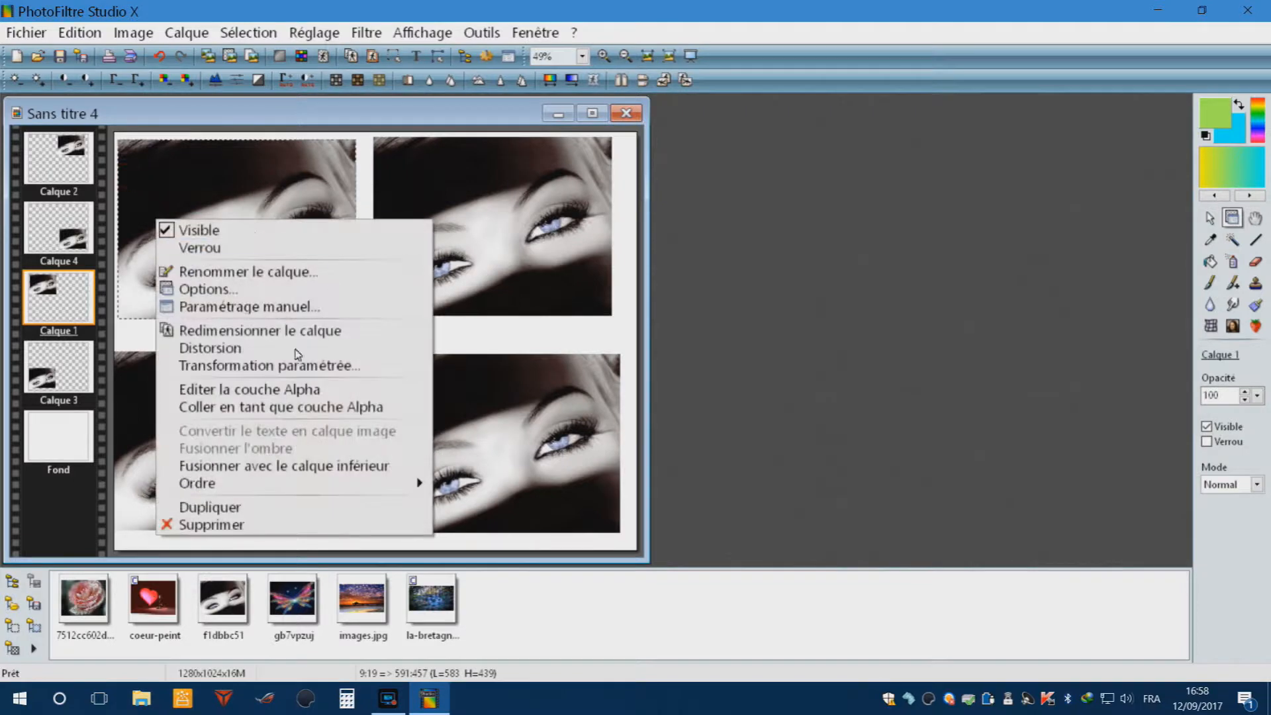
{"action": "left_click", "coordinate": [289, 466]}
{"action": "right_click", "coordinate": [478, 253]}
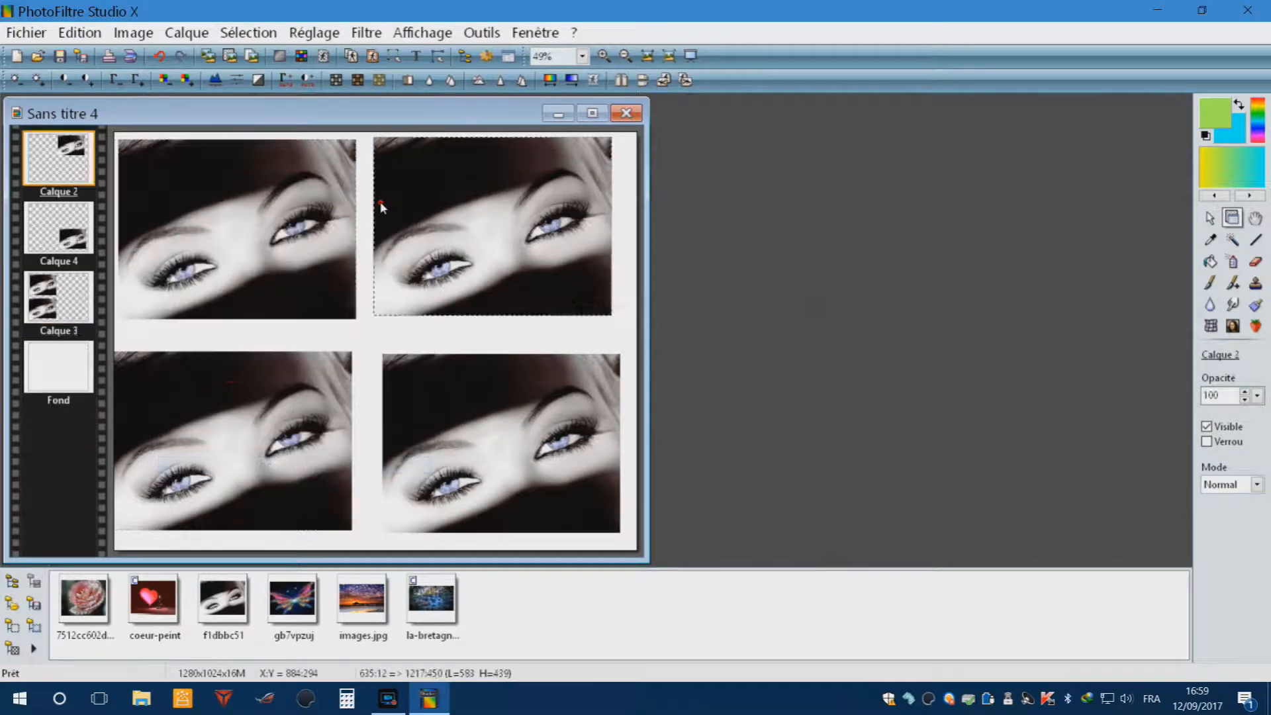
{"action": "left_click", "coordinate": [593, 499]}
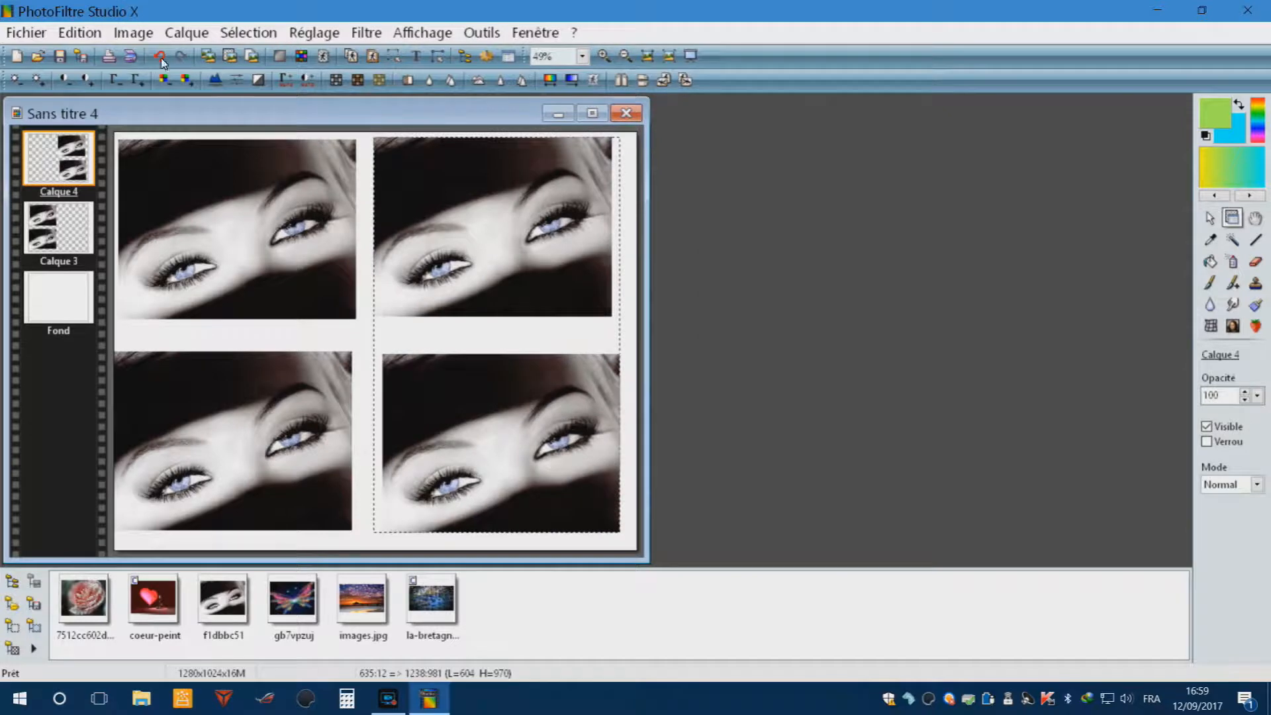
- Undo the two layer merges
{"action": "key", "text": "ctrl+z"}
{"action": "key", "text": "ctrl+z"}
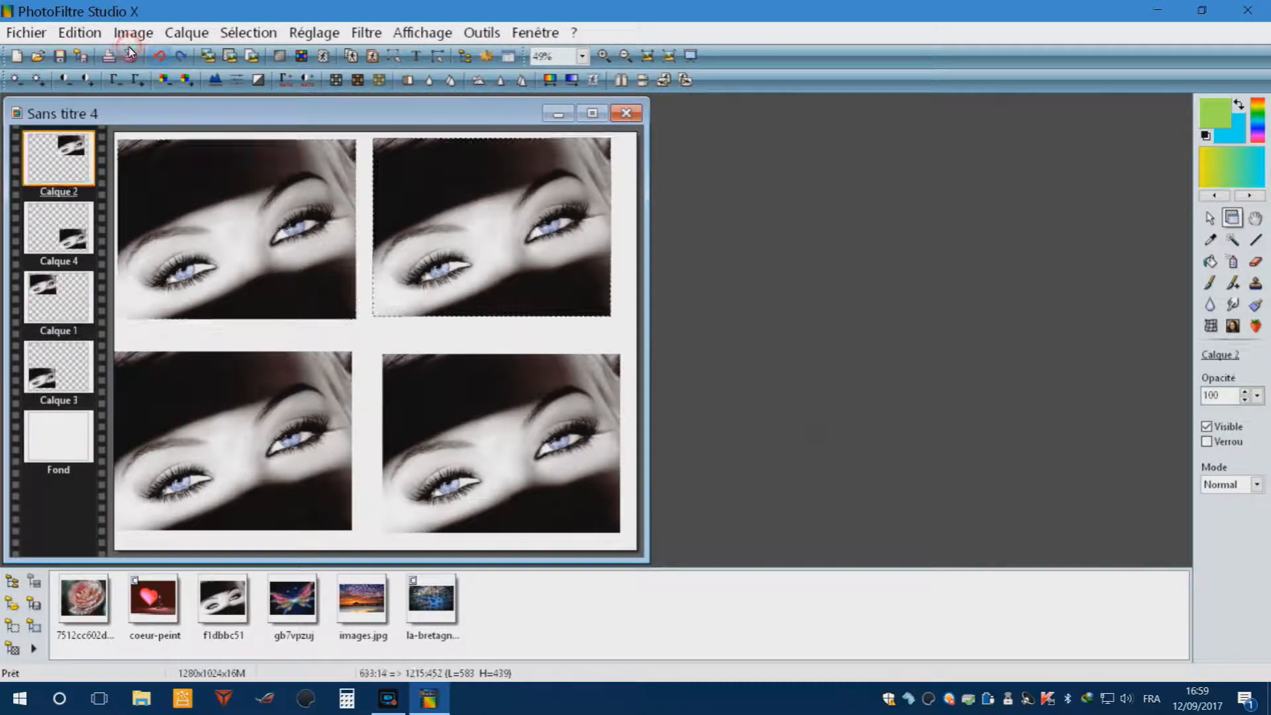
- Undo the upper-left layer's last move, and fill the Fond background with grey #AFAAA9 sampled from the edge of the lower-left eyes picture
{"action": "key", "text": "ctrl+z"}
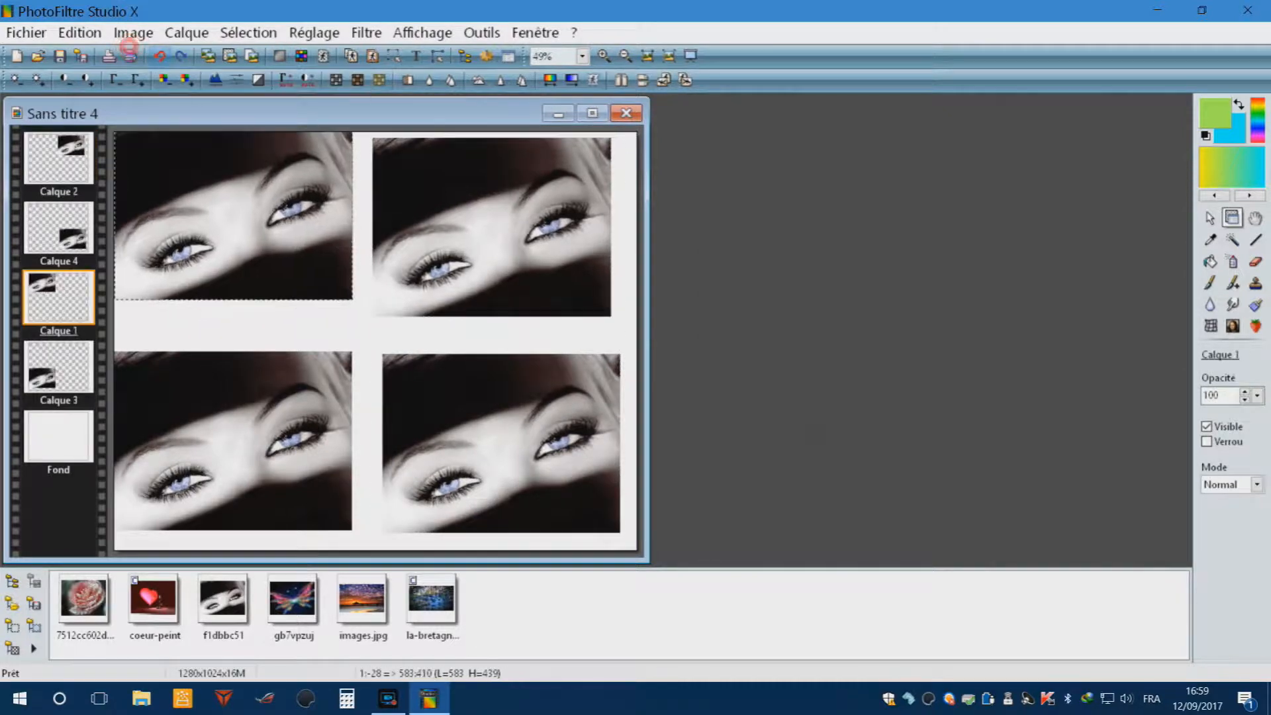
{"action": "left_click", "coordinate": [61, 446]}
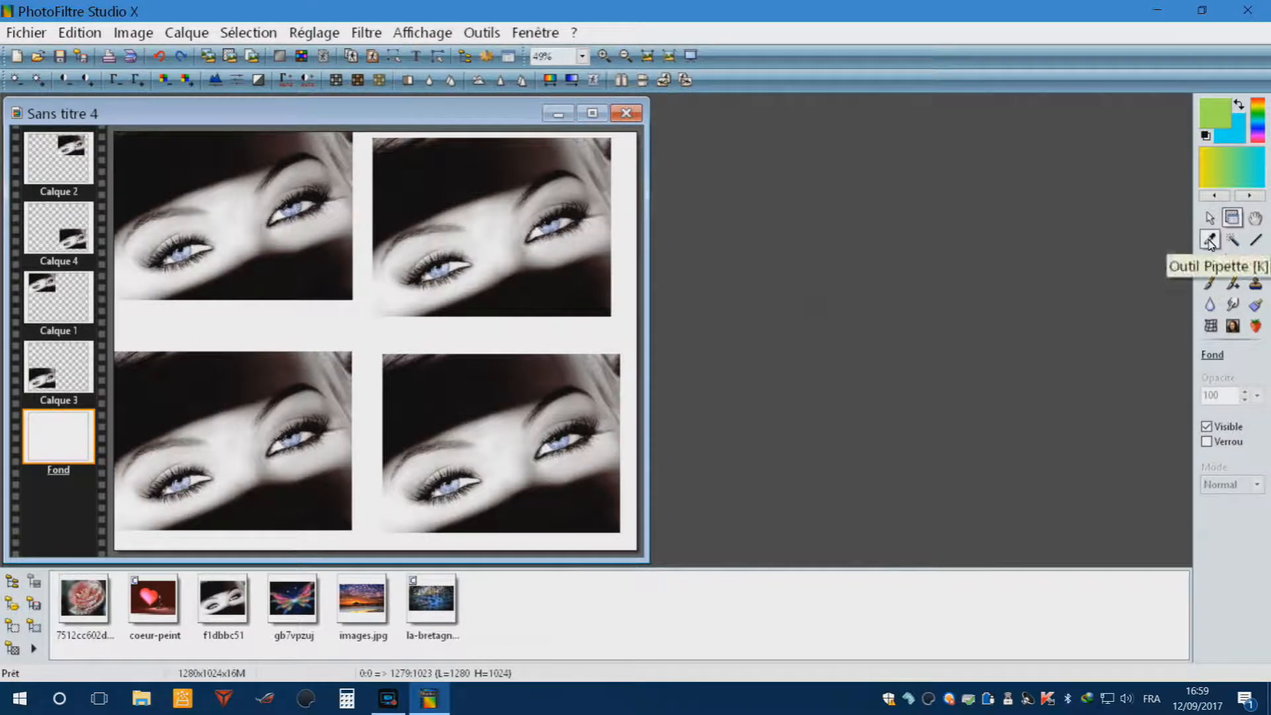
{"action": "key", "text": "k"}
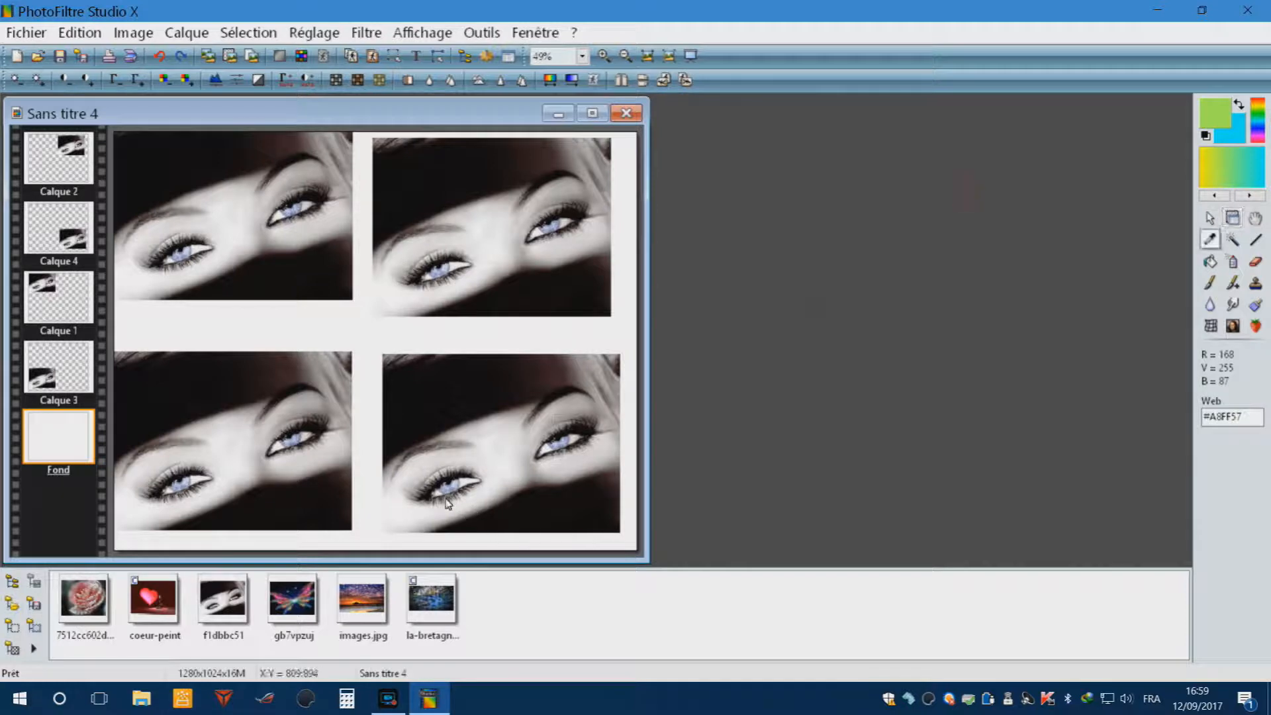
{"action": "left_click", "coordinate": [448, 503]}
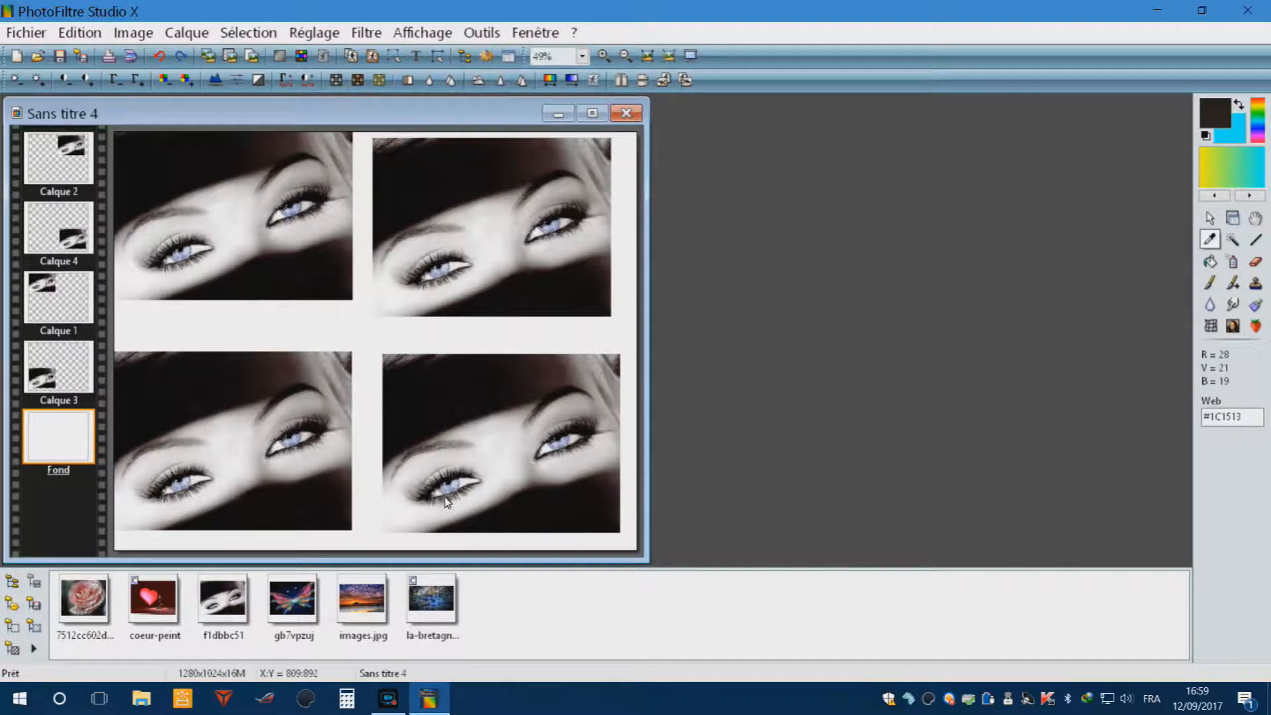
{"action": "left_click", "coordinate": [353, 397]}
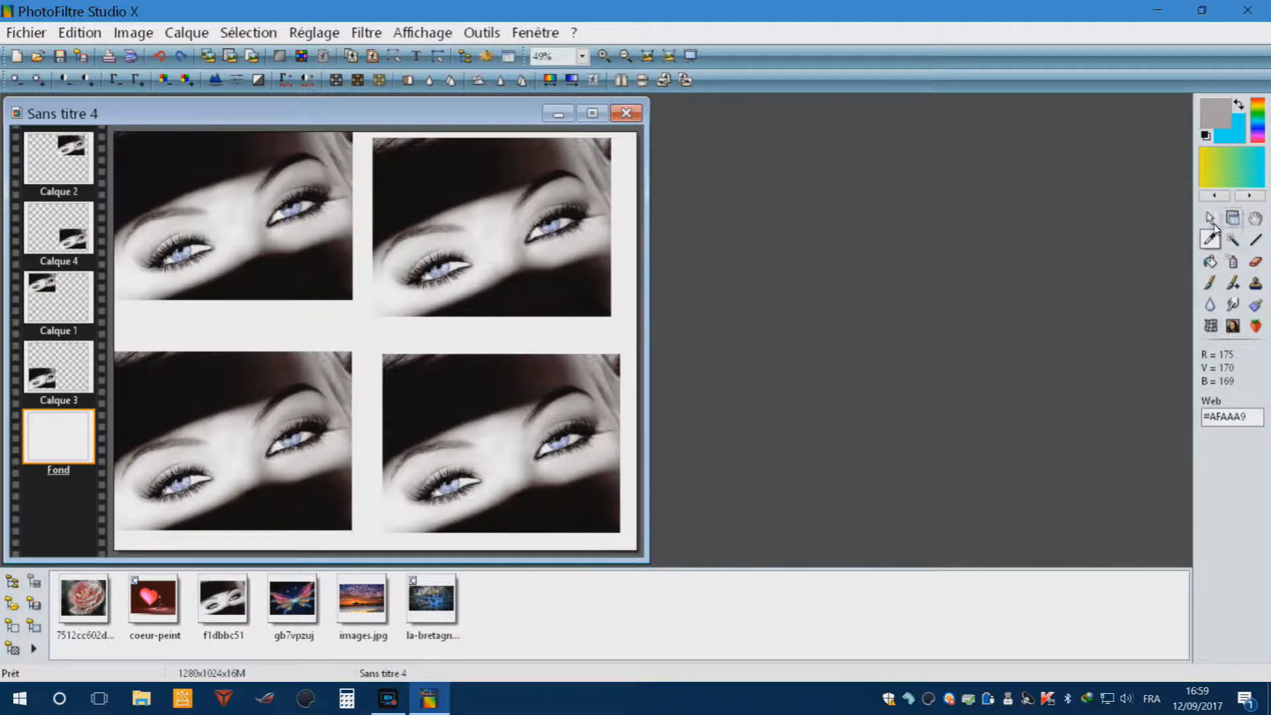
{"action": "left_click", "coordinate": [1210, 261]}
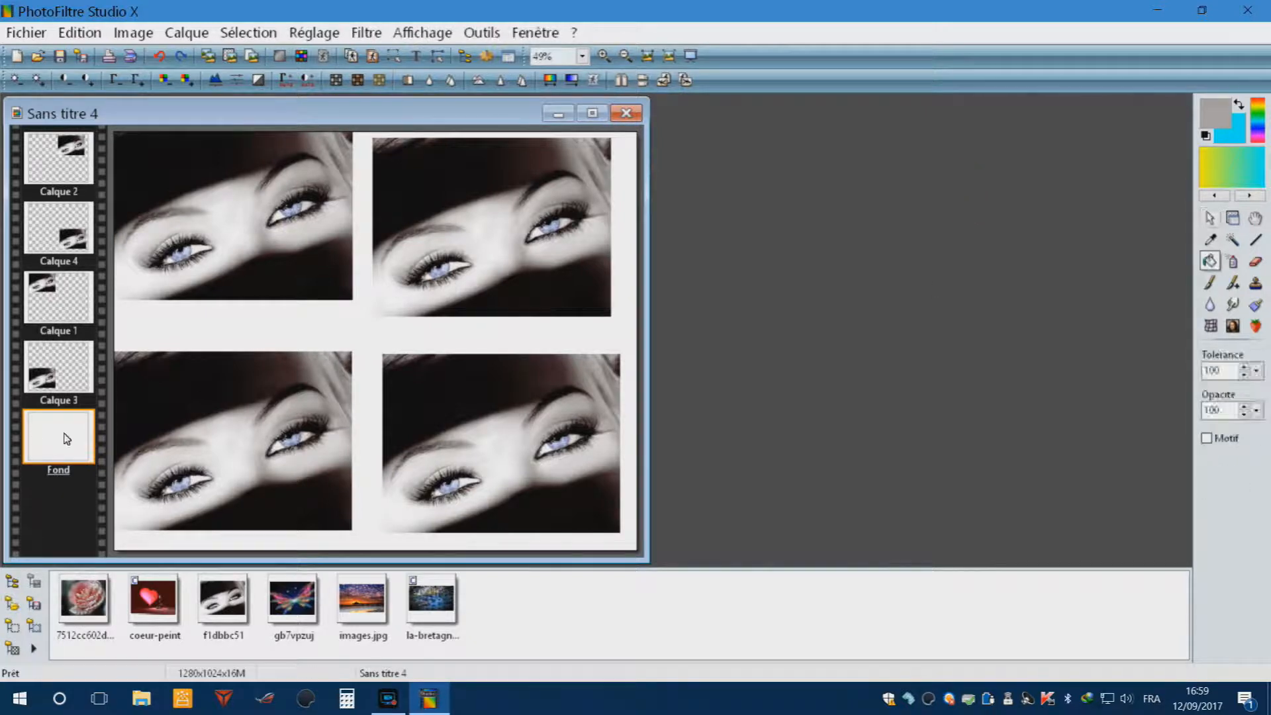
{"action": "left_click", "coordinate": [290, 359]}
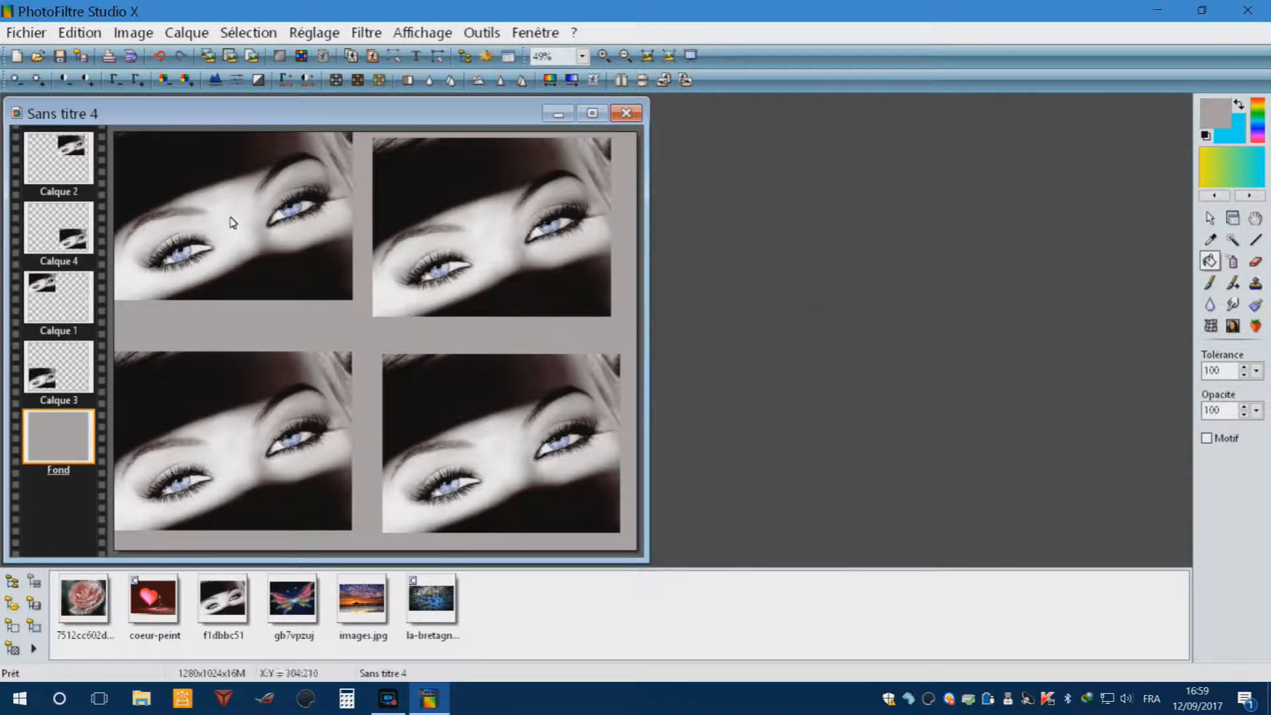
- Merge the upper-left eyes layer with Calque 3 below it, and the upper-right eyes layer with Calque 4
{"action": "left_click", "coordinate": [1209, 218]}
{"action": "left_click", "coordinate": [1234, 219]}
{"action": "right_click", "coordinate": [151, 188]}
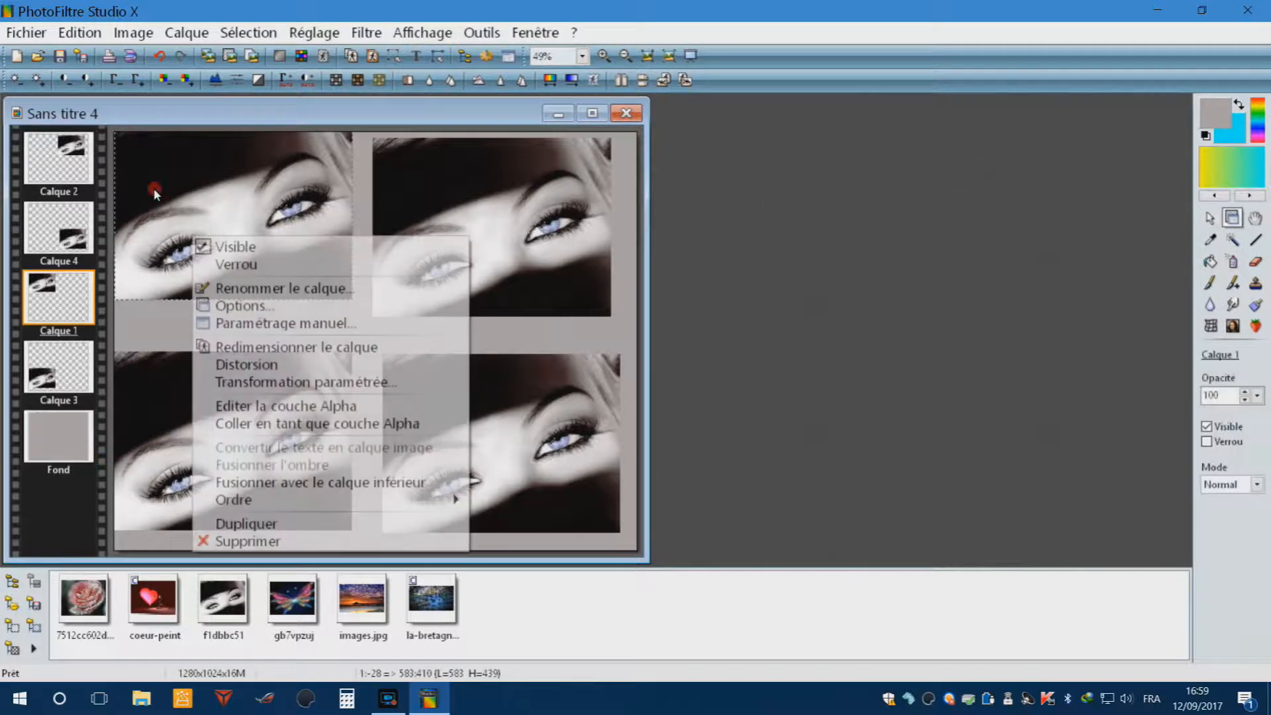
{"action": "left_click", "coordinate": [285, 481]}
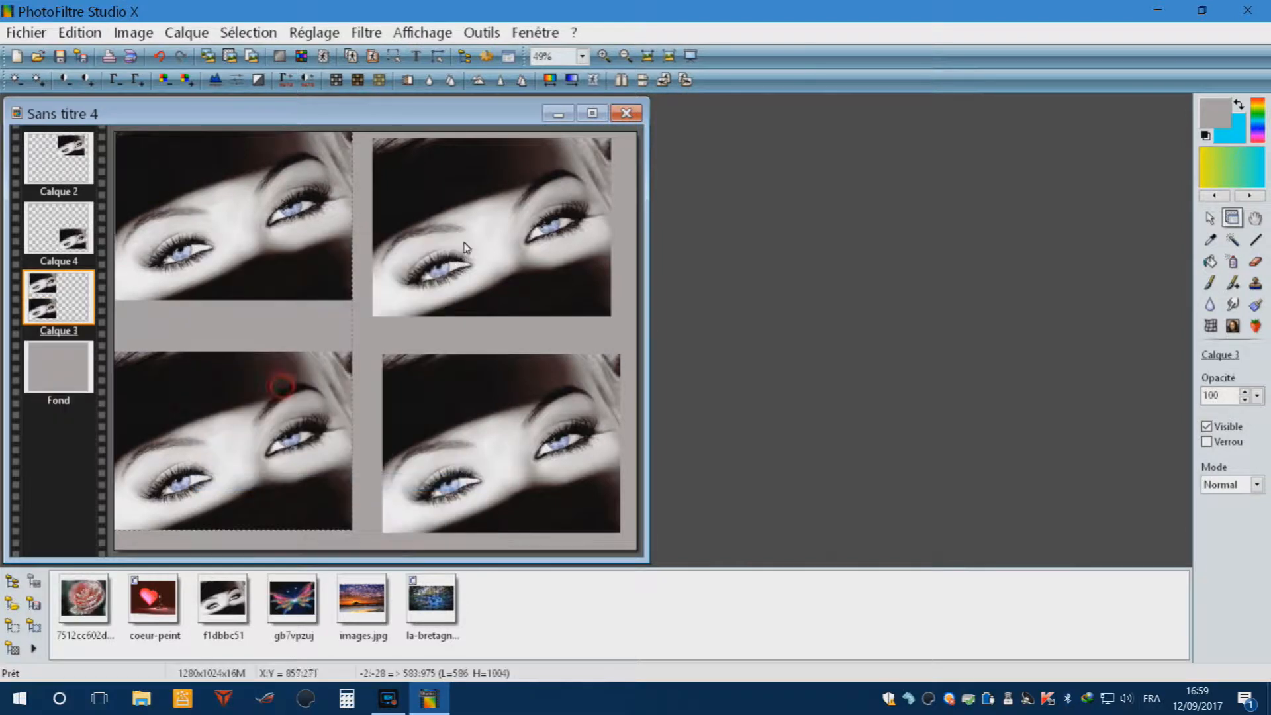
{"action": "right_click", "coordinate": [370, 192]}
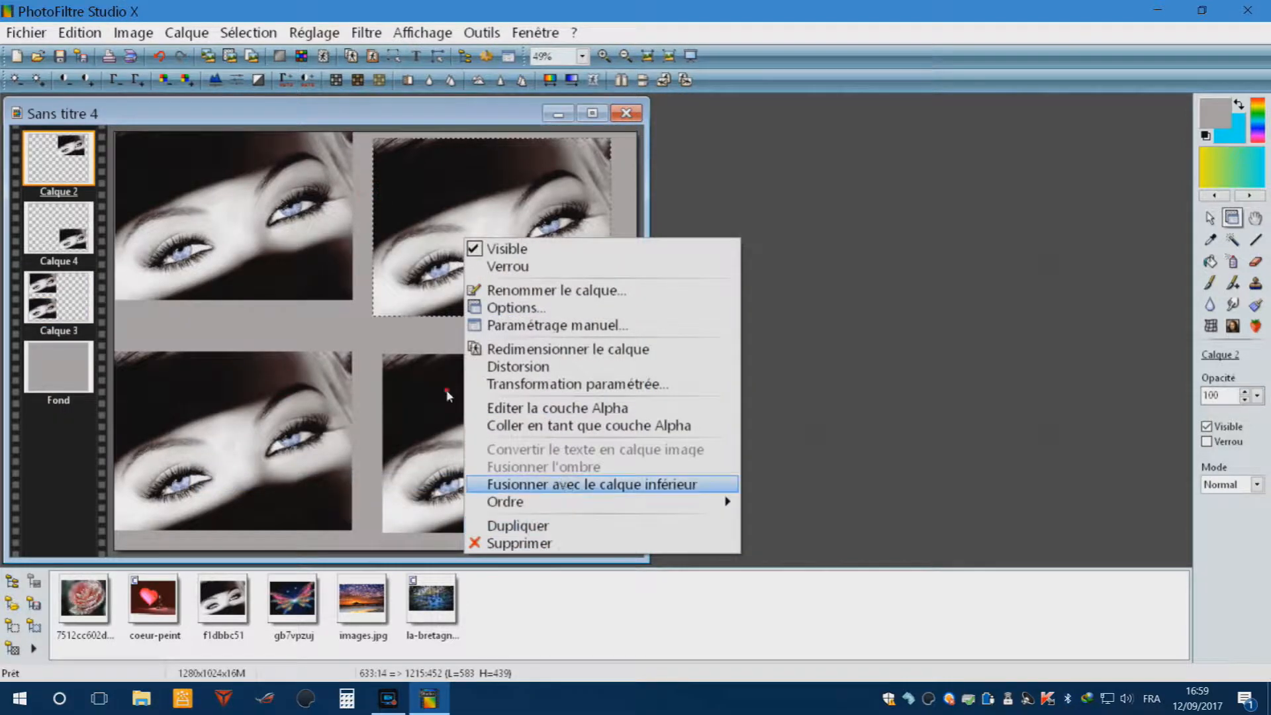
{"action": "left_click", "coordinate": [558, 484]}
- Merge Calque 3 and Calque 4 down into the grey Fond background
{"action": "right_click", "coordinate": [160, 463]}
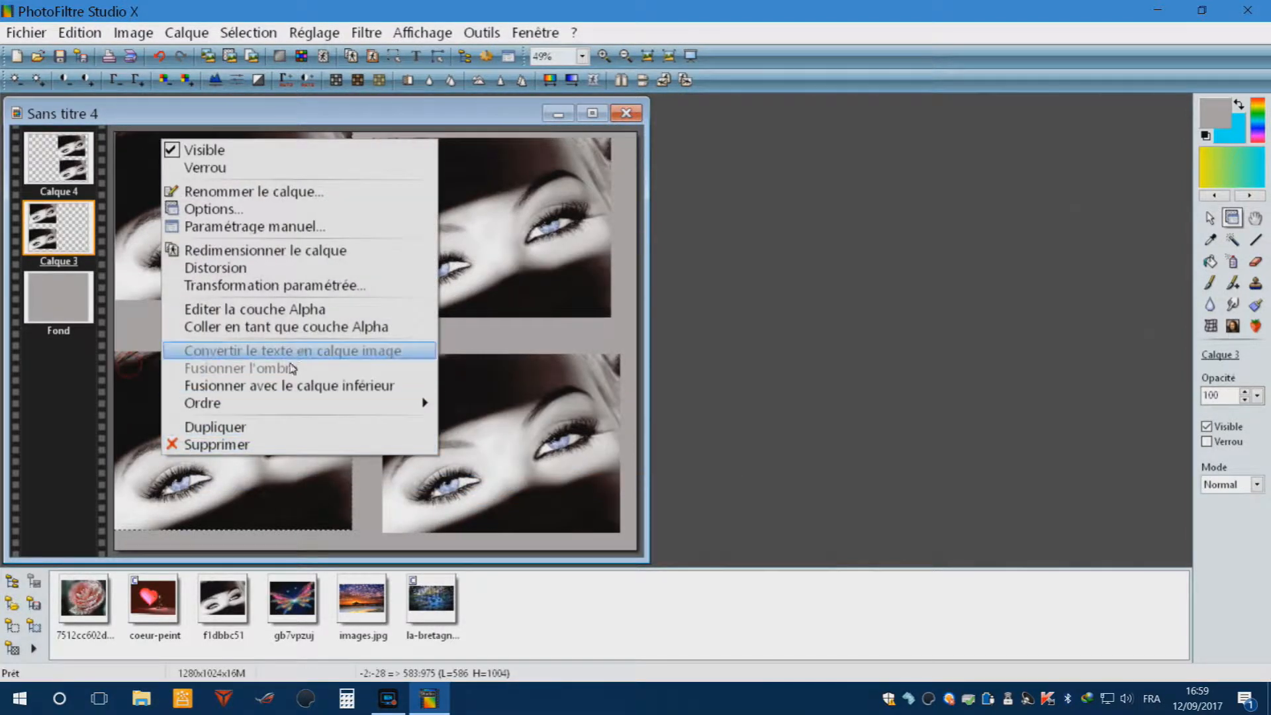
{"action": "left_click", "coordinate": [292, 385]}
{"action": "right_click", "coordinate": [347, 354]}
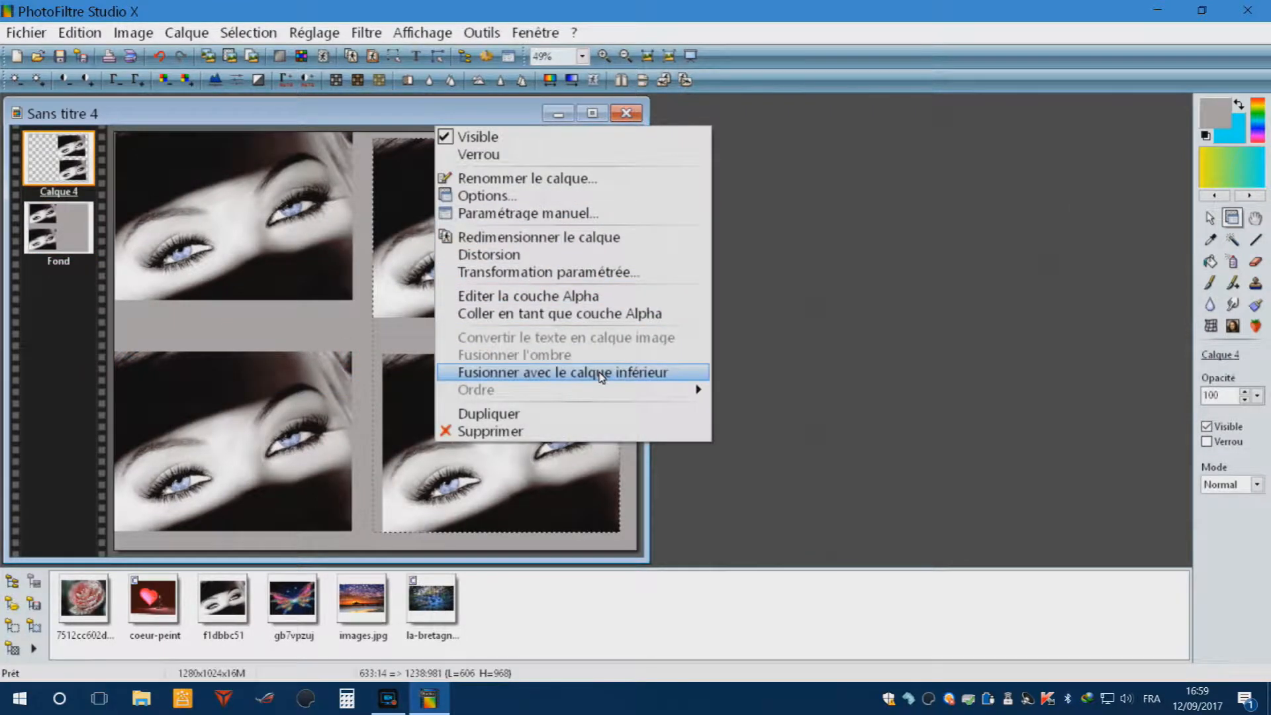
{"action": "key", "text": "Return"}
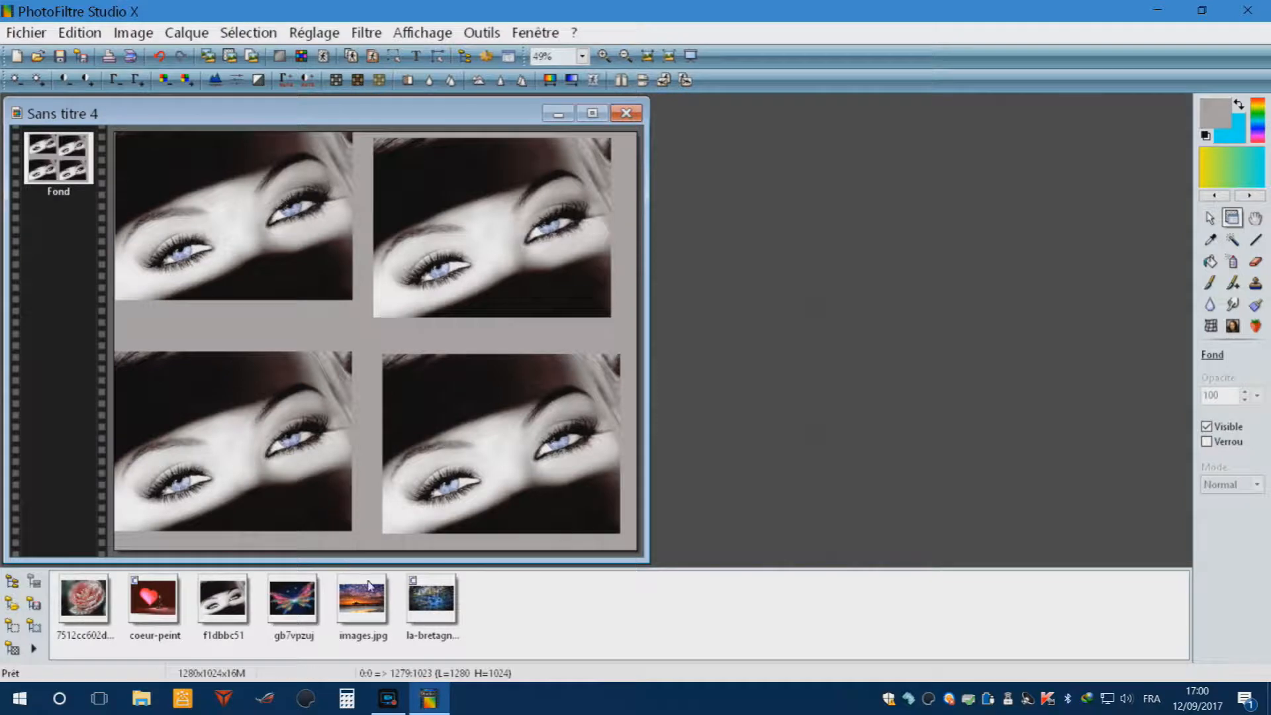
- Review the file formats offered for saving the merged image, and leave without saving
{"action": "left_click", "coordinate": [22, 30]}
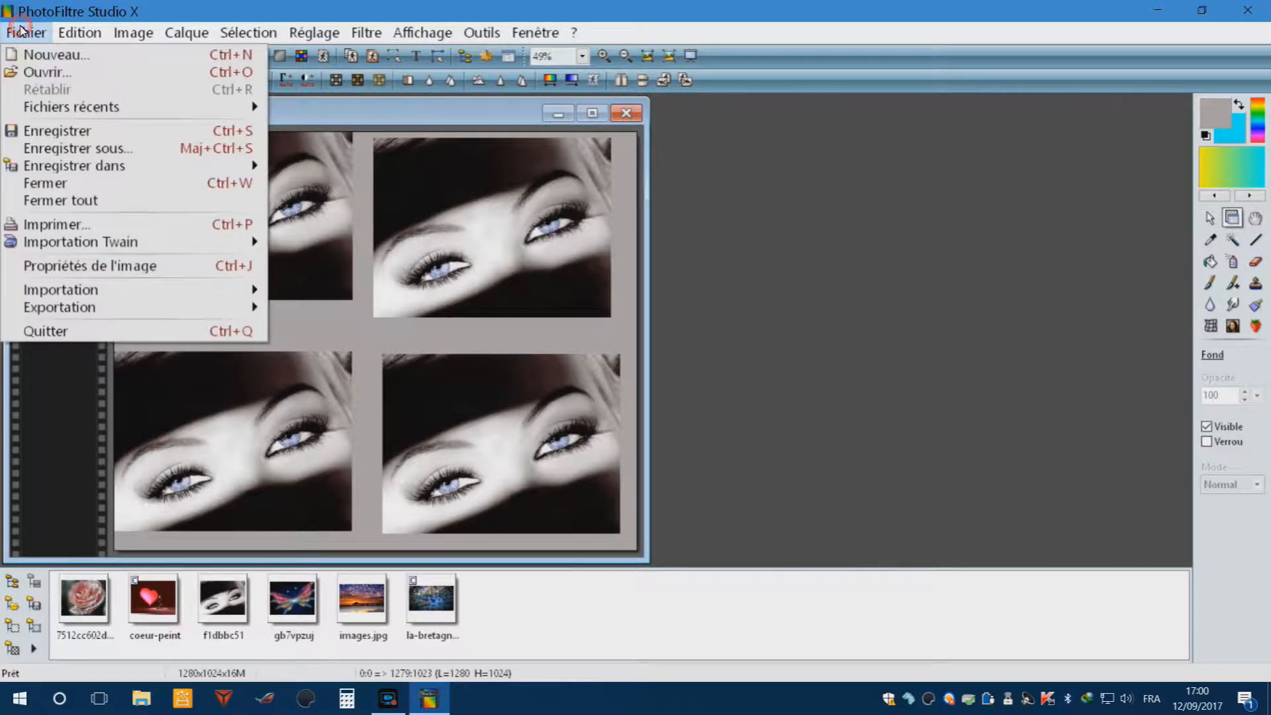
{"action": "left_click", "coordinate": [84, 150]}
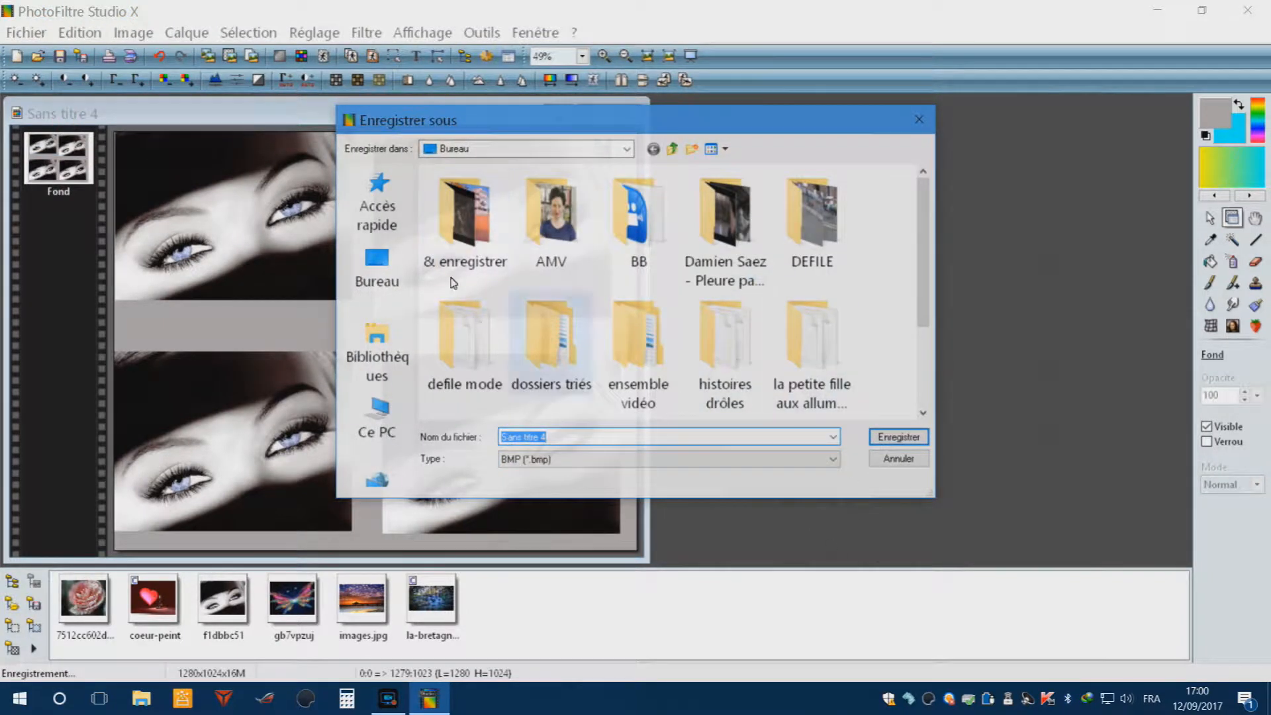
{"action": "left_click", "coordinate": [833, 459]}
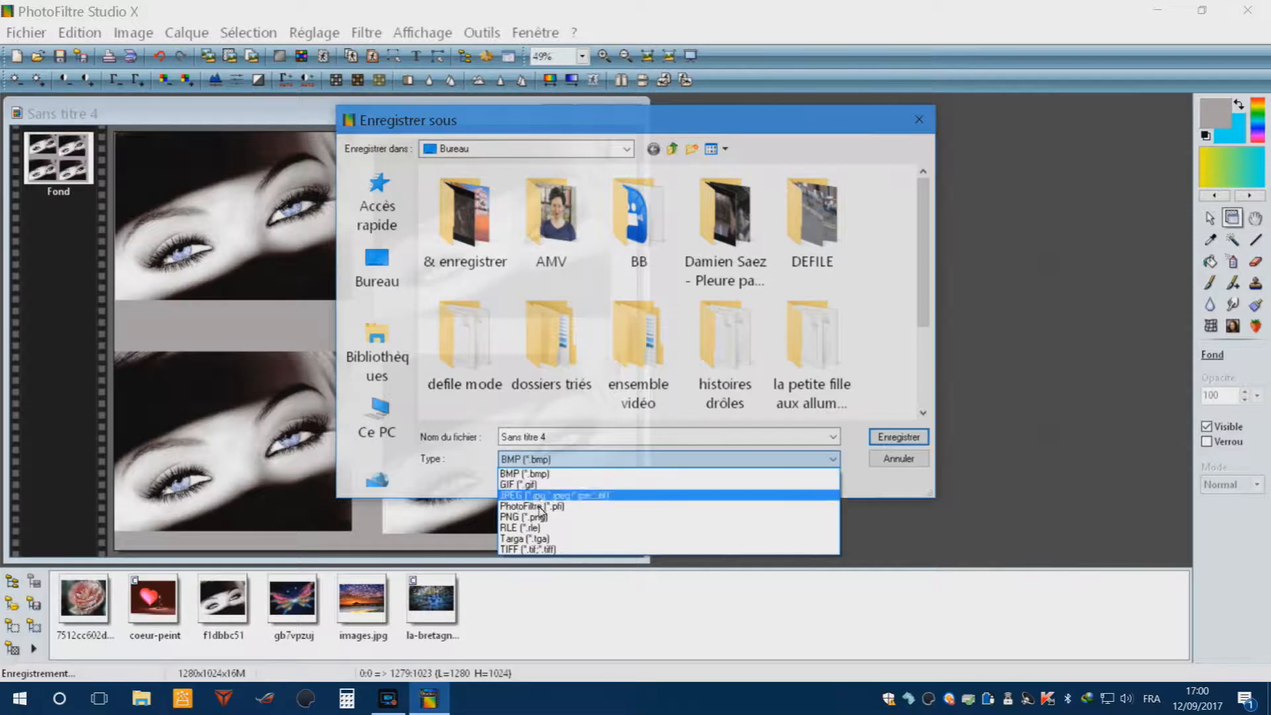
{"action": "left_click", "coordinate": [894, 501]}
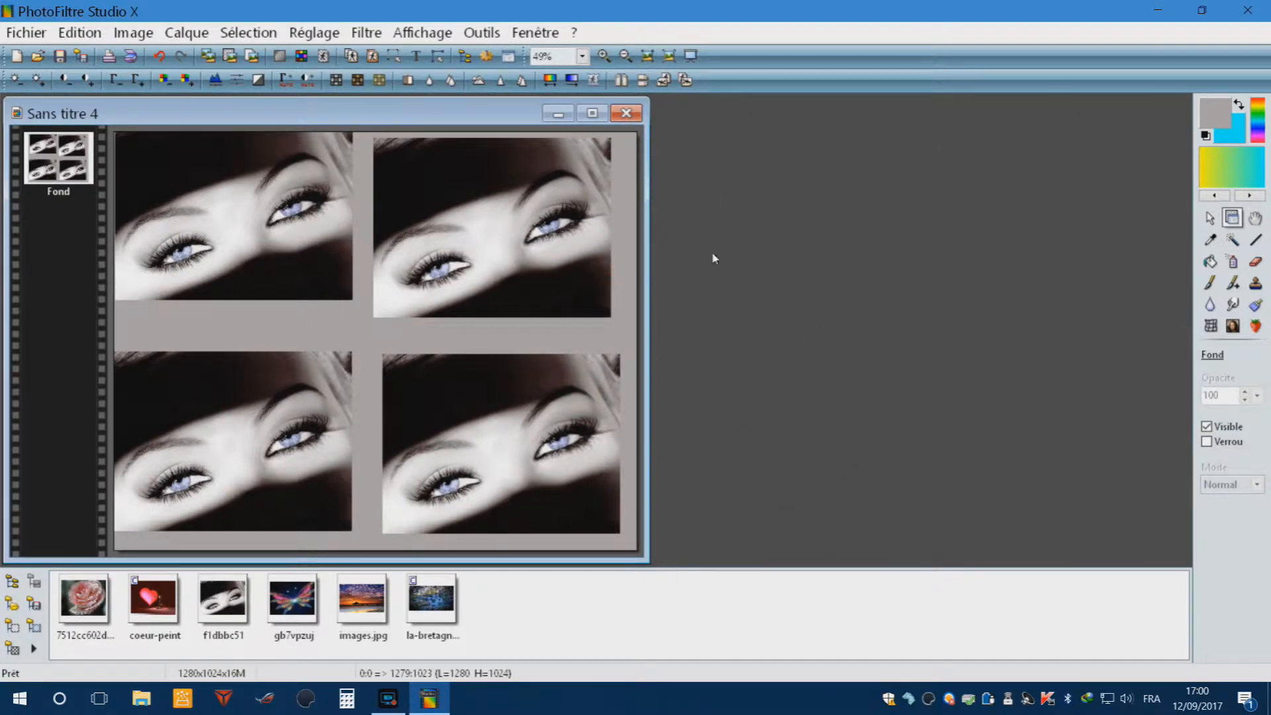
- Close the eyes montage without saving and create a new blank 1280 x 1024 pixel image
{"action": "left_click", "coordinate": [627, 114]}
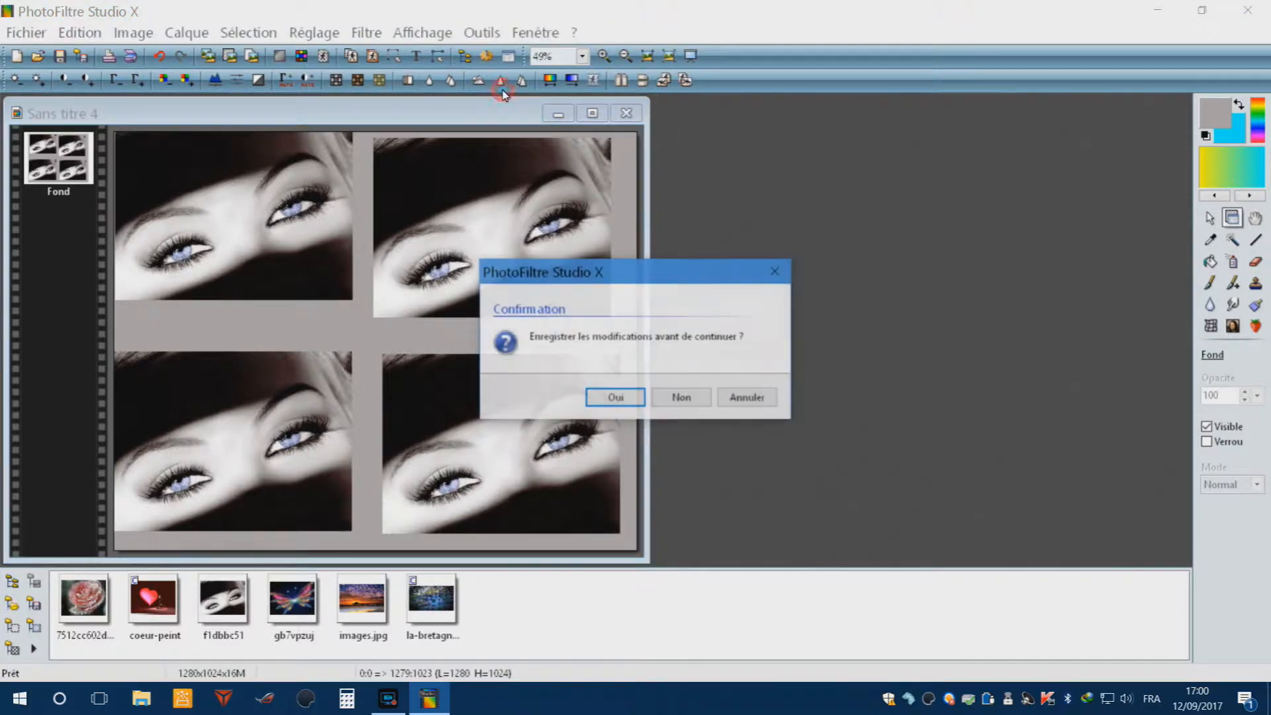
{"action": "left_click", "coordinate": [681, 398]}
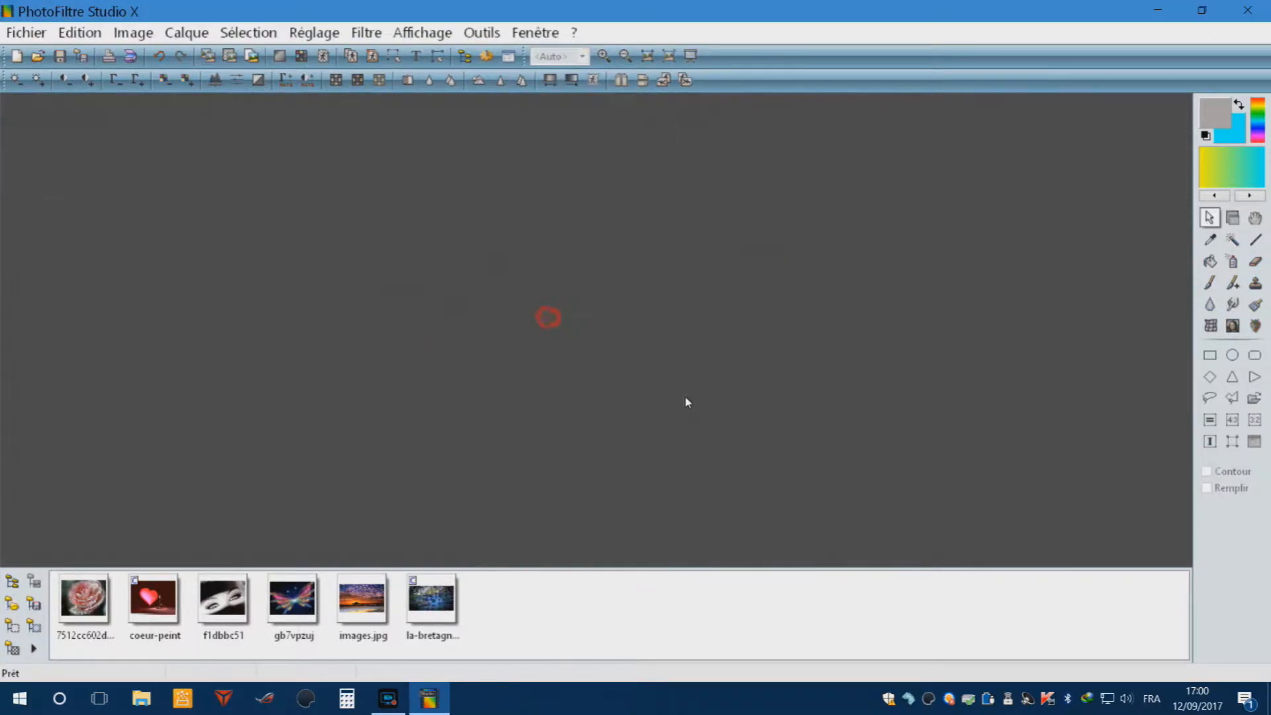
{"action": "left_click", "coordinate": [33, 34]}
{"action": "left_click", "coordinate": [36, 51]}
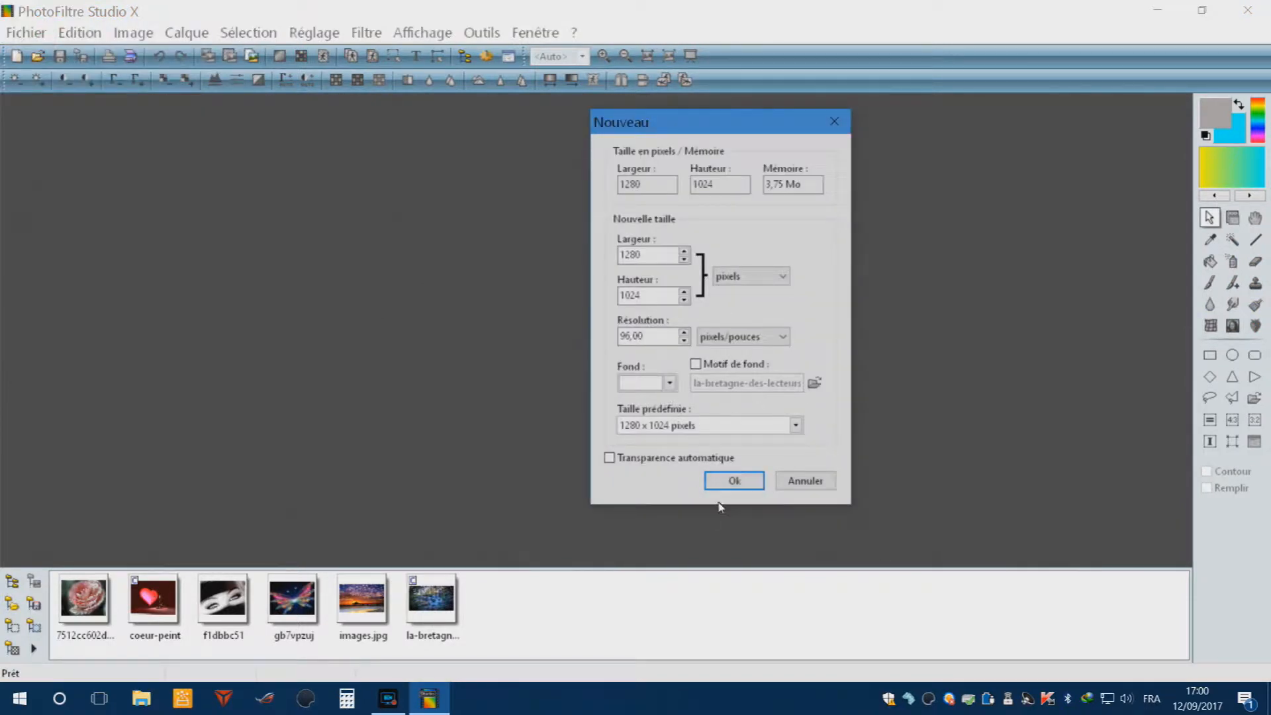
{"action": "left_click", "coordinate": [733, 482]}
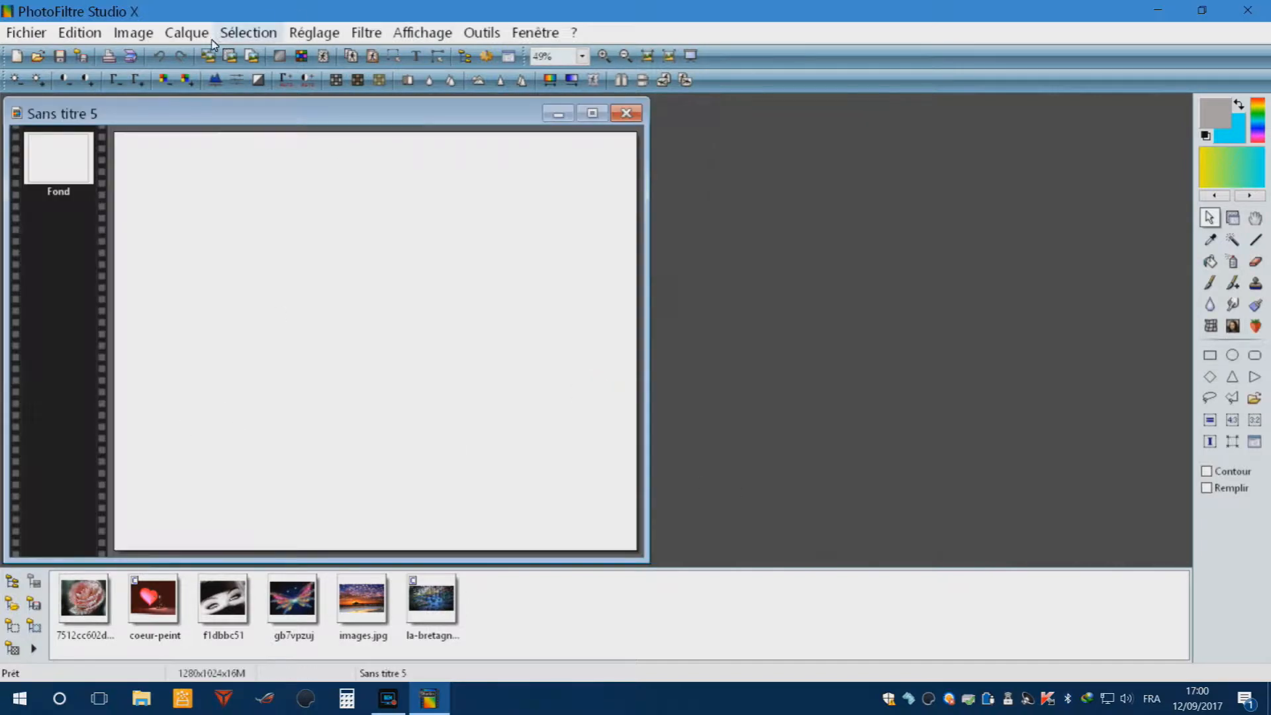
- Insert the pink rose picture from a file as a new layer
{"action": "left_click", "coordinate": [186, 33]}
{"action": "mouse_move", "coordinate": [212, 54]}
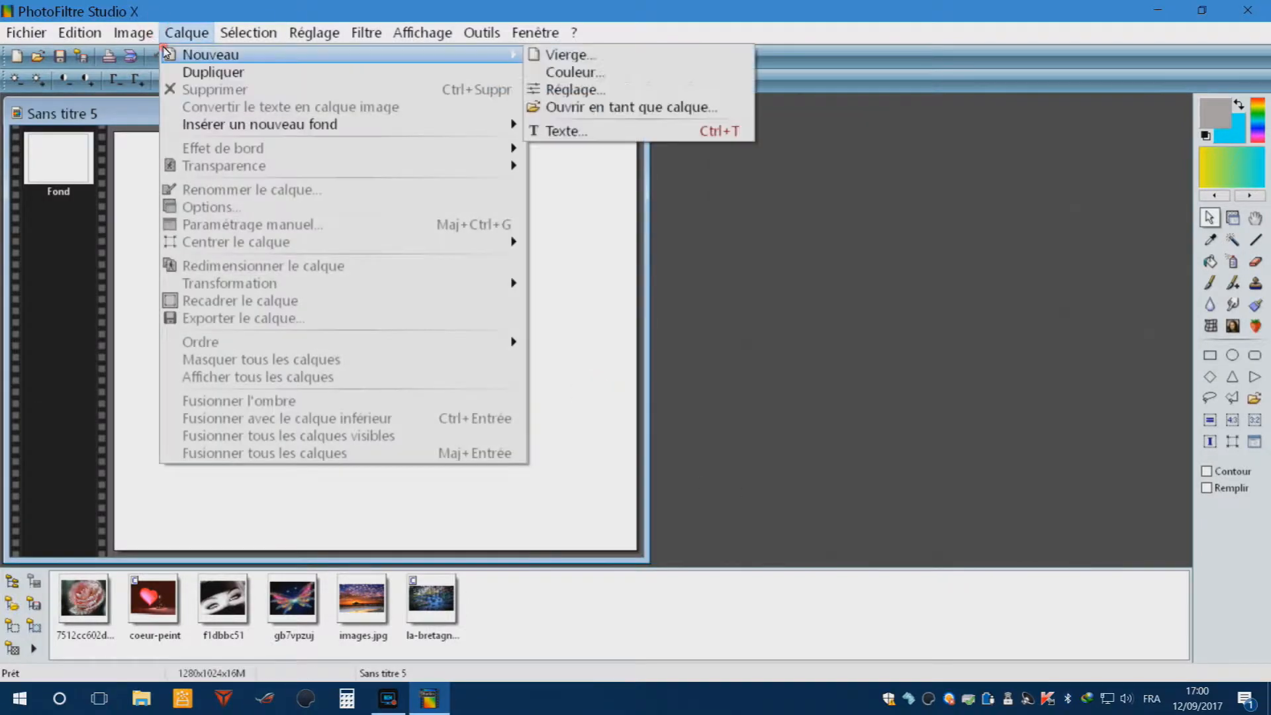
{"action": "left_click", "coordinate": [706, 107]}
{"action": "double_click", "coordinate": [463, 218]}
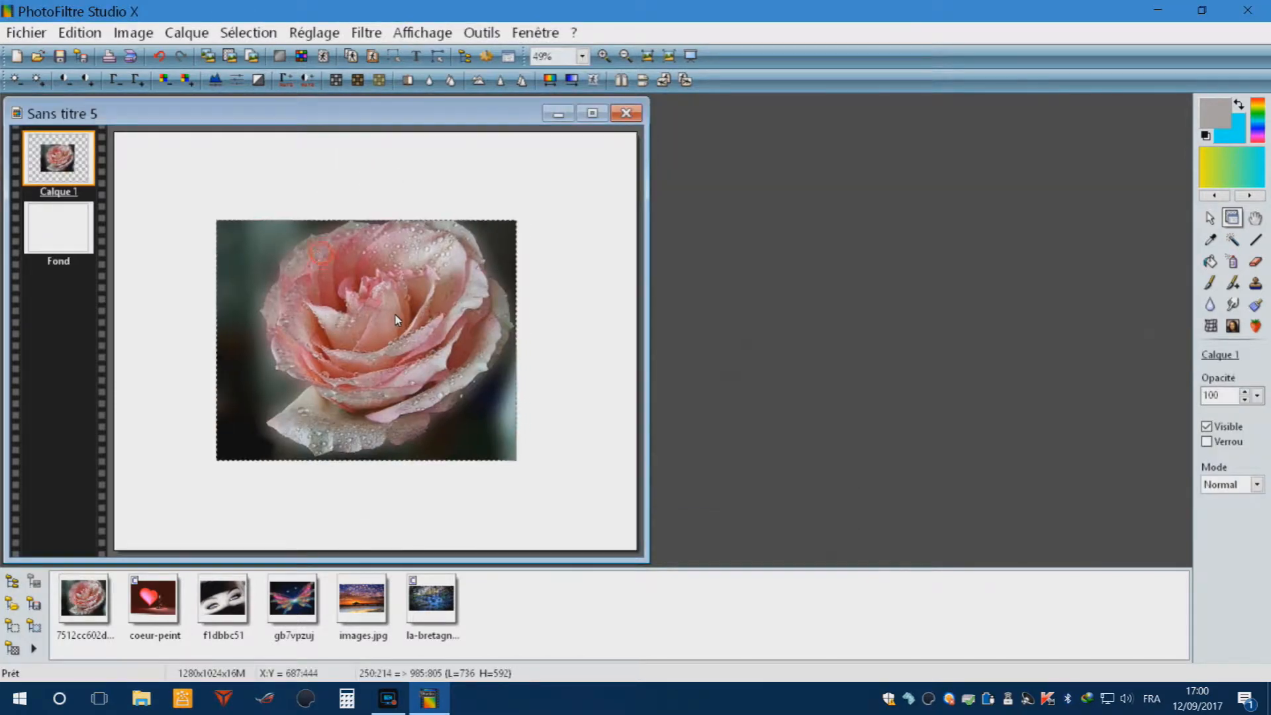
- Enlarge the rose layer to about 962 x 774 pixels and centre it on the canvas
{"action": "right_click", "coordinate": [395, 315]}
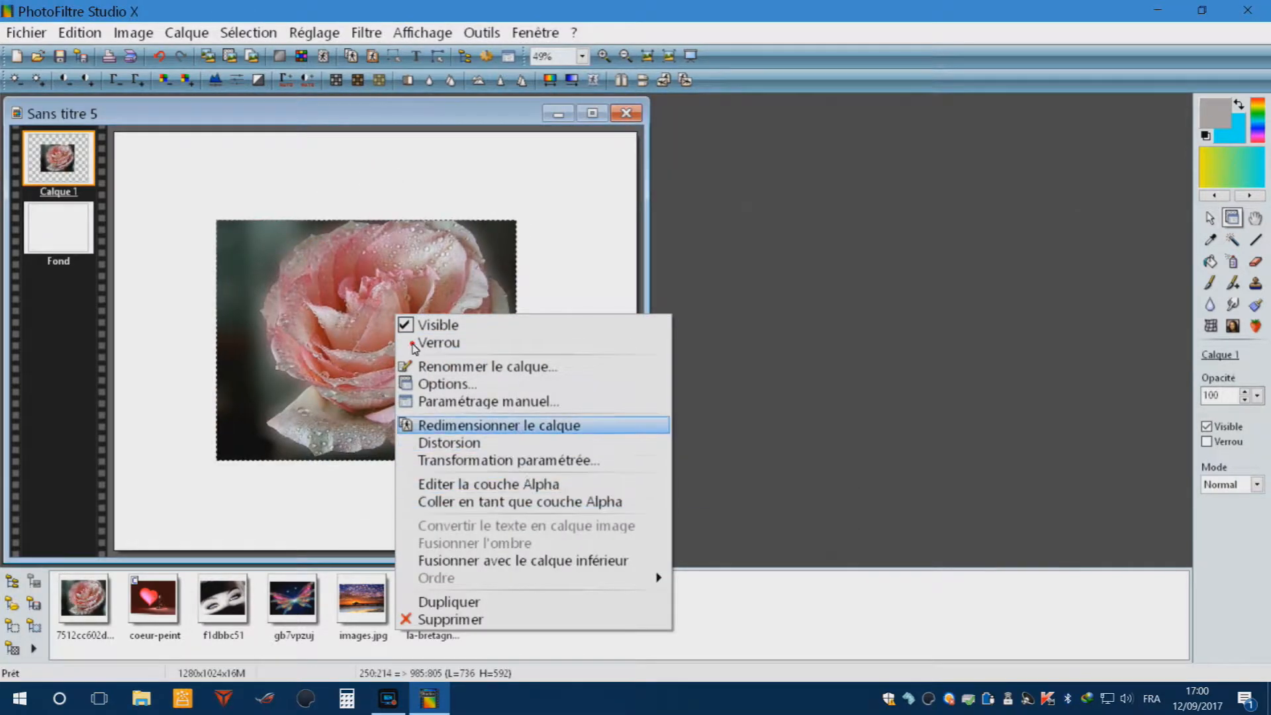
{"action": "key", "text": "Return"}
{"action": "left_click_drag", "start_coordinate": [517, 220], "coordinate": [589, 166]}
{"action": "left_click_drag", "start_coordinate": [485, 251], "coordinate": [454, 271]}
{"action": "left_click_drag", "start_coordinate": [364, 216], "coordinate": [363, 222]}
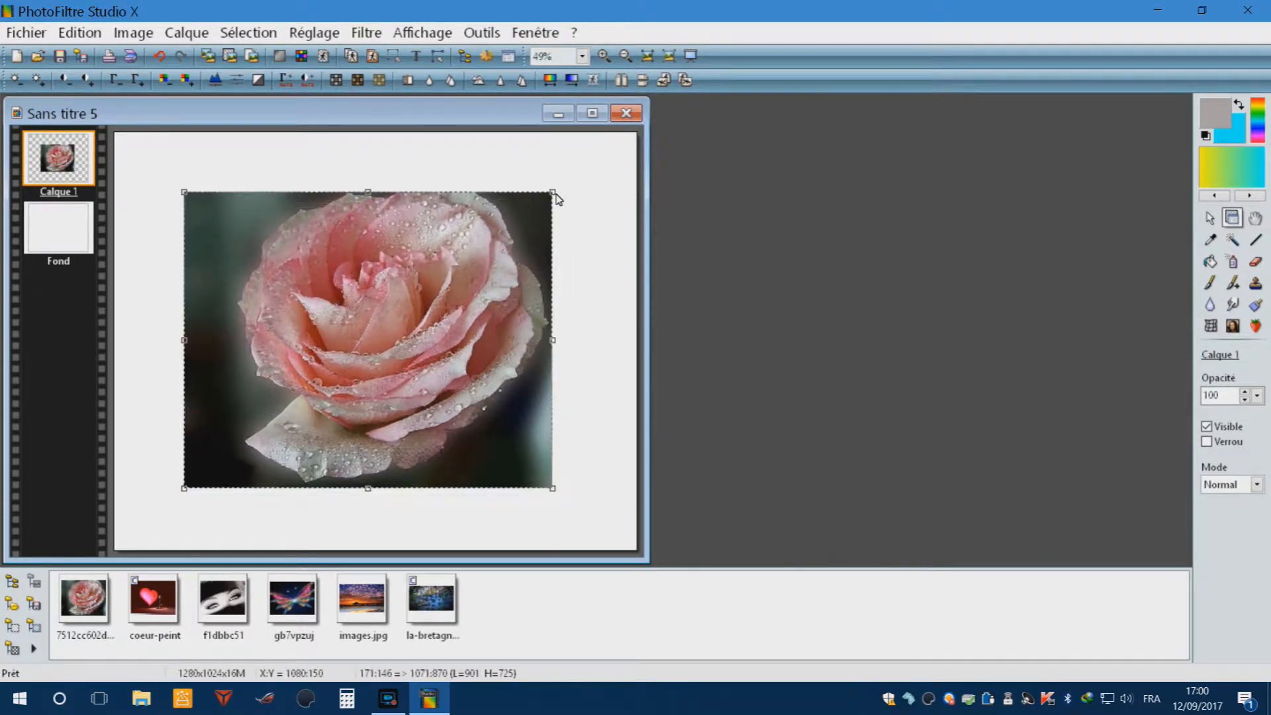
{"action": "left_click_drag", "start_coordinate": [552, 194], "coordinate": [576, 173]}
{"action": "left_click_drag", "start_coordinate": [457, 250], "coordinate": [451, 257]}
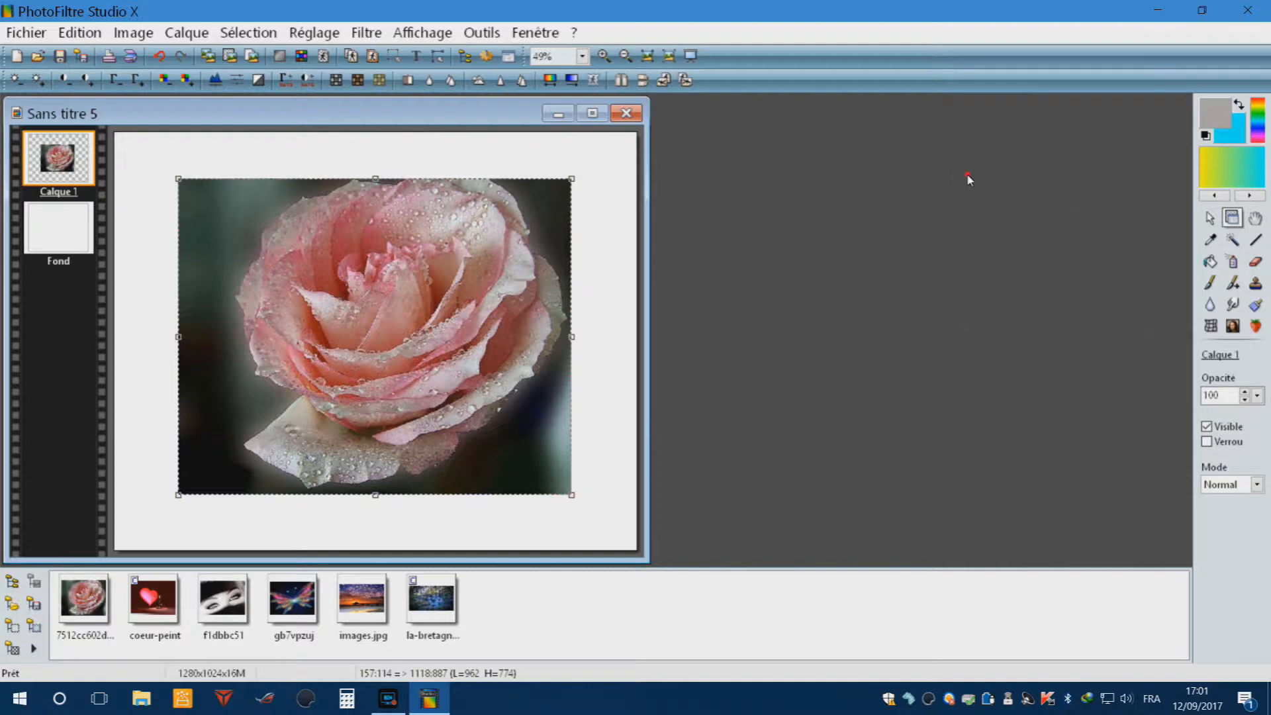
{"action": "right_click", "coordinate": [494, 287]}
{"action": "left_click", "coordinate": [540, 297]}
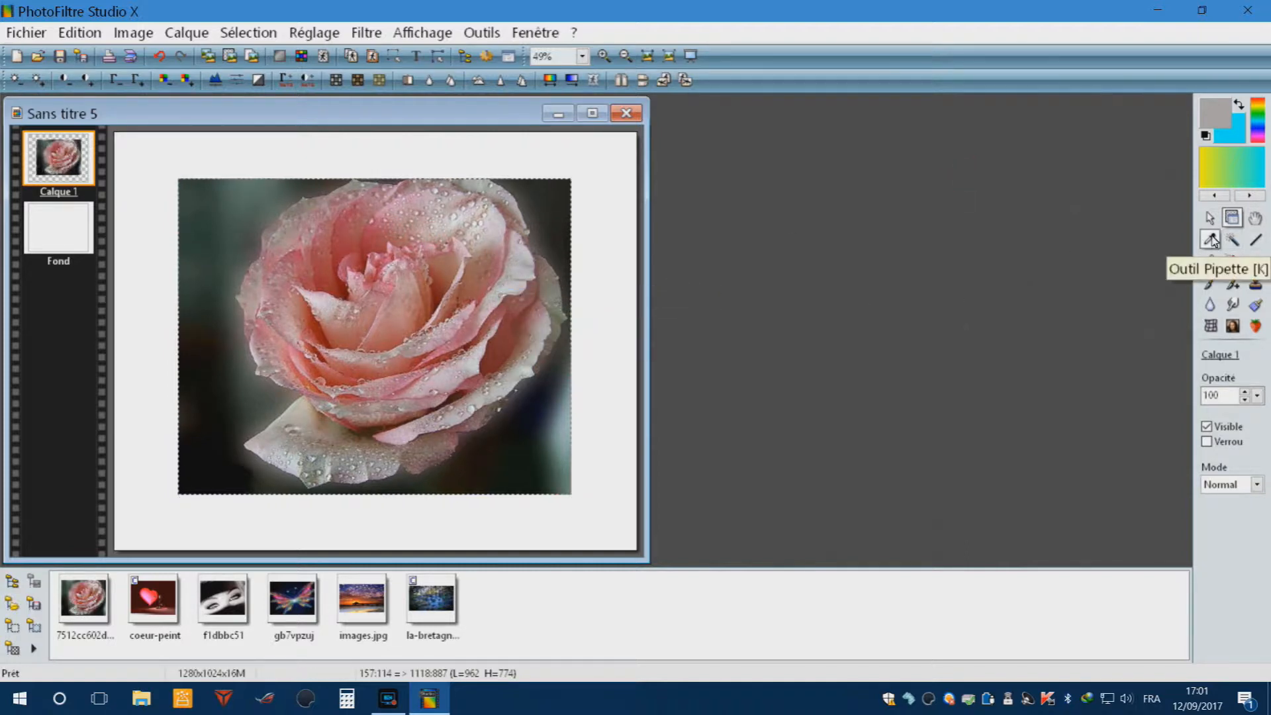
- Sample several petal tones from the rose with the eyedropper, ending on light pink #CDA0B0 as the foreground colour
{"action": "left_click", "coordinate": [971, 193]}
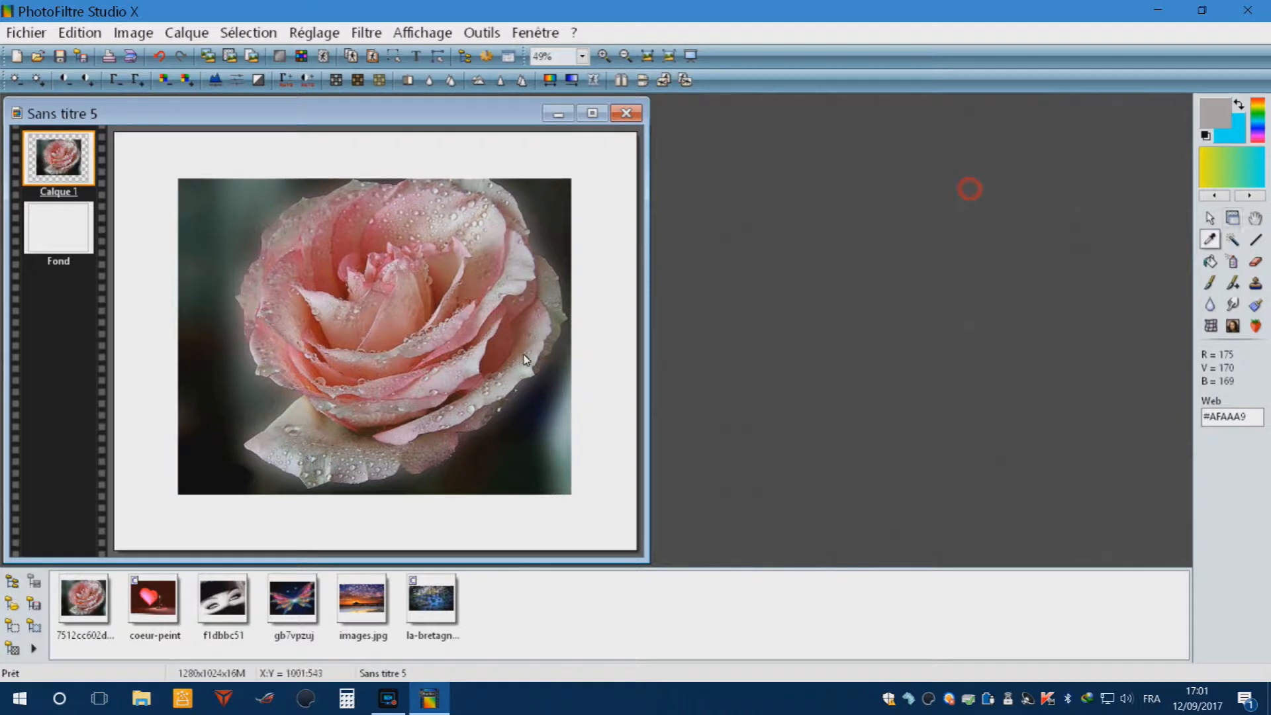
{"action": "left_click", "coordinate": [477, 303]}
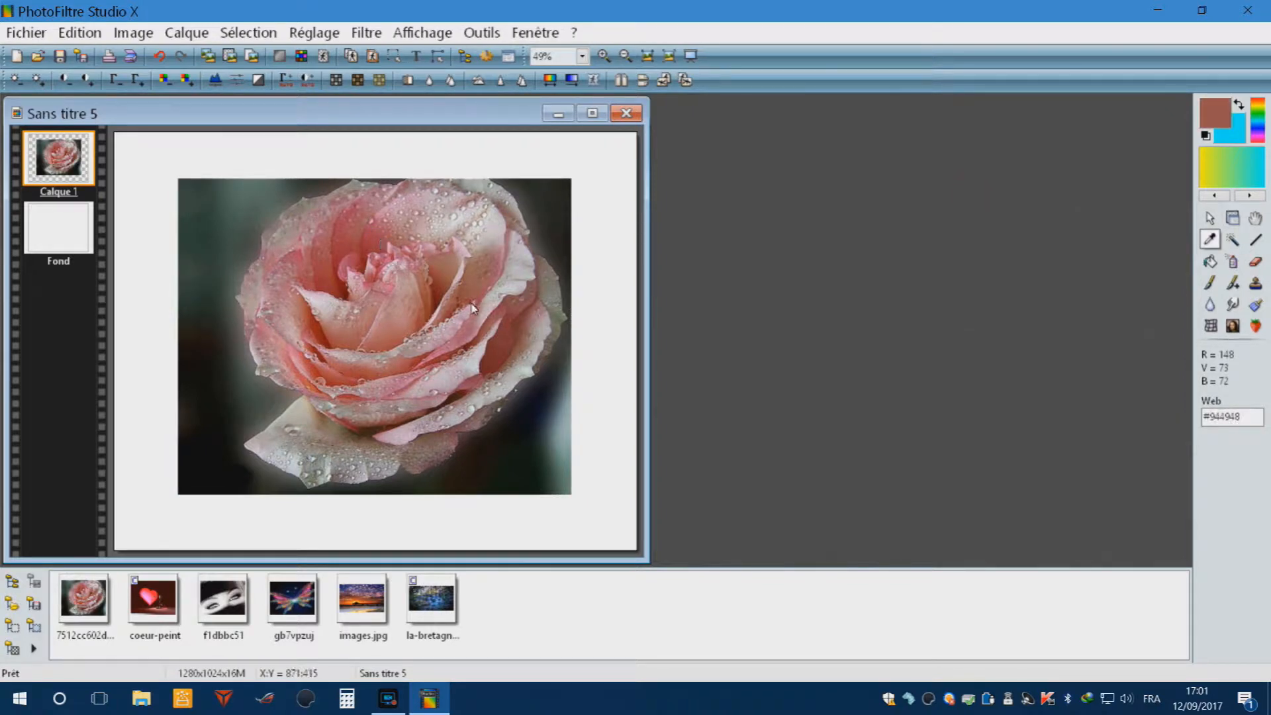
{"action": "left_click", "coordinate": [472, 333]}
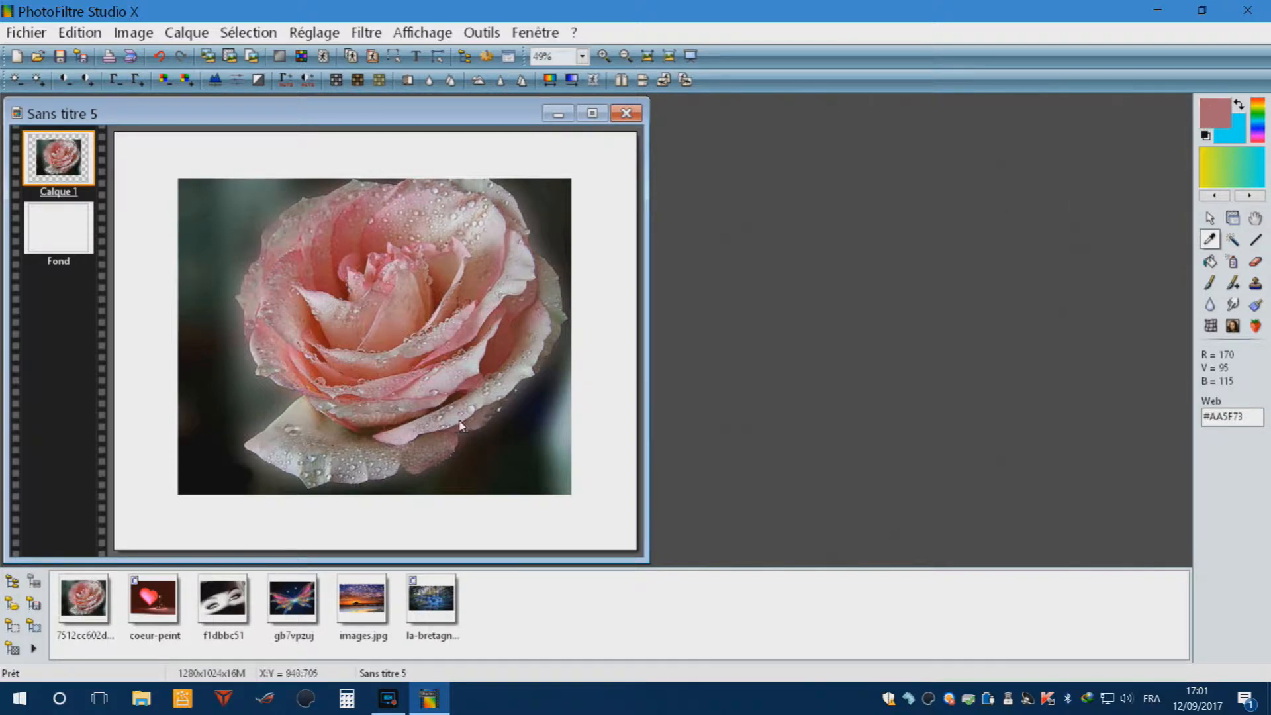
{"action": "left_click", "coordinate": [367, 338]}
{"action": "left_click", "coordinate": [334, 324]}
{"action": "left_click", "coordinate": [358, 289]}
{"action": "left_click", "coordinate": [373, 260]}
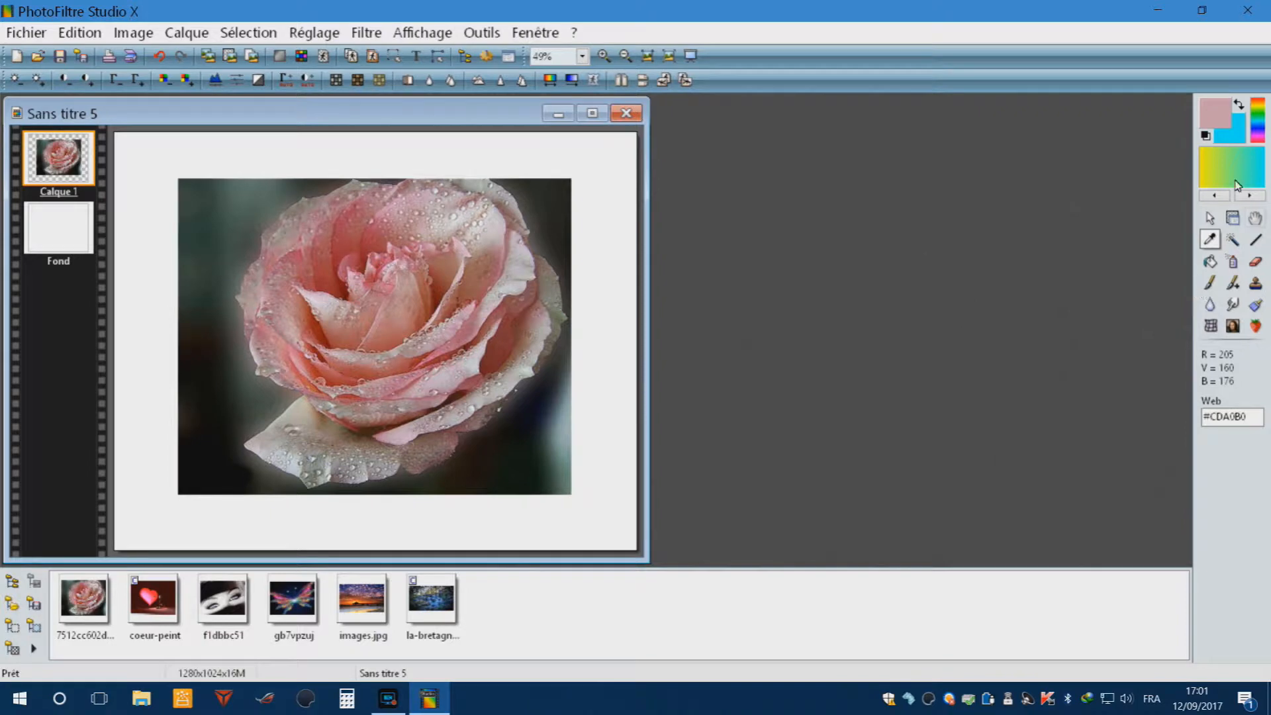
- Fill the Fond background layer with the sampled light pink, and switch back to the layer manager tool
{"action": "left_click", "coordinate": [1210, 218]}
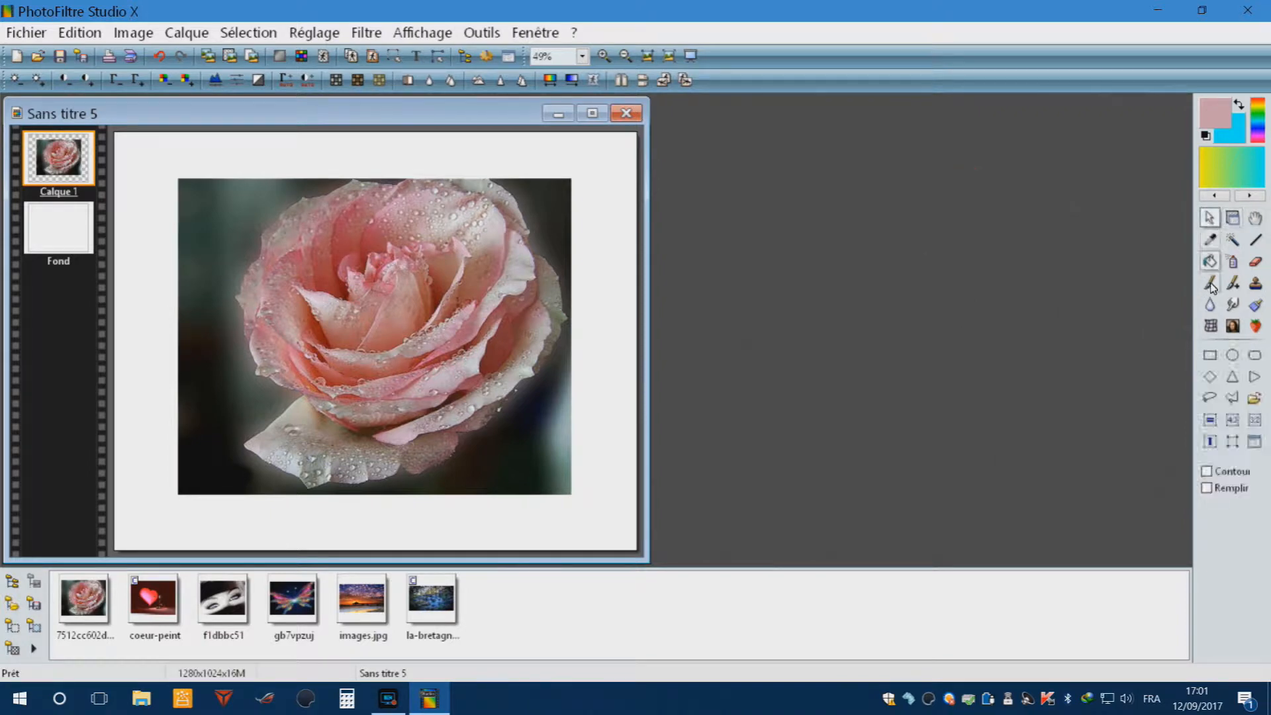
{"action": "left_click", "coordinate": [1210, 261]}
{"action": "left_click", "coordinate": [59, 237]}
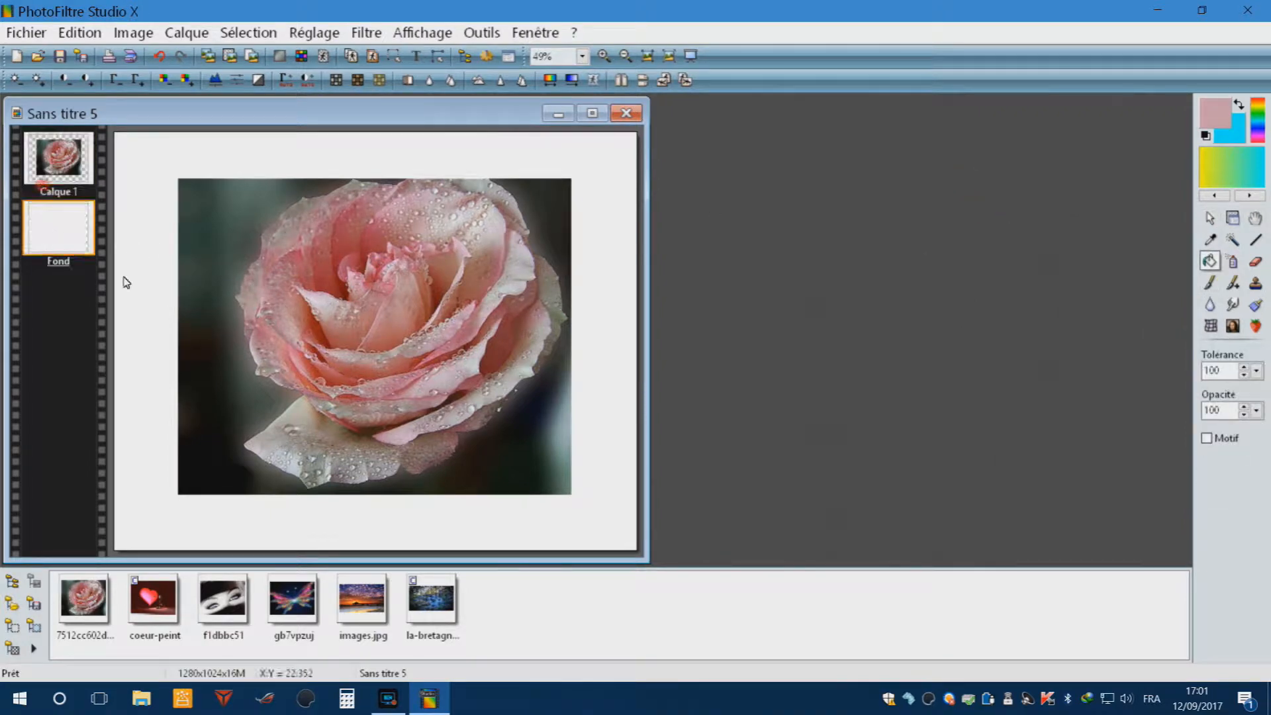
{"action": "left_click", "coordinate": [121, 226]}
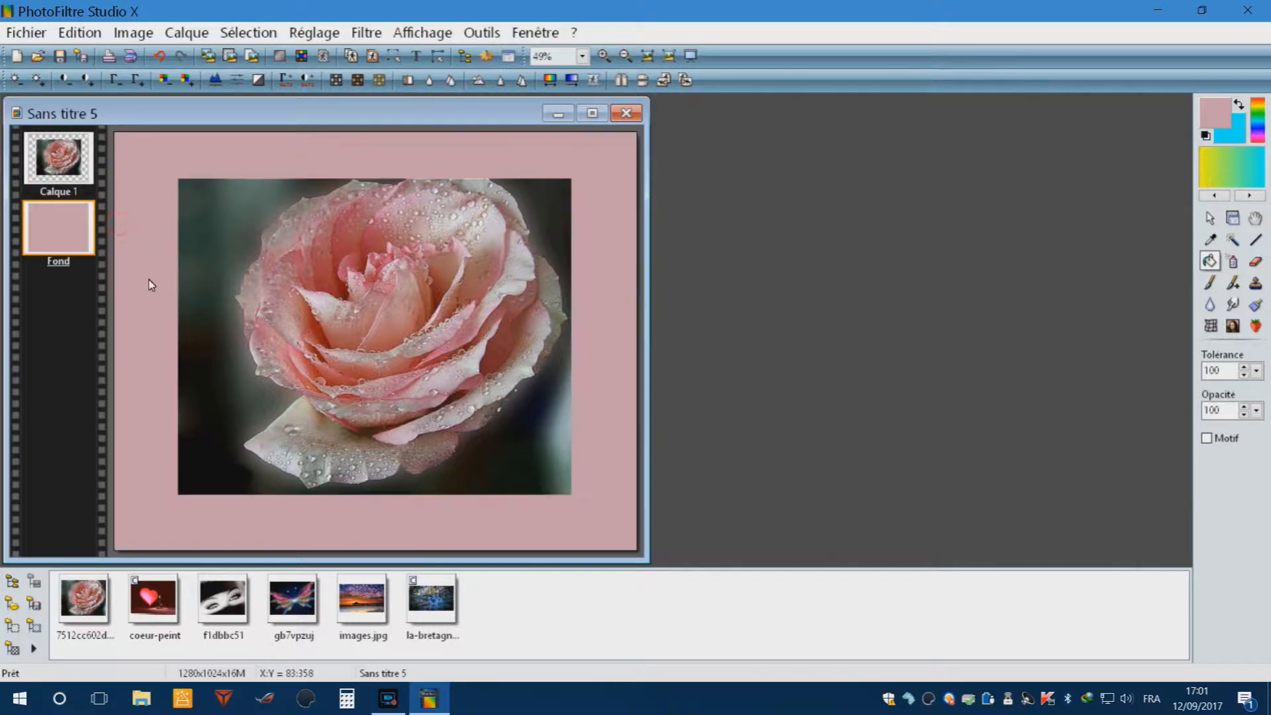
{"action": "left_click", "coordinate": [1232, 219]}
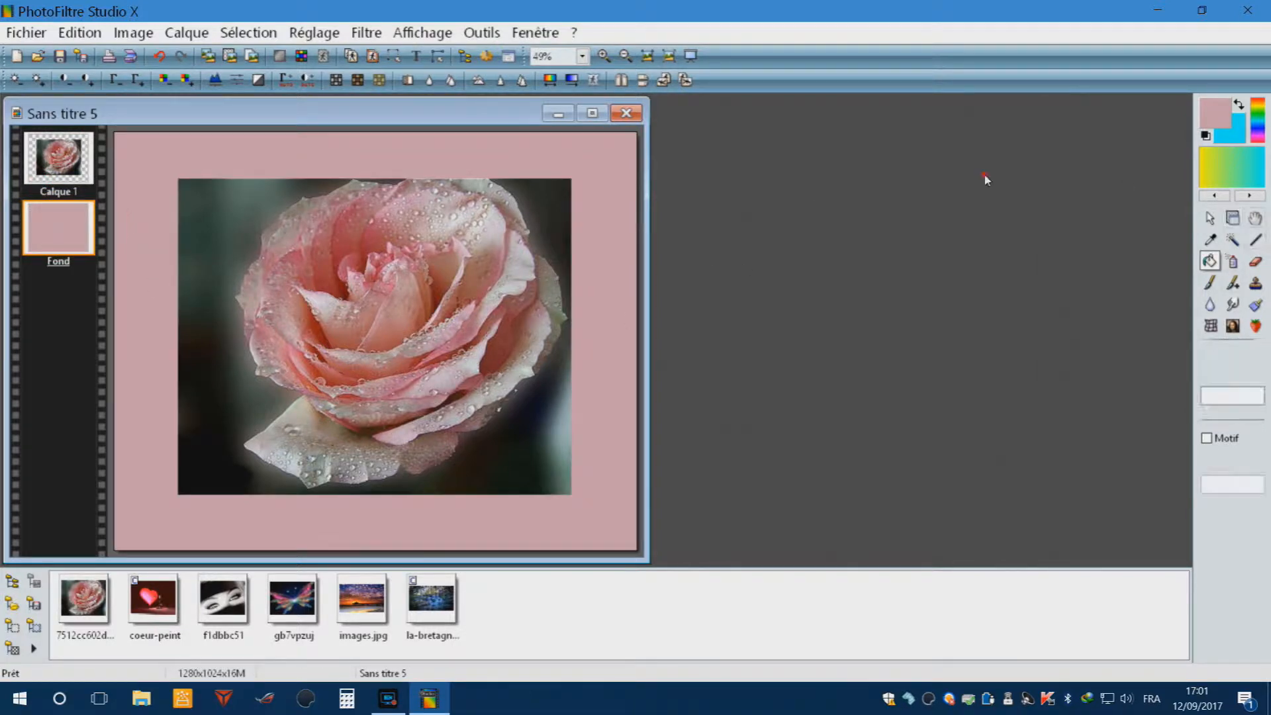
- Select the rose layer and preview a progressive contour with a 93-pixel radius on its edges, cancelling it at the end
{"action": "left_click", "coordinate": [67, 162]}
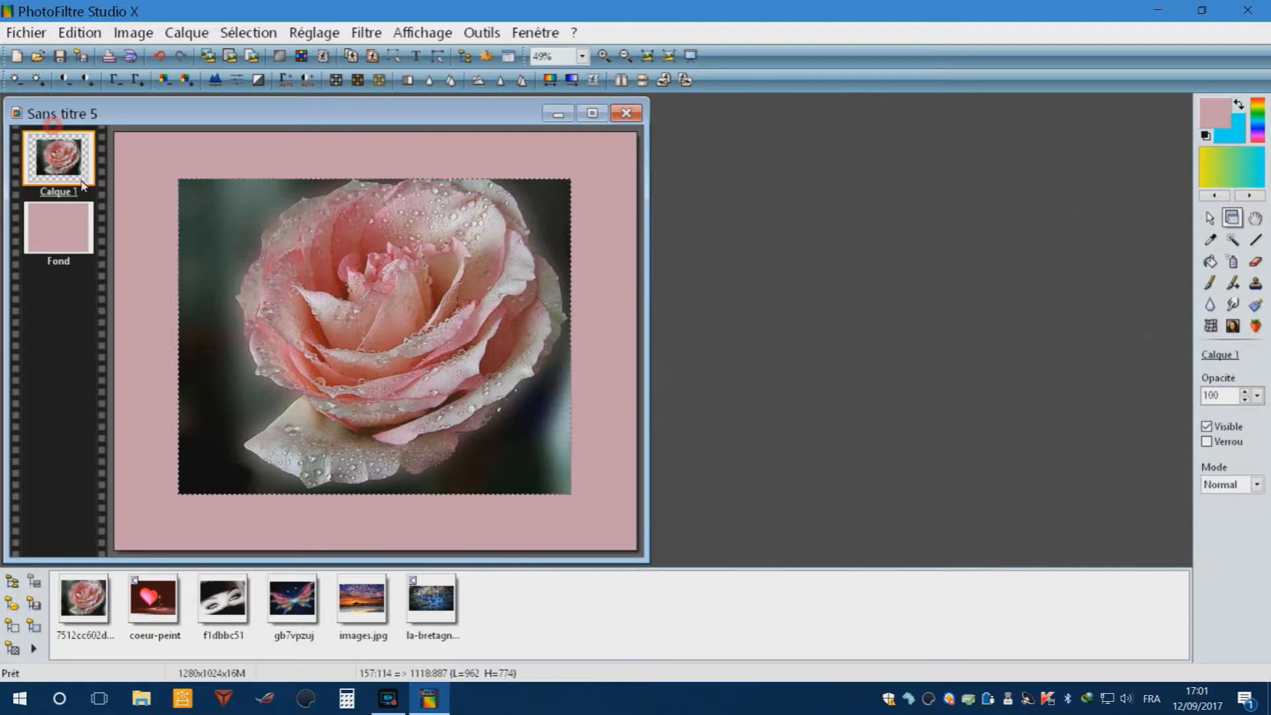
{"action": "left_click", "coordinate": [196, 33]}
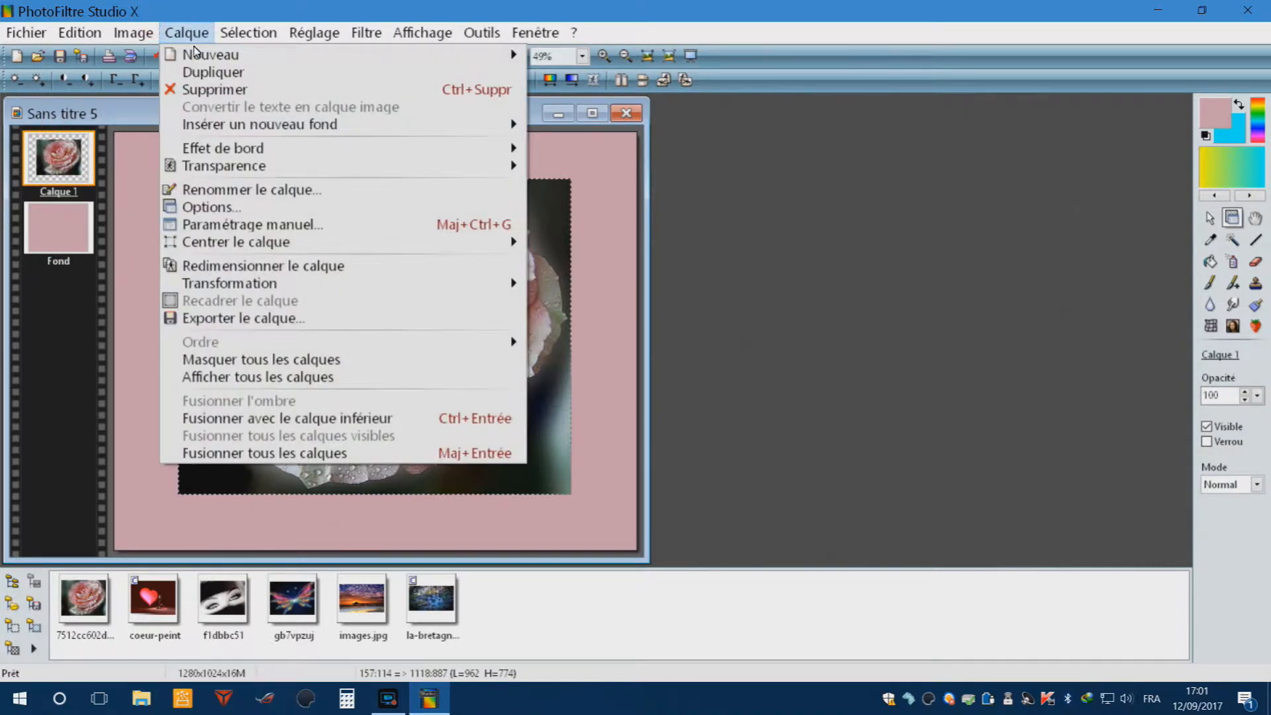
{"action": "mouse_move", "coordinate": [218, 57]}
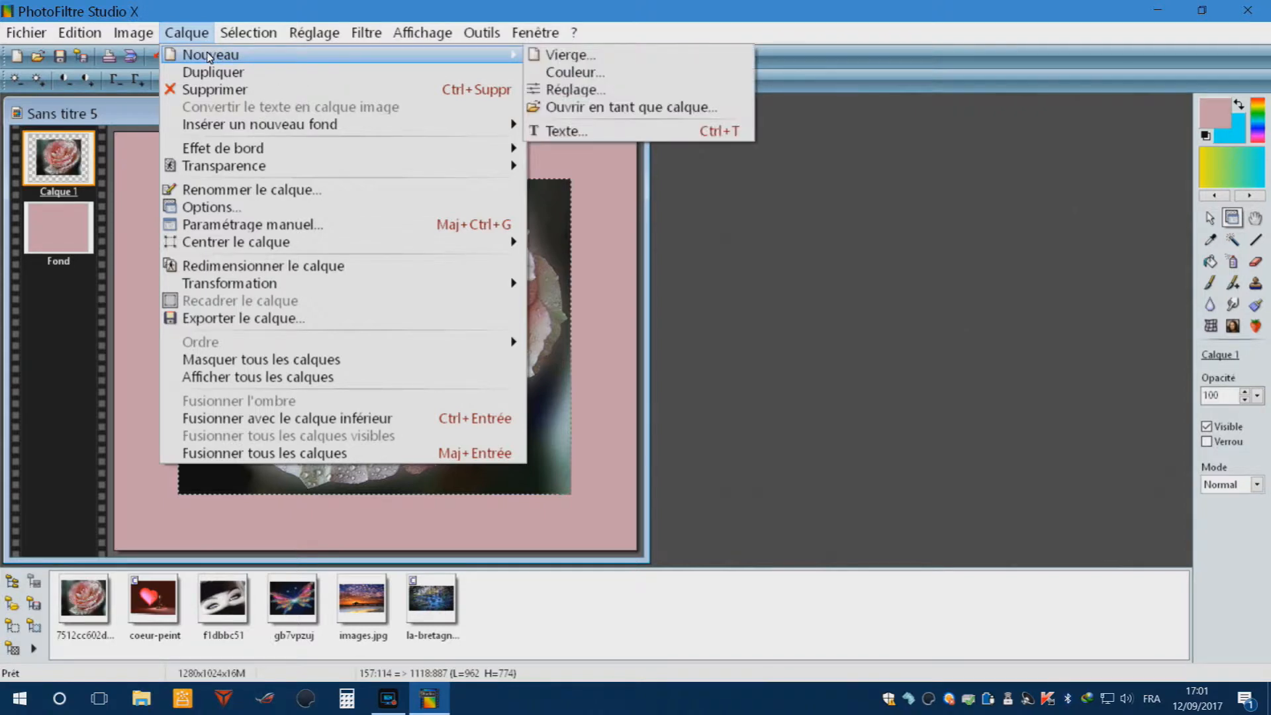
{"action": "left_click", "coordinate": [195, 34]}
{"action": "left_click", "coordinate": [195, 34]}
{"action": "mouse_move", "coordinate": [218, 154]}
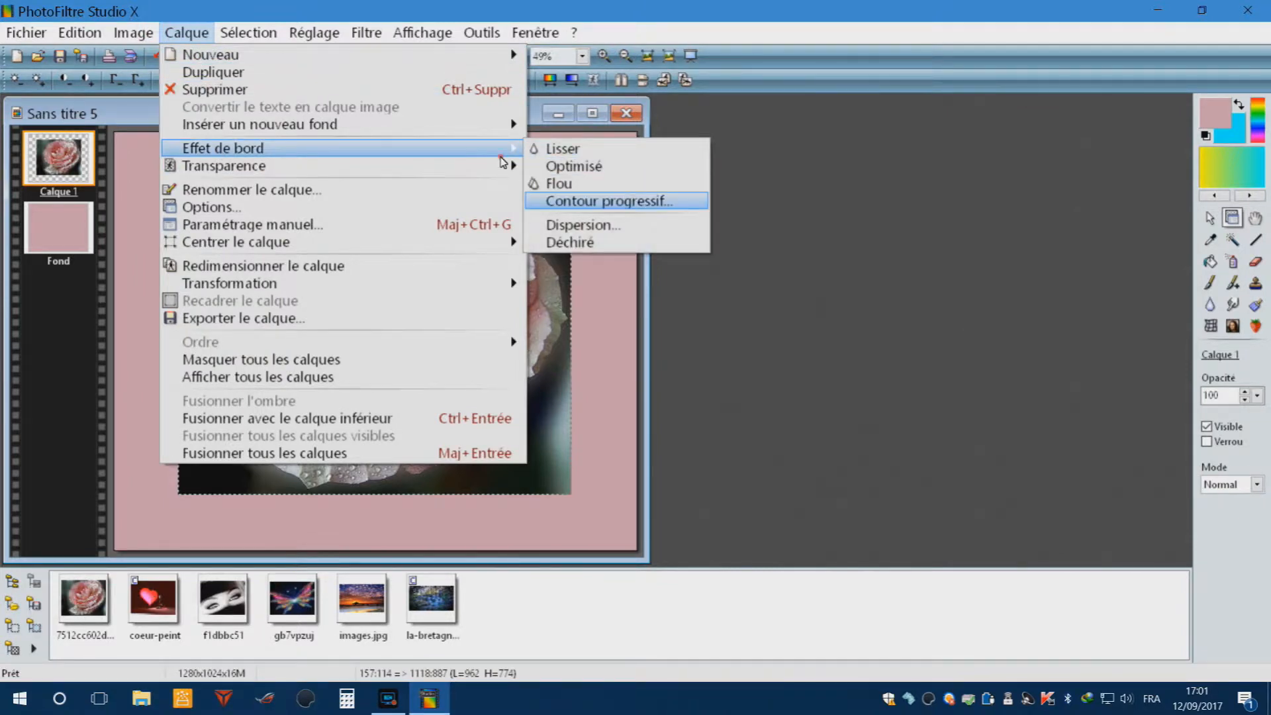
{"action": "left_click", "coordinate": [623, 197]}
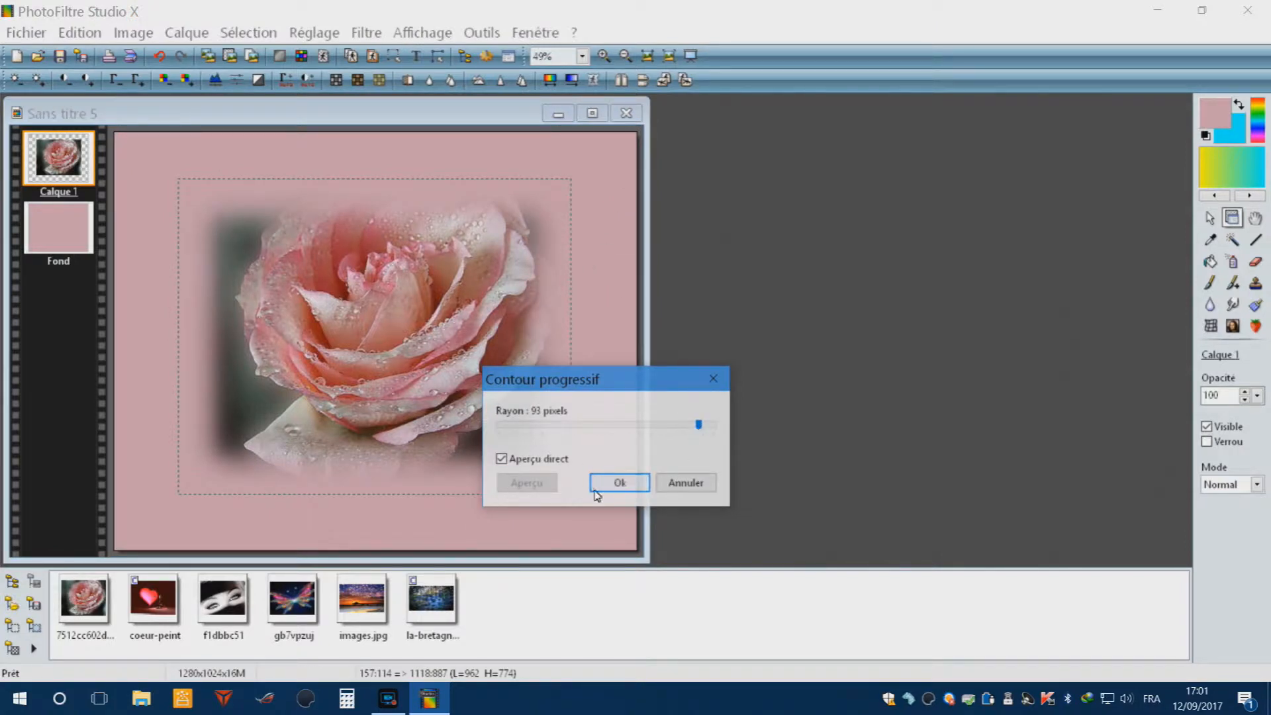
{"action": "left_click", "coordinate": [683, 490]}
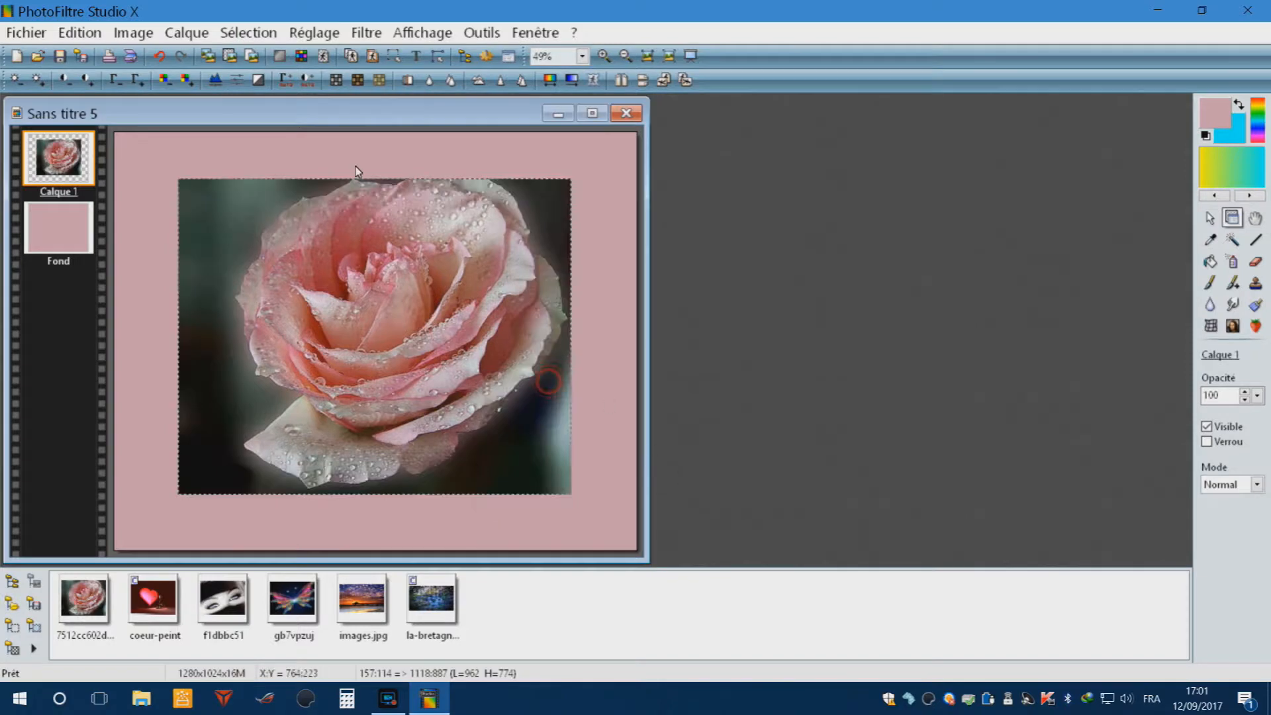
- Apply a radial transparent gradient to the rose layer so its edges fade into the pink background
{"action": "left_click", "coordinate": [191, 33]}
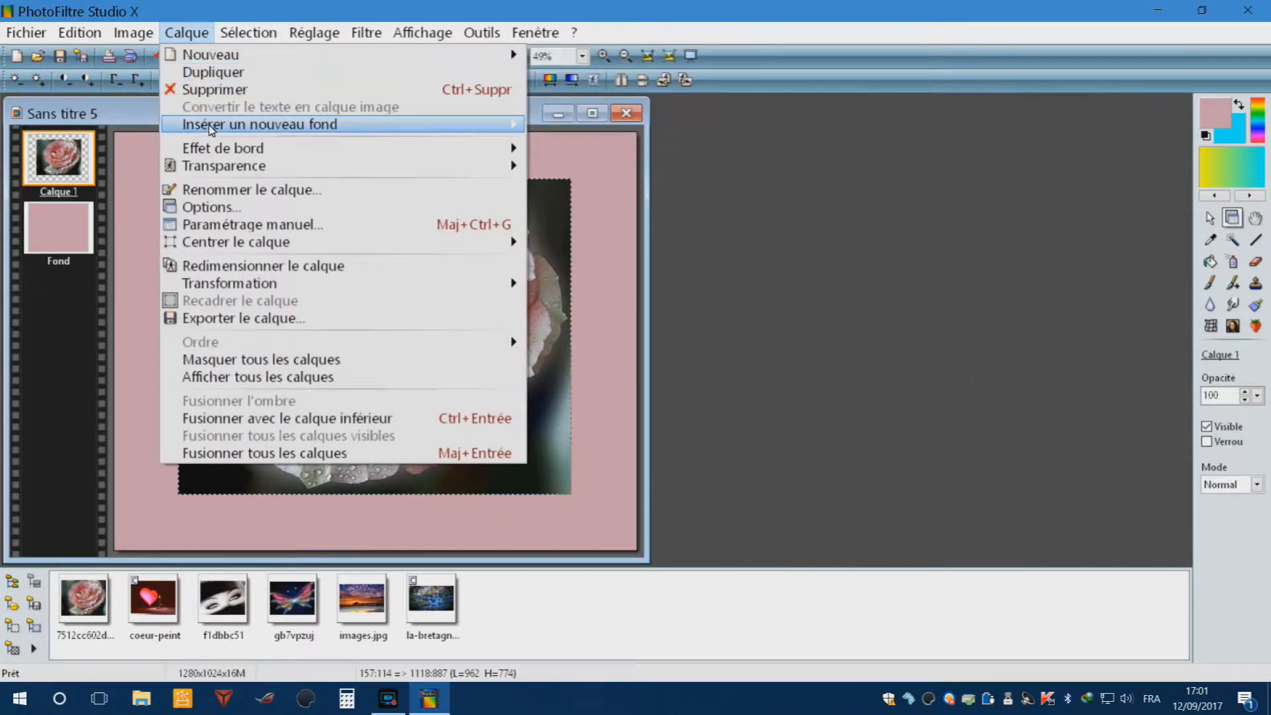
{"action": "mouse_move", "coordinate": [210, 150]}
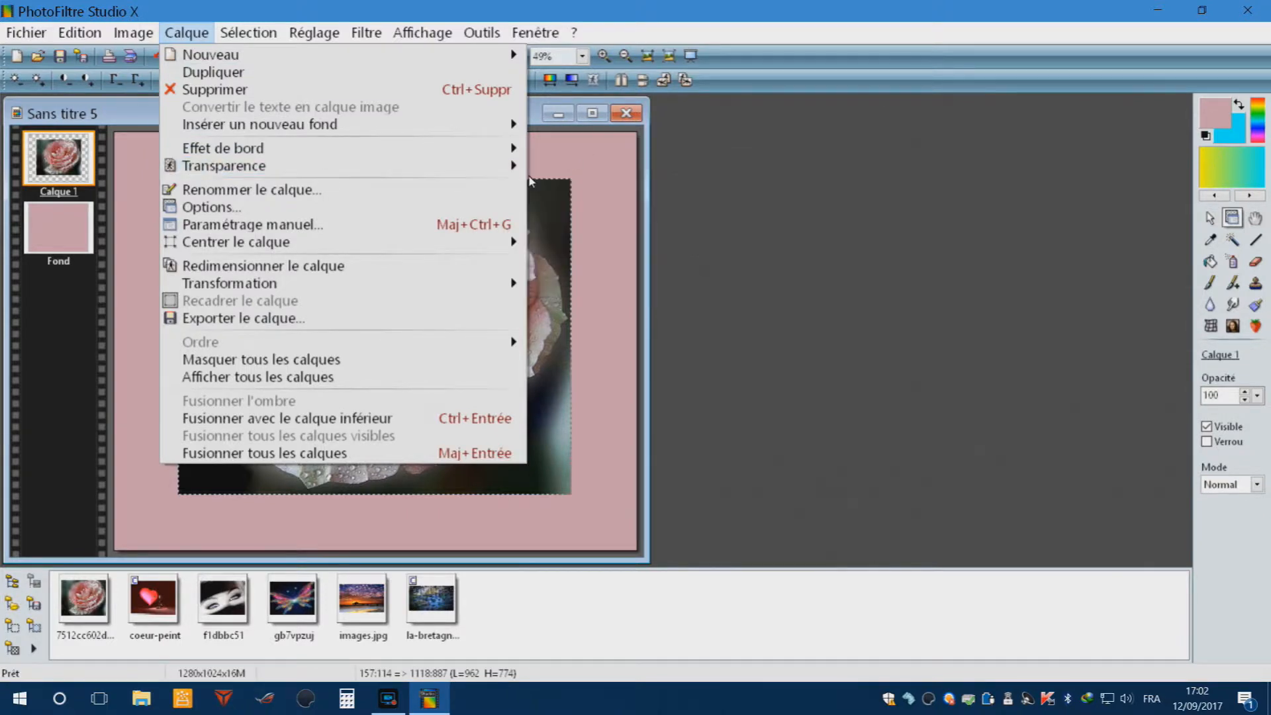
{"action": "mouse_move", "coordinate": [704, 170]}
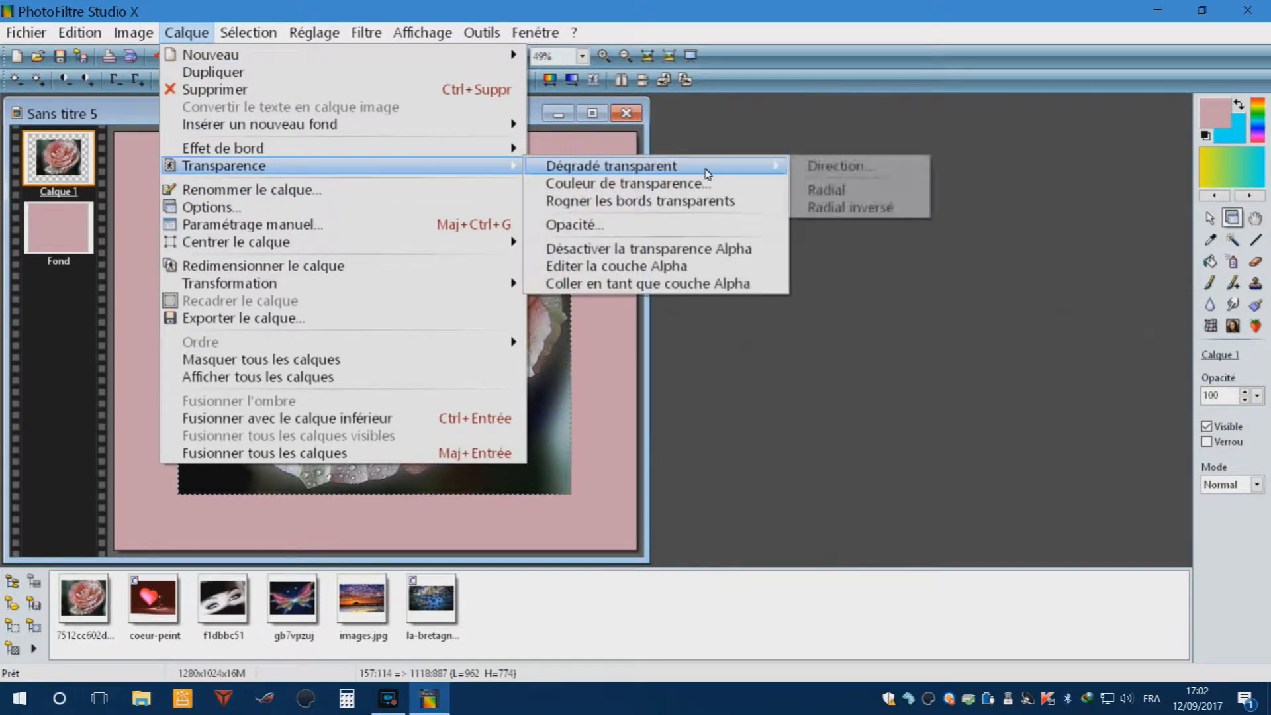
{"action": "left_click", "coordinate": [825, 192]}
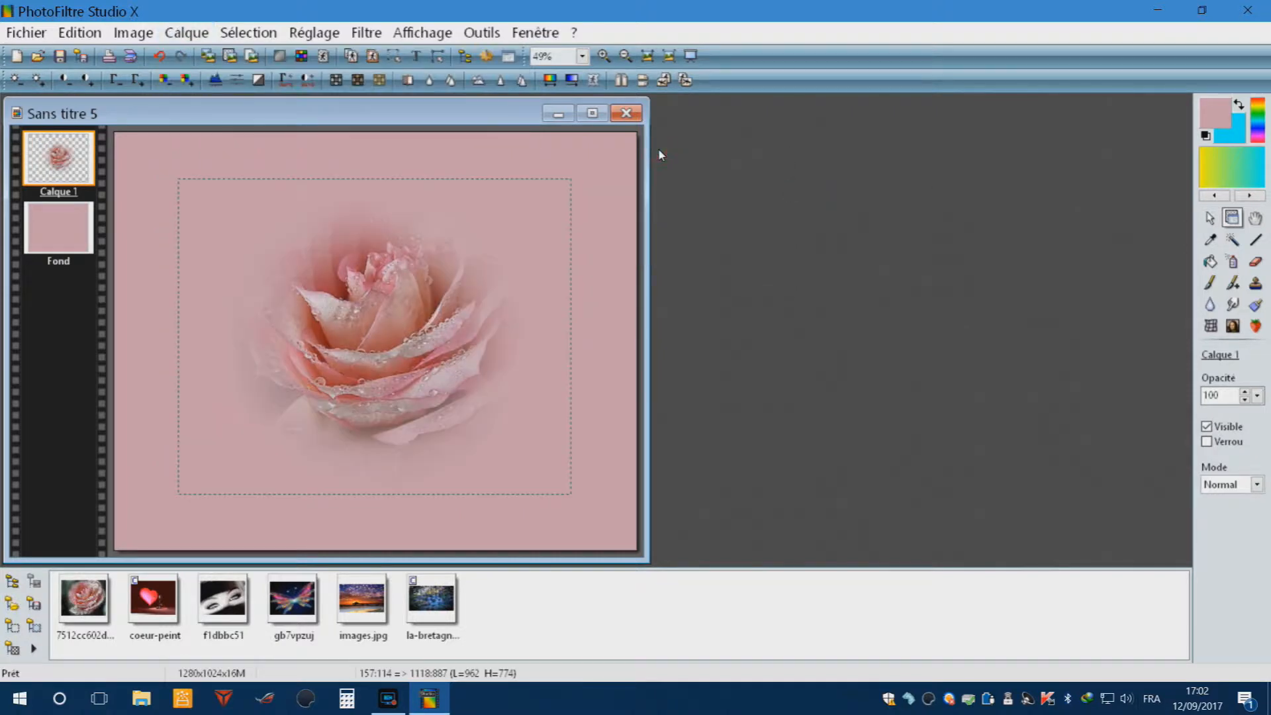
{"action": "left_click", "coordinate": [627, 346]}
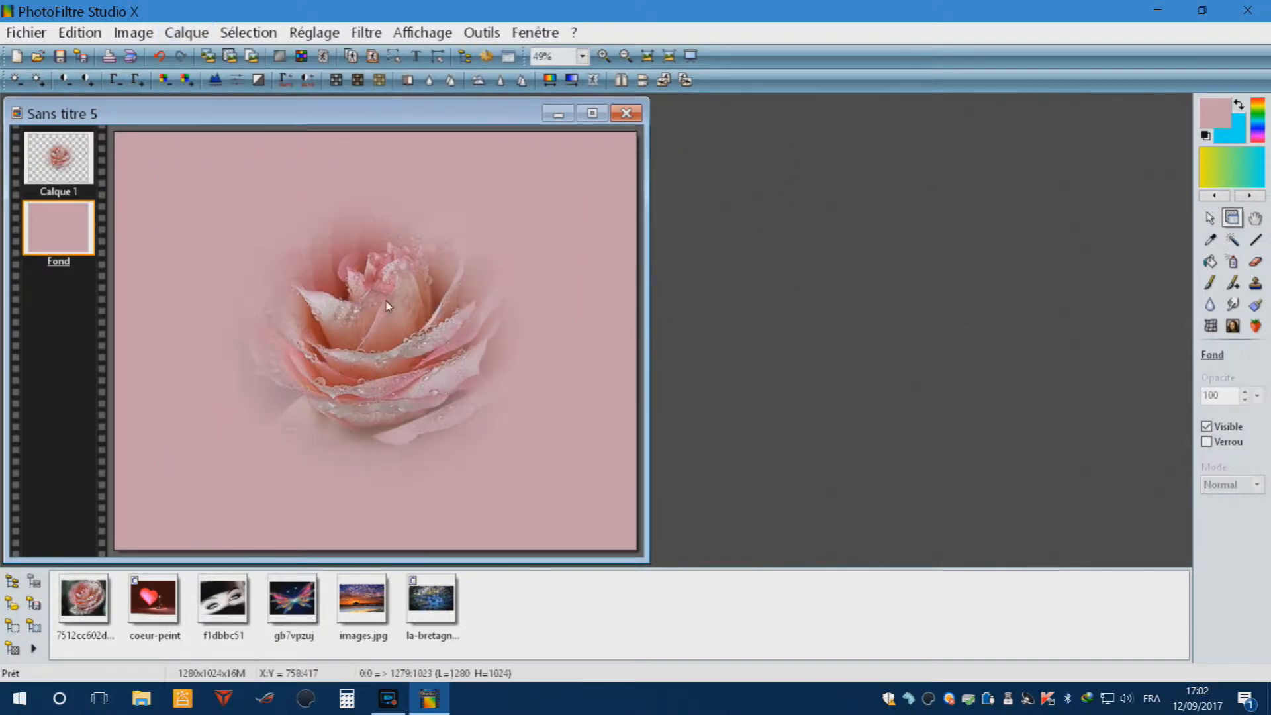
- Enlarge the rose layer proportionally to about 1040 x 837 pixels, keep it centred on the canvas, and validate the resize
{"action": "right_click", "coordinate": [346, 344]}
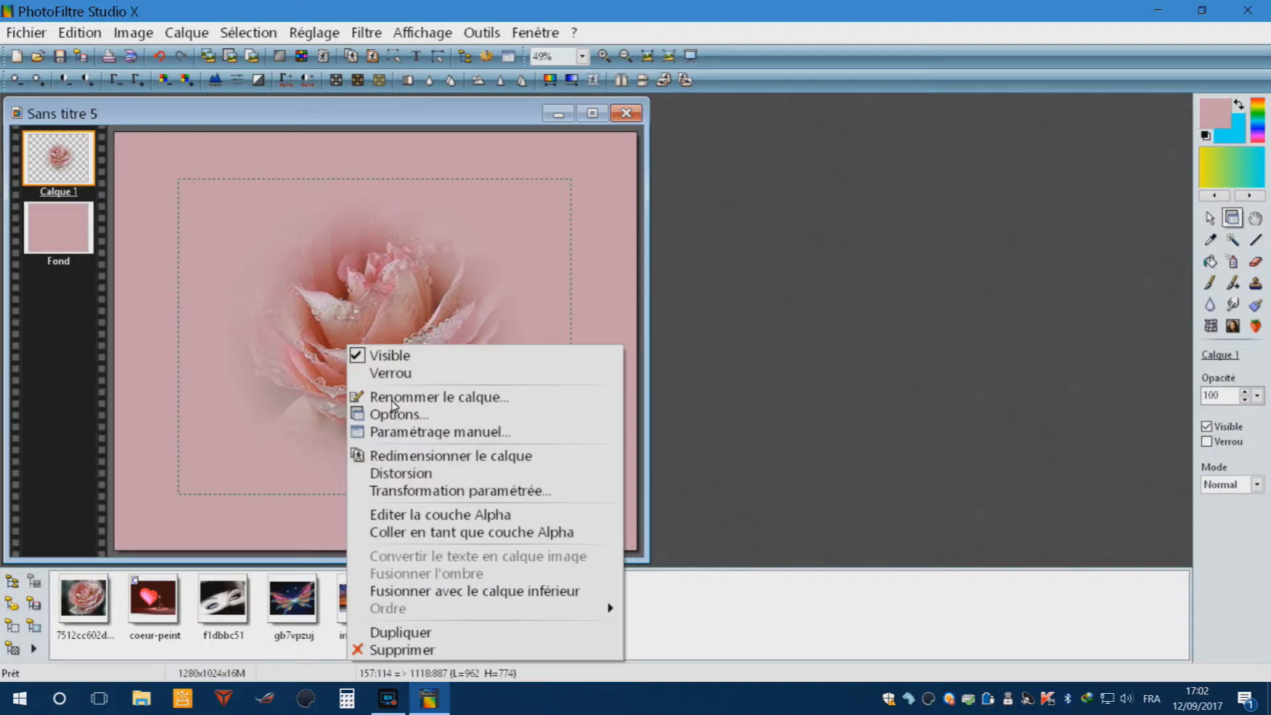
{"action": "left_click", "coordinate": [443, 457]}
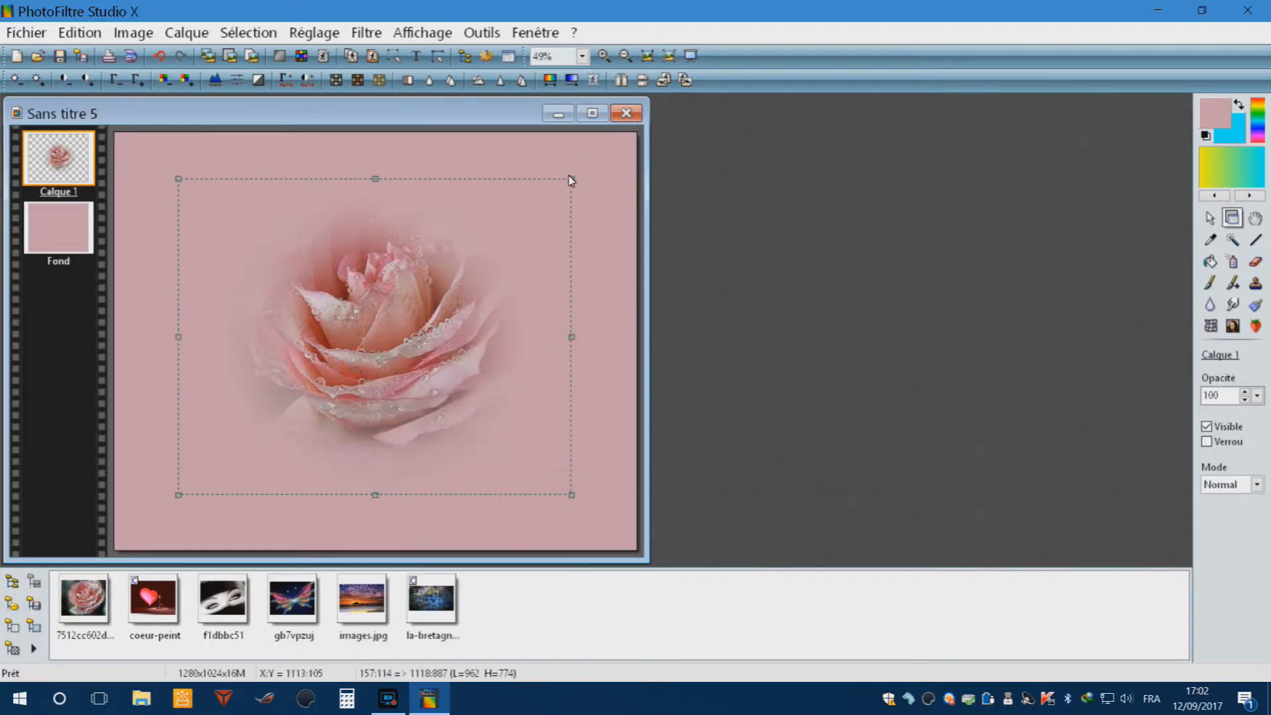
{"action": "left_click_drag", "start_coordinate": [581, 173], "coordinate": [610, 157]}
{"action": "left_click_drag", "start_coordinate": [358, 217], "coordinate": [344, 228]}
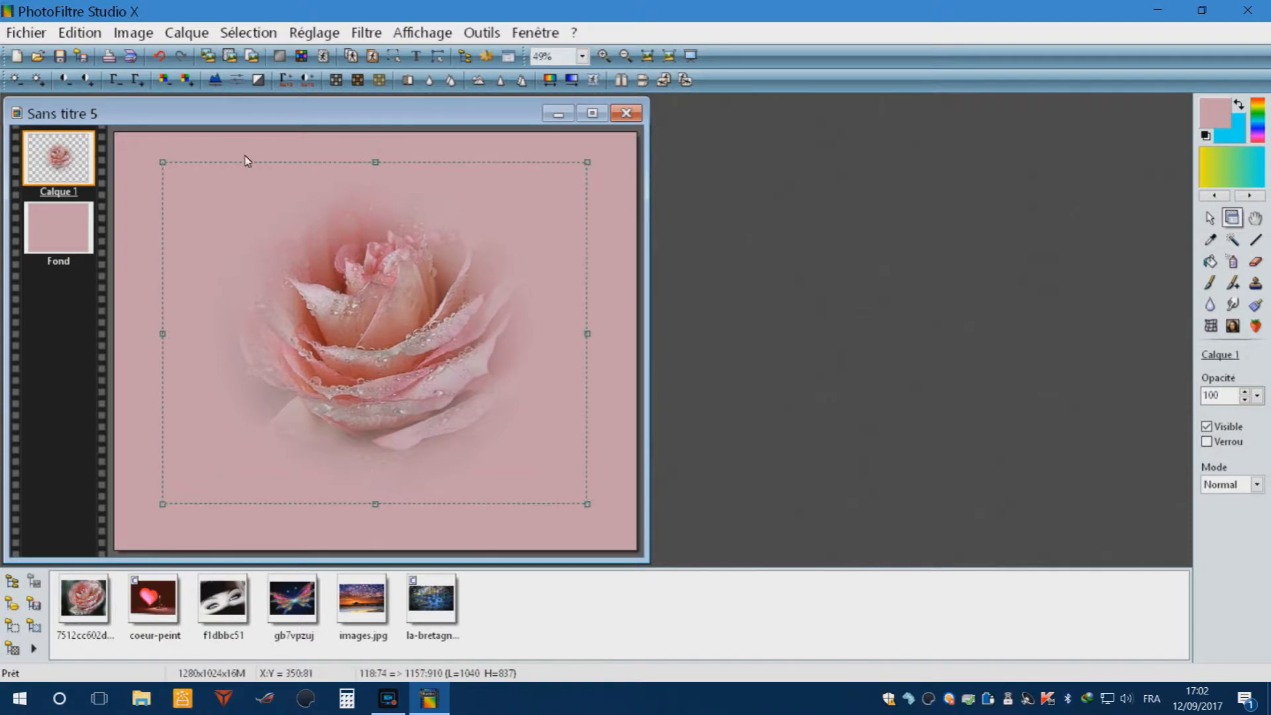
{"action": "right_click", "coordinate": [314, 346]}
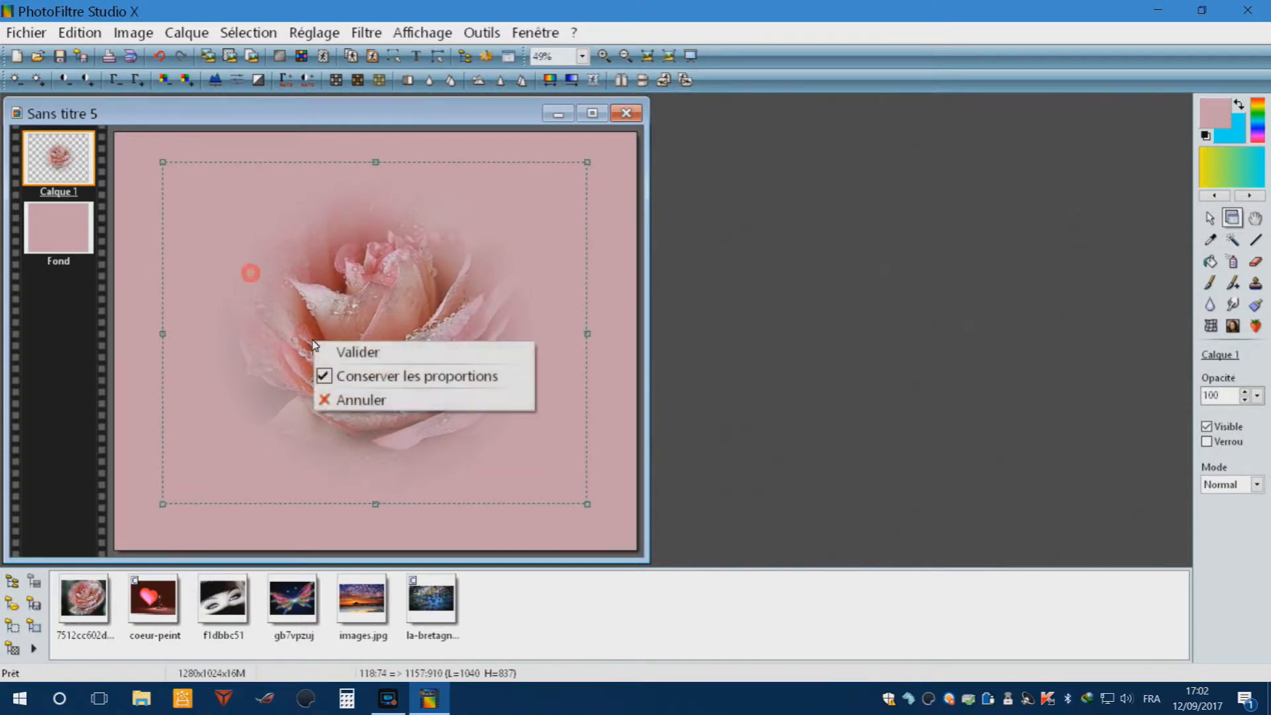
{"action": "left_click", "coordinate": [378, 351]}
- Merge the faded rose layer with the pink background layer below it
{"action": "left_click", "coordinate": [183, 420]}
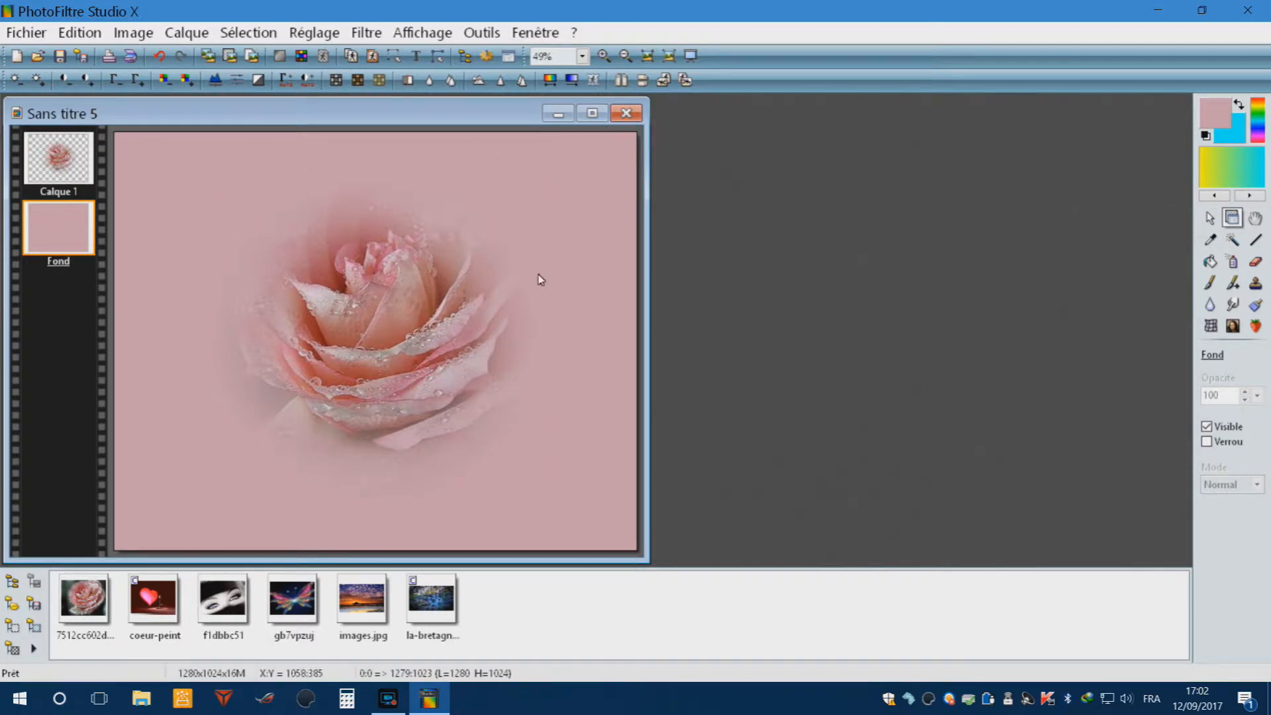
{"action": "right_click", "coordinate": [67, 166]}
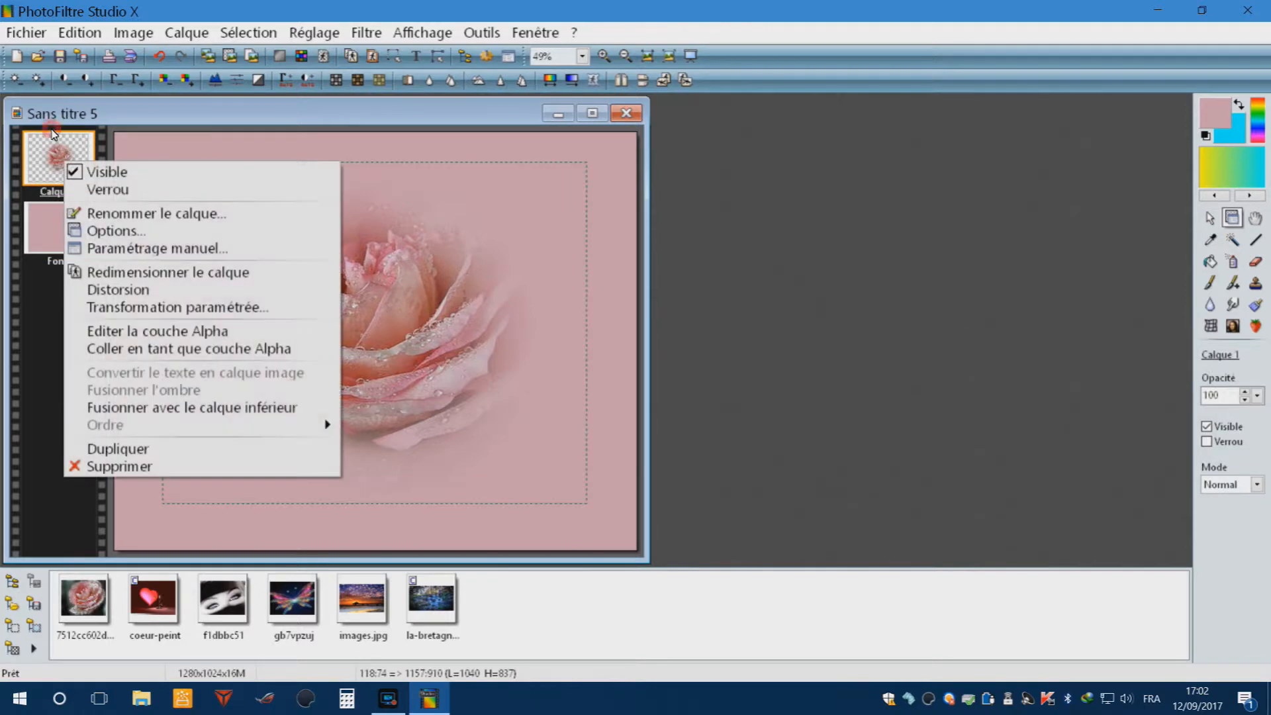
{"action": "left_click", "coordinate": [183, 407]}
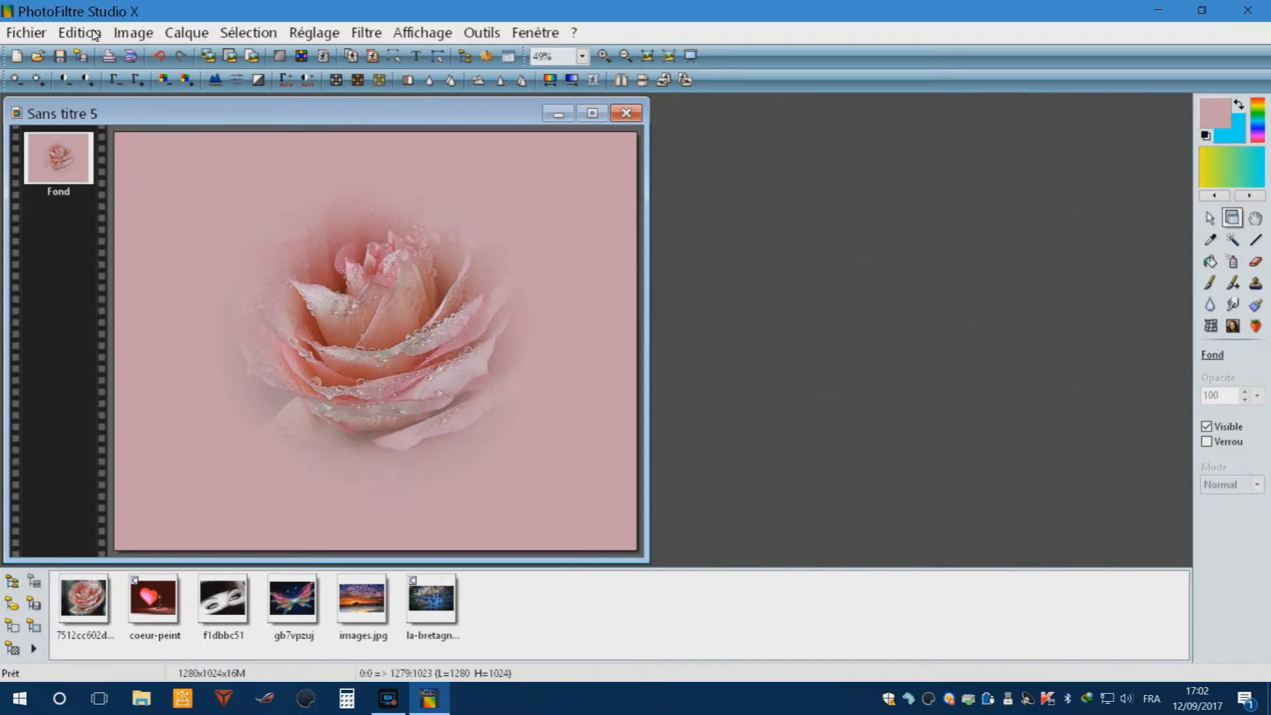
- Try the Bords en relief framing filter on the merged image with smoothing and a thickness of 19, and undo it
{"action": "left_click", "coordinate": [139, 33]}
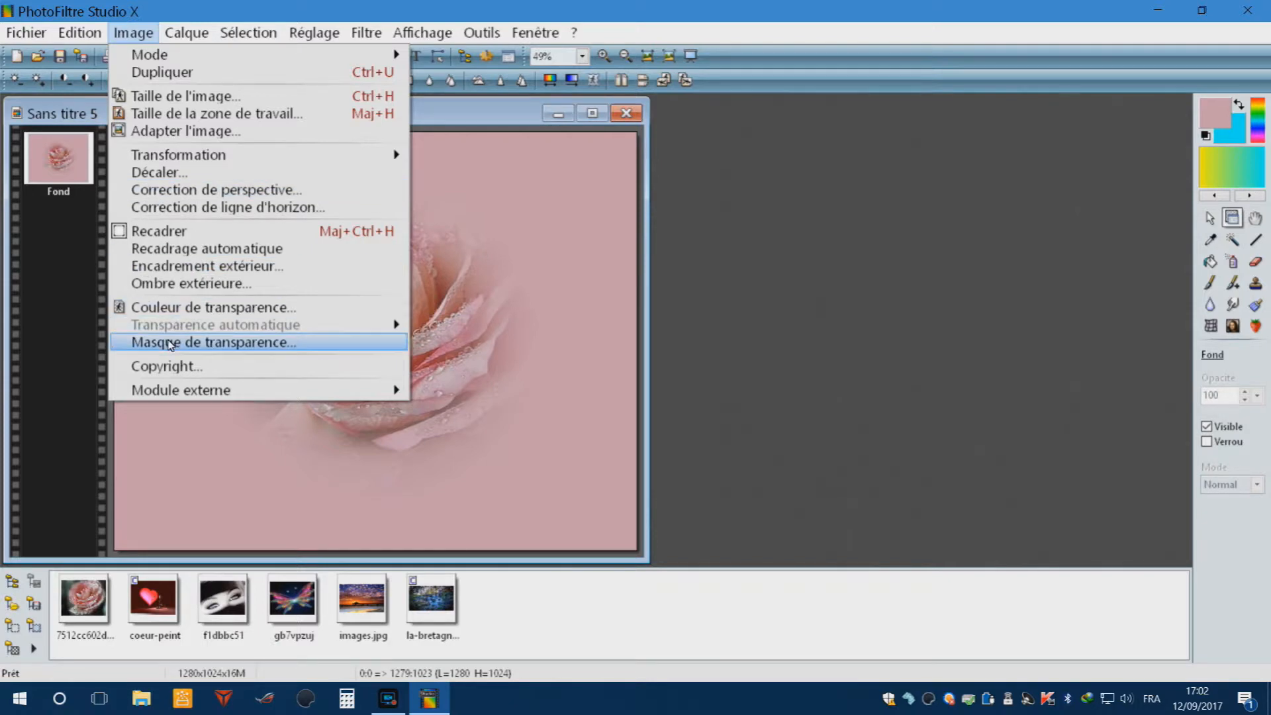
{"action": "mouse_move", "coordinate": [187, 27]}
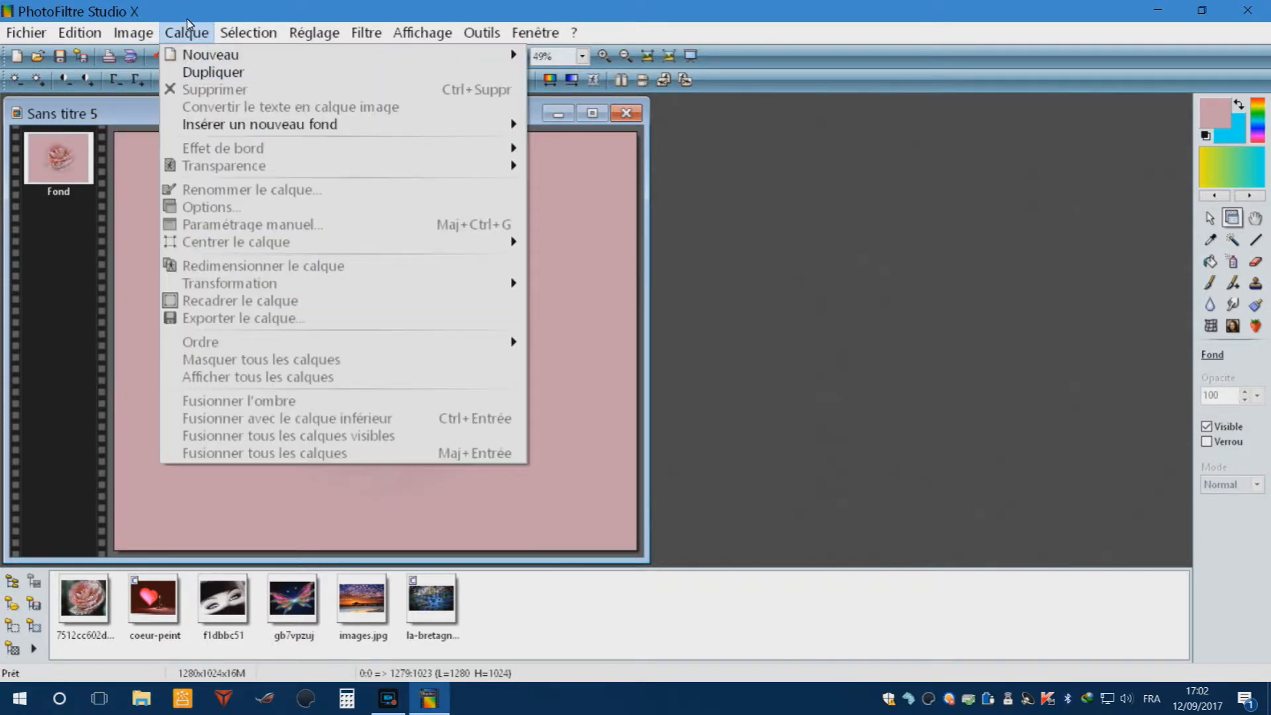
{"action": "mouse_move", "coordinate": [320, 34]}
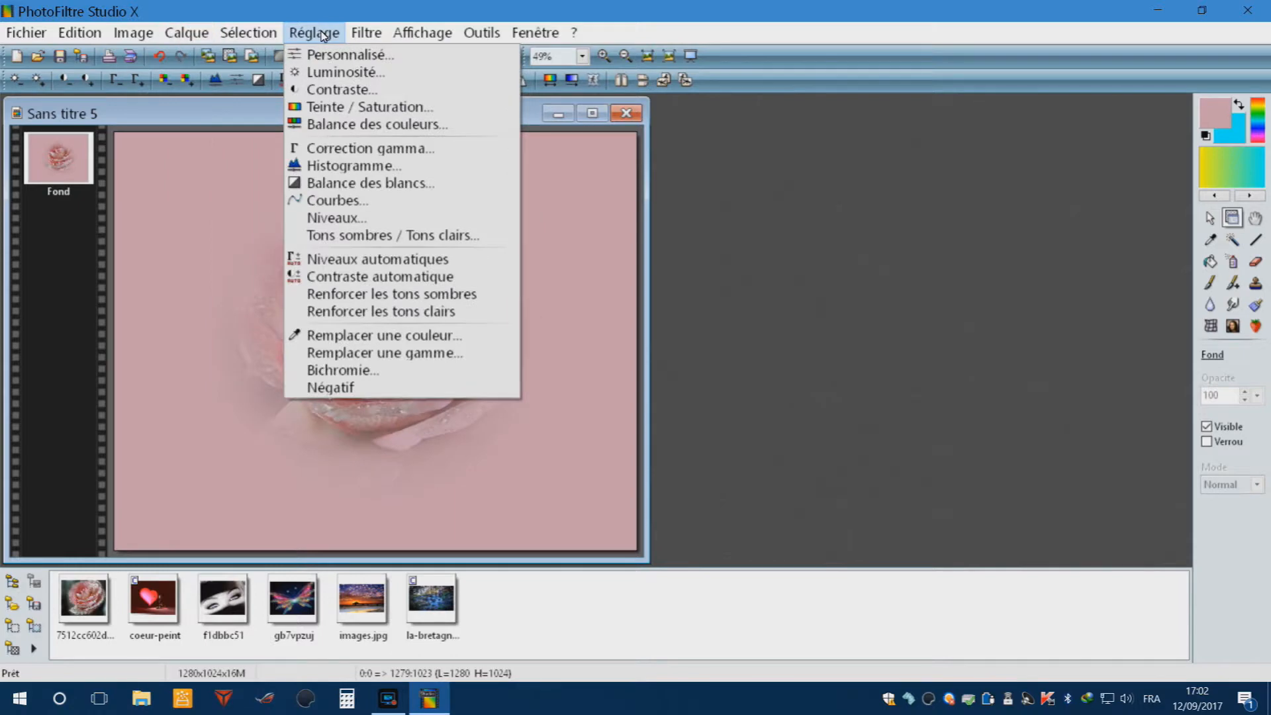
{"action": "mouse_move", "coordinate": [362, 37]}
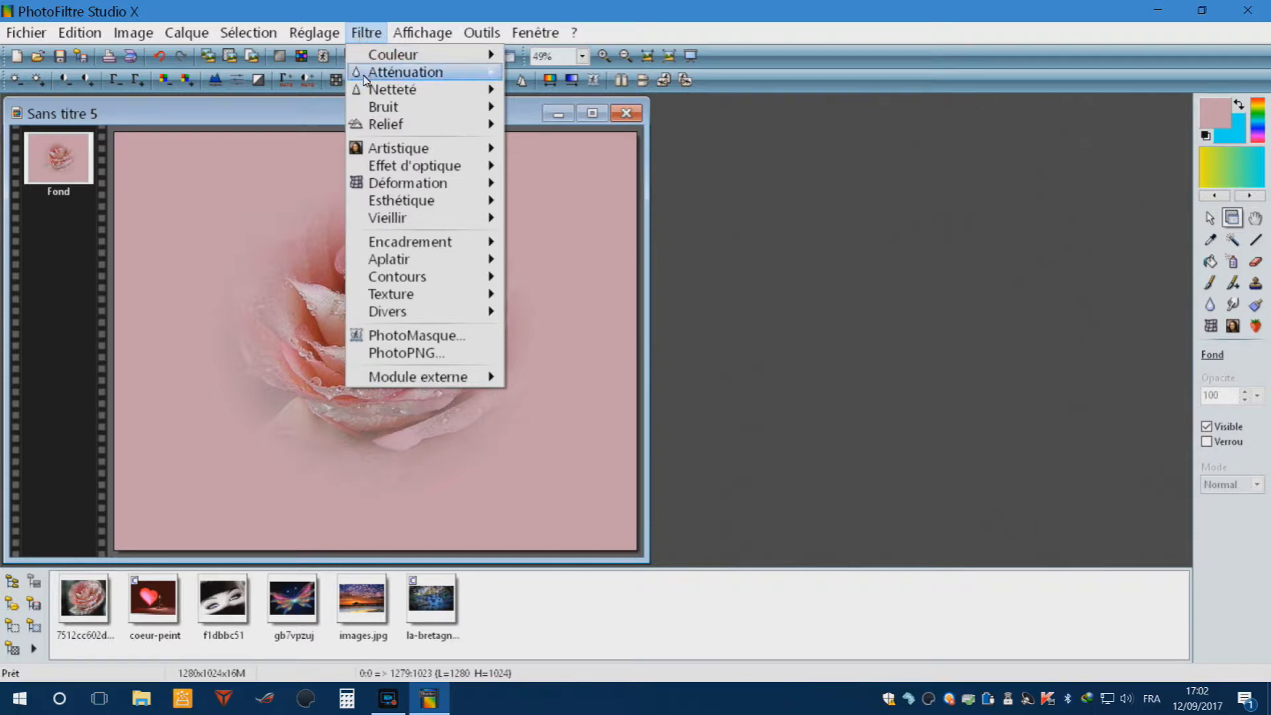
{"action": "mouse_move", "coordinate": [377, 247]}
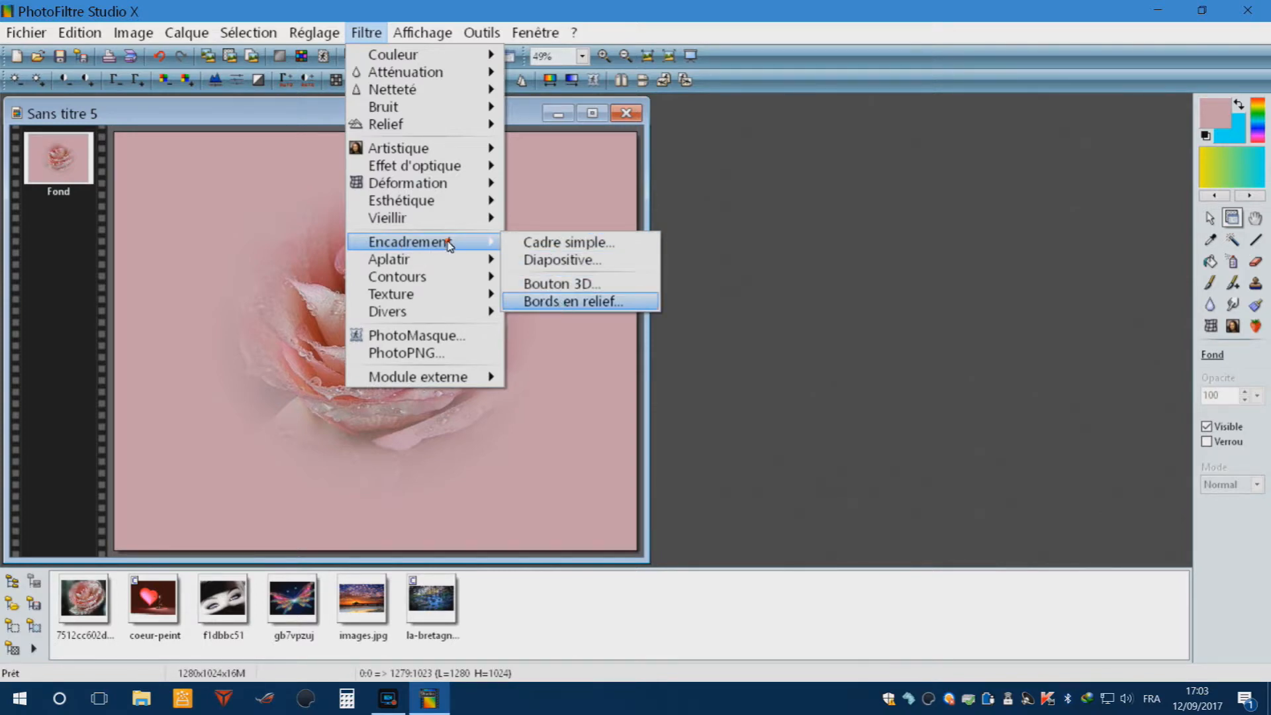
{"action": "left_click", "coordinate": [561, 302]}
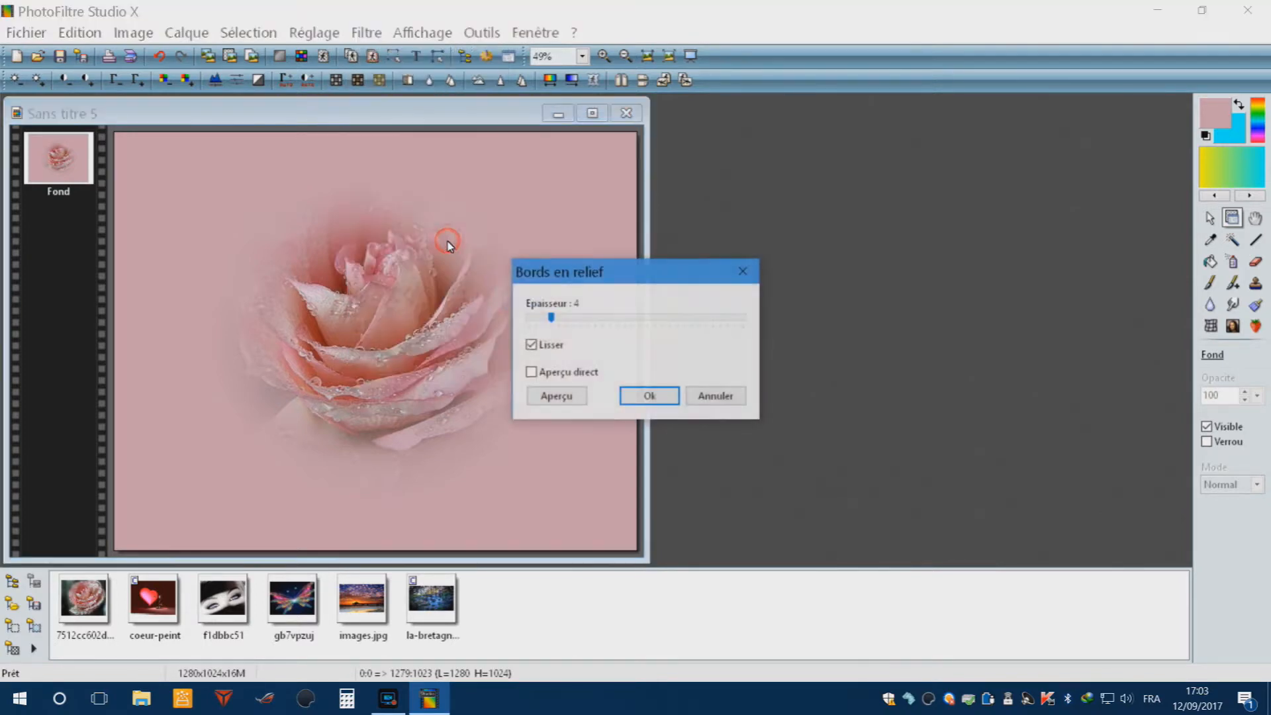
{"action": "left_click", "coordinate": [533, 373]}
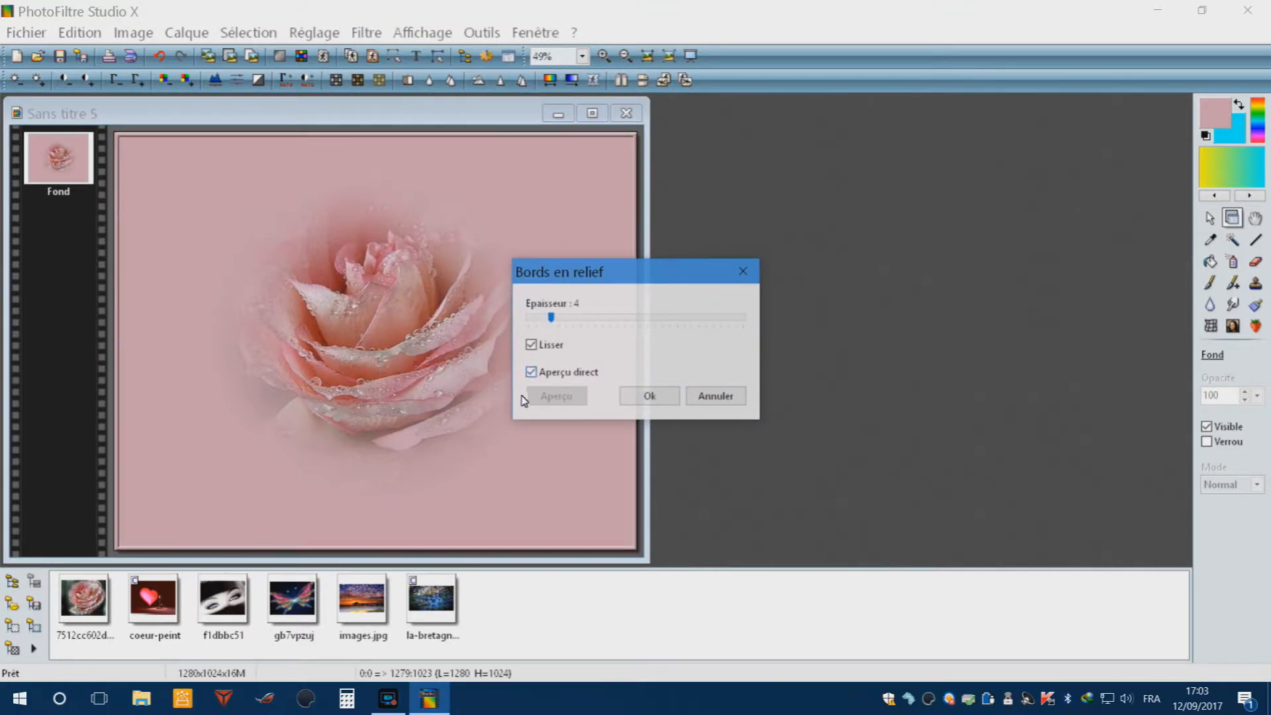
{"action": "left_click_drag", "start_coordinate": [560, 322], "coordinate": [647, 321]}
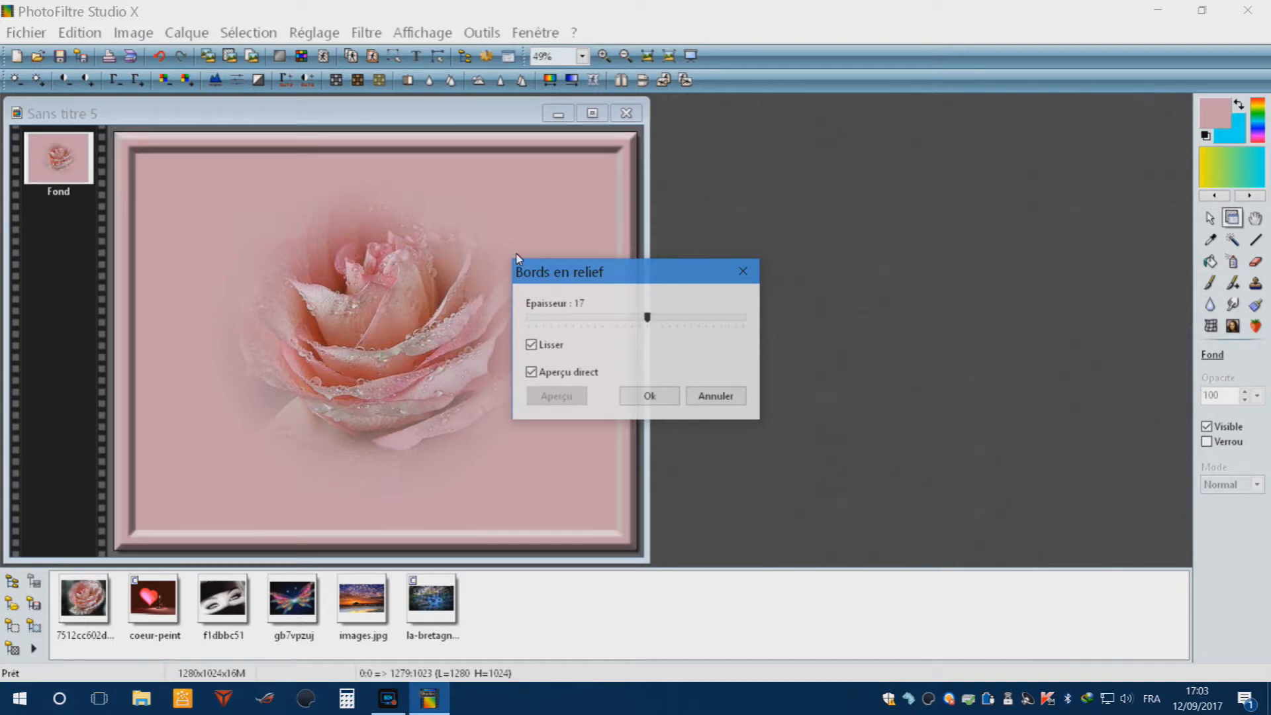
{"action": "left_click", "coordinate": [520, 257]}
{"action": "left_click_drag", "start_coordinate": [648, 321], "coordinate": [664, 321]}
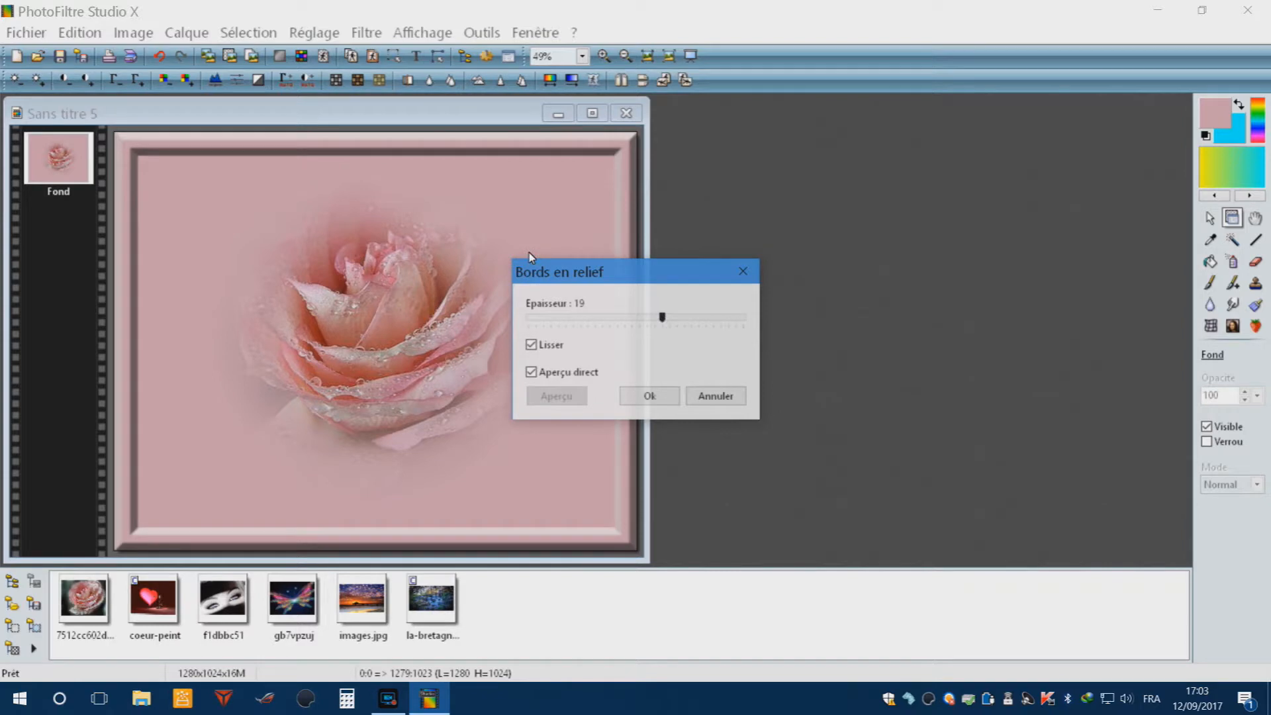
{"action": "left_click", "coordinate": [650, 397]}
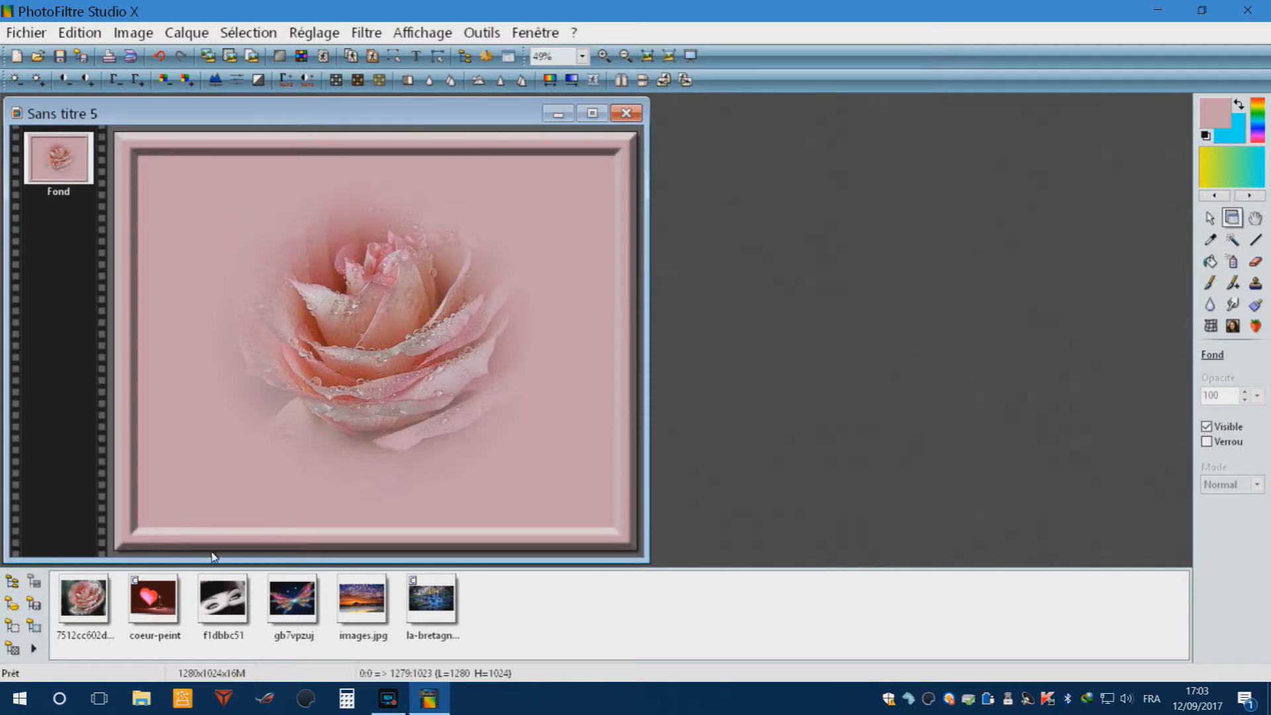
{"action": "left_click", "coordinate": [161, 58]}
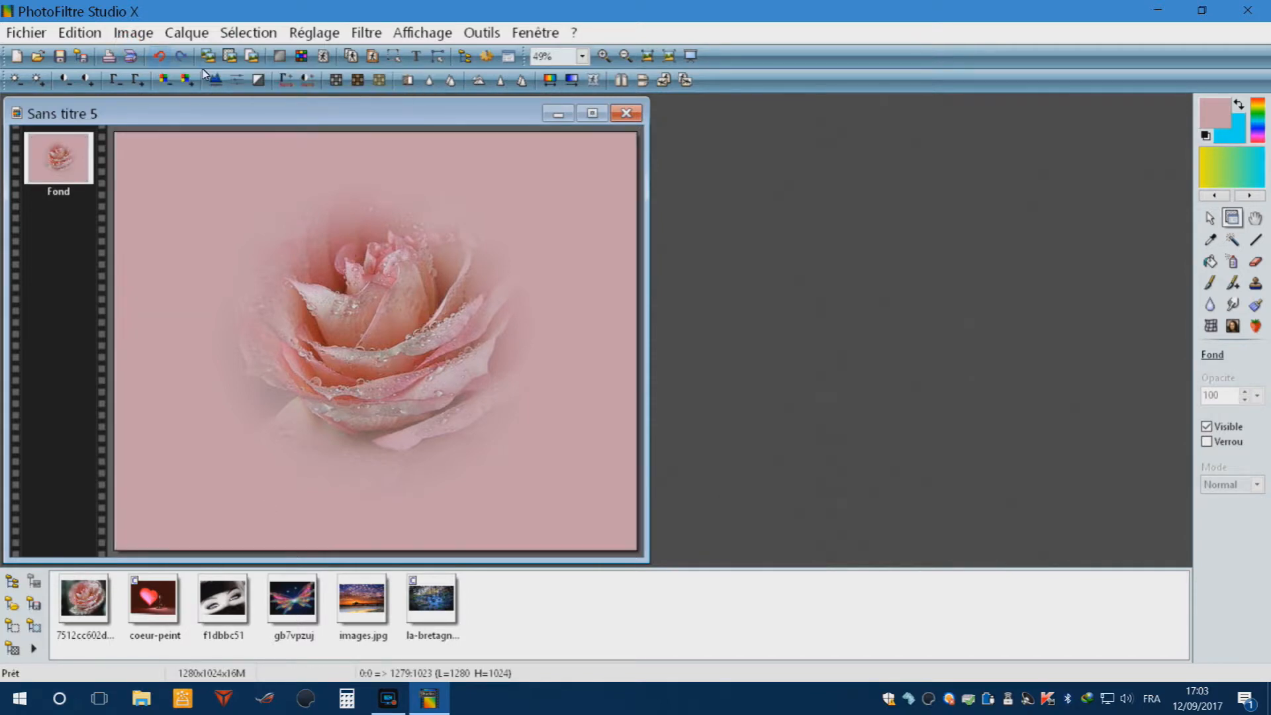
- Preview a simple frame in bright pink with a thickness of 19 around the rose image, and cancel it
{"action": "left_click", "coordinate": [365, 33]}
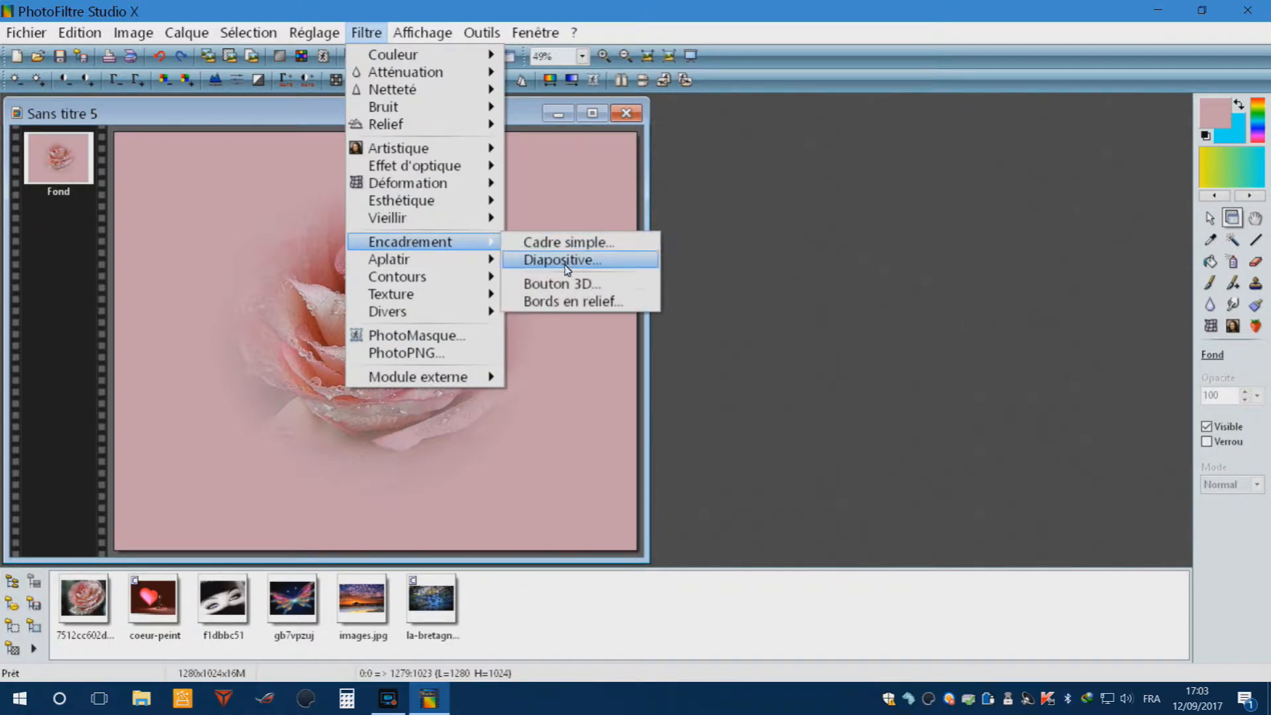
{"action": "left_click", "coordinate": [564, 244]}
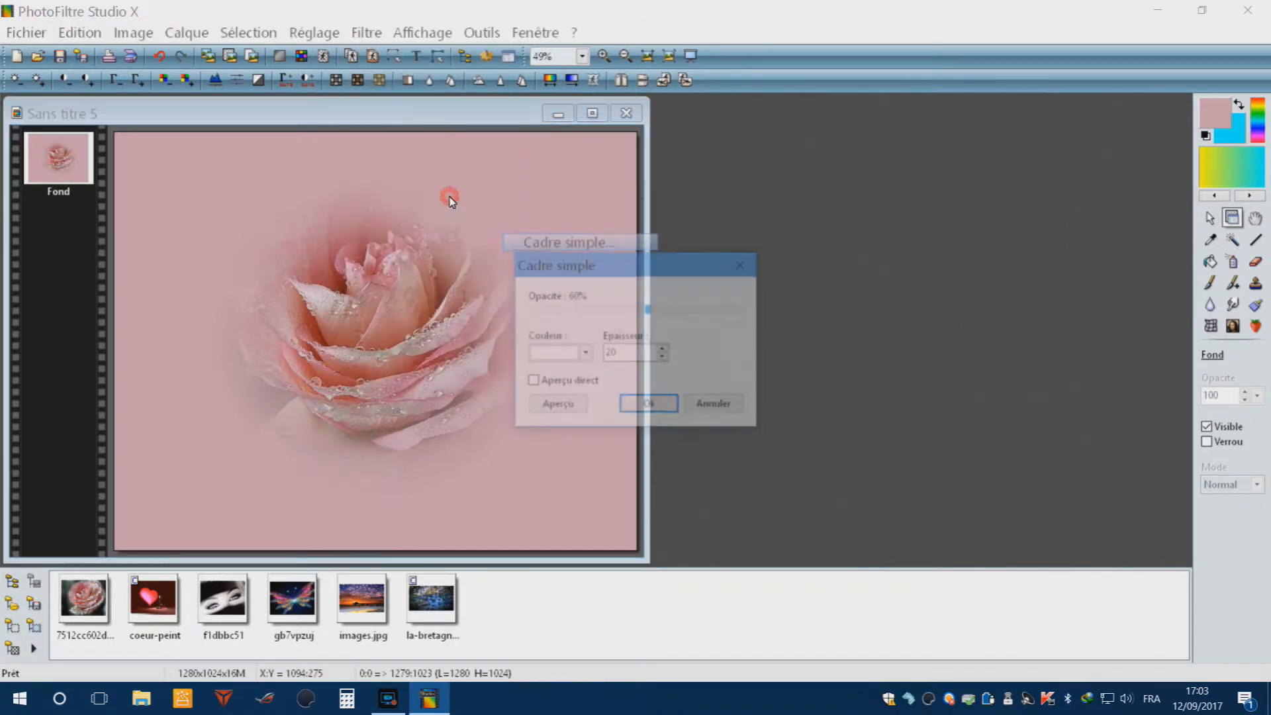
{"action": "left_click", "coordinate": [585, 353]}
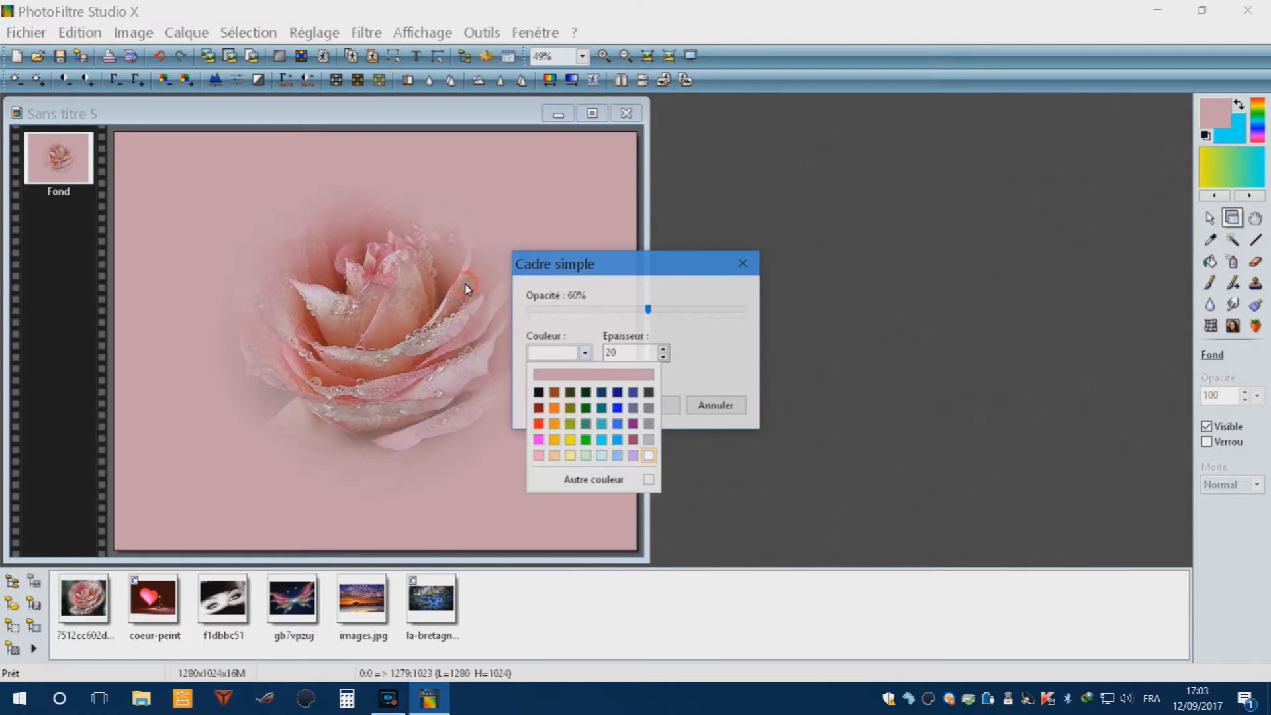
{"action": "left_click", "coordinate": [538, 439]}
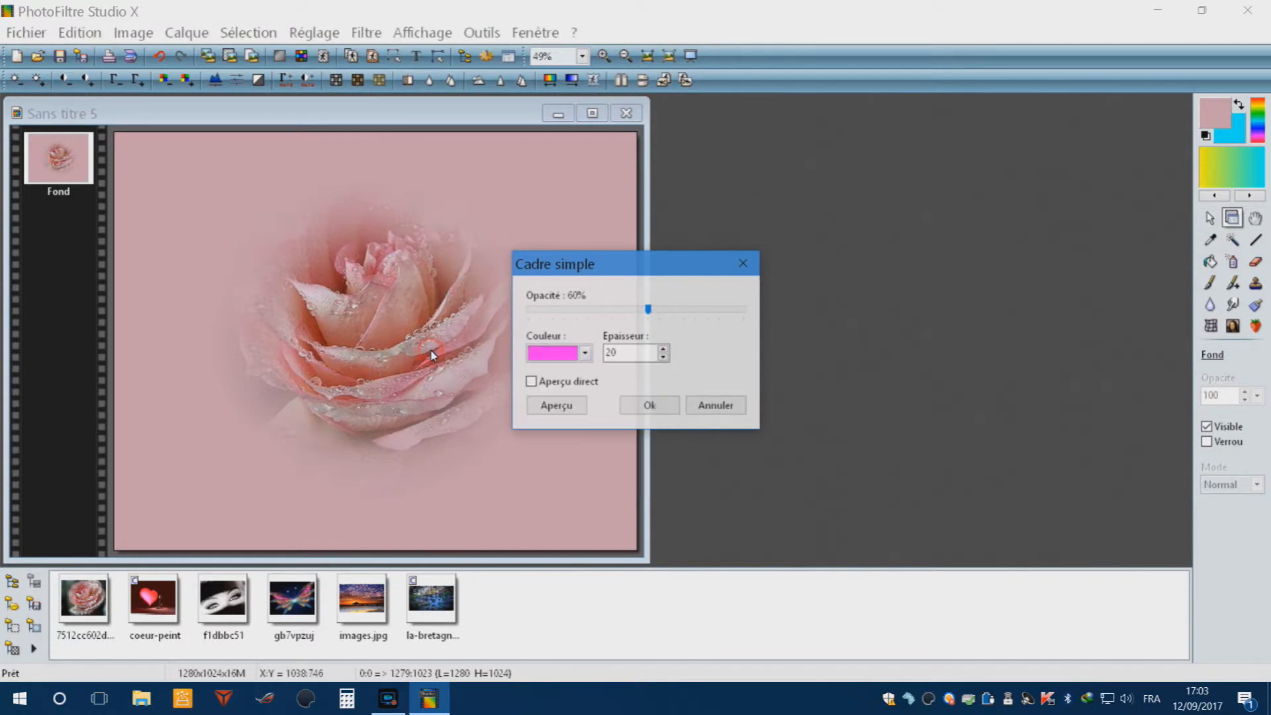
{"action": "left_click", "coordinate": [663, 358]}
{"action": "left_click", "coordinate": [531, 382]}
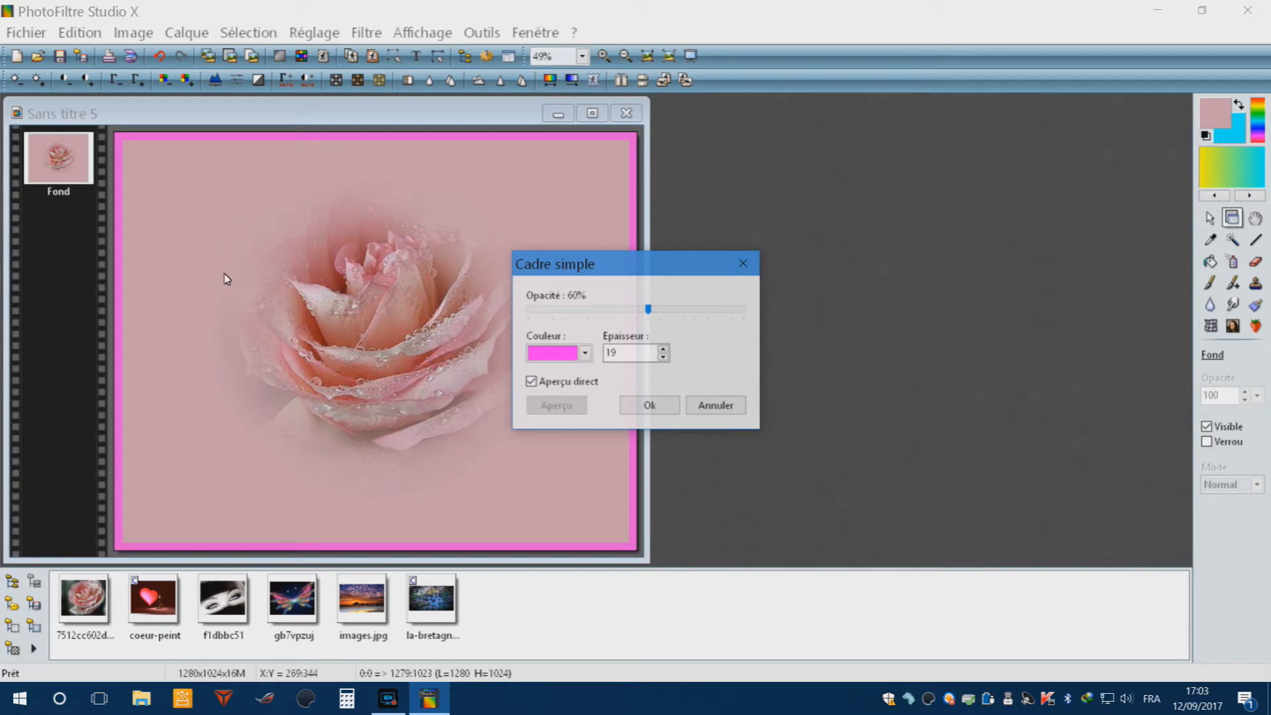
{"action": "left_click", "coordinate": [716, 405]}
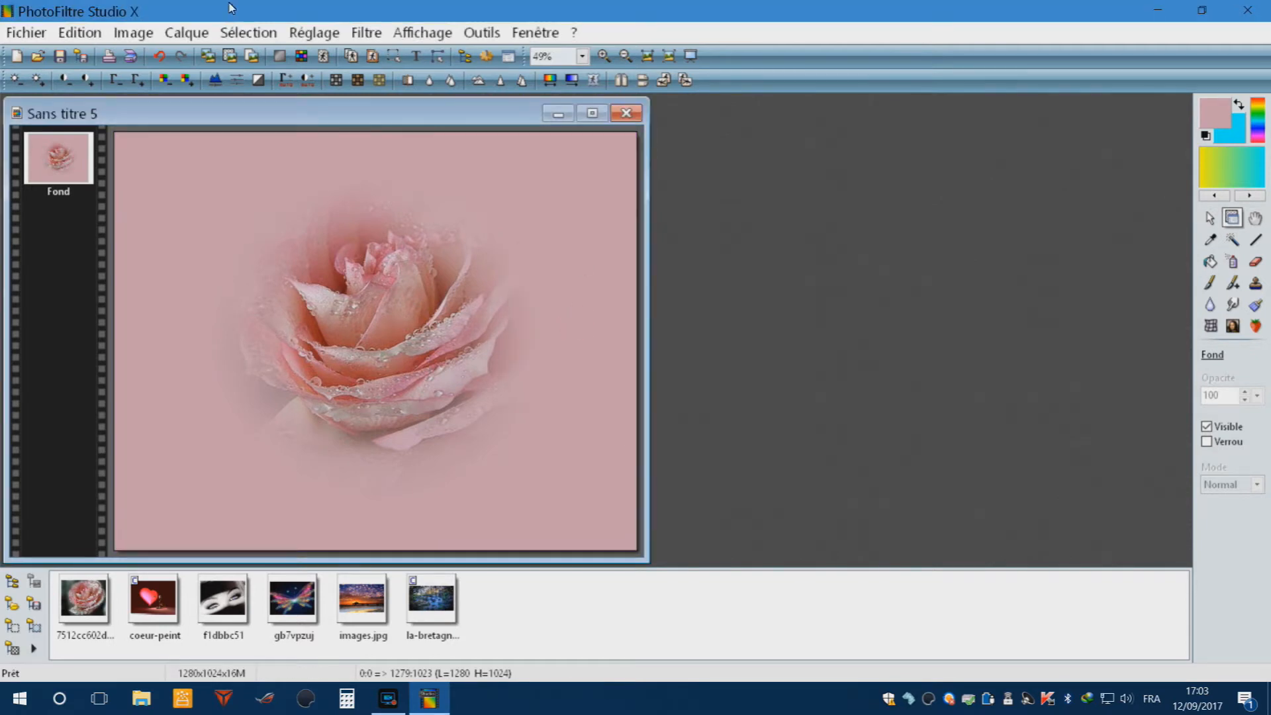
- Load the Bordure04 mask from the Masks folder into PhotoMasque for the merged rose image
{"action": "left_click", "coordinate": [366, 33]}
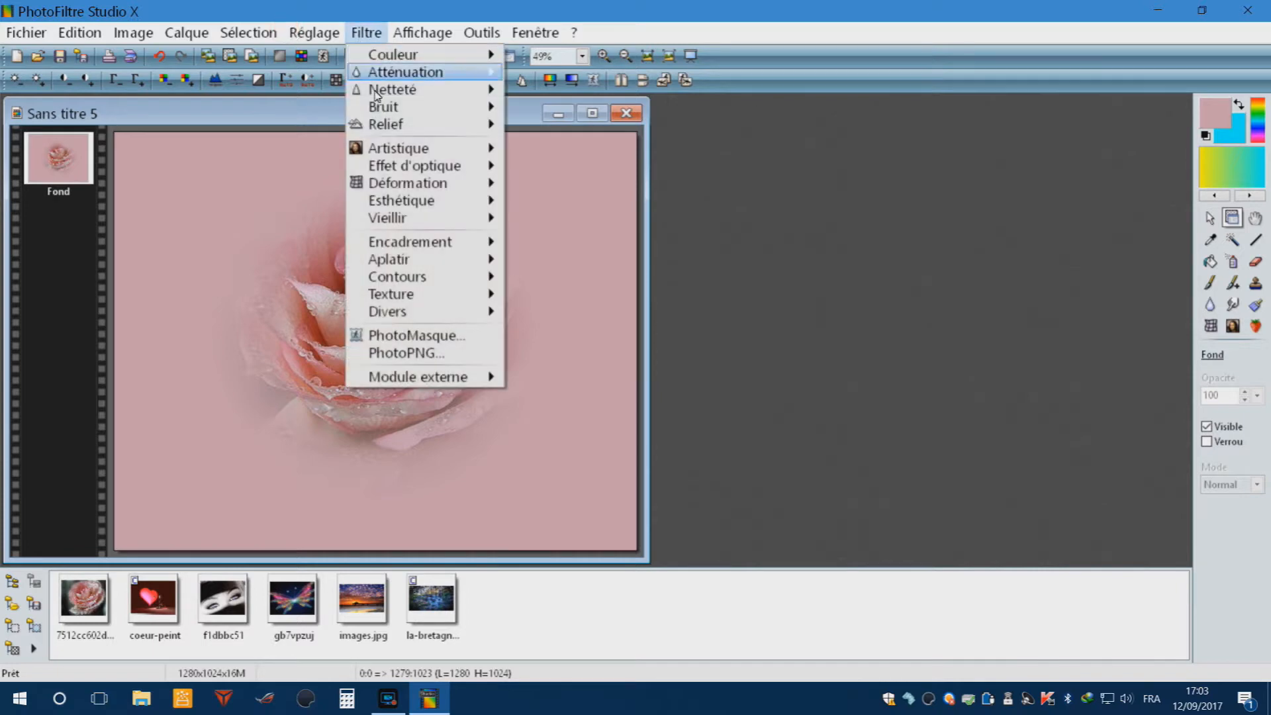
{"action": "key", "text": "Return"}
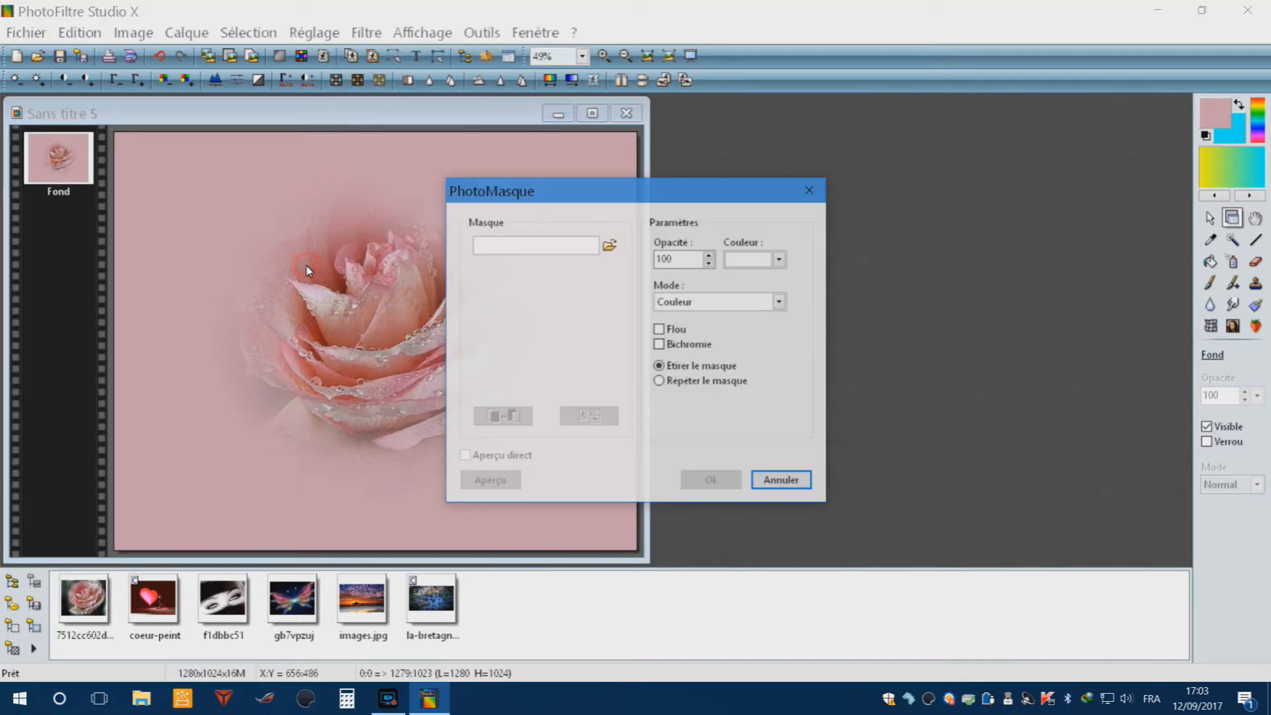
{"action": "left_click", "coordinate": [609, 248]}
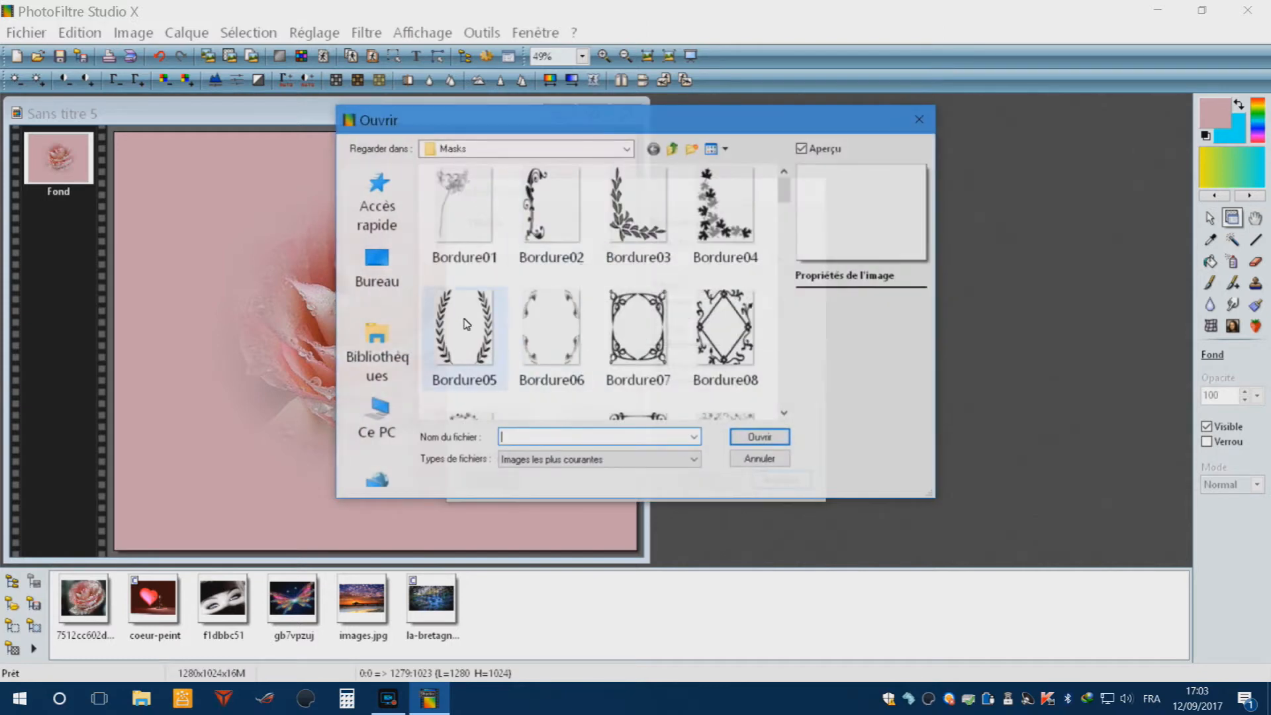
{"action": "left_click", "coordinate": [725, 205]}
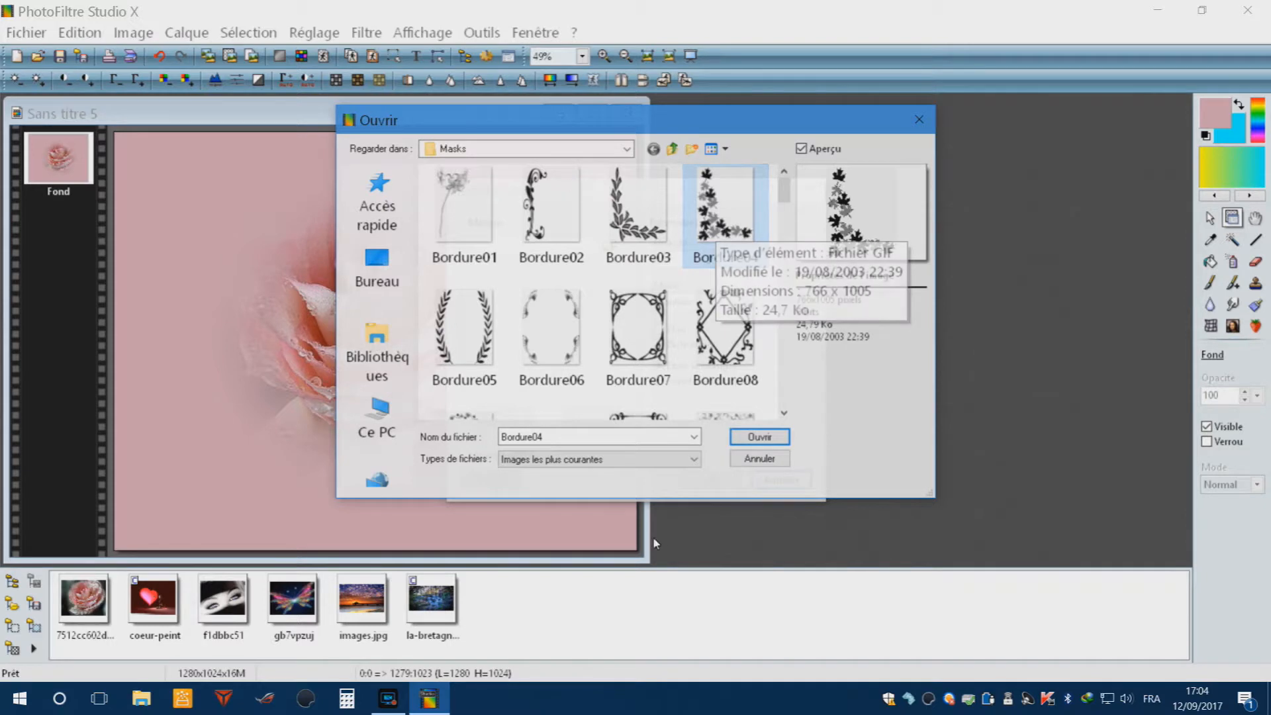
{"action": "left_click", "coordinate": [756, 438]}
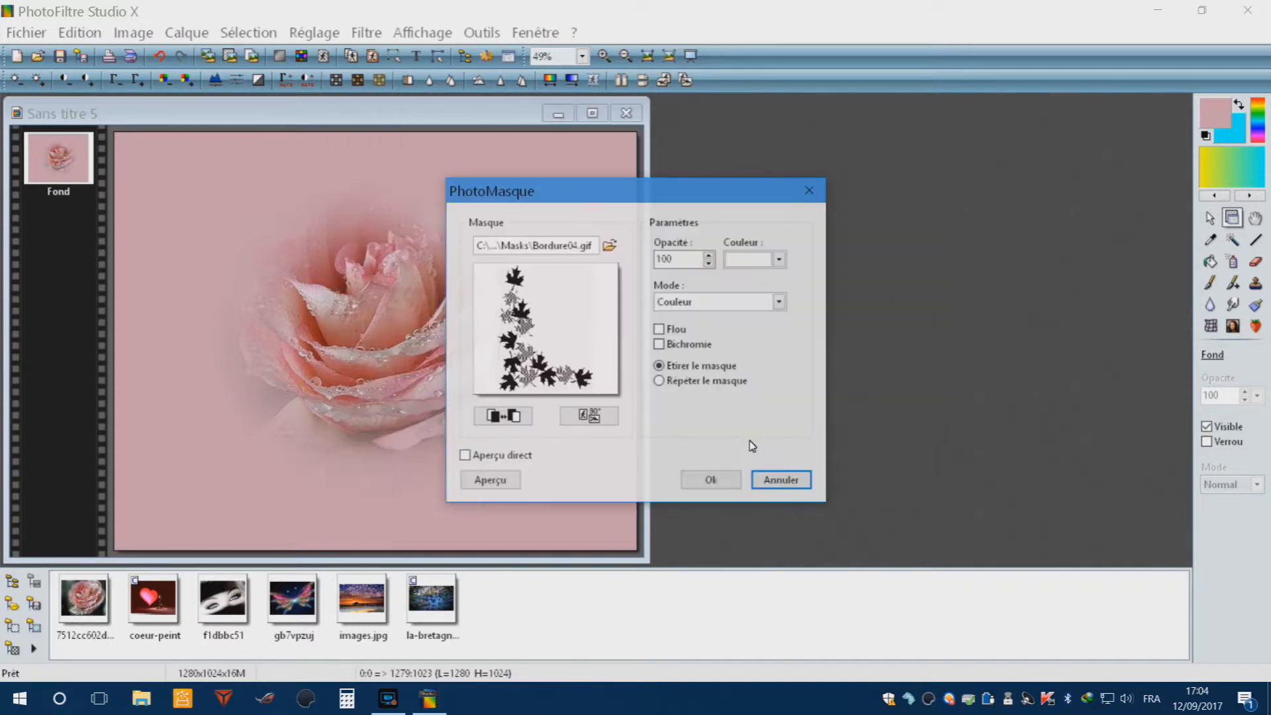
- Try the leaf mask rotated 90° in Niveau de gris mode with direct preview, and undo both the mask and the layer merge
{"action": "left_click", "coordinate": [465, 455]}
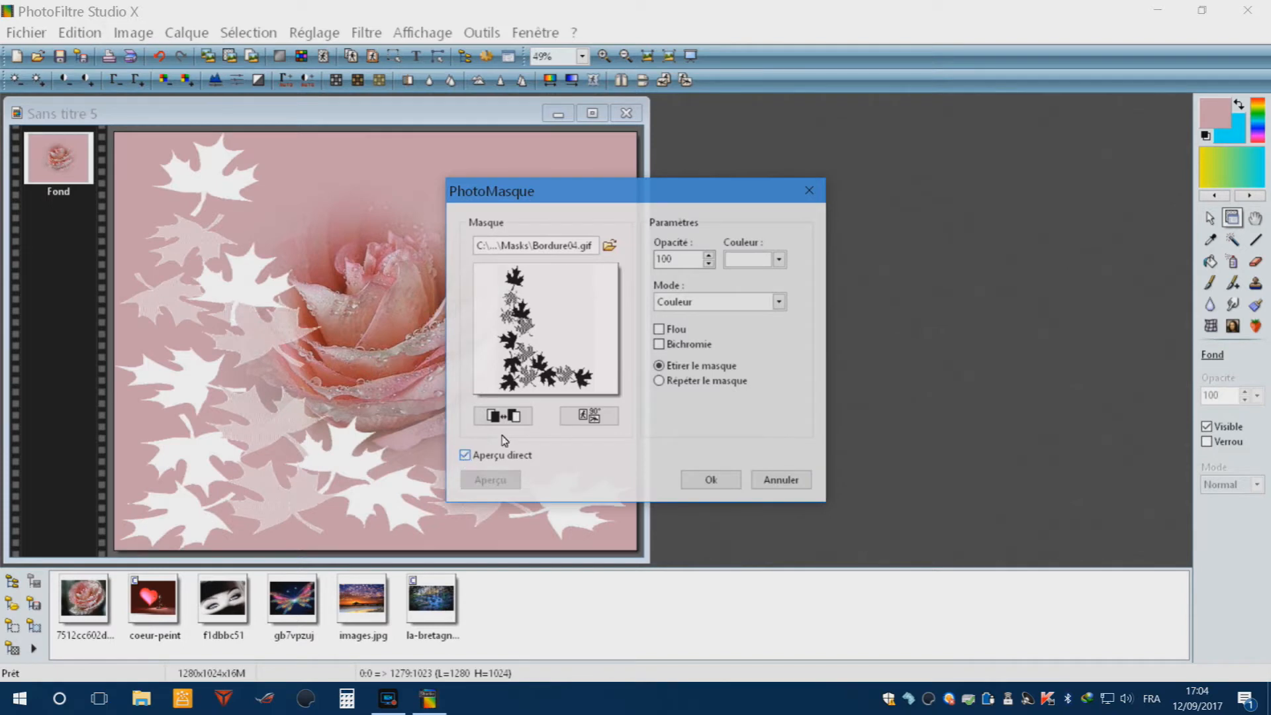
{"action": "left_click", "coordinate": [589, 417]}
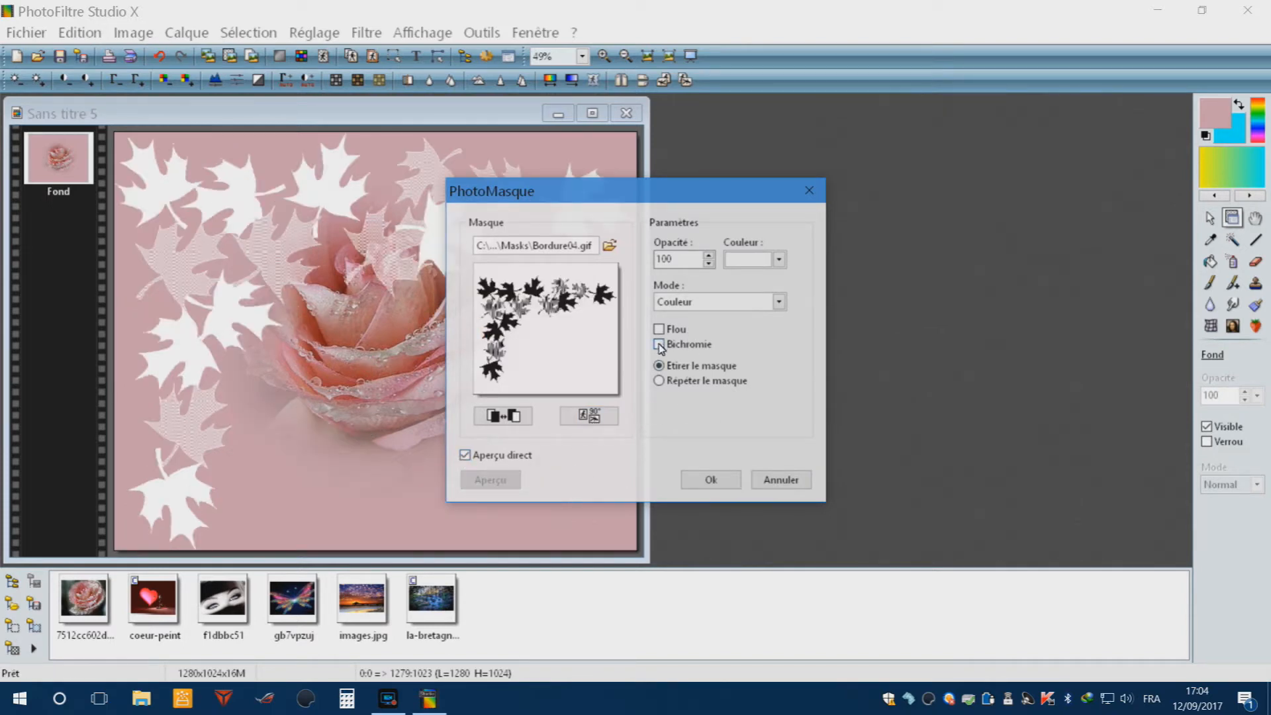
{"action": "left_click", "coordinate": [779, 302]}
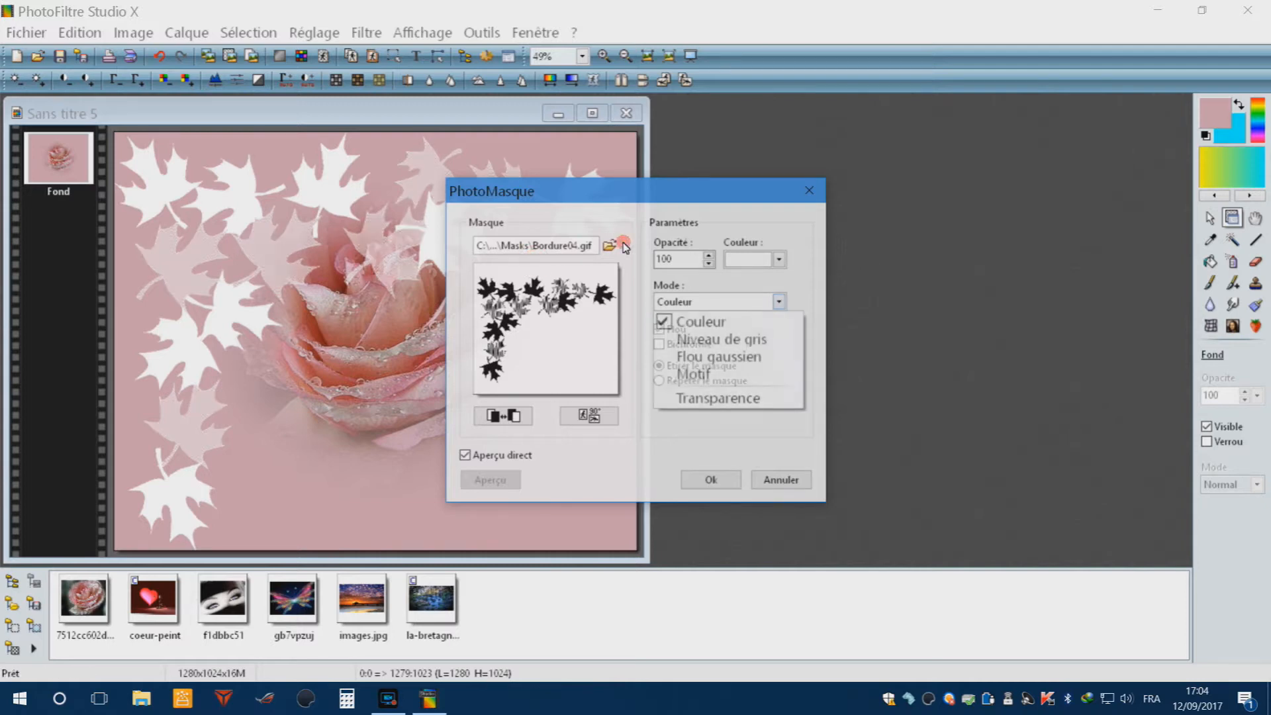
{"action": "left_click", "coordinate": [713, 340]}
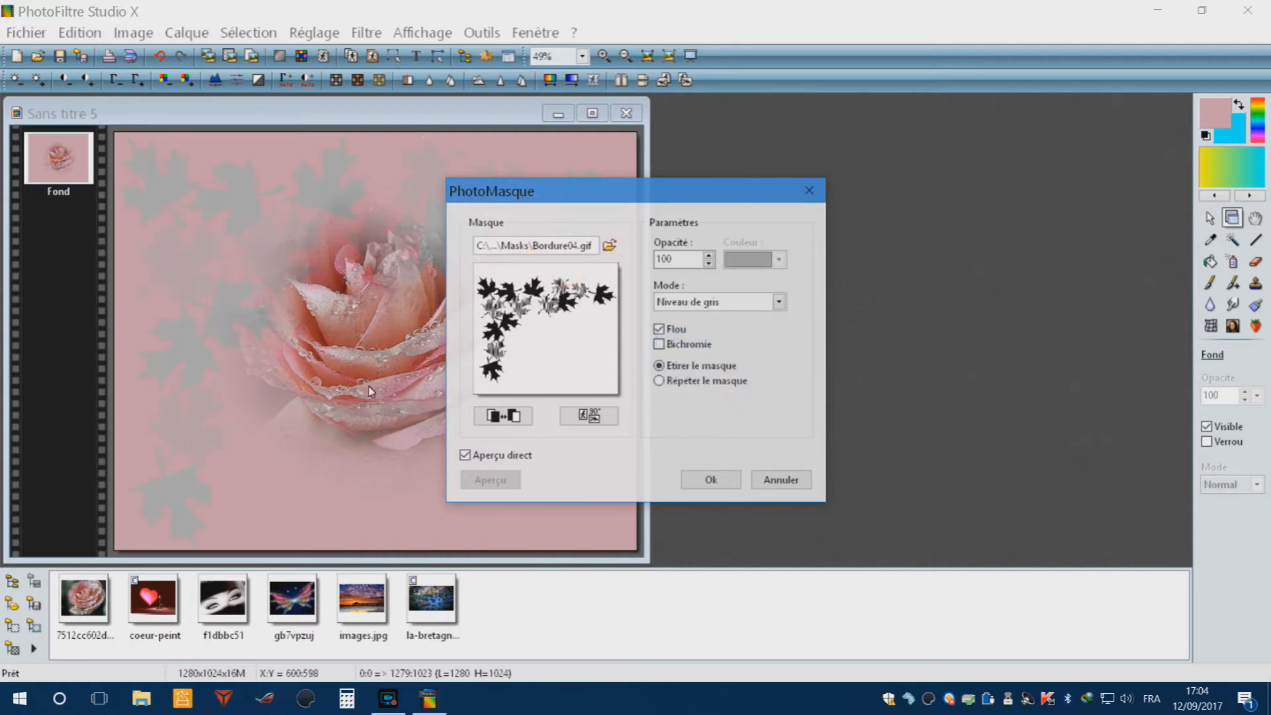
{"action": "left_click", "coordinate": [710, 477]}
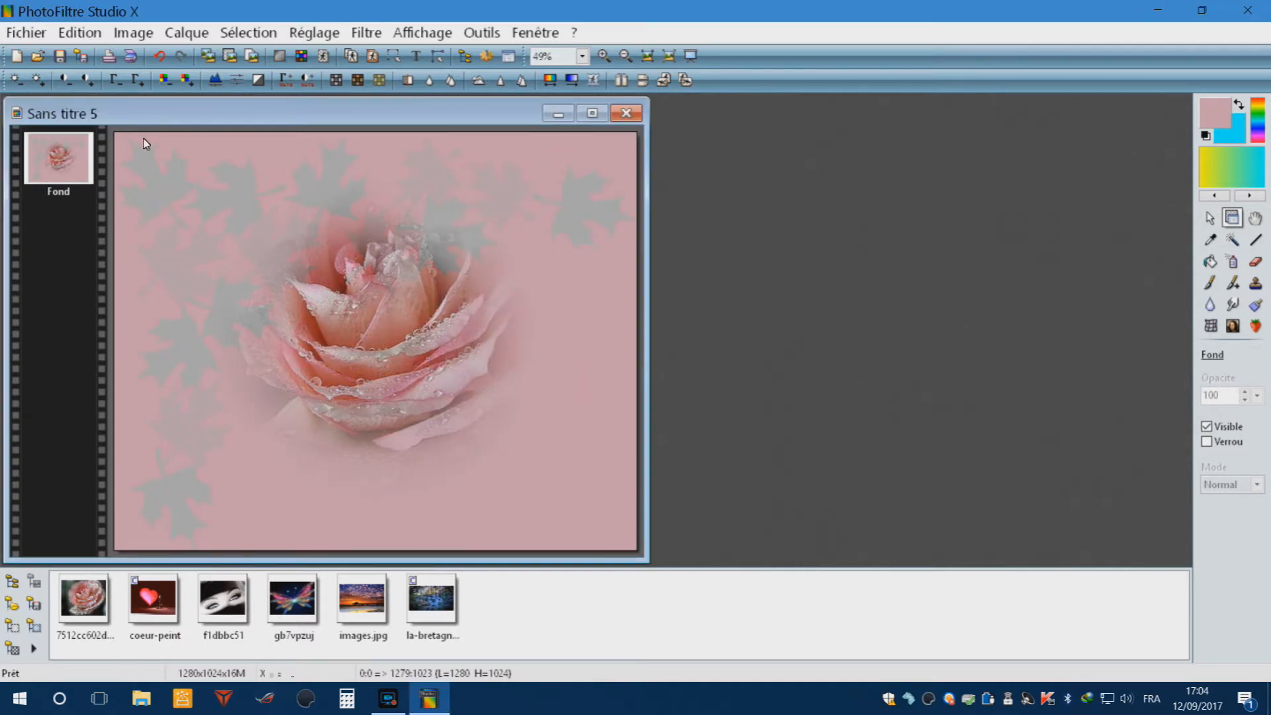
{"action": "left_click", "coordinate": [160, 57]}
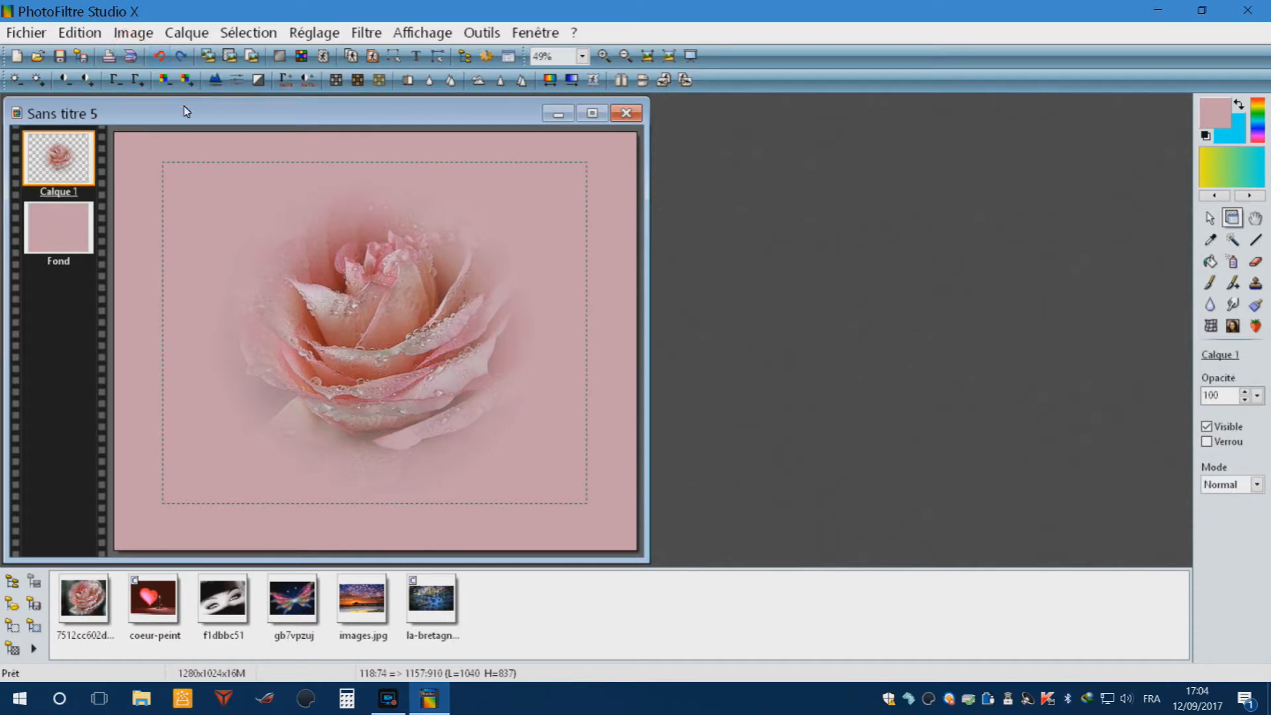
- Preview Flou de mouvement at level 3 on the rose layer and cancel it, and try a sepia tint and undo it
{"action": "left_click", "coordinate": [366, 30]}
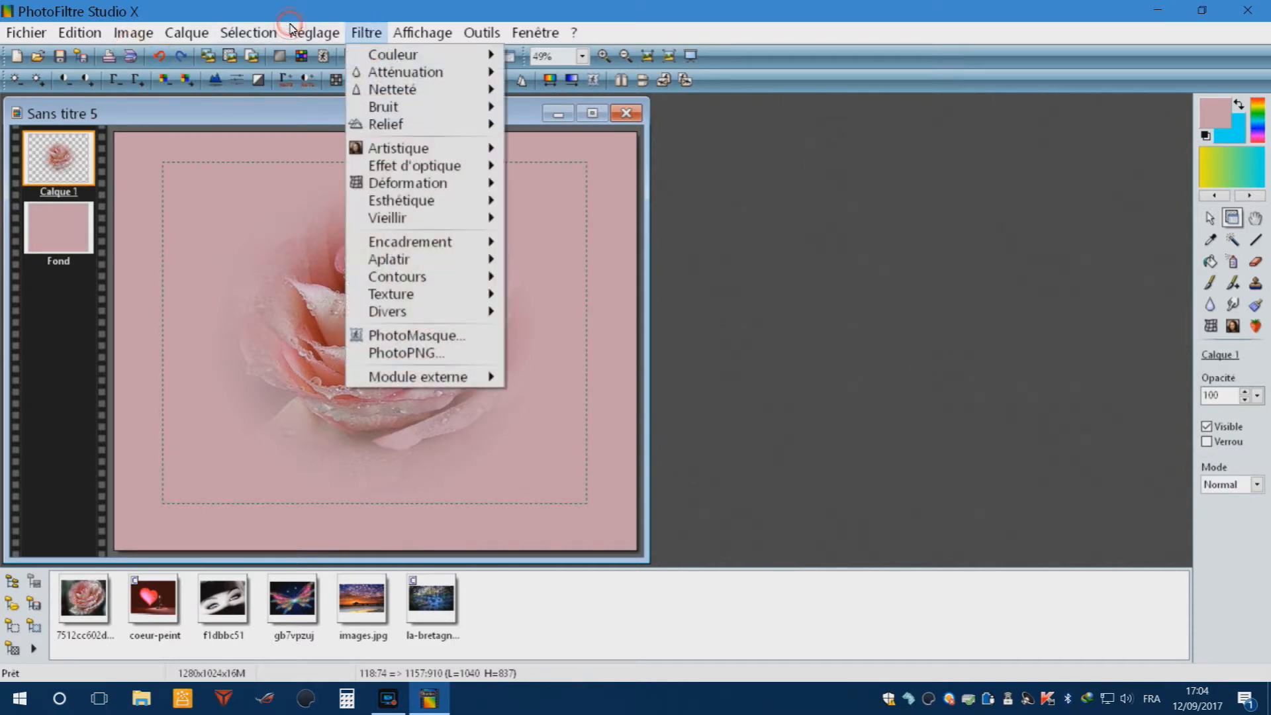
{"action": "mouse_move", "coordinate": [414, 168]}
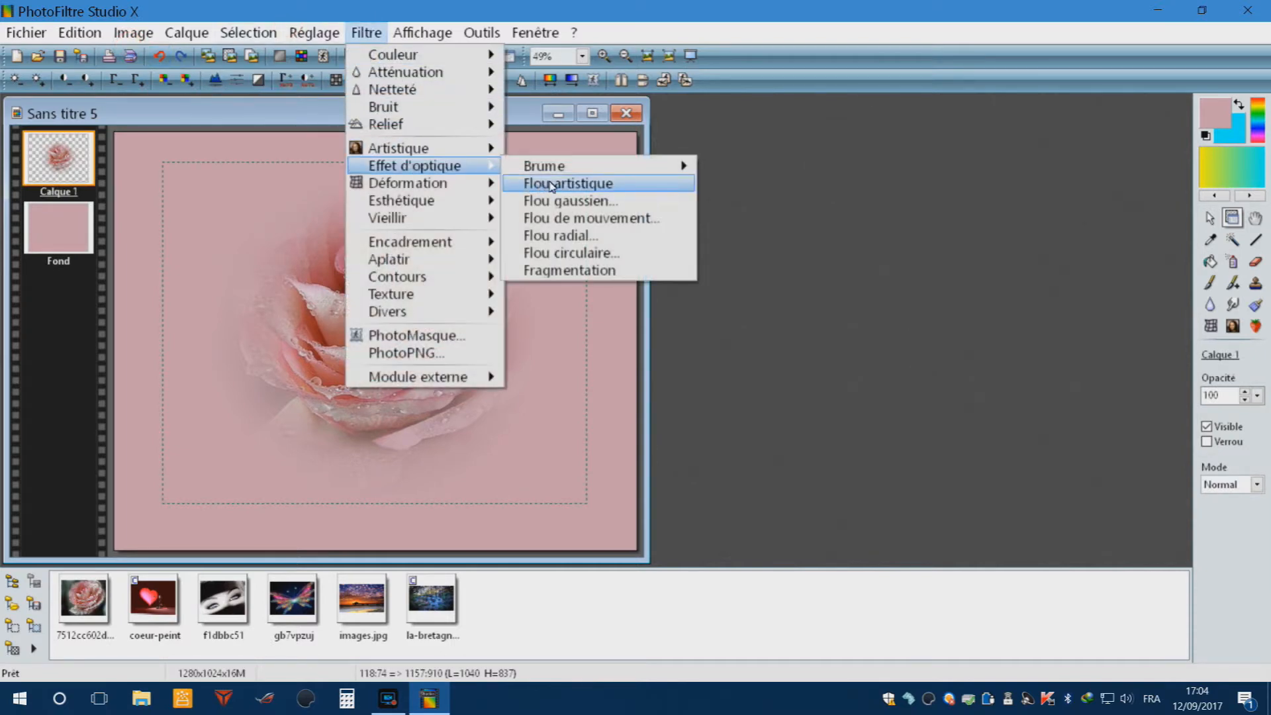
{"action": "key", "text": "Return"}
{"action": "left_click", "coordinate": [531, 367]}
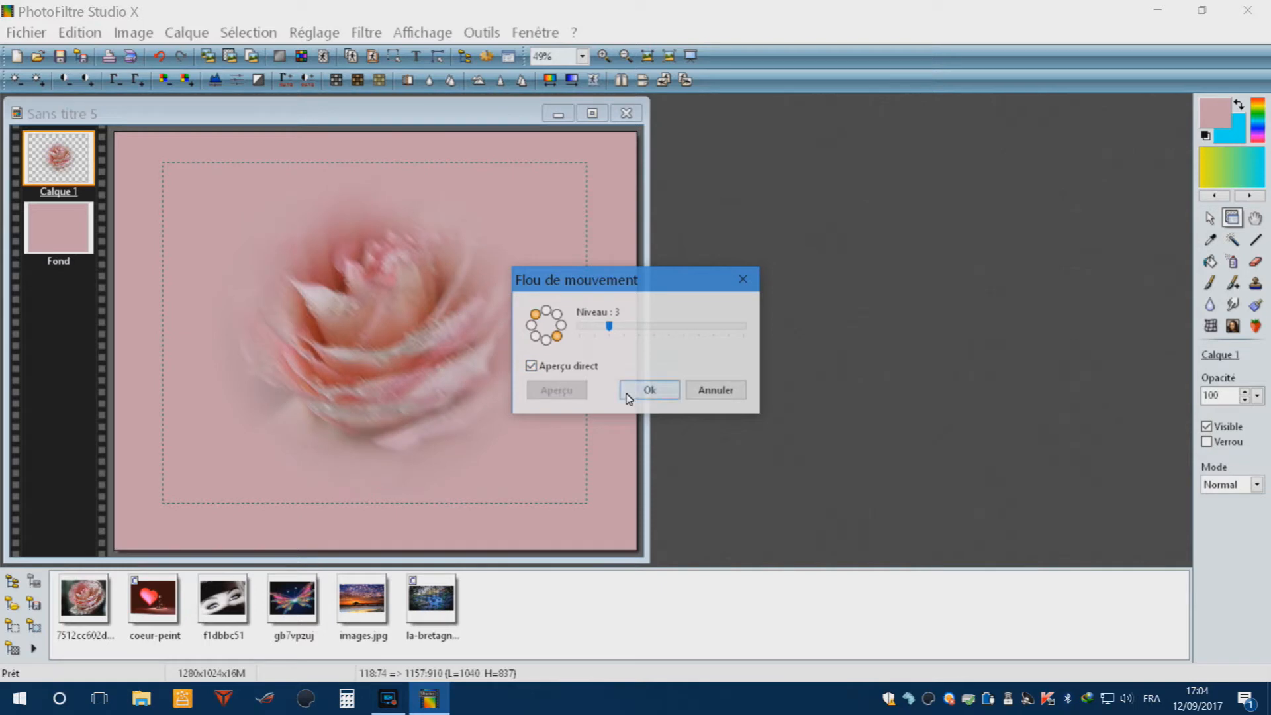
{"action": "left_click", "coordinate": [720, 391]}
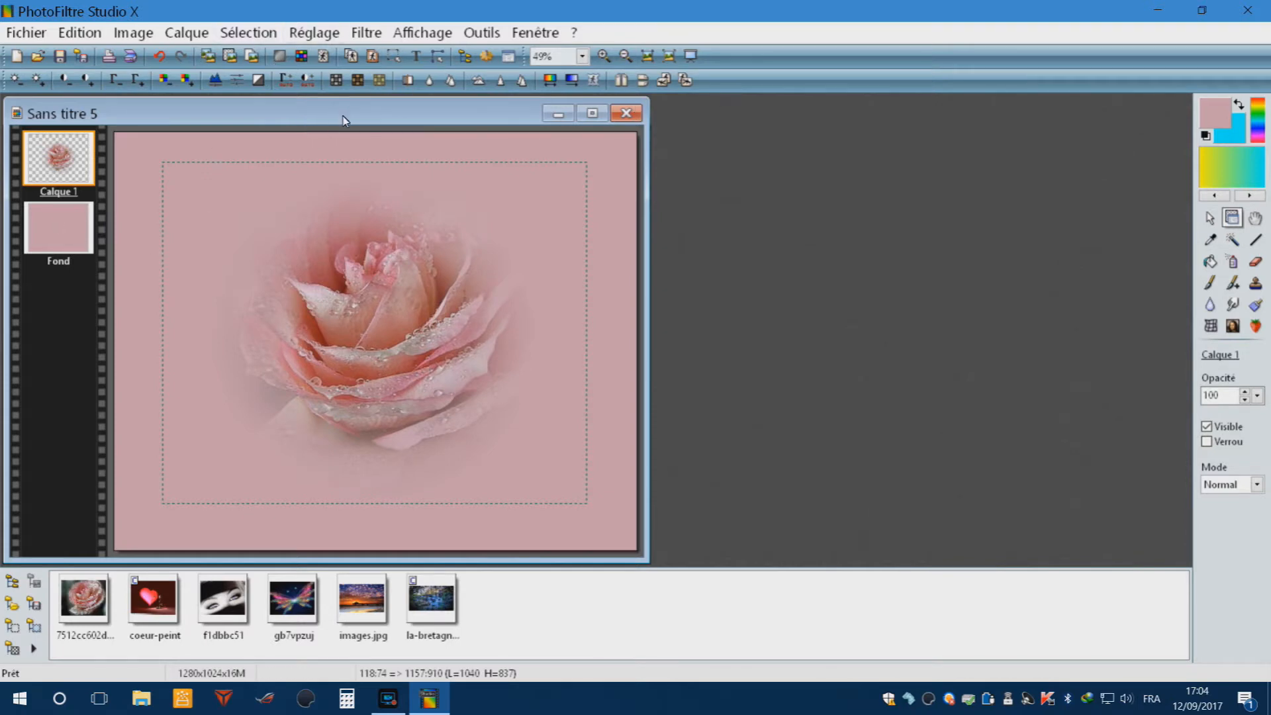
{"action": "left_click", "coordinate": [380, 82]}
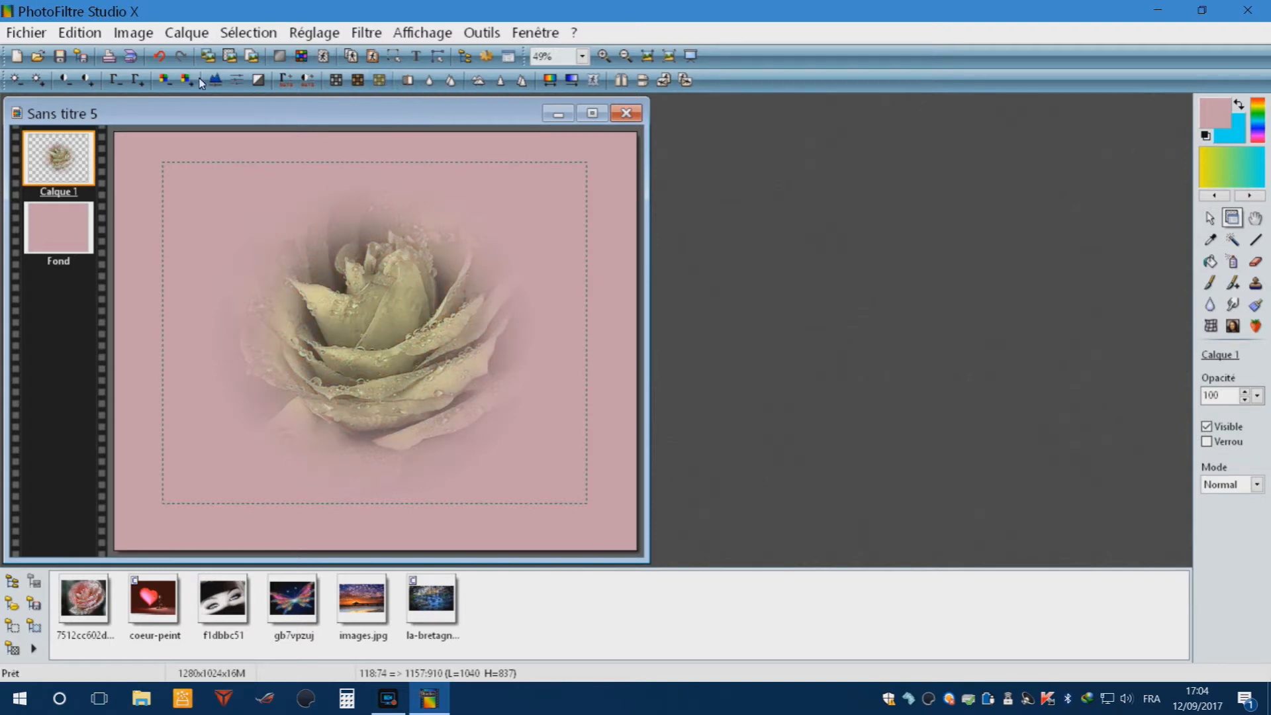
{"action": "left_click", "coordinate": [159, 56]}
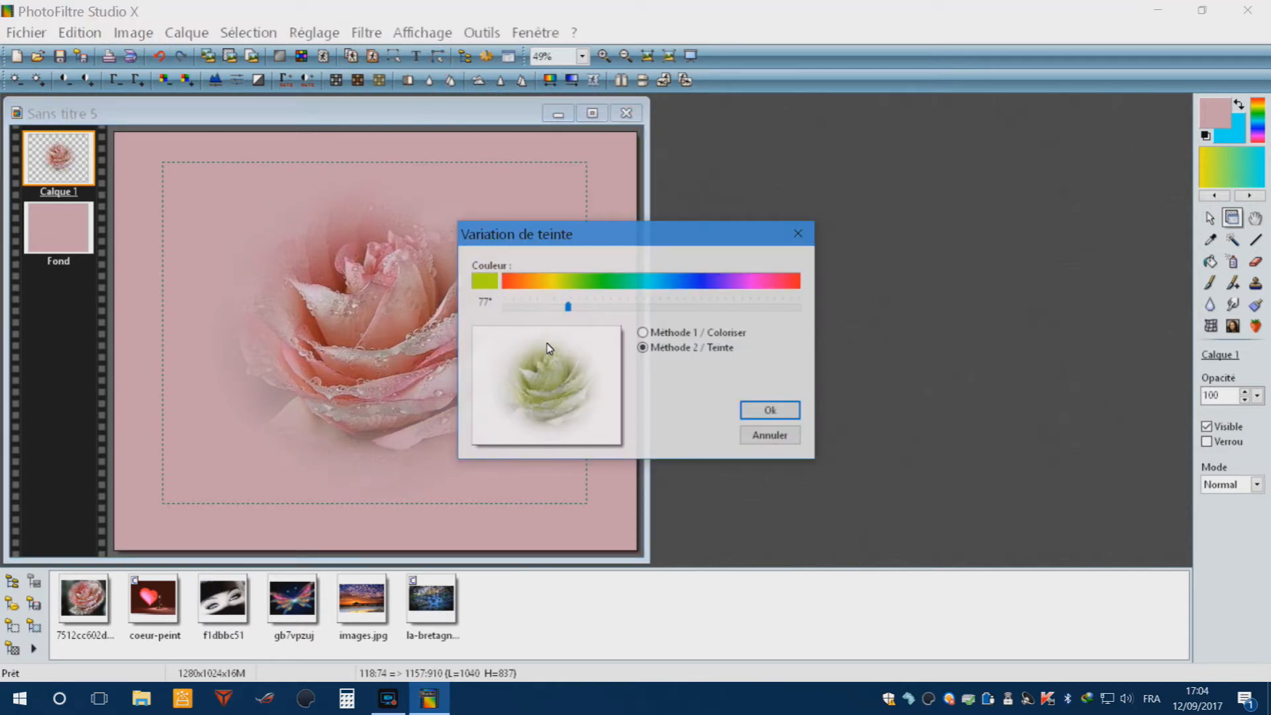
- Recolour the rose layer green with Variation de teinte at 107° using Méthode 1 / Coloriser, and merge it with the layer below
{"action": "left_click_drag", "start_coordinate": [568, 307], "coordinate": [592, 308]}
{"action": "left_click", "coordinate": [642, 333]}
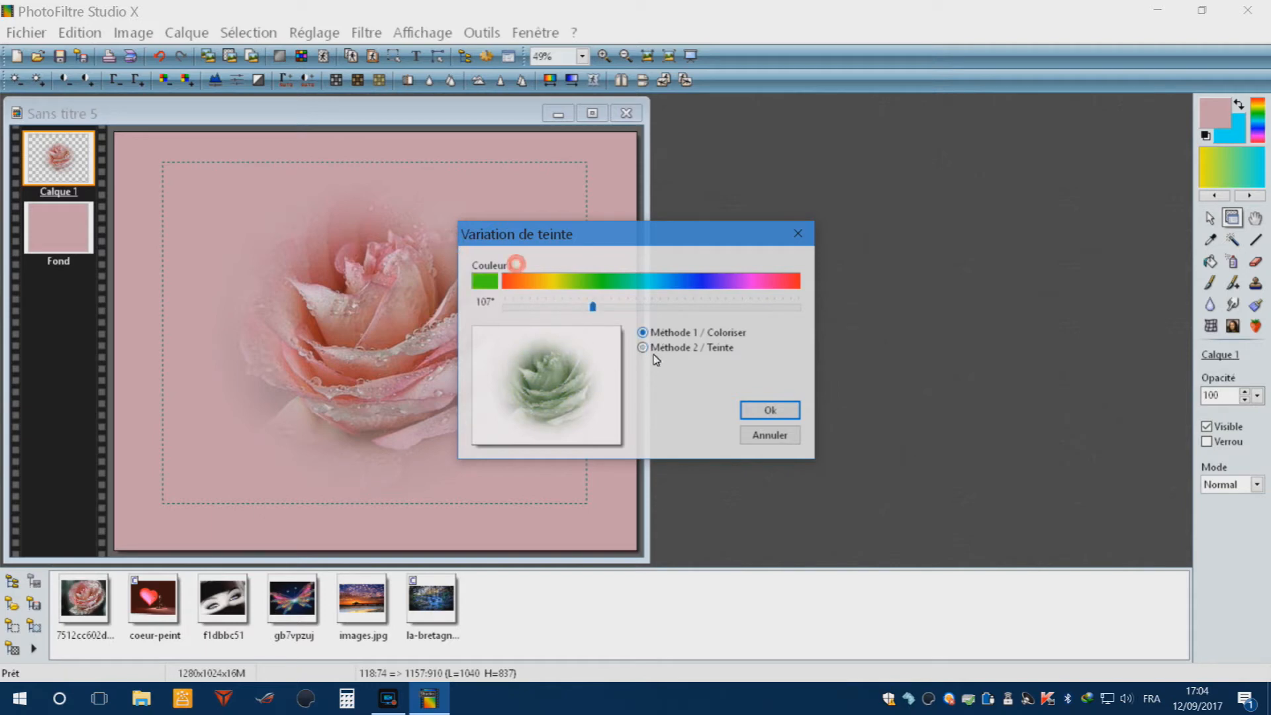
{"action": "left_click", "coordinate": [766, 409]}
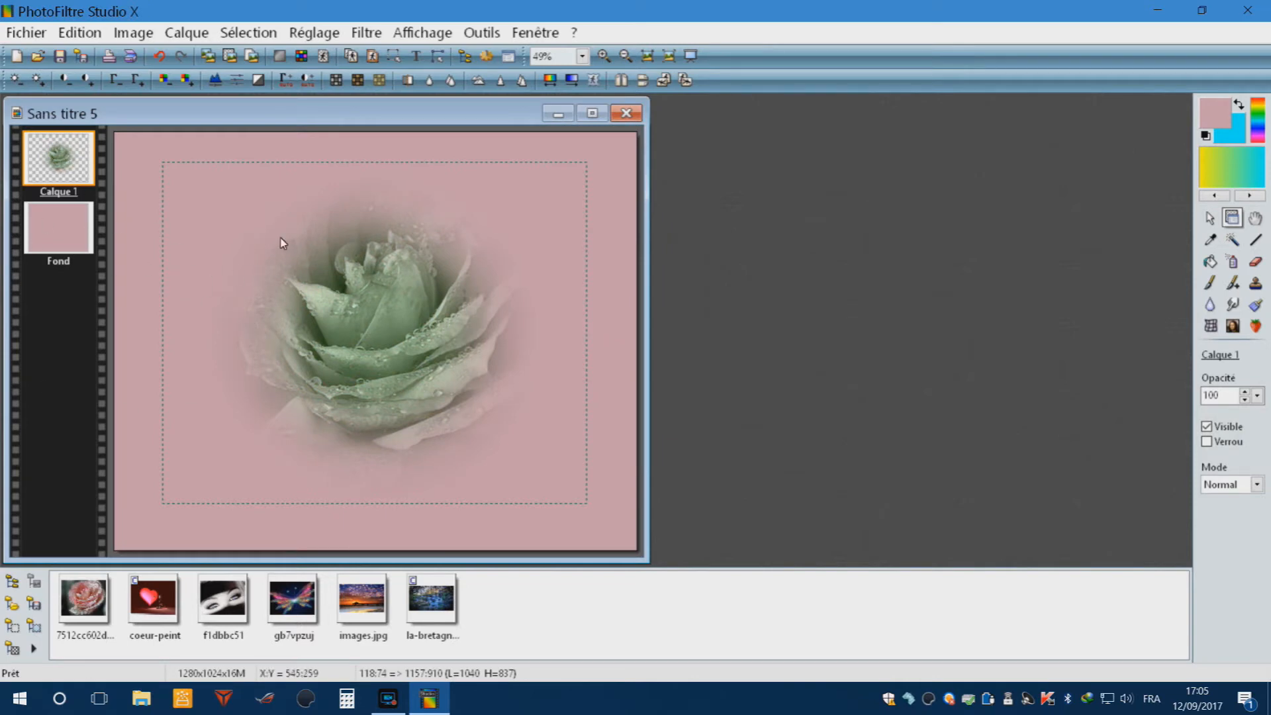
{"action": "right_click", "coordinate": [45, 129]}
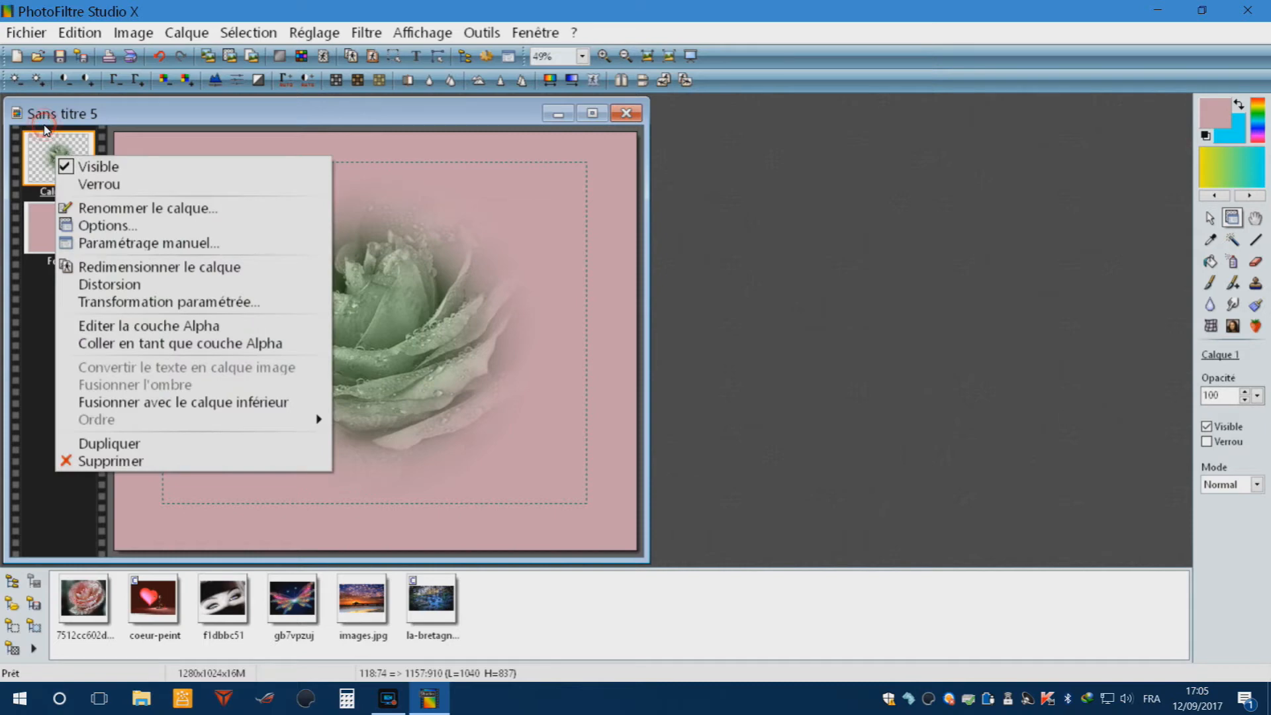
{"action": "left_click", "coordinate": [250, 401]}
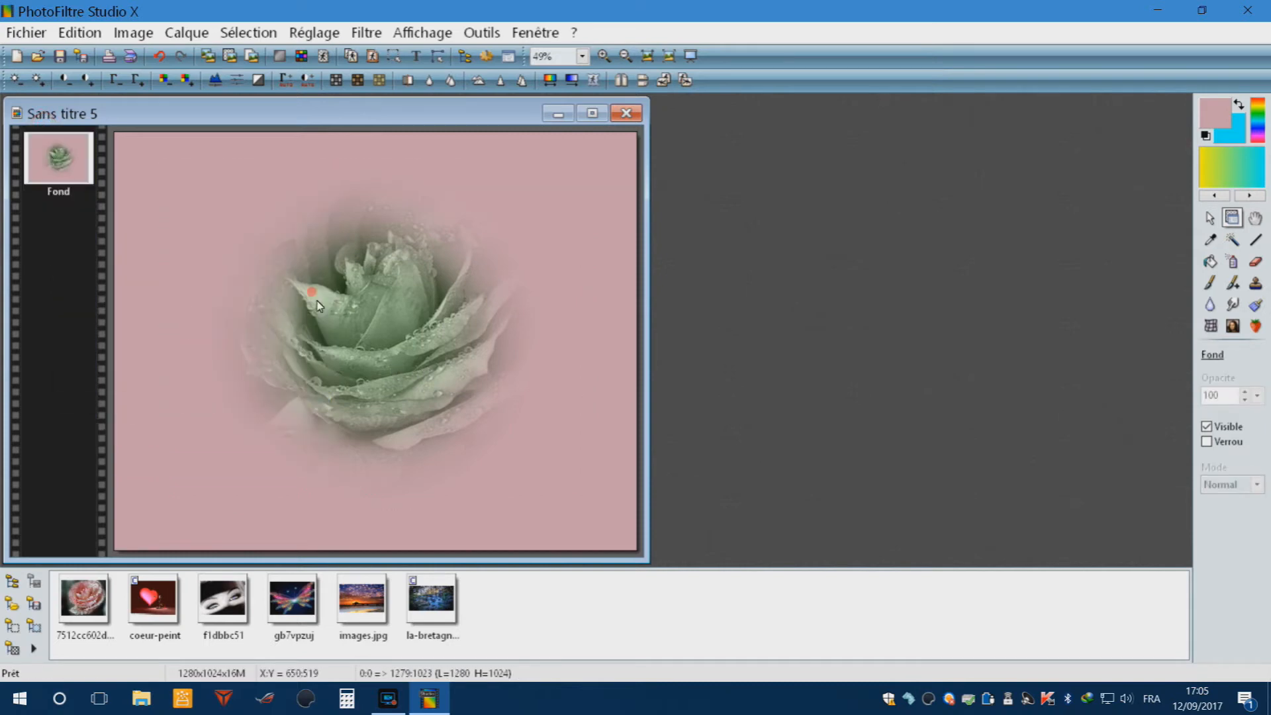
- Save the merged image to the desktop (Bureau) as Sans titre 5.png, with no interlacing and filtering set to Aucun
{"action": "left_click", "coordinate": [35, 38]}
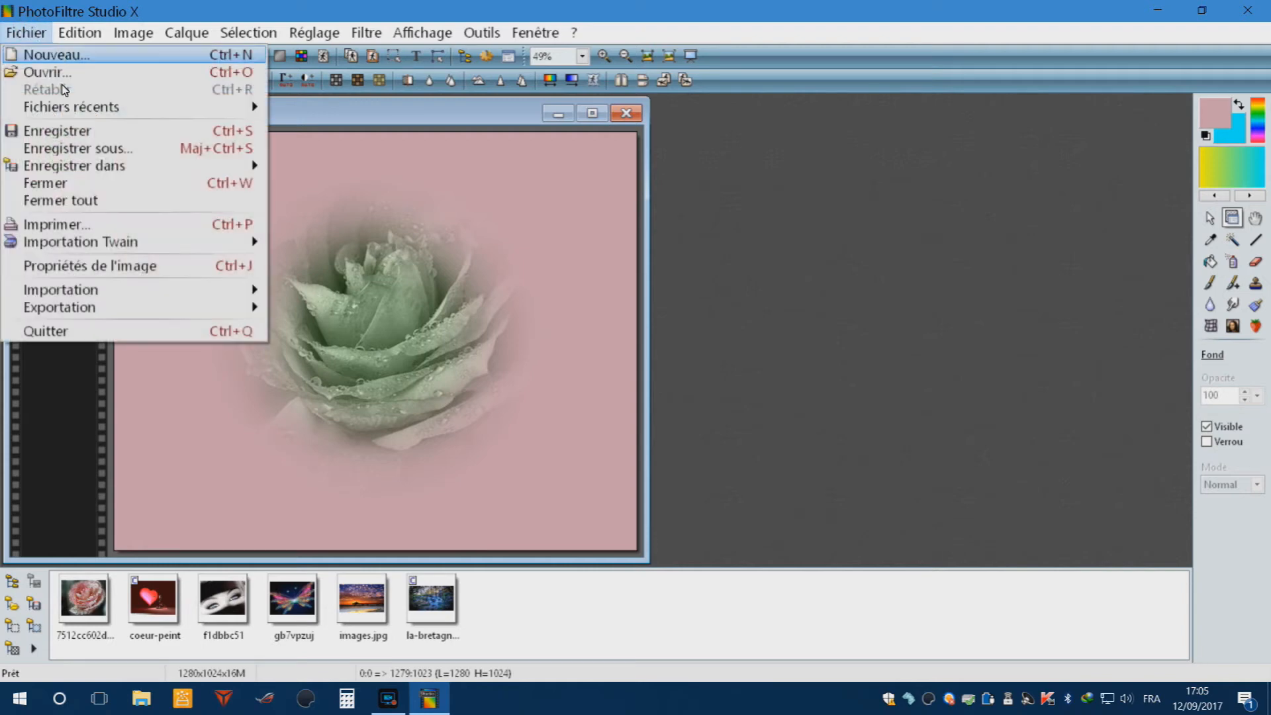
{"action": "left_click", "coordinate": [114, 149]}
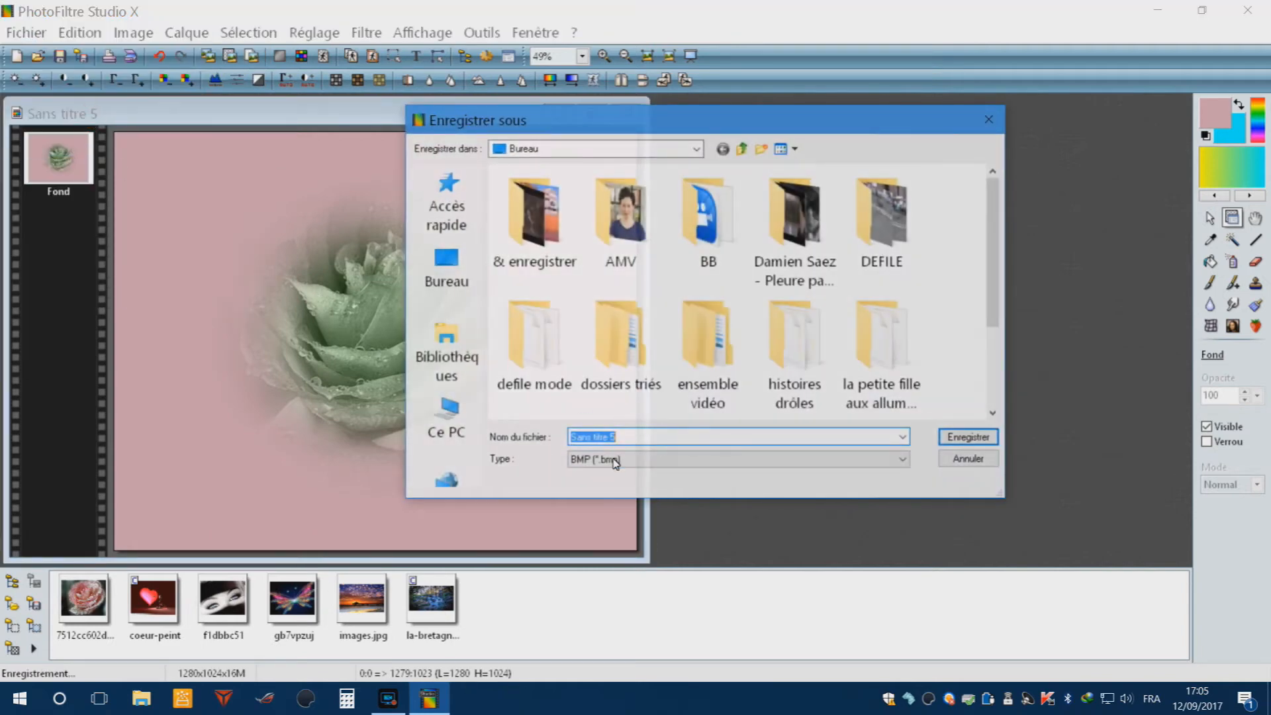
{"action": "left_click", "coordinate": [720, 459]}
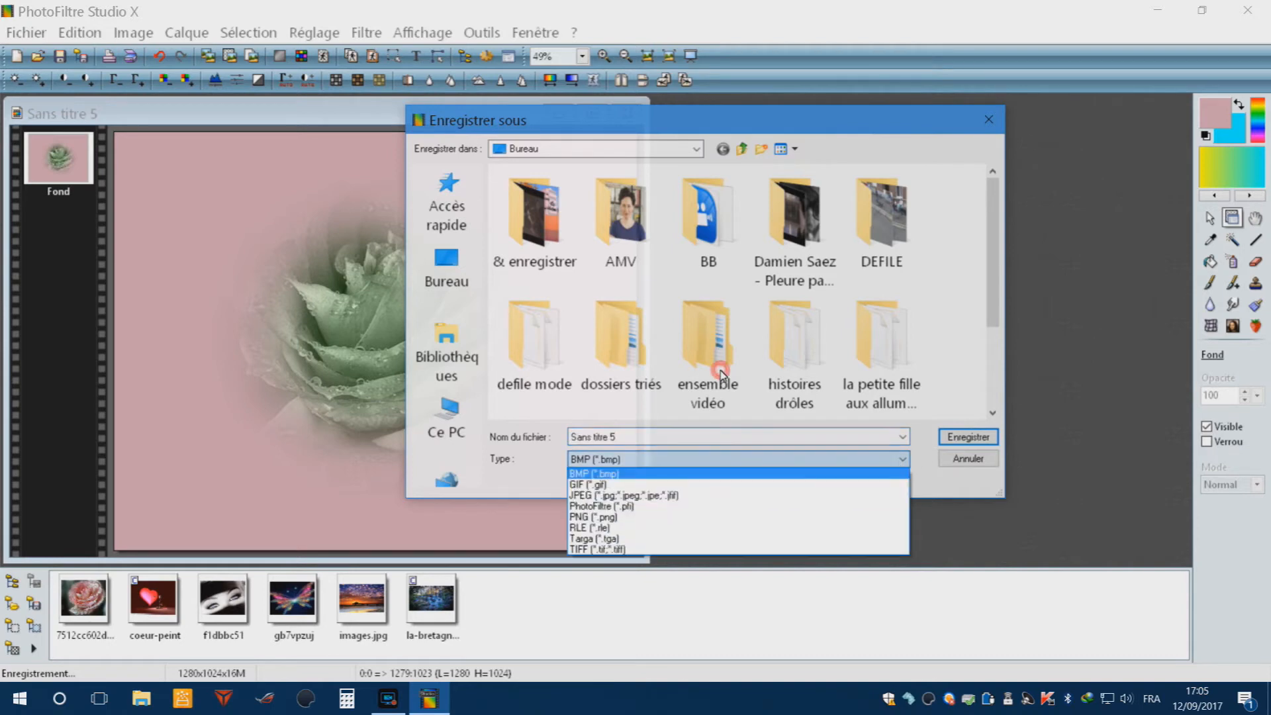
{"action": "left_click", "coordinate": [779, 517]}
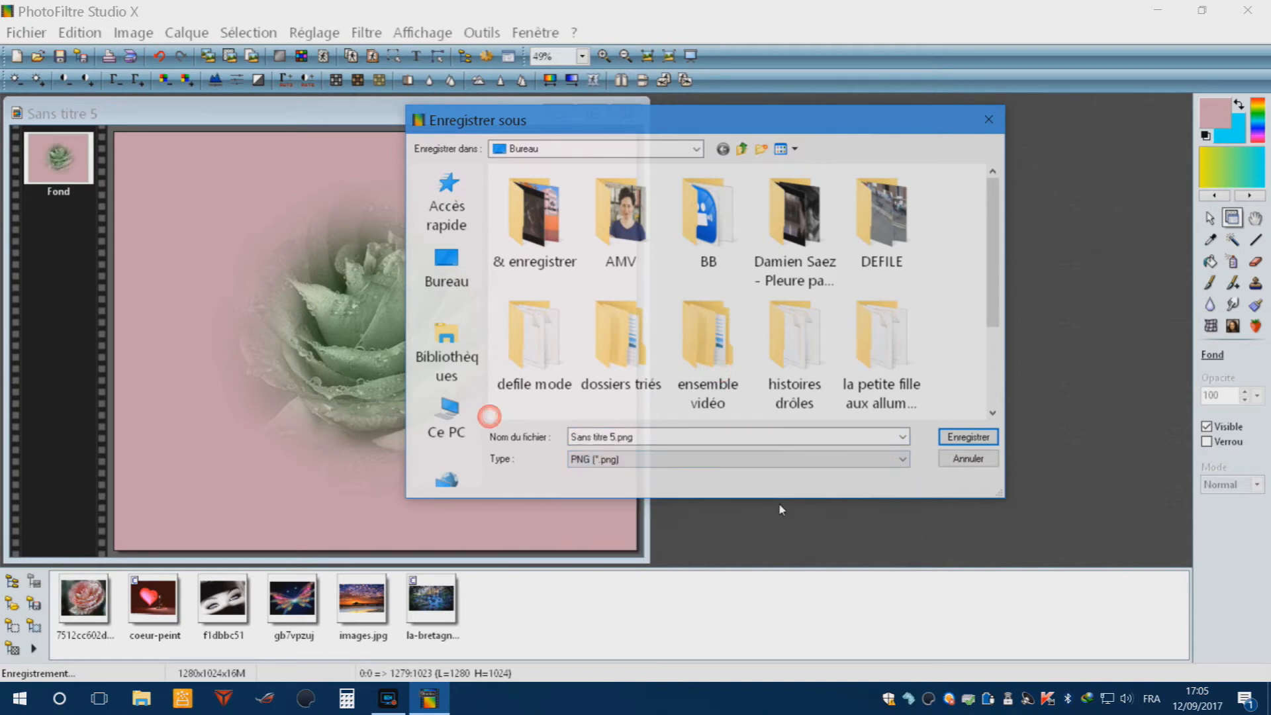
{"action": "left_click", "coordinate": [967, 437]}
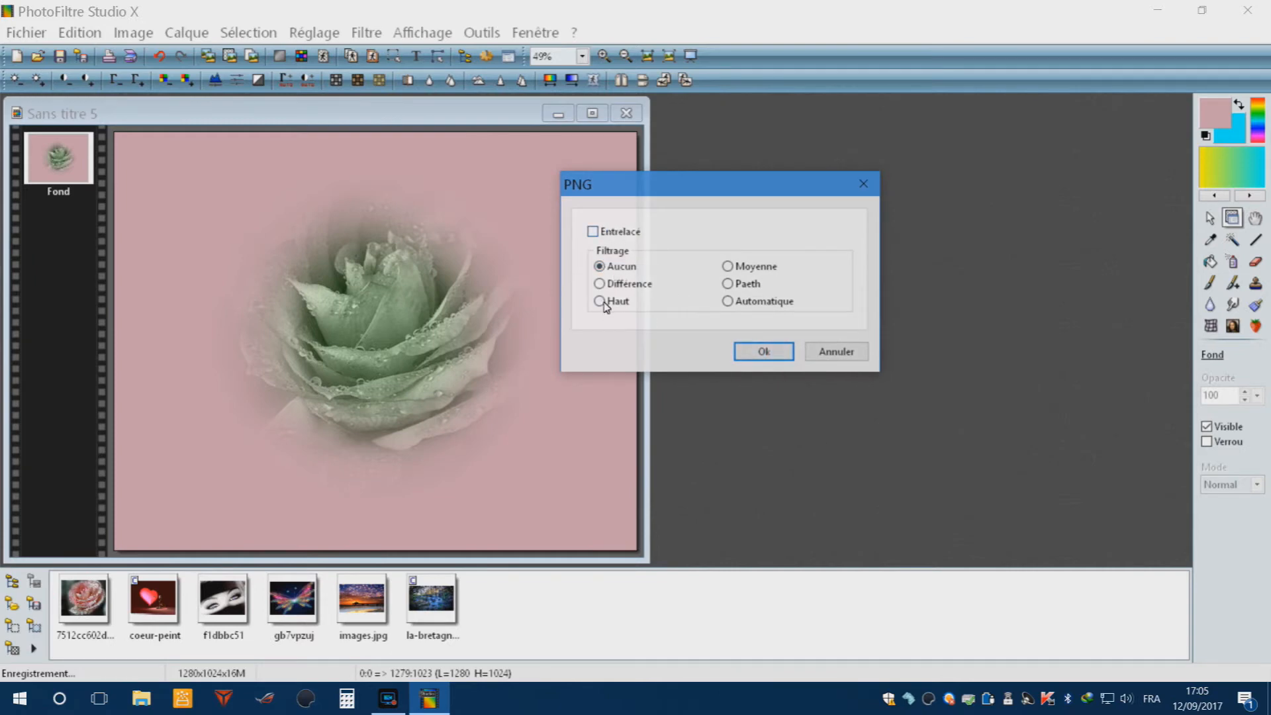
{"action": "left_click", "coordinate": [762, 352]}
{"action": "left_click", "coordinate": [610, 281]}
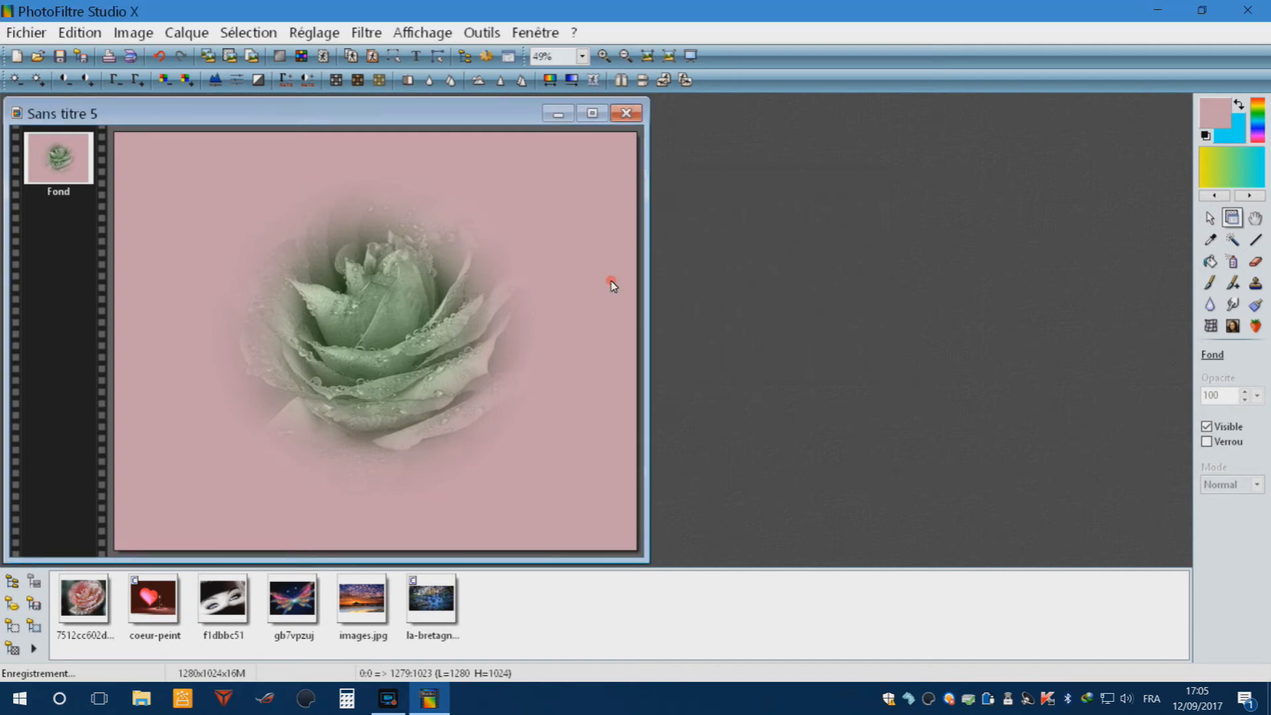
- View the saved Sans titre 5 image from the desktop in Photos, close it, and return to PhotoFiltre Studio X
{"action": "left_click", "coordinate": [1157, 10]}
{"action": "double_click", "coordinate": [92, 566]}
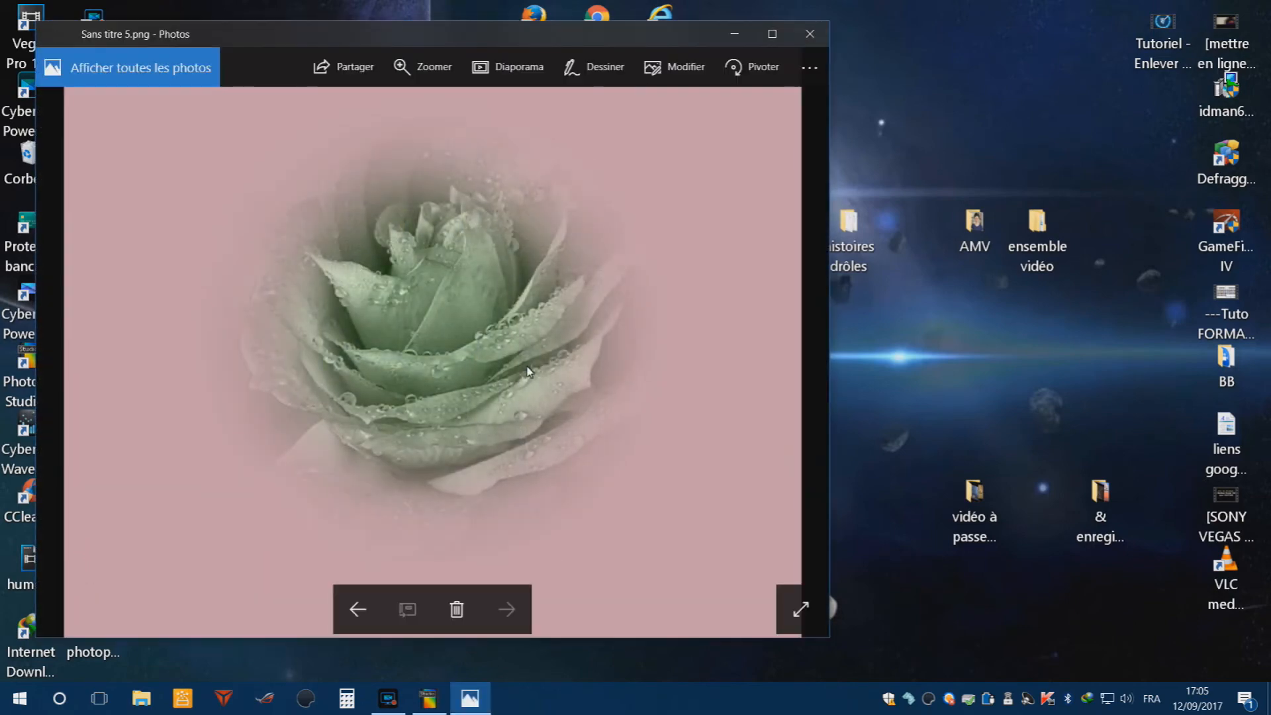
{"action": "left_click", "coordinate": [813, 37]}
{"action": "left_click", "coordinate": [419, 465]}
{"action": "left_click", "coordinate": [444, 706]}
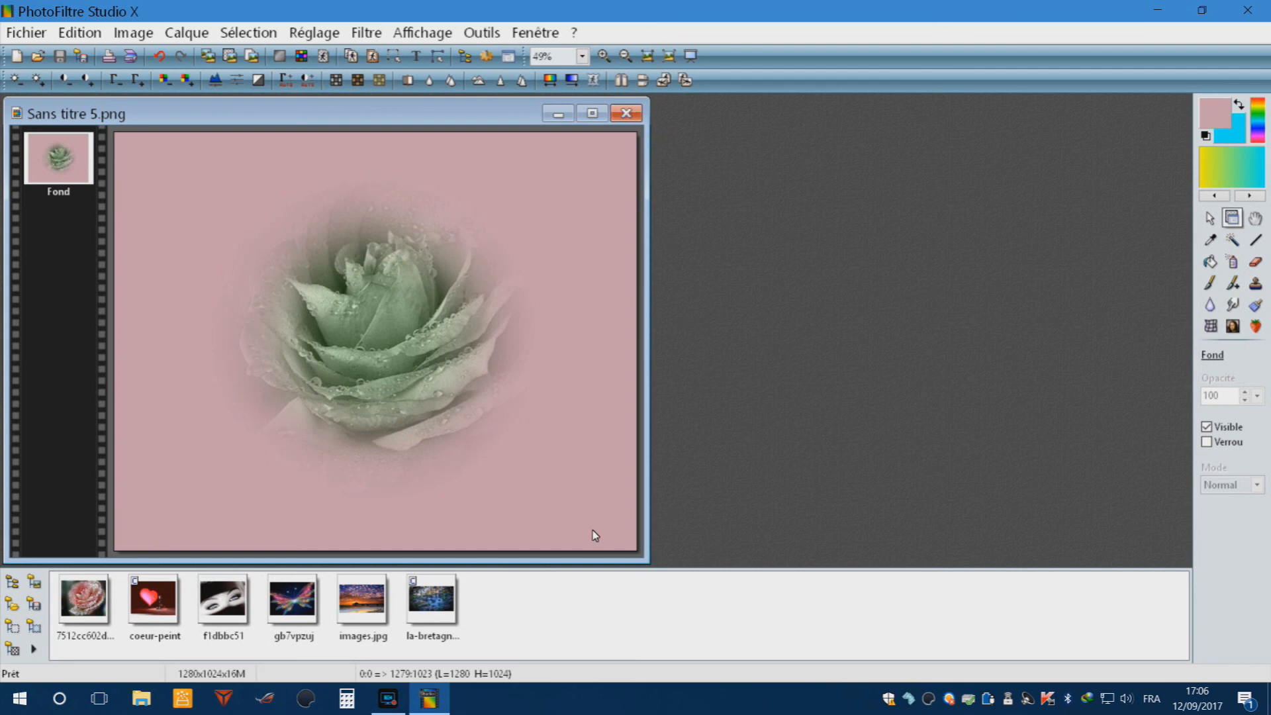
{"action": "left_click", "coordinate": [430, 706]}
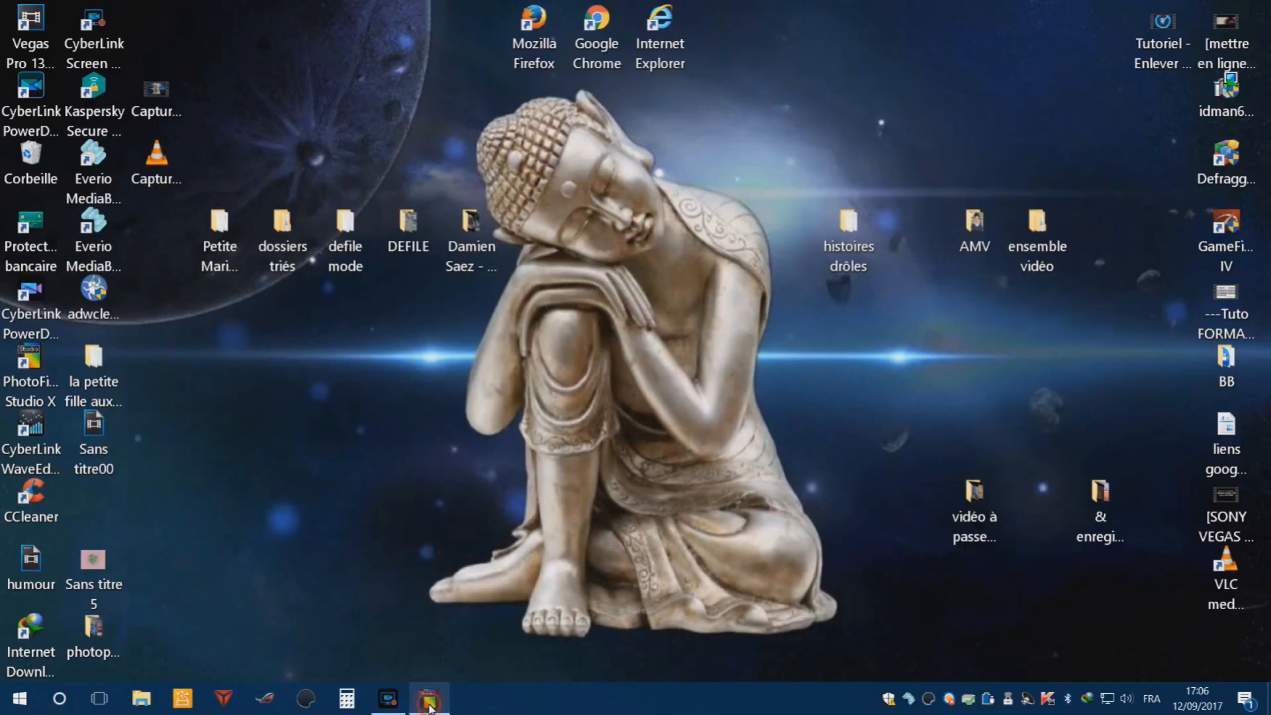
{"action": "left_click", "coordinate": [430, 705]}
{"action": "left_click", "coordinate": [396, 707]}
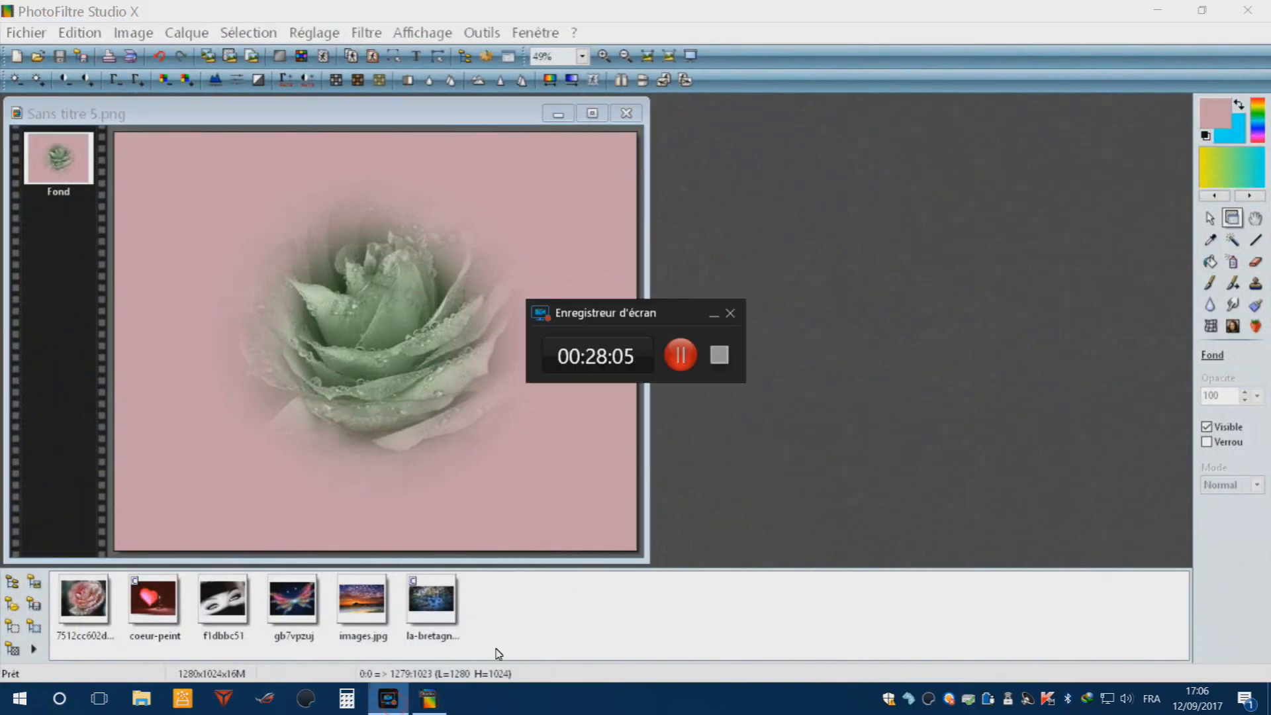